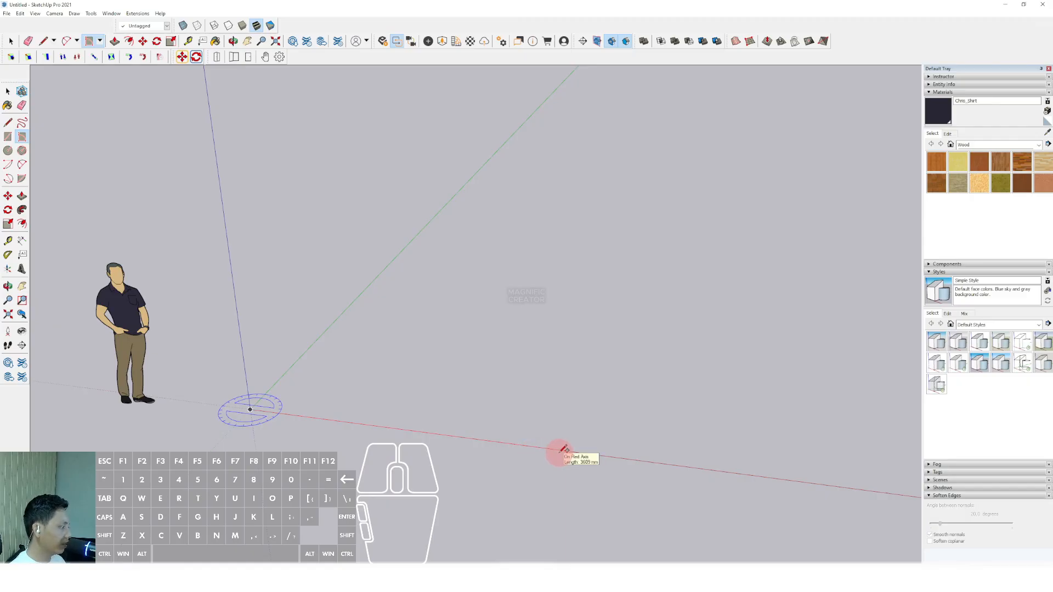
Draw a rectangle on the ground from the origin, 6000 mm long along the red axis.
{"action": "middle_click_drag", "start_coordinate": [563, 448], "coordinate": [607, 386]}
{"action": "middle_click_drag", "start_coordinate": [663, 360], "coordinate": [628, 364]}
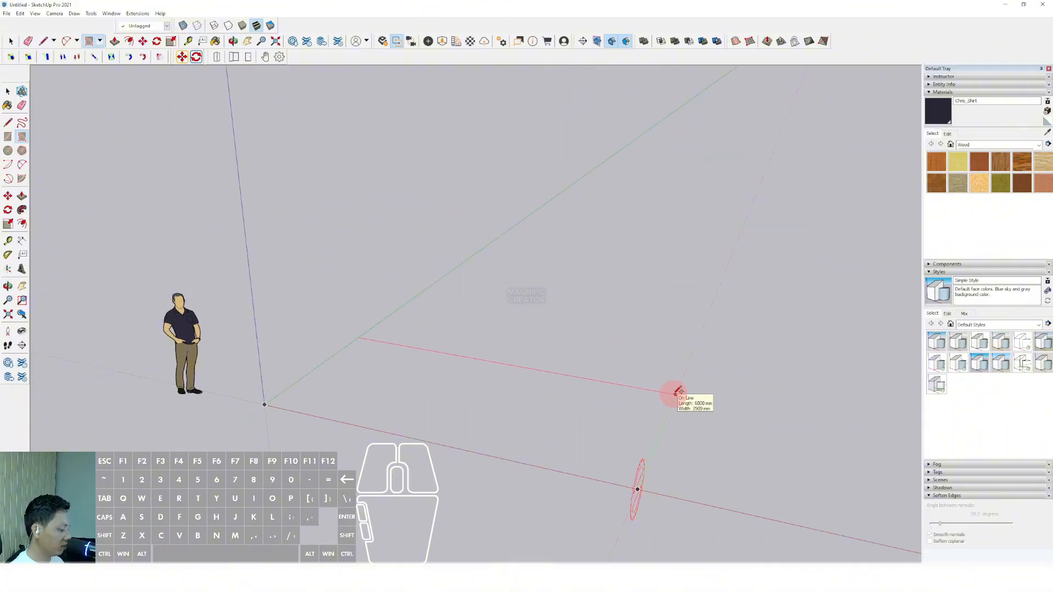
{"action": "left_click", "coordinate": [676, 393]}
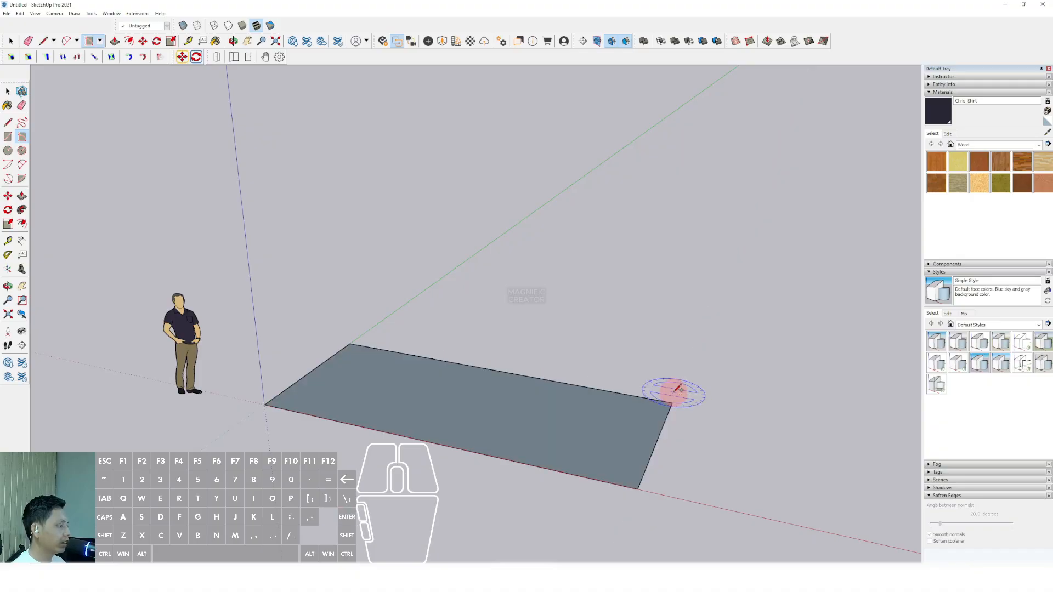
Push/Pull the ground rectangle upward into a thin base slab.
{"action": "middle_click_drag", "start_coordinate": [475, 414], "coordinate": [311, 350]}
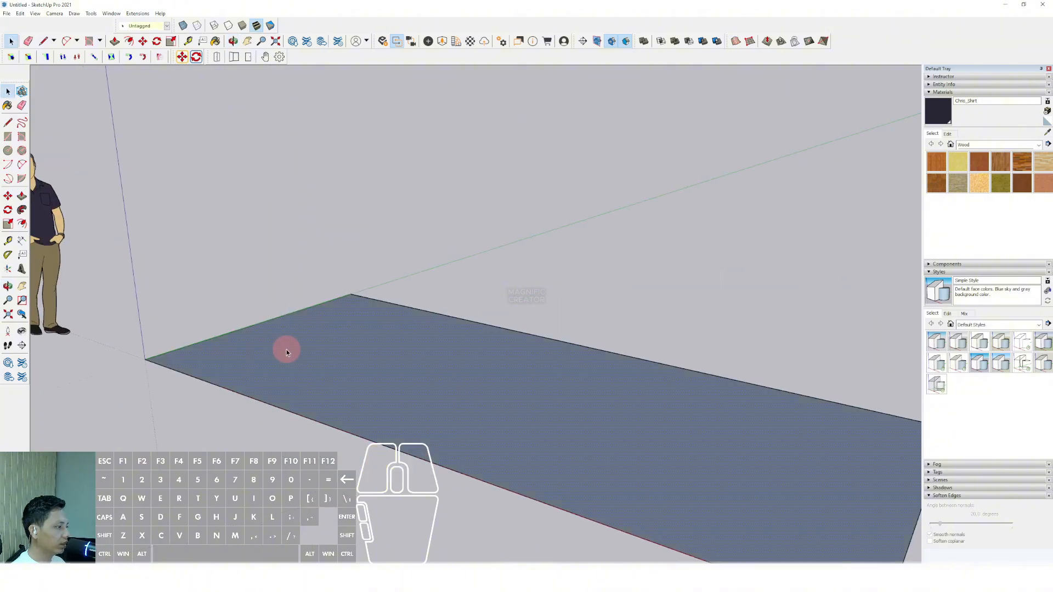
{"action": "scroll", "coordinate": [308, 386], "scroll_direction": "down", "scroll_amount": 2}
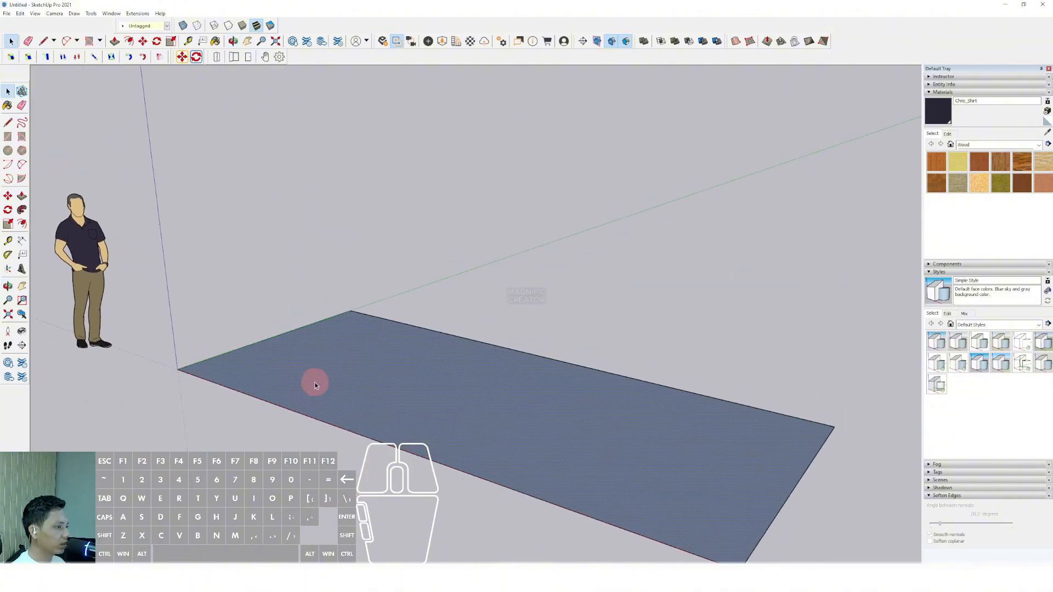
{"action": "left_click", "coordinate": [21, 198]}
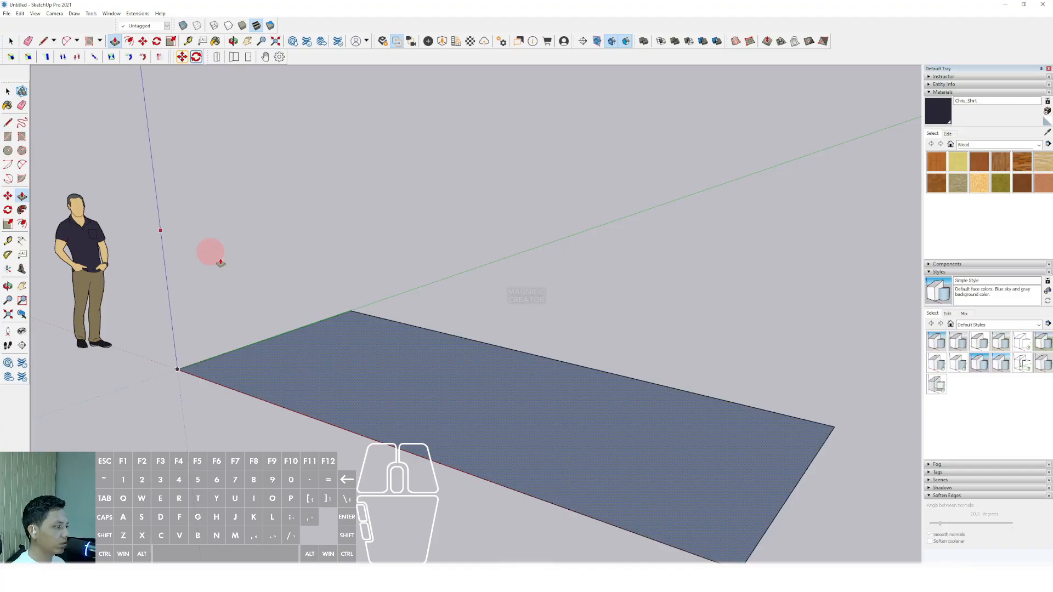
{"action": "left_click", "coordinate": [272, 365]}
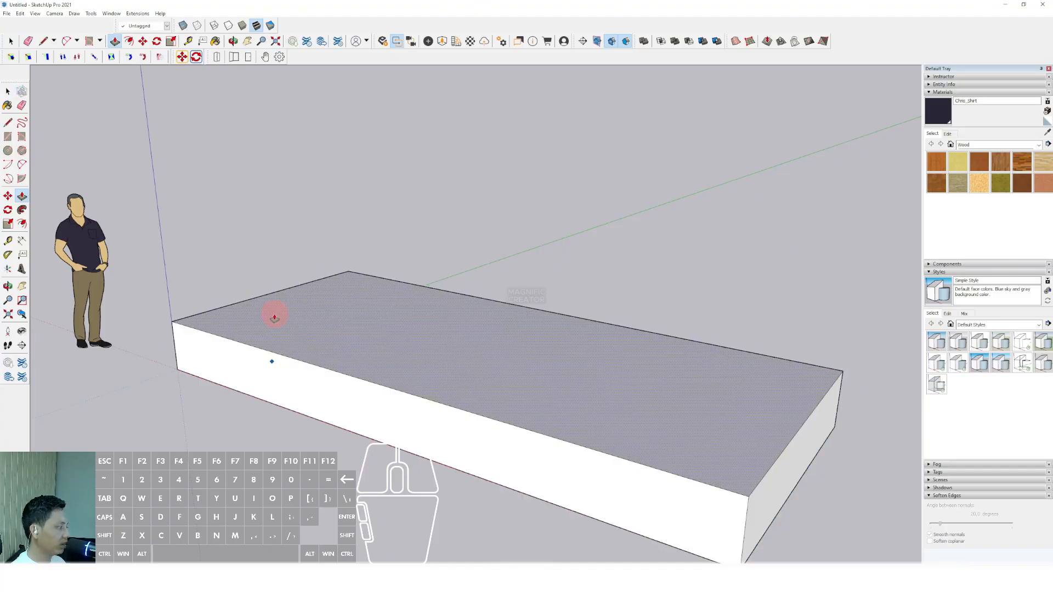
{"action": "left_click", "coordinate": [274, 317]}
Select the whole base slab and make it a group.
{"action": "middle_click_drag", "start_coordinate": [282, 373], "coordinate": [348, 360]}
{"action": "triple_click", "coordinate": [349, 354]}
{"action": "right_click", "coordinate": [350, 356]}
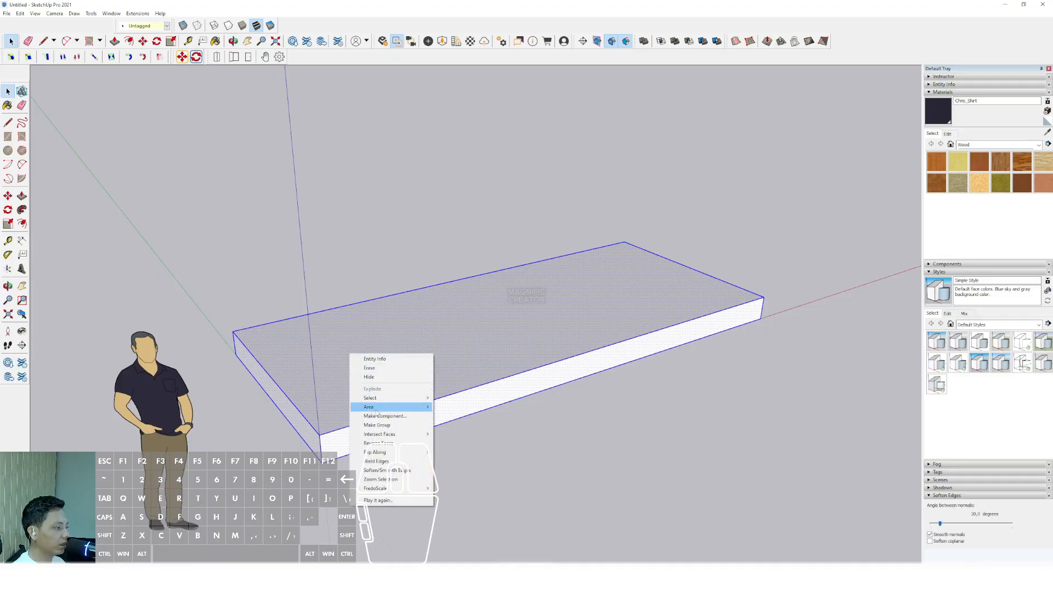
{"action": "left_click", "coordinate": [377, 425]}
{"action": "middle_click_drag", "start_coordinate": [377, 426], "coordinate": [178, 362]}
{"action": "left_click", "coordinate": [179, 361]}
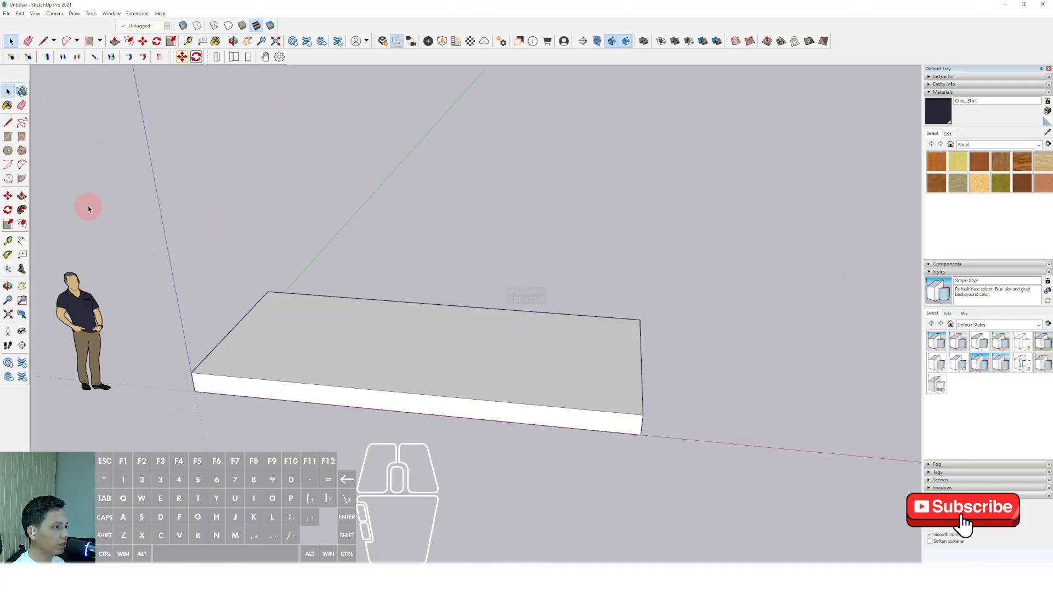
Draw a rectangle covering the slab's entire top face, from the far corner to the opposite near corner above the origin.
{"action": "left_click", "coordinate": [8, 137]}
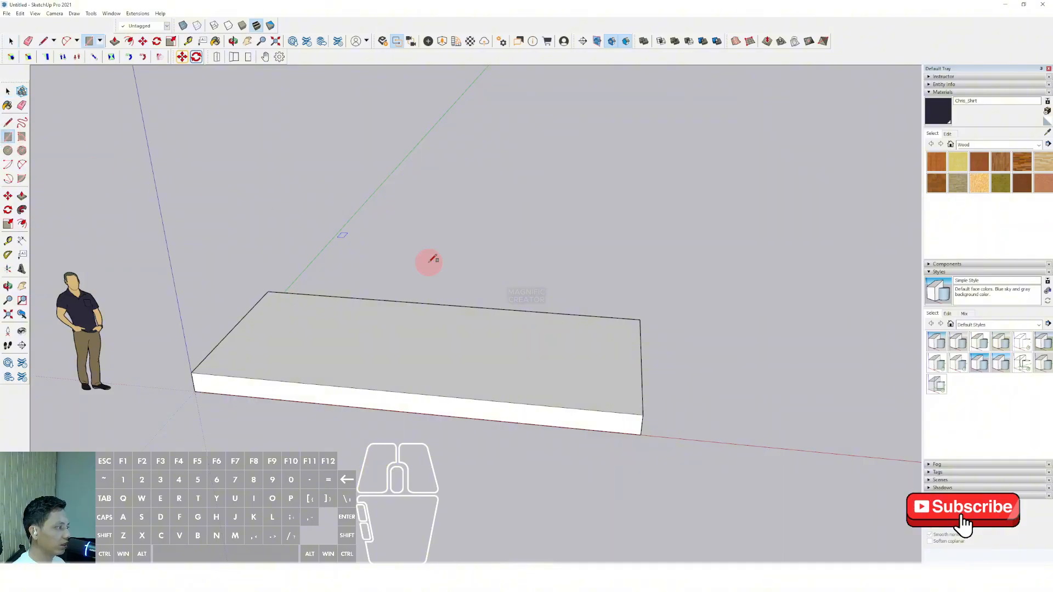
{"action": "left_click", "coordinate": [642, 317]}
{"action": "scroll", "coordinate": [388, 346], "scroll_direction": "up", "scroll_amount": 3}
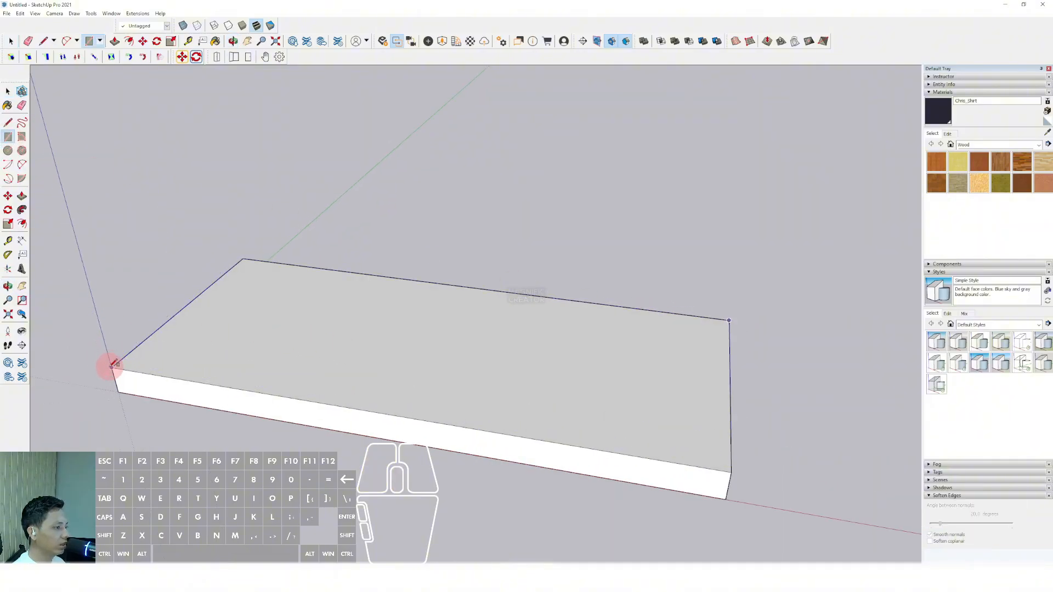
{"action": "key", "text": "space"}
Push/Pull the rectangle on top of the slab upward into a tall box that forms the room's walls.
{"action": "scroll", "coordinate": [341, 323], "scroll_direction": "down", "scroll_amount": 4}
{"action": "mouse_move", "coordinate": [346, 327]}
{"action": "middle_mouse_down", "text": "shift"}
{"action": "mouse_move", "coordinate": [390, 354]}
{"action": "mouse_move", "coordinate": [417, 351]}
{"action": "mouse_move", "coordinate": [357, 327]}
{"action": "middle_mouse_up", "text": "shift"}
{"action": "scroll", "coordinate": [416, 351], "scroll_direction": "up", "scroll_amount": 3}
{"action": "double_click", "coordinate": [388, 326]}
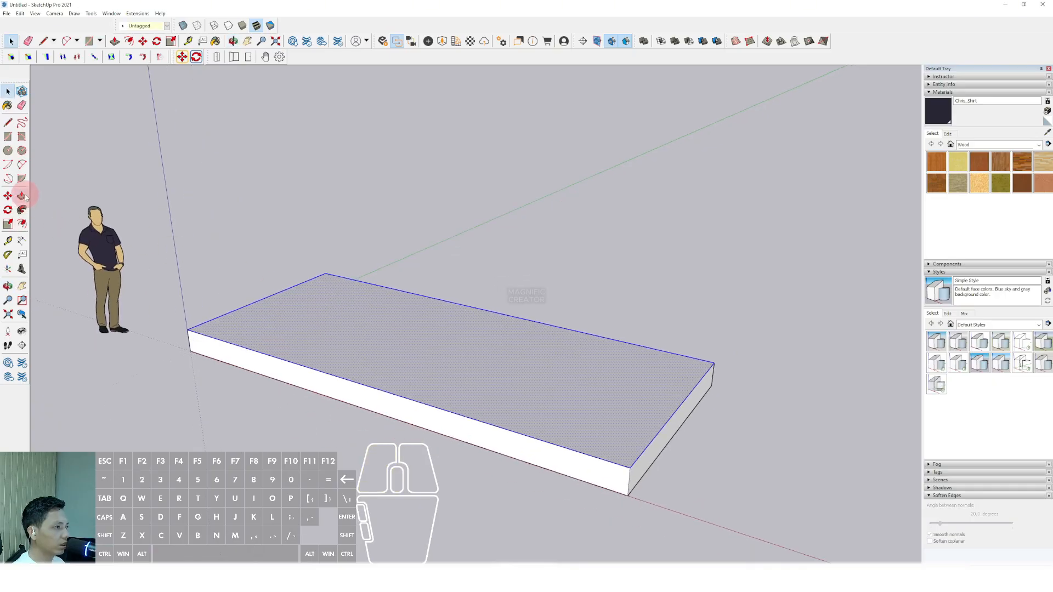
{"action": "left_click", "coordinate": [342, 293]}
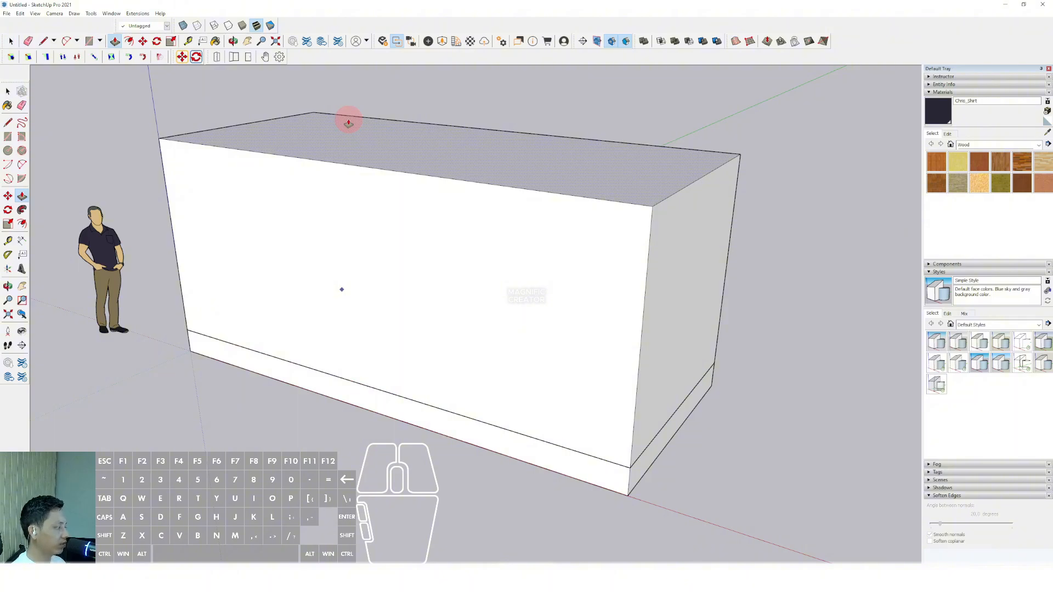
{"action": "left_click", "coordinate": [348, 122]}
{"action": "scroll", "coordinate": [423, 242], "scroll_direction": "down", "scroll_amount": 5}
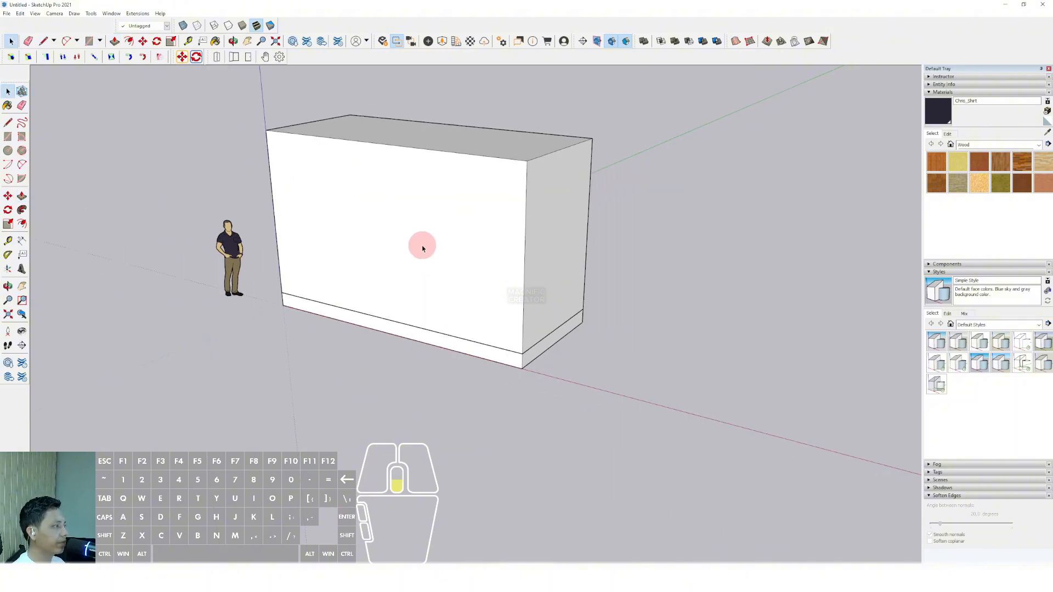
Erase the top face of the upper box and the floor face inside it.
{"action": "middle_click_drag", "start_coordinate": [423, 242], "coordinate": [445, 312]}
{"action": "key", "text": "space"}
{"action": "middle_click_drag", "start_coordinate": [406, 225], "coordinate": [392, 204]}
{"action": "scroll", "coordinate": [384, 214], "scroll_direction": "up", "scroll_amount": 5}
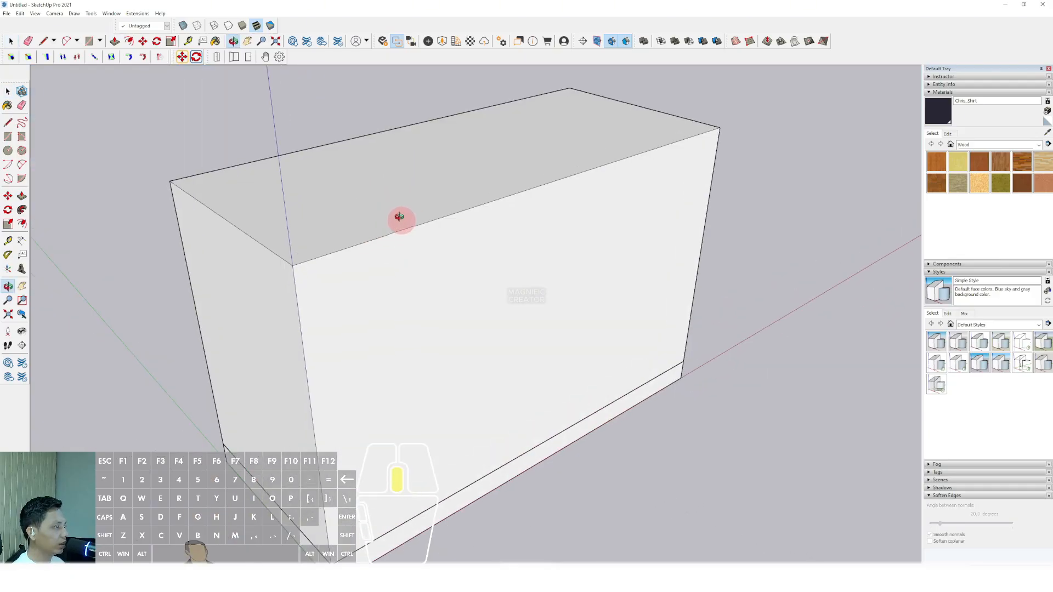
{"action": "right_click", "coordinate": [398, 170]}
{"action": "left_click", "coordinate": [422, 186]}
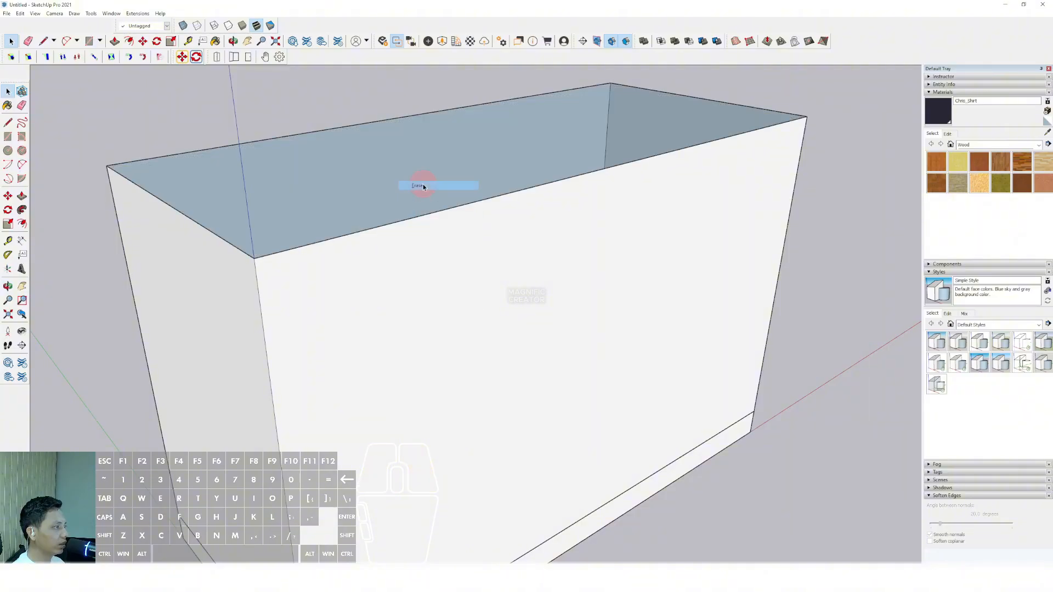
{"action": "mouse_move", "coordinate": [426, 183]}
{"action": "middle_mouse_down"}
{"action": "mouse_move", "coordinate": [459, 381]}
{"action": "mouse_move", "coordinate": [574, 248]}
{"action": "mouse_move", "coordinate": [574, 297]}
{"action": "mouse_move", "coordinate": [508, 113]}
{"action": "mouse_move", "coordinate": [435, 287]}
{"action": "mouse_move", "coordinate": [394, 208]}
{"action": "middle_mouse_up"}
{"action": "scroll", "coordinate": [574, 248], "scroll_direction": "up", "scroll_amount": 2}
{"action": "right_click", "coordinate": [575, 266]}
{"action": "left_click", "coordinate": [595, 278]}
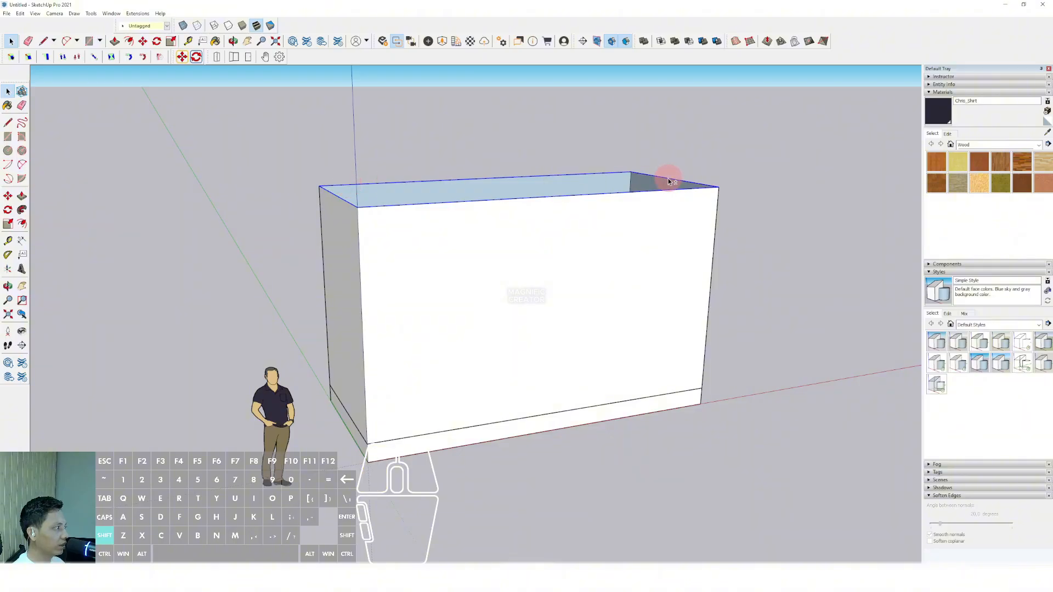
Copy the walls' top edges downward along the vertical corners to mark an upper band around the box.
{"action": "middle_click_drag", "start_coordinate": [668, 181], "coordinate": [396, 192]}
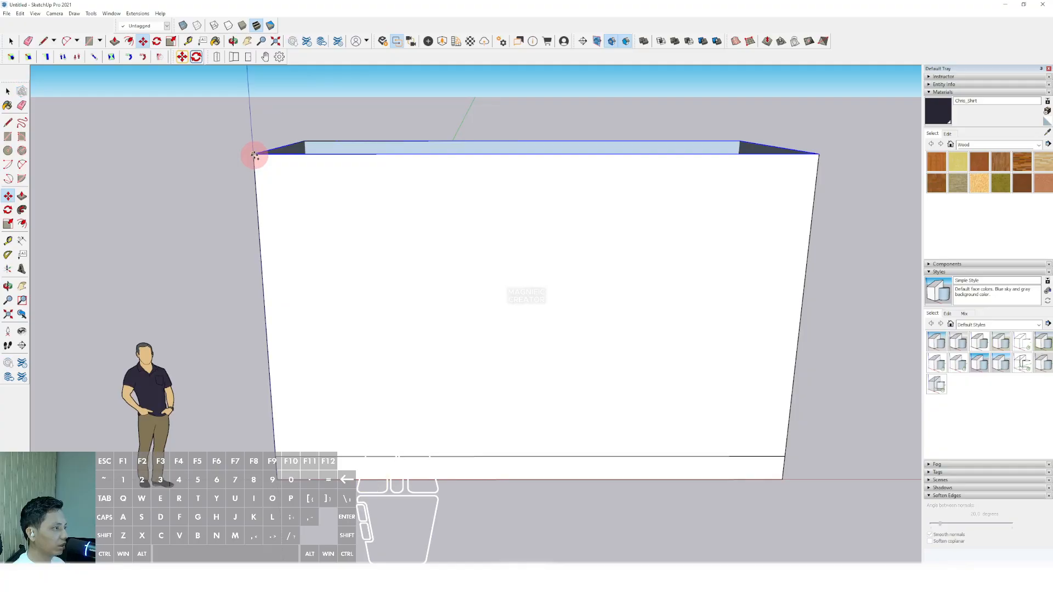
{"action": "left_click_drag", "start_coordinate": [254, 155], "coordinate": [262, 251]}
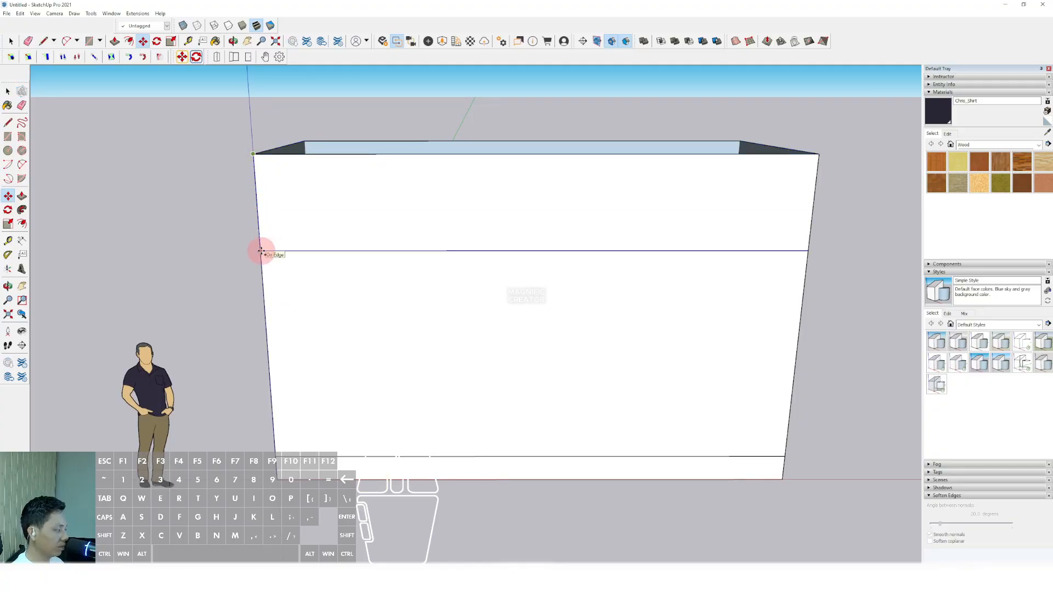
{"action": "key", "text": "Return"}
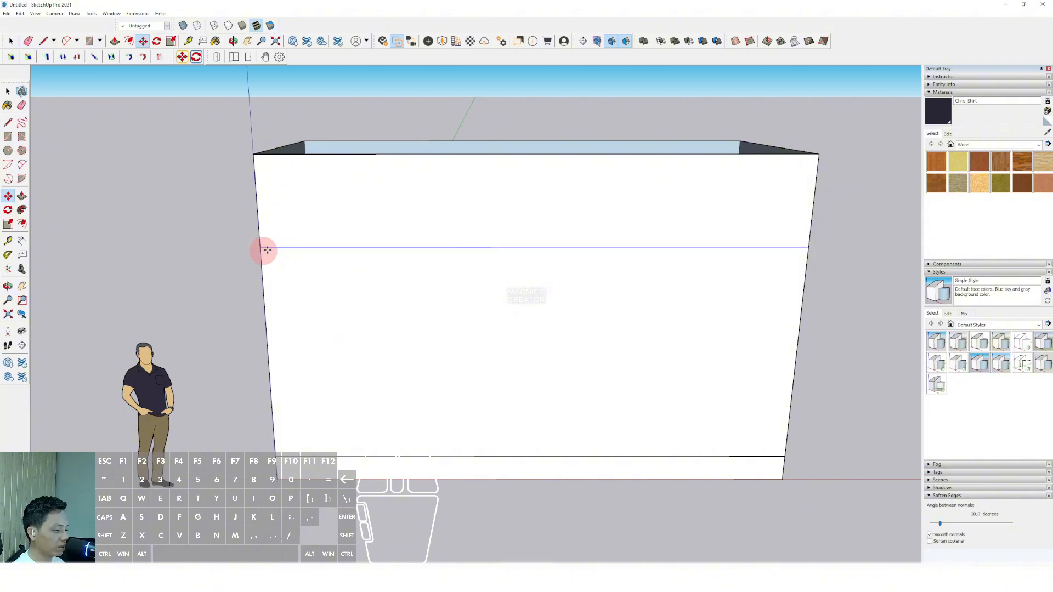
{"action": "key", "text": "space"}
Draw a window rectangle in the upper band of the long front wall and another on the adjoining end wall.
{"action": "scroll", "coordinate": [329, 253], "scroll_direction": "up", "scroll_amount": 1}
{"action": "middle_click_drag", "start_coordinate": [328, 252], "coordinate": [313, 223]}
{"action": "scroll", "coordinate": [322, 230], "scroll_direction": "up", "scroll_amount": 1}
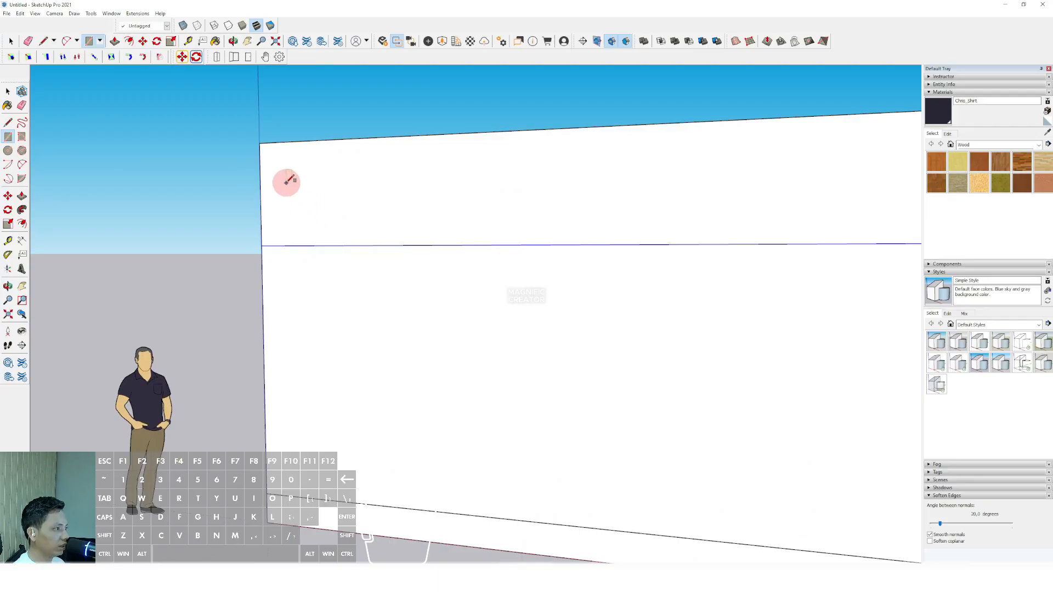
{"action": "left_click_drag", "start_coordinate": [285, 178], "coordinate": [489, 226]}
{"action": "scroll", "coordinate": [489, 226], "scroll_direction": "down", "scroll_amount": 3}
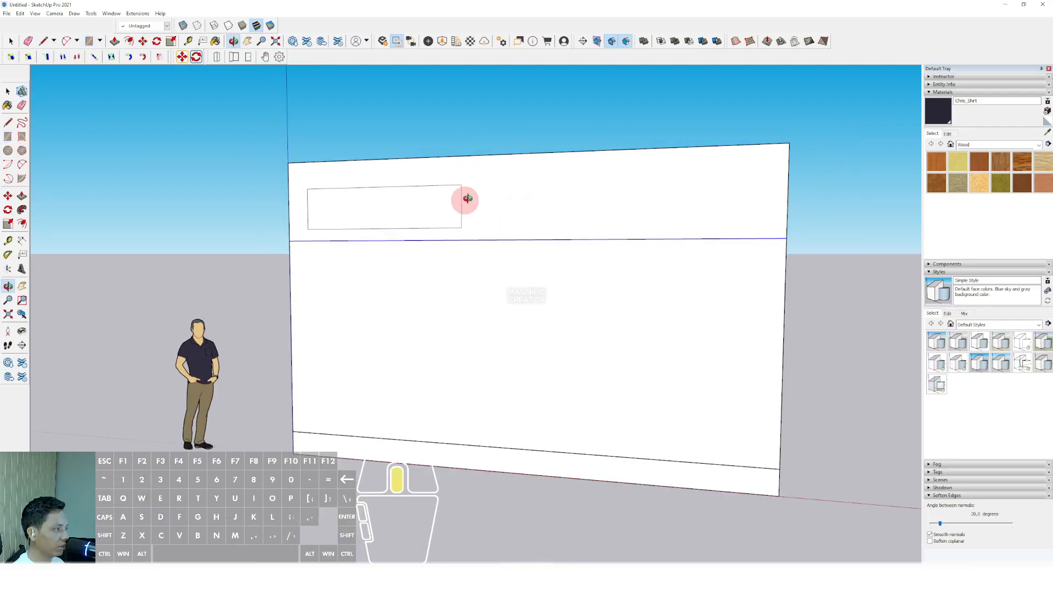
{"action": "middle_click_drag", "start_coordinate": [465, 200], "coordinate": [337, 196]}
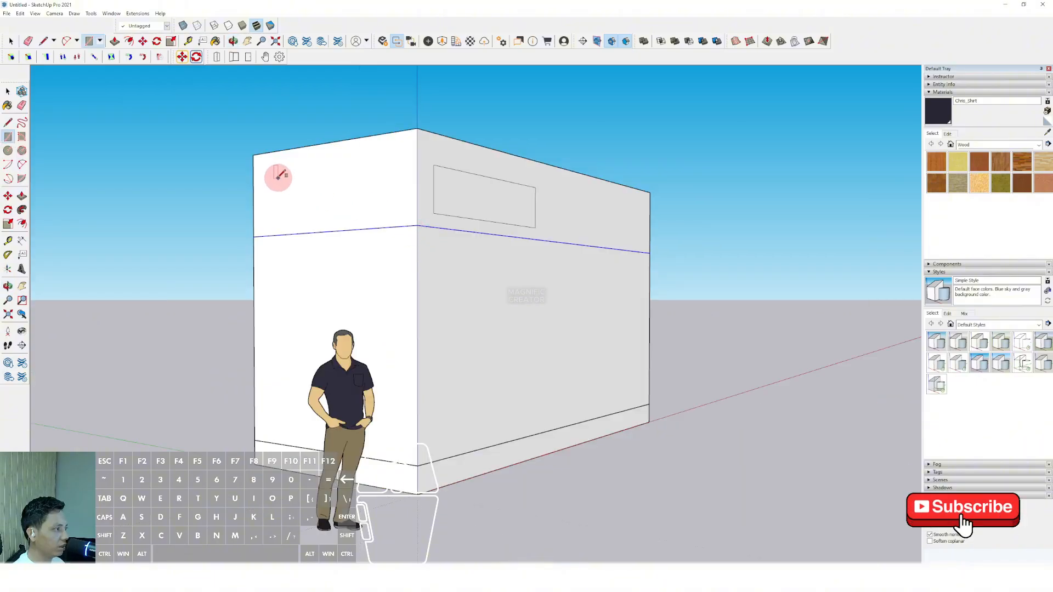
{"action": "left_click_drag", "start_coordinate": [278, 176], "coordinate": [404, 211]}
Draw a taller rectangle on the front wall below the band, lined up with the upper window.
{"action": "middle_click_drag", "start_coordinate": [405, 210], "coordinate": [389, 186]}
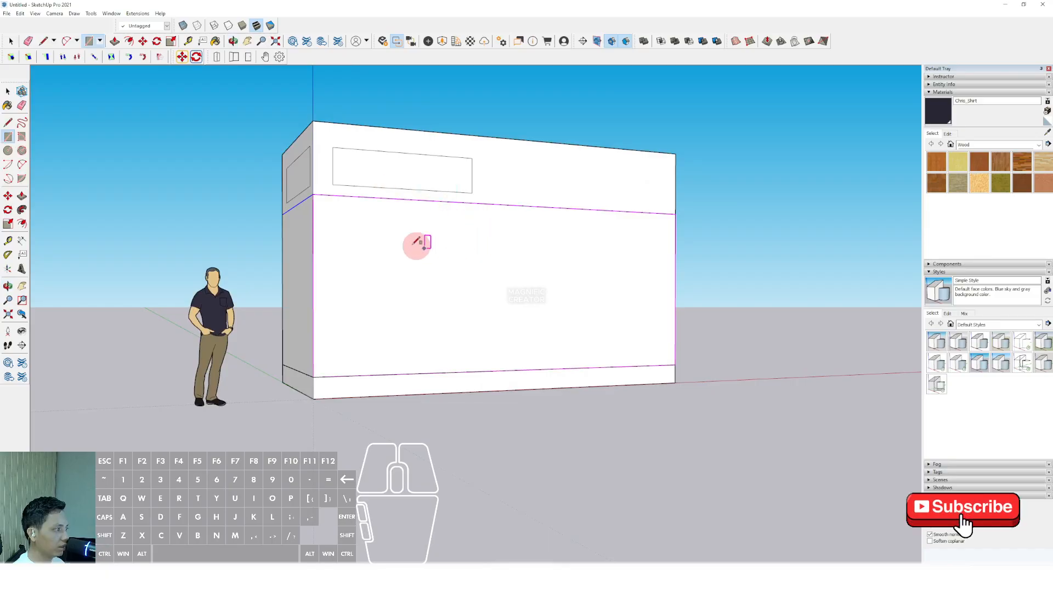
{"action": "left_click", "coordinate": [337, 210]}
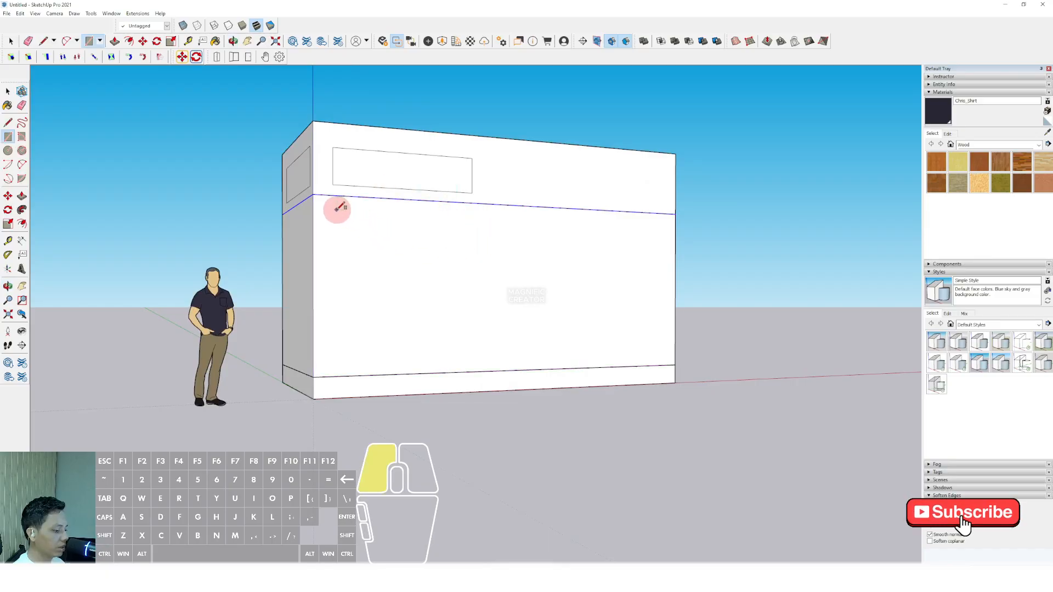
{"action": "left_click", "coordinate": [472, 301]}
{"action": "left_click", "coordinate": [362, 269]}
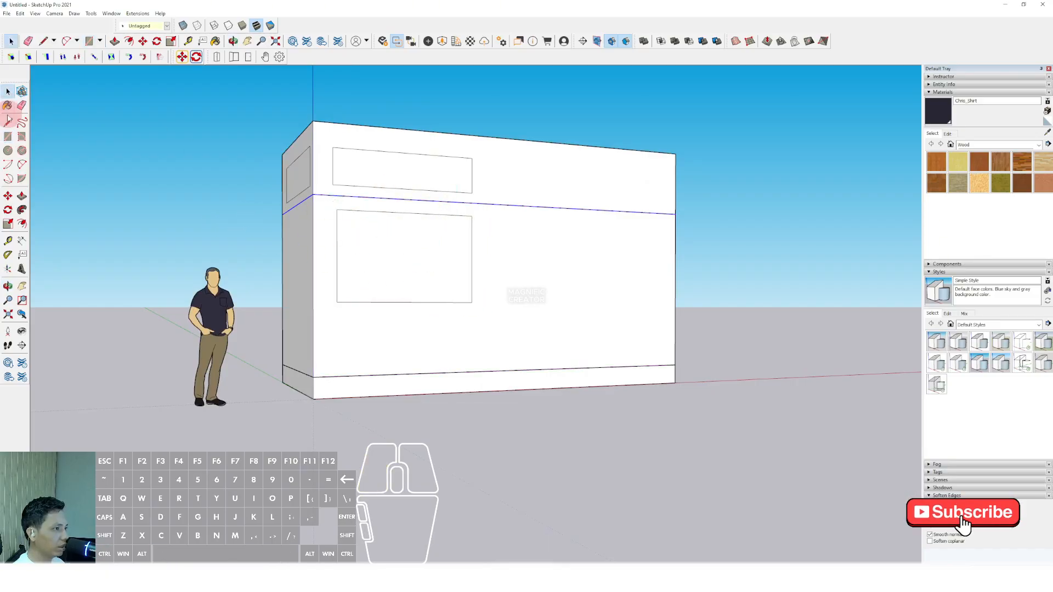
Cut the front wall's lower rectangle diagonally from upper left to lower right and erase its left and bottom edges, leaving a triangle.
{"action": "key", "text": "l"}
{"action": "left_click", "coordinate": [471, 302]}
{"action": "left_click", "coordinate": [337, 210]}
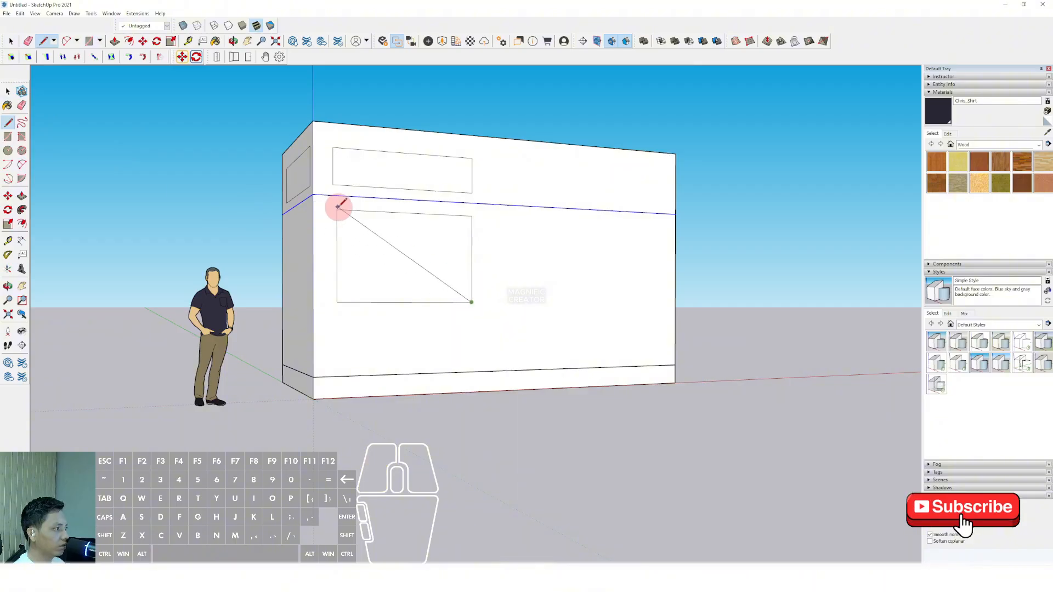
{"action": "scroll", "coordinate": [339, 208], "scroll_direction": "up", "scroll_amount": 1}
{"action": "key", "text": "e"}
{"action": "left_click_drag", "start_coordinate": [338, 269], "coordinate": [364, 316]}
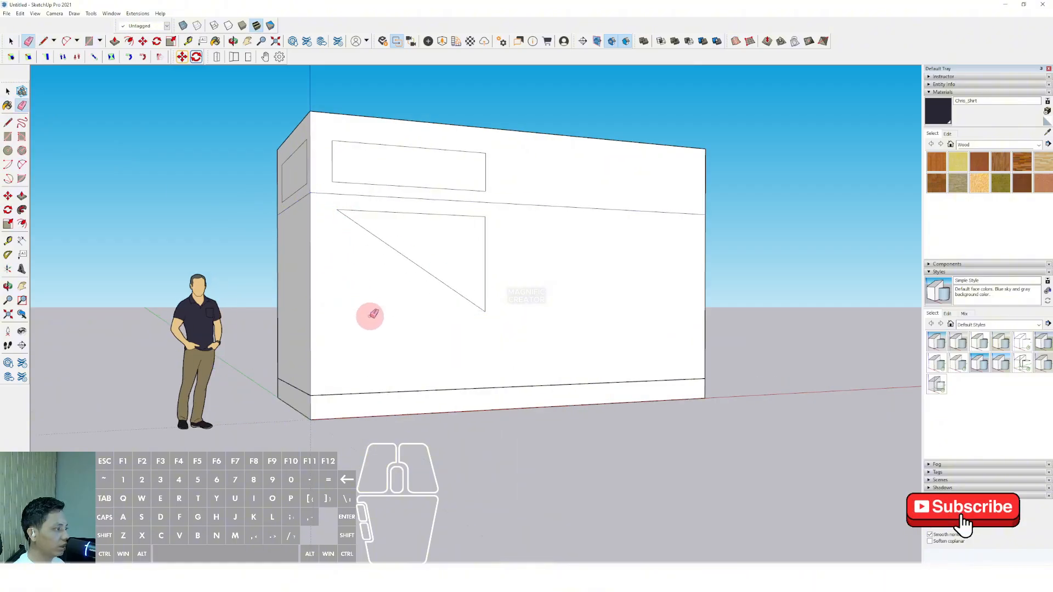
{"action": "key", "text": "space"}
Draw a rectangle on the end wall below the band, aligned with that wall's upper window.
{"action": "scroll", "coordinate": [346, 266], "scroll_direction": "up", "scroll_amount": 2}
{"action": "mouse_move", "coordinate": [346, 265]}
{"action": "middle_mouse_down"}
{"action": "mouse_move", "coordinate": [479, 260]}
{"action": "mouse_move", "coordinate": [541, 271]}
{"action": "mouse_move", "coordinate": [405, 261]}
{"action": "mouse_move", "coordinate": [445, 221]}
{"action": "middle_mouse_up"}
{"action": "middle_click_drag", "start_coordinate": [362, 240], "coordinate": [327, 228]}
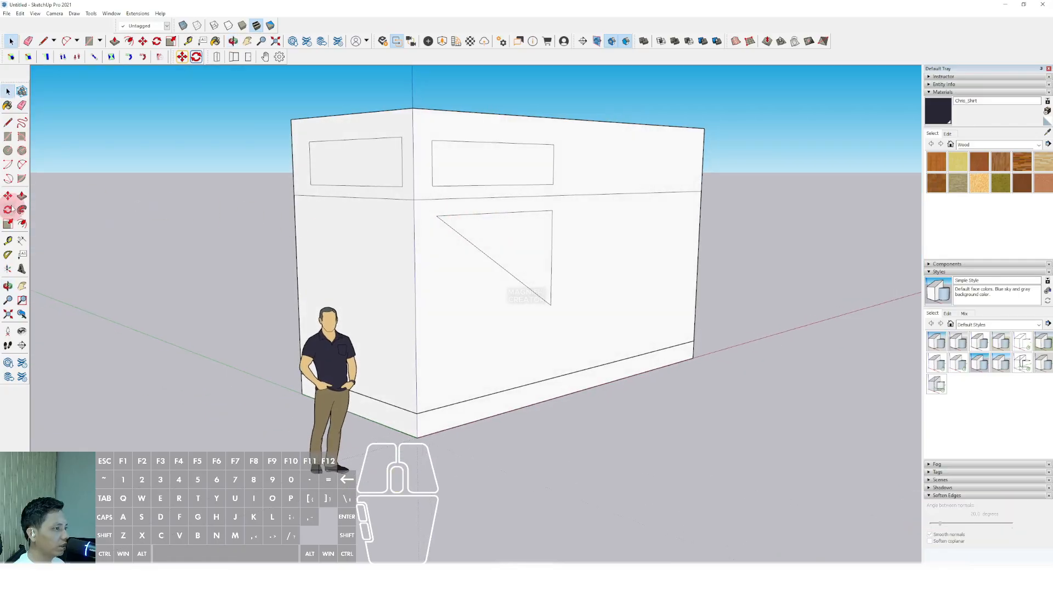
{"action": "left_click", "coordinate": [7, 136]}
{"action": "left_click", "coordinate": [312, 210]}
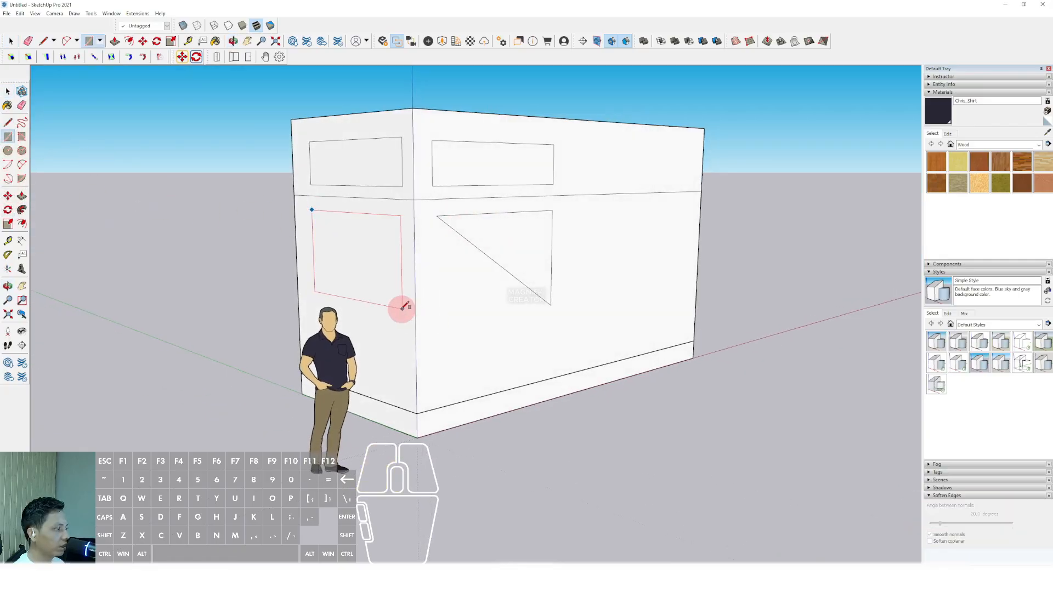
{"action": "left_click", "coordinate": [400, 316]}
Draw a diagonal across the end wall's lower rectangle and erase its left and bottom edges to leave a matching triangle.
{"action": "scroll", "coordinate": [400, 315], "scroll_direction": "up", "scroll_amount": 2}
{"action": "key", "text": "l"}
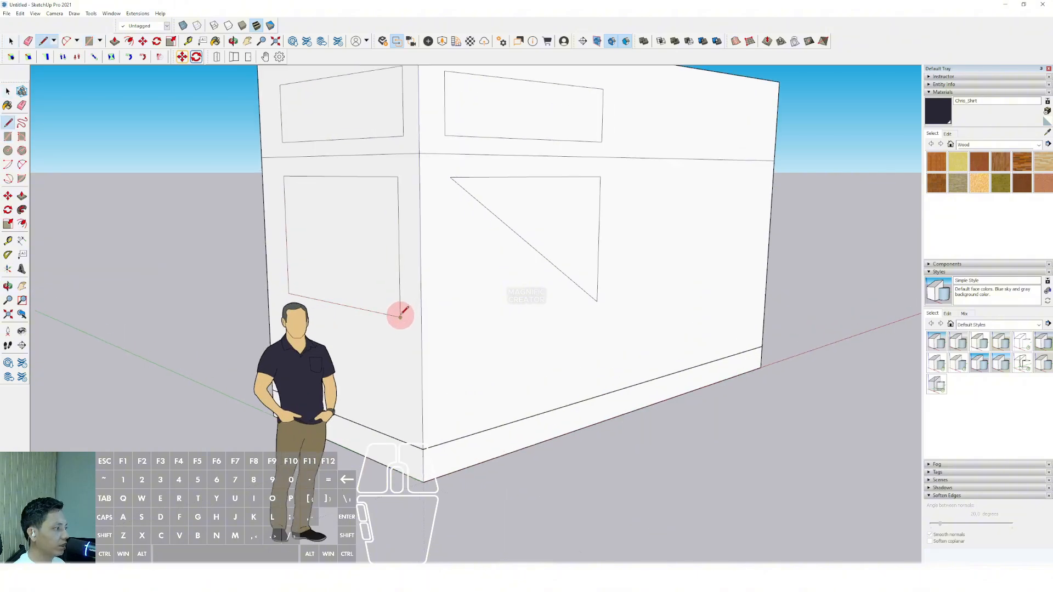
{"action": "left_click", "coordinate": [400, 316]}
{"action": "left_click", "coordinate": [287, 174]}
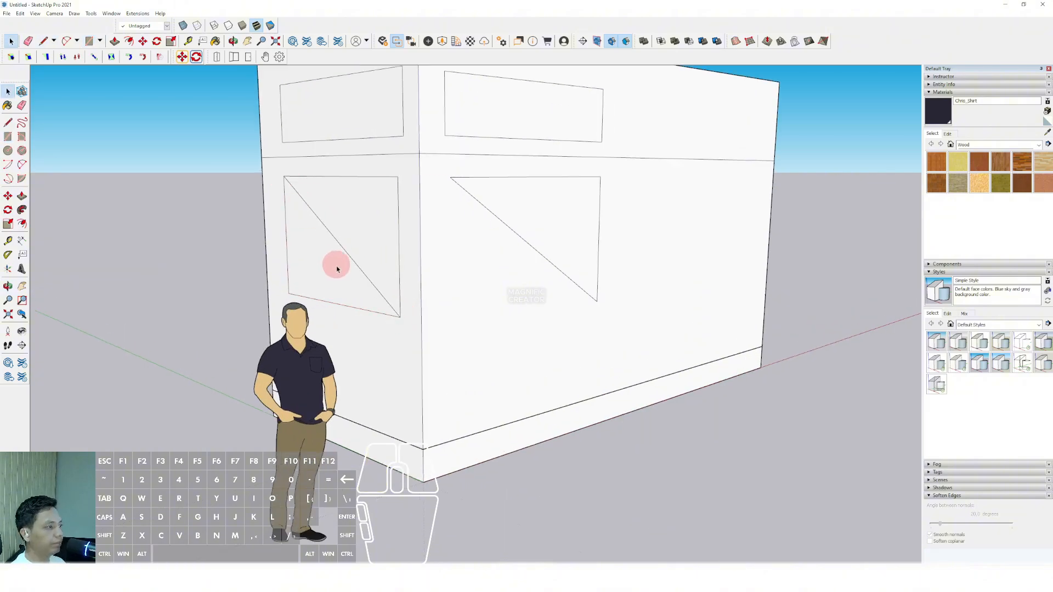
{"action": "scroll", "coordinate": [336, 266], "scroll_direction": "up", "scroll_amount": 2}
{"action": "key", "text": "e"}
{"action": "left_click", "coordinate": [312, 297]}
{"action": "left_click", "coordinate": [275, 244]}
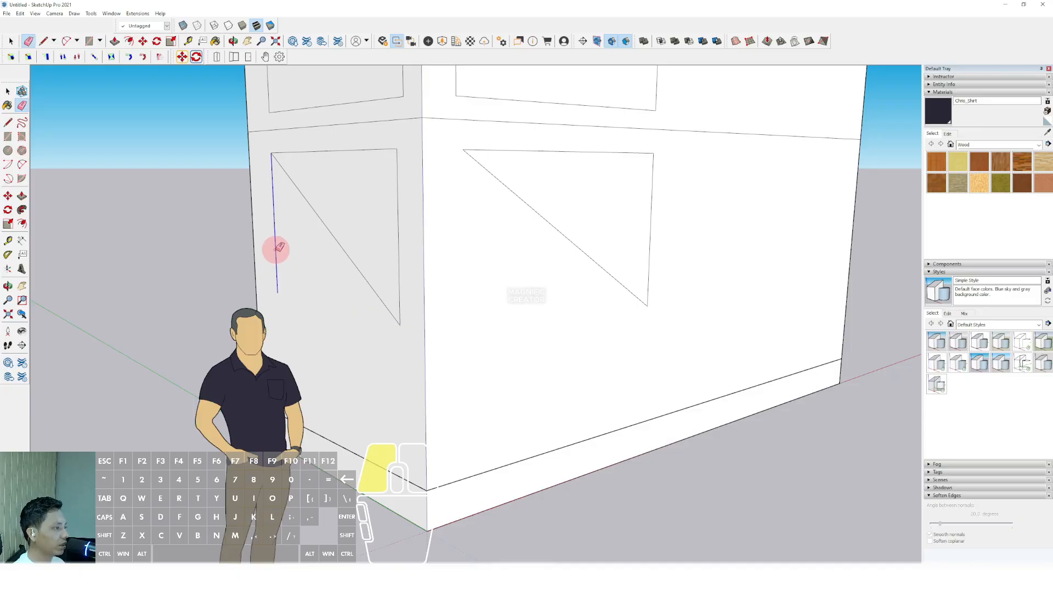
{"action": "scroll", "coordinate": [275, 245], "scroll_direction": "down", "scroll_amount": 4}
{"action": "mouse_move", "coordinate": [416, 207]}
{"action": "middle_mouse_down"}
{"action": "mouse_move", "coordinate": [409, 183]}
{"action": "mouse_move", "coordinate": [395, 193]}
{"action": "mouse_move", "coordinate": [410, 194]}
{"action": "middle_mouse_up"}
{"action": "key", "text": "space"}
Draw rectangles on the front wall for a door standing on the base, a small window above it and a square window beside it.
{"action": "scroll", "coordinate": [511, 211], "scroll_direction": "up", "scroll_amount": 2}
{"action": "scroll", "coordinate": [470, 219], "scroll_direction": "up", "scroll_amount": 2}
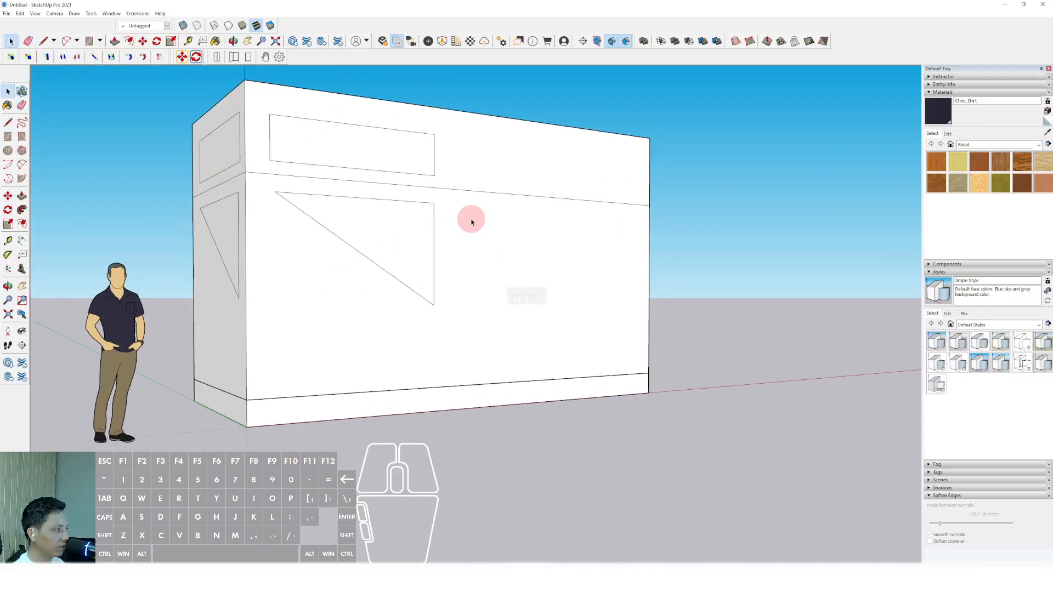
{"action": "scroll", "coordinate": [468, 242], "scroll_direction": "up", "scroll_amount": 2}
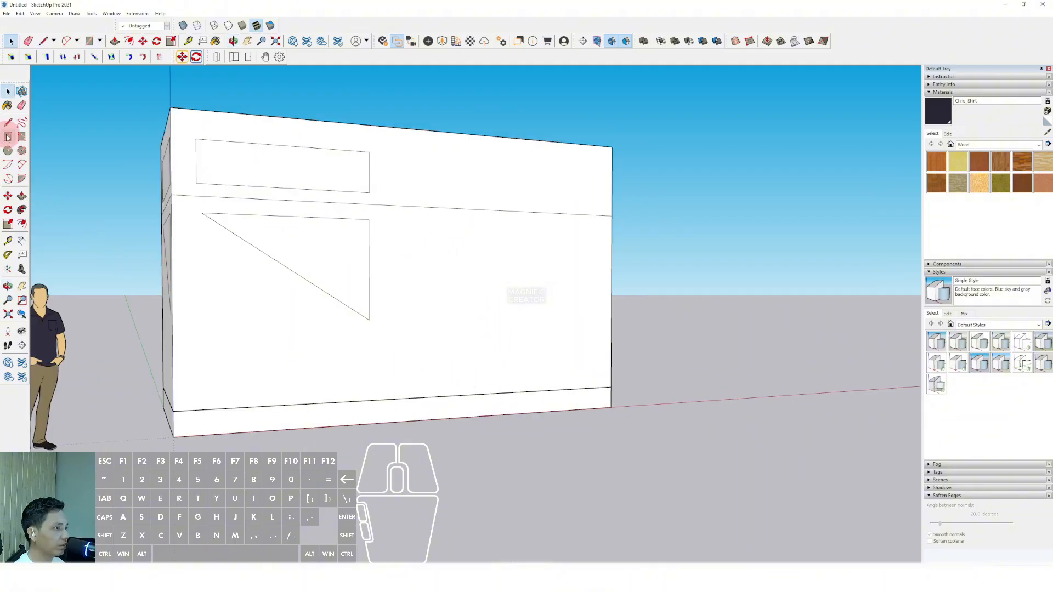
{"action": "left_click", "coordinate": [511, 392]}
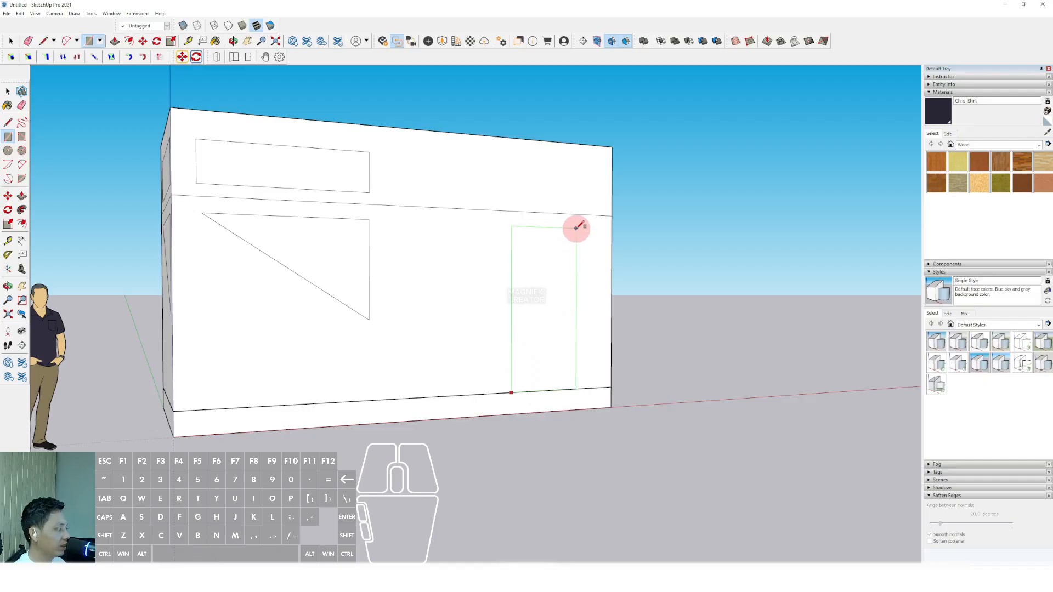
{"action": "left_click", "coordinate": [575, 227]}
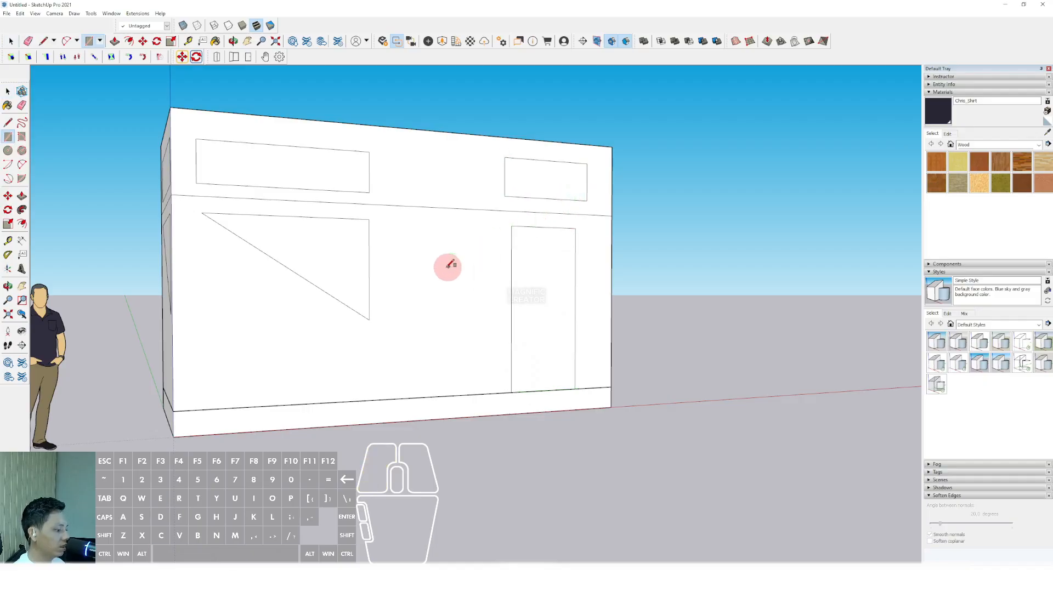
{"action": "left_click", "coordinate": [419, 224]}
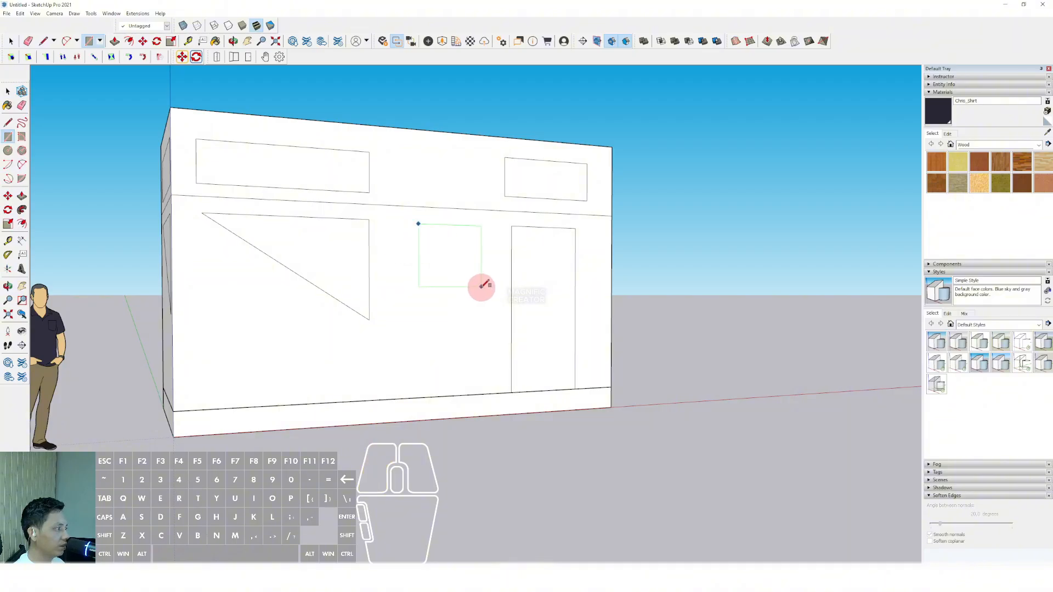
{"action": "key", "text": "space"}
Offset the door's side and top edges slightly inward to form a thin door frame.
{"action": "mouse_move", "coordinate": [492, 301]}
{"action": "middle_mouse_down"}
{"action": "mouse_move", "coordinate": [527, 275]}
{"action": "mouse_move", "coordinate": [510, 306]}
{"action": "middle_mouse_up"}
{"action": "scroll", "coordinate": [534, 305], "scroll_direction": "up", "scroll_amount": 5}
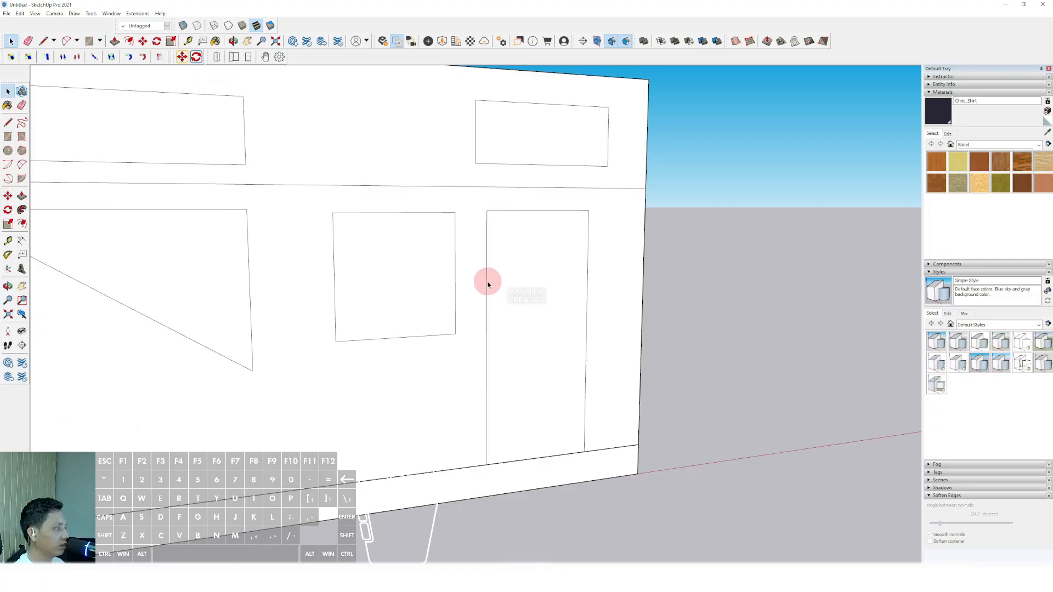
{"action": "left_click", "coordinate": [576, 220], "text": "shift"}
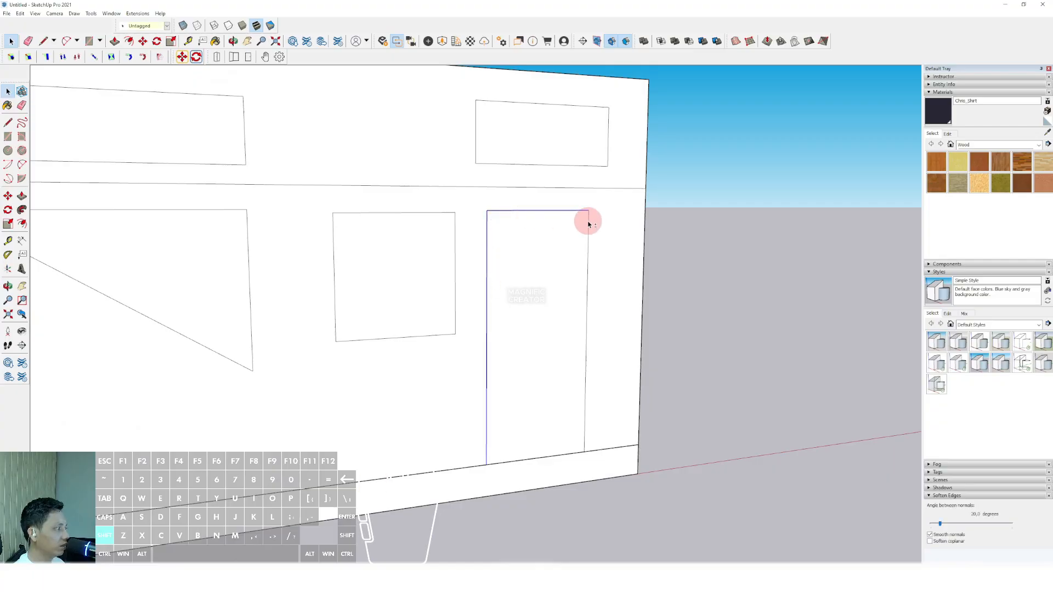
{"action": "scroll", "coordinate": [589, 232], "scroll_direction": "up", "scroll_amount": 2}
{"action": "key", "text": "f"}
{"action": "left_click", "coordinate": [587, 225]}
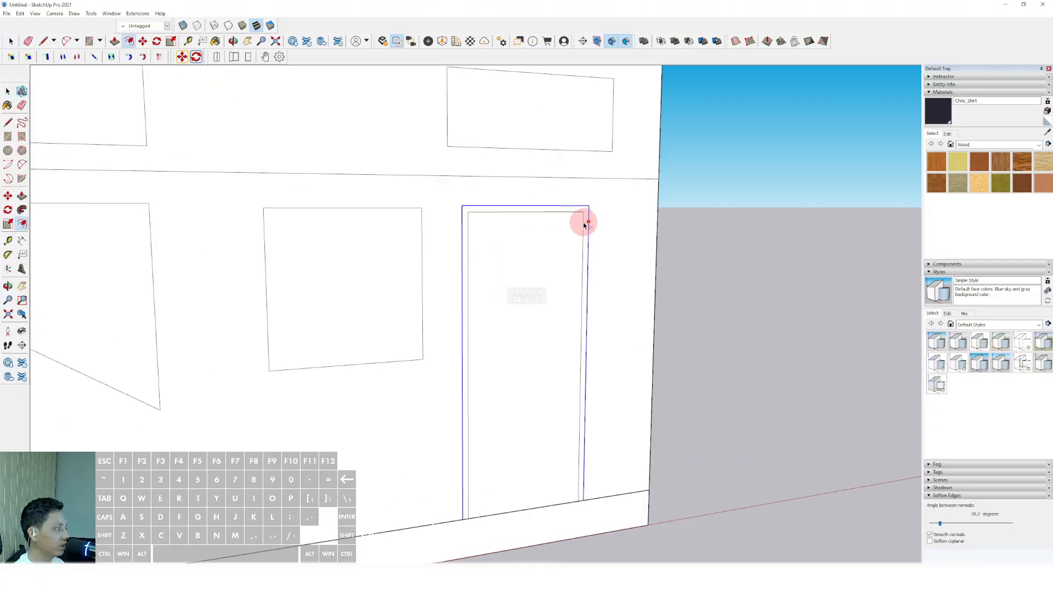
{"action": "left_click", "coordinate": [584, 225]}
{"action": "key", "text": "space"}
{"action": "scroll", "coordinate": [583, 247], "scroll_direction": "down", "scroll_amount": 2}
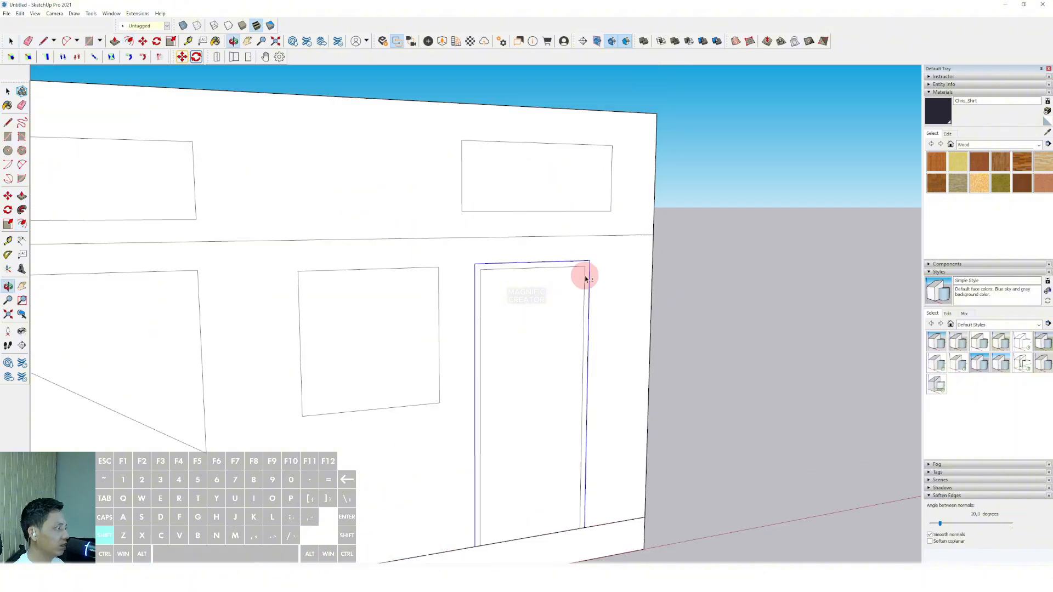
Offset the outlines of the front wall's two upper windows inward to form thin frames.
{"action": "left_click", "coordinate": [609, 164]}
{"action": "key", "text": "space"}
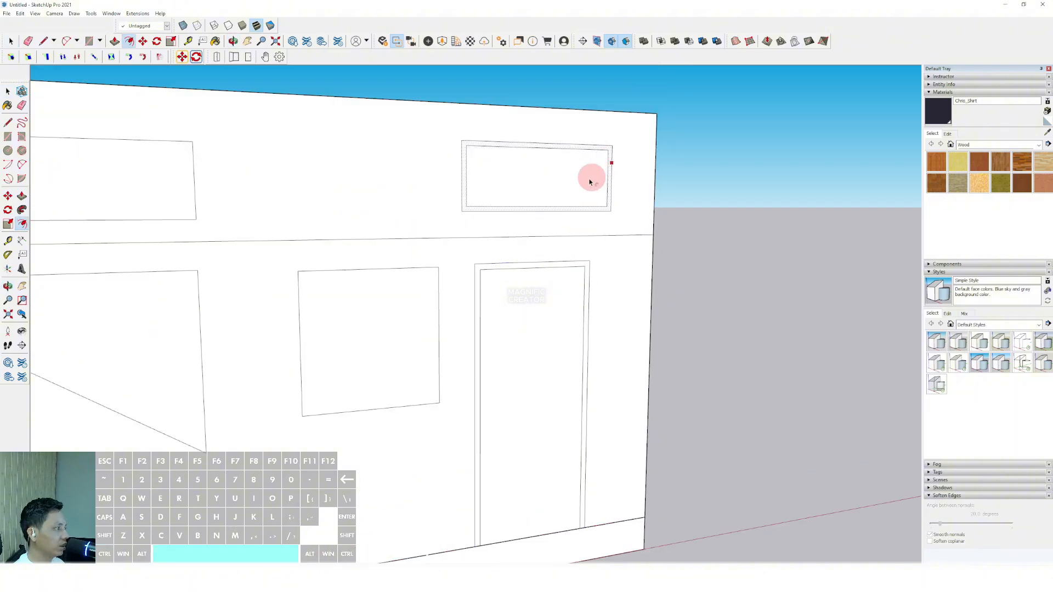
{"action": "scroll", "coordinate": [589, 181], "scroll_direction": "down", "scroll_amount": 3}
{"action": "scroll", "coordinate": [349, 173], "scroll_direction": "up", "scroll_amount": 2}
{"action": "key", "text": "f"}
{"action": "left_click_drag", "start_coordinate": [296, 159], "coordinate": [299, 153]}
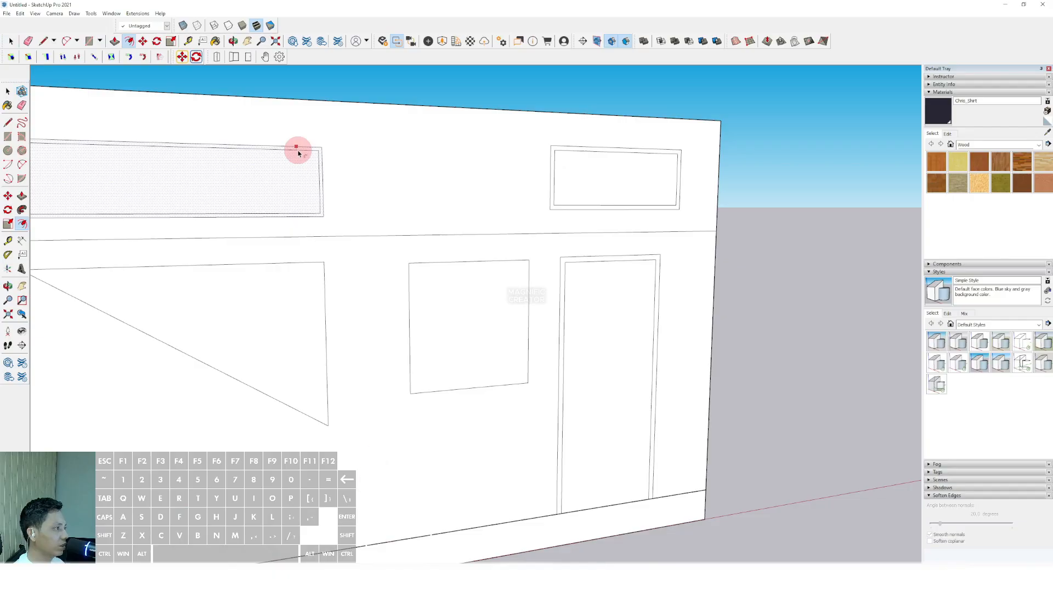
Offset the front wall's triangular and square window outlines inward to give them matching thin frames.
{"action": "left_click", "coordinate": [313, 303]}
{"action": "left_click", "coordinate": [320, 287]}
{"action": "key", "text": "space"}
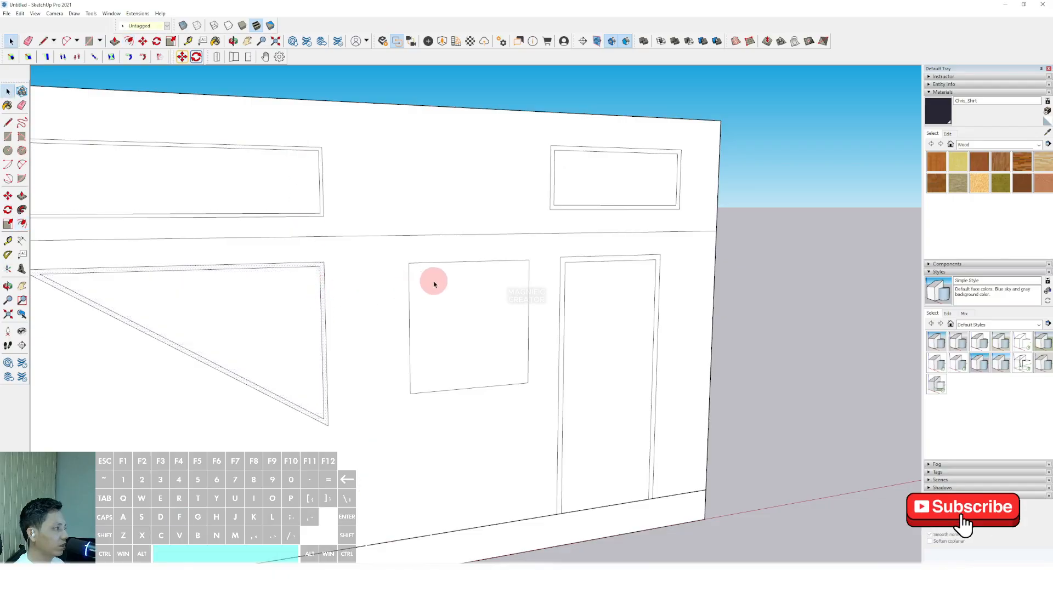
{"action": "key", "text": "f"}
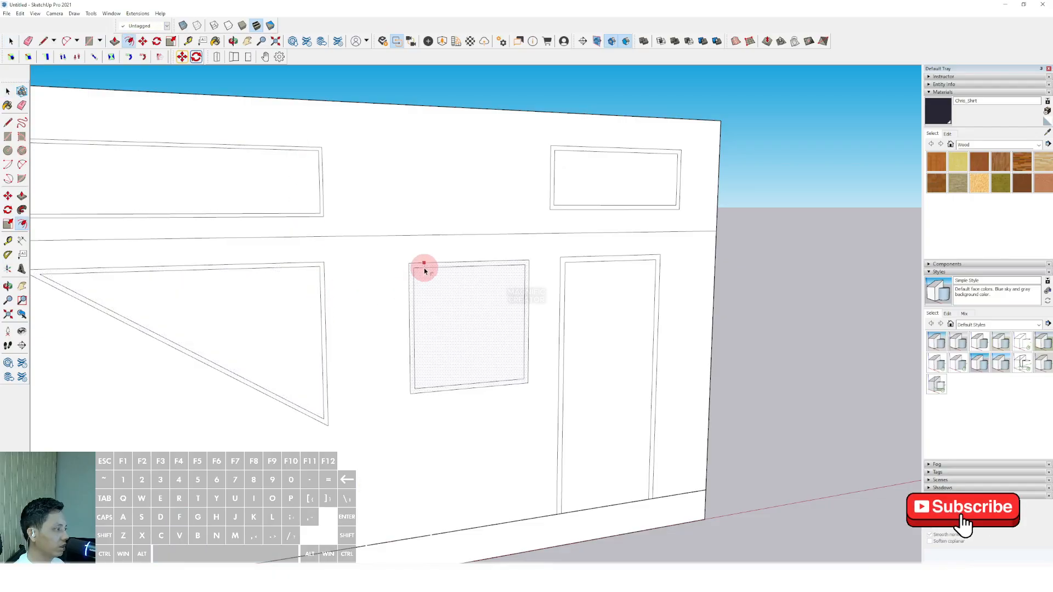
{"action": "left_click", "coordinate": [425, 271]}
{"action": "key", "text": "space"}
Offset the end wall's upper rectangular window and triangular window inward to form the same thin frames.
{"action": "scroll", "coordinate": [426, 280], "scroll_direction": "down", "scroll_amount": 3}
{"action": "middle_click_drag", "start_coordinate": [427, 281], "coordinate": [620, 291]}
{"action": "scroll", "coordinate": [503, 215], "scroll_direction": "up", "scroll_amount": 2}
{"action": "scroll", "coordinate": [504, 214], "scroll_direction": "up", "scroll_amount": 2}
{"action": "key", "text": "f"}
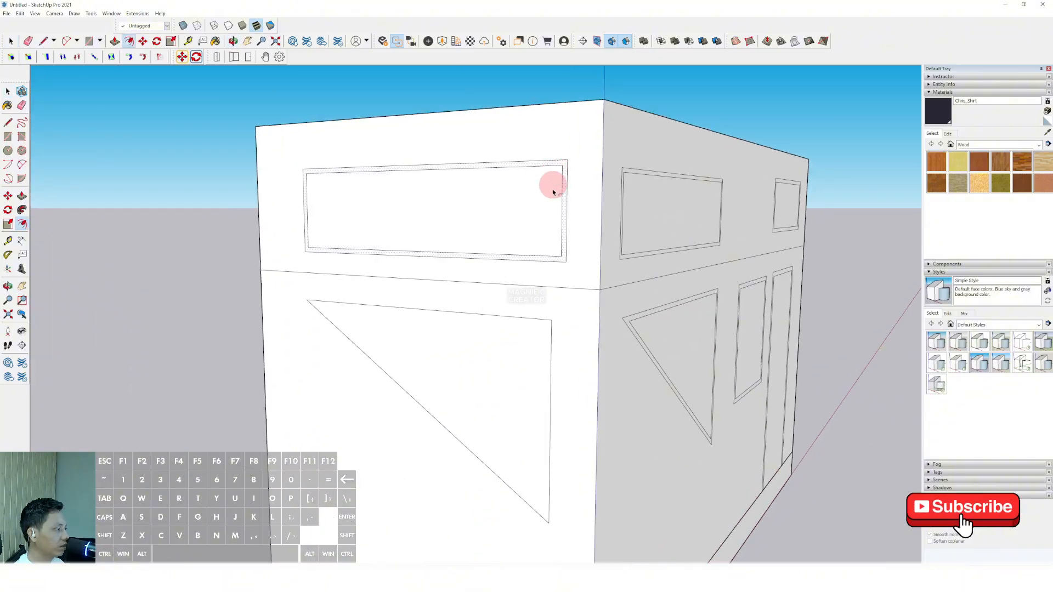
{"action": "double_click", "coordinate": [537, 328]}
{"action": "key", "text": "space"}
Paint the frames of the small upper window, door and square window on the front wall with the dark Chris_Shirt material.
{"action": "scroll", "coordinate": [604, 332], "scroll_direction": "down", "scroll_amount": 3}
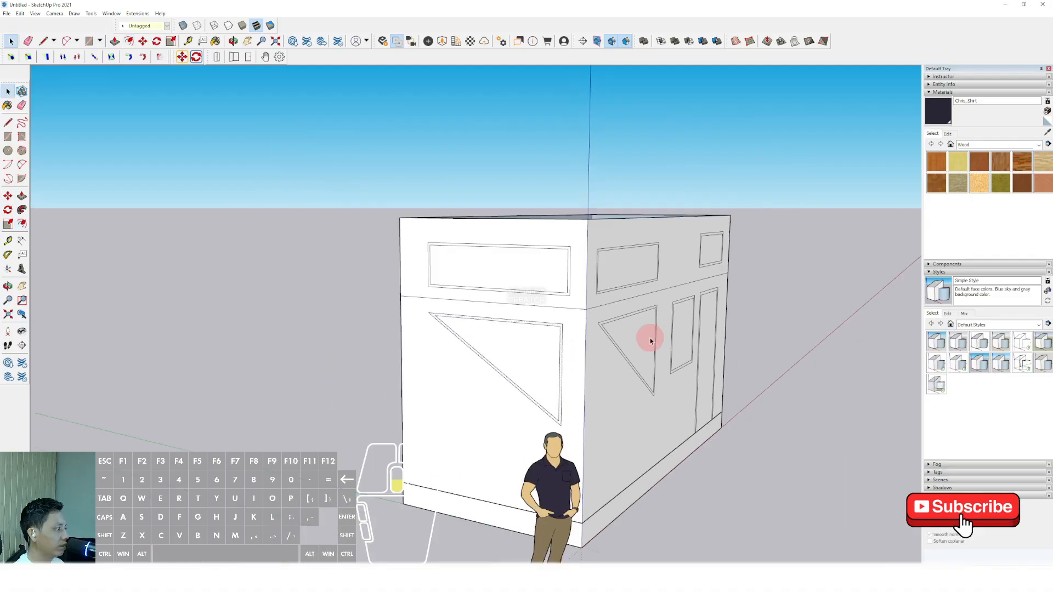
{"action": "middle_click_drag", "start_coordinate": [649, 336], "coordinate": [567, 292]}
{"action": "scroll", "coordinate": [581, 282], "scroll_direction": "up", "scroll_amount": 3}
{"action": "left_click", "coordinate": [953, 116]}
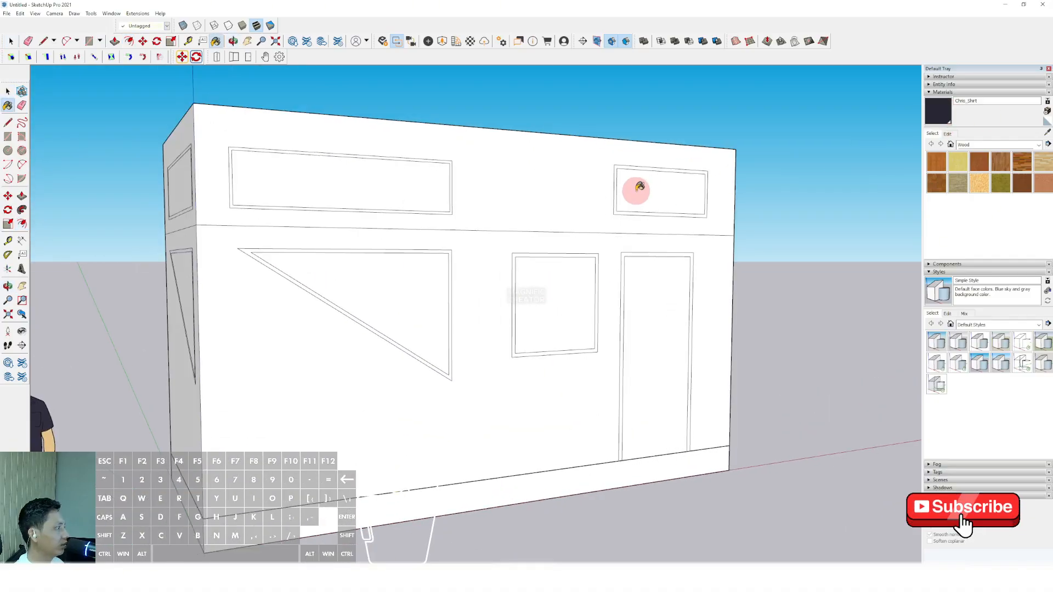
{"action": "scroll", "coordinate": [635, 188], "scroll_direction": "up", "scroll_amount": 4}
{"action": "left_click", "coordinate": [611, 213]}
{"action": "left_click", "coordinate": [632, 300]}
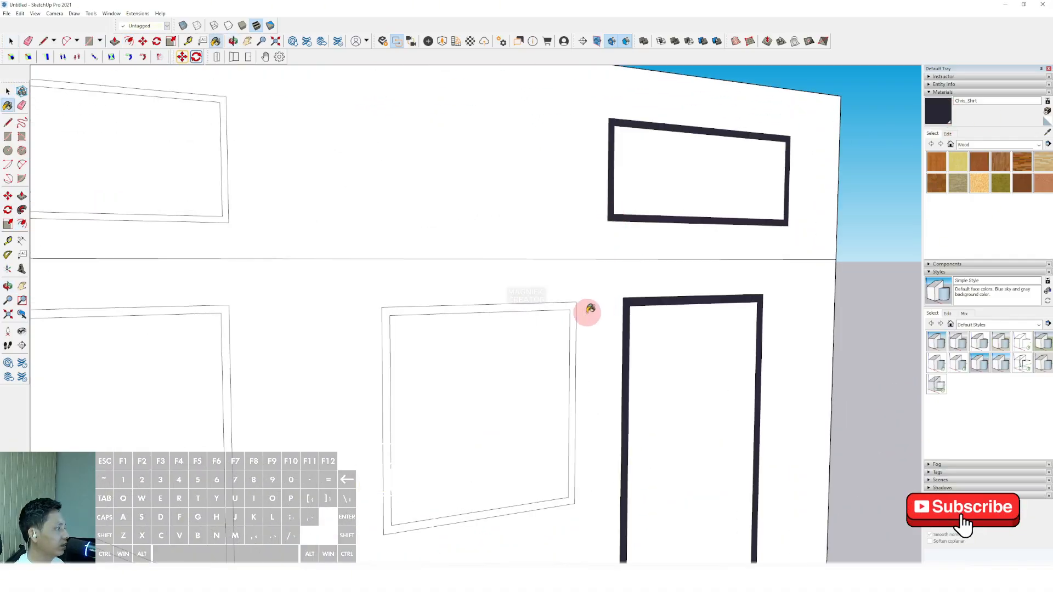
{"action": "left_click", "coordinate": [571, 307]}
Paint the frames of the front wall's triangular window and wide upper window with the dark Chris_Shirt material.
{"action": "scroll", "coordinate": [439, 311], "scroll_direction": "down", "scroll_amount": 2}
{"action": "scroll", "coordinate": [301, 315], "scroll_direction": "up", "scroll_amount": 2}
{"action": "left_click", "coordinate": [301, 315]}
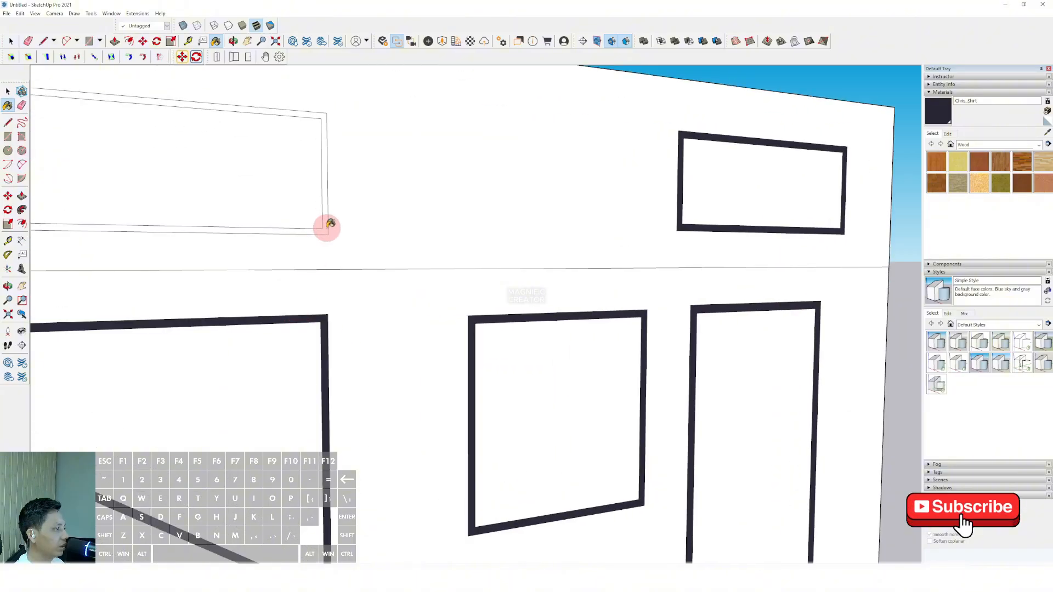
{"action": "left_click", "coordinate": [328, 228]}
Paint the end wall's triangular and upper window frames with the dark Chris_Shirt material.
{"action": "mouse_move", "coordinate": [324, 238]}
{"action": "middle_mouse_down"}
{"action": "mouse_move", "coordinate": [658, 235]}
{"action": "mouse_move", "coordinate": [358, 264]}
{"action": "middle_mouse_up"}
{"action": "scroll", "coordinate": [362, 264], "scroll_direction": "up", "scroll_amount": 2}
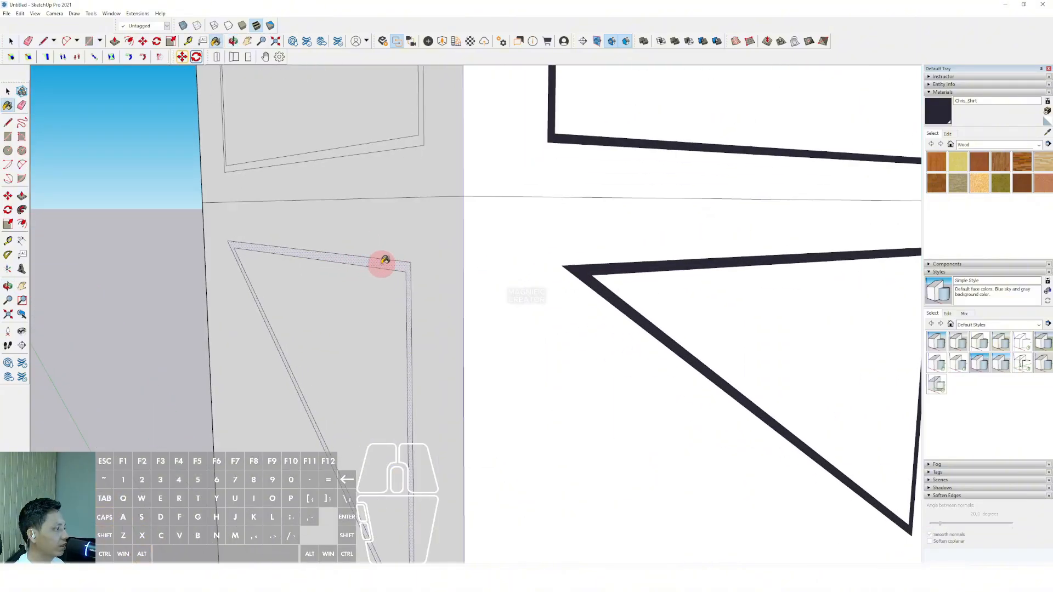
{"action": "left_click", "coordinate": [381, 263]}
{"action": "left_click", "coordinate": [417, 134]}
{"action": "key", "text": "space"}
{"action": "scroll", "coordinate": [344, 221], "scroll_direction": "down", "scroll_amount": 3}
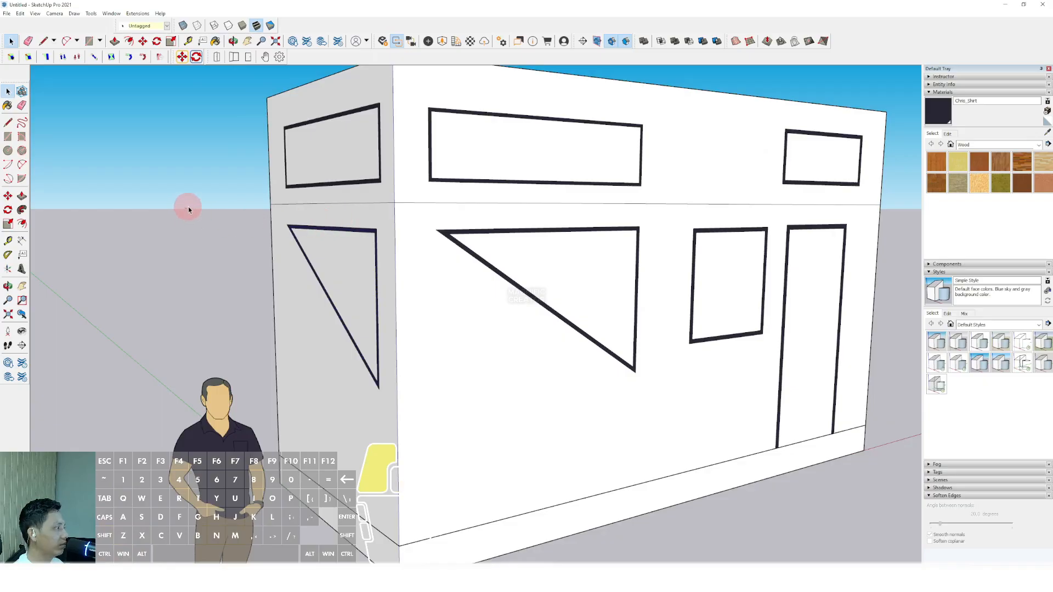
Offset the door panel inward to leave a wide border around a tall inner glass area.
{"action": "middle_click_drag", "start_coordinate": [620, 258], "coordinate": [399, 231], "text": "shift"}
{"action": "scroll", "coordinate": [664, 266], "scroll_direction": "up", "scroll_amount": 2}
{"action": "left_click", "coordinate": [643, 259]}
{"action": "key", "text": "f"}
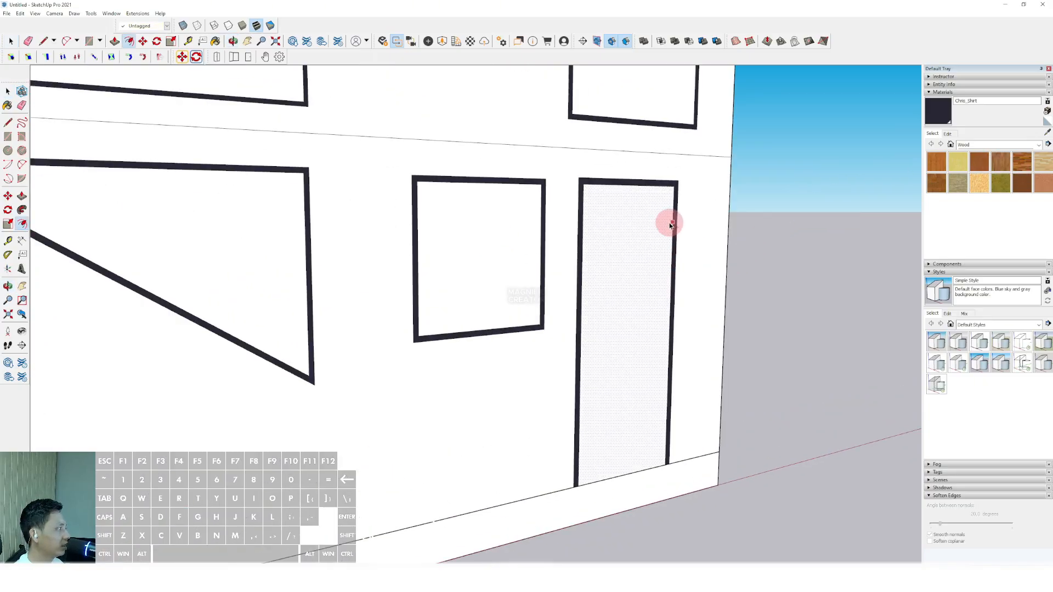
{"action": "left_click", "coordinate": [671, 225]}
{"action": "left_click", "coordinate": [658, 233]}
{"action": "key", "text": "space"}
Paint the door's wide border around the inner panel with the dark Chris_Shirt material.
{"action": "left_click", "coordinate": [633, 264]}
{"action": "key", "text": "b"}
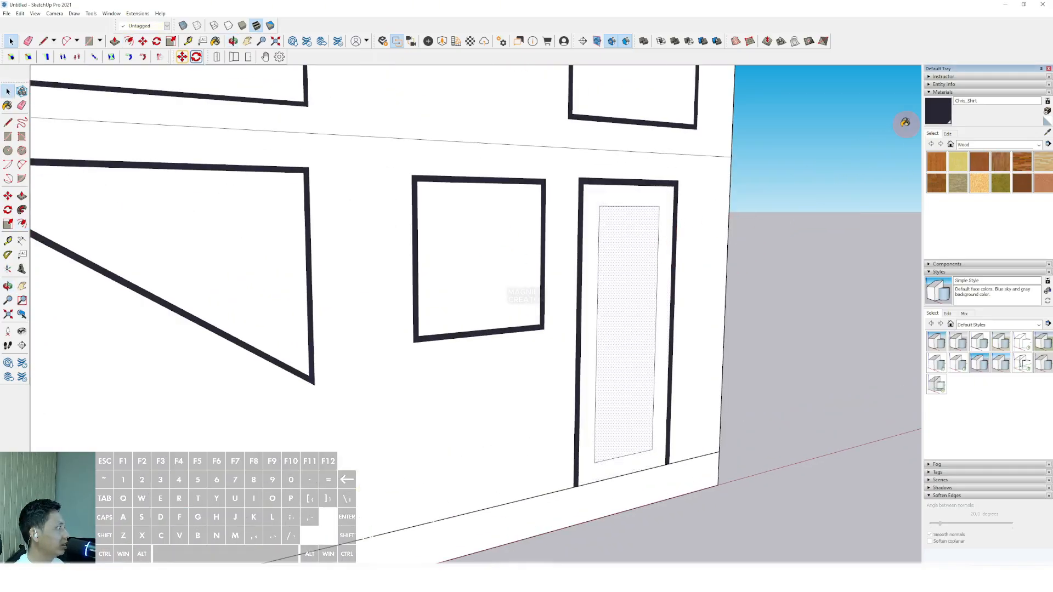
{"action": "left_click", "coordinate": [668, 209]}
{"action": "scroll", "coordinate": [663, 216], "scroll_direction": "down", "scroll_amount": 3}
Paint the door's inner panel and all four front-wall window panes with Translucent Glass Gray from Glass and Mirrors.
{"action": "left_click", "coordinate": [1038, 145]}
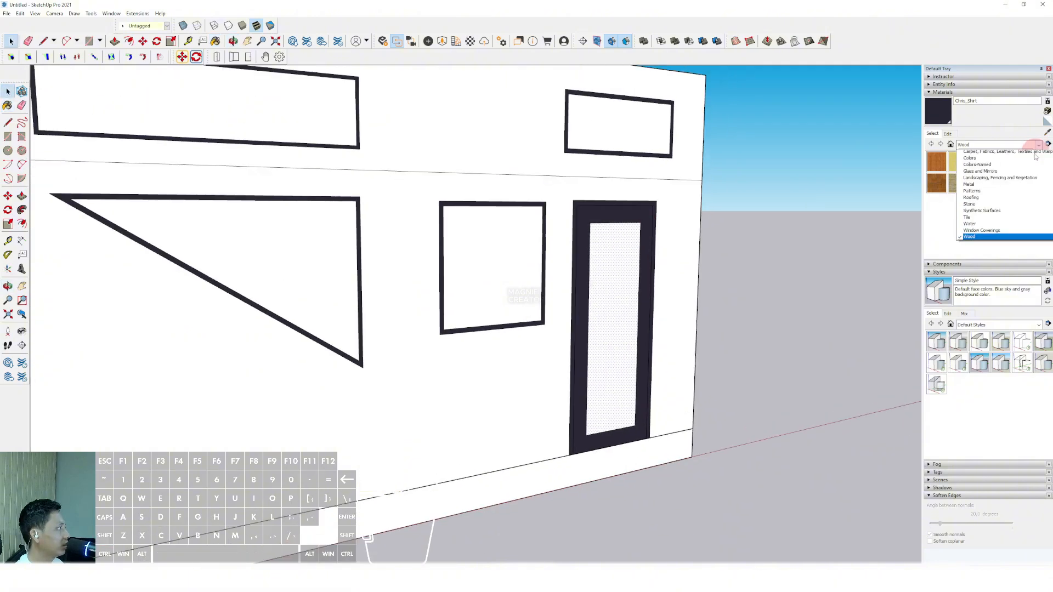
{"action": "left_click", "coordinate": [981, 172]}
{"action": "left_click", "coordinate": [958, 181]}
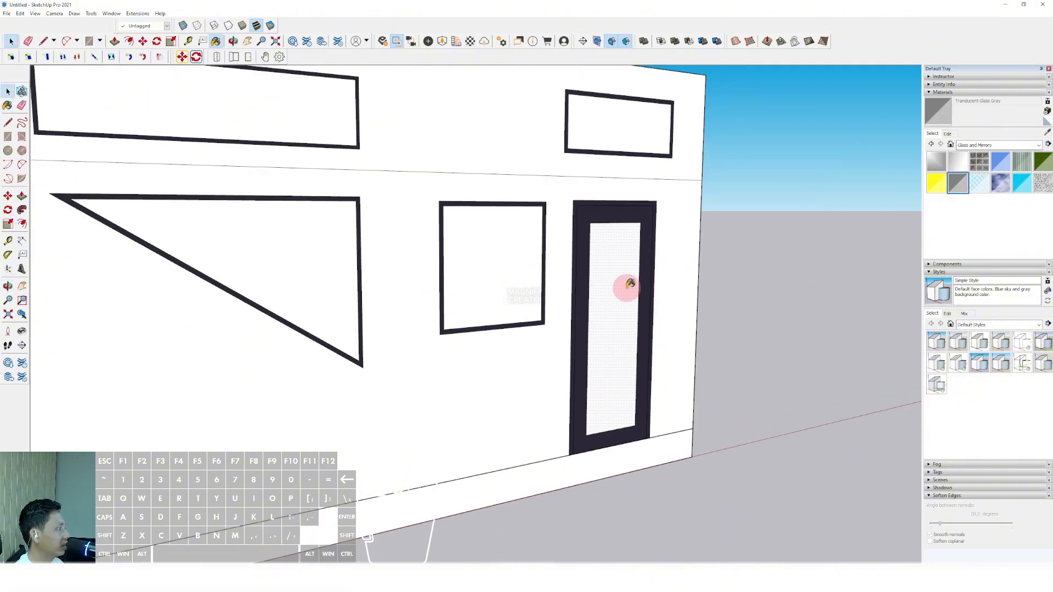
{"action": "left_click", "coordinate": [630, 283]}
{"action": "left_click", "coordinate": [607, 144]}
{"action": "left_click", "coordinate": [489, 252]}
{"action": "left_click", "coordinate": [297, 134]}
{"action": "left_click", "coordinate": [325, 247]}
{"action": "scroll", "coordinate": [325, 247], "scroll_direction": "down", "scroll_amount": 2}
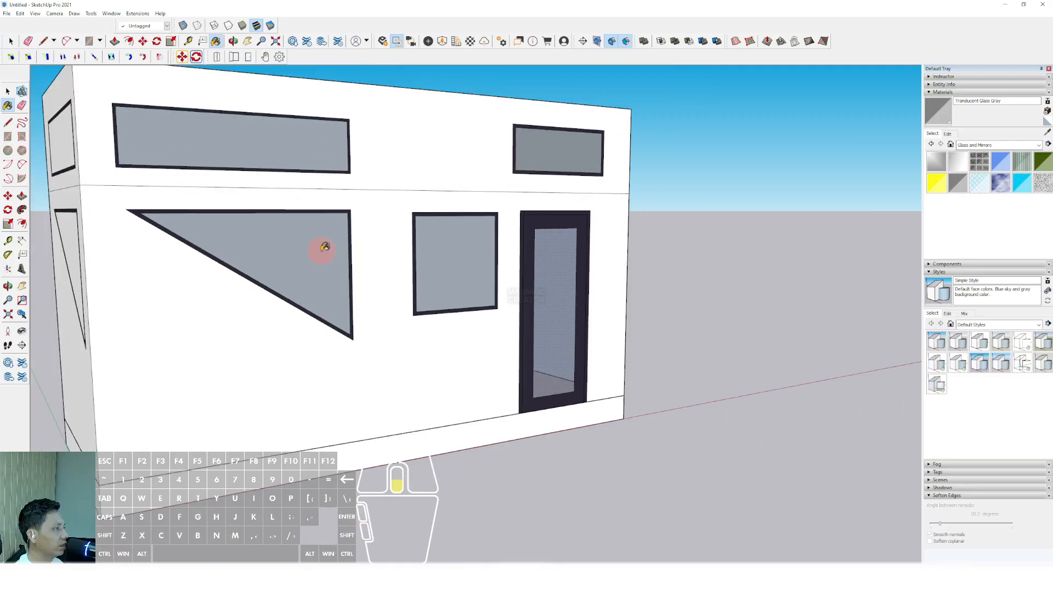
Paint the end wall's triangular and upper window panes with Translucent Glass Gray.
{"action": "middle_click_drag", "start_coordinate": [322, 251], "coordinate": [616, 261], "text": "shift"}
{"action": "left_click", "coordinate": [371, 244]}
{"action": "left_click", "coordinate": [378, 164]}
{"action": "key", "text": "space"}
Draw a vertical line from band to base beside the triangular window, and a horizontal line below the square window to the wall's far edge.
{"action": "scroll", "coordinate": [512, 263], "scroll_direction": "down", "scroll_amount": 2}
{"action": "mouse_move", "coordinate": [441, 239]}
{"action": "middle_mouse_down", "text": "shift"}
{"action": "mouse_move", "coordinate": [398, 253]}
{"action": "mouse_move", "coordinate": [380, 245]}
{"action": "middle_mouse_up", "text": "shift"}
{"action": "scroll", "coordinate": [501, 240], "scroll_direction": "up", "scroll_amount": 4}
{"action": "key", "text": "d"}
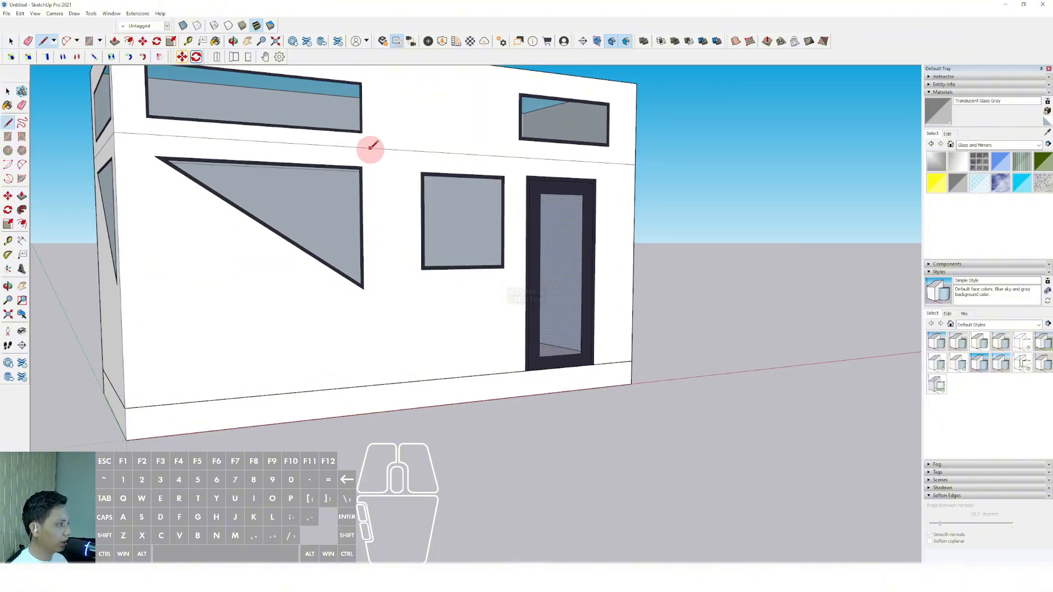
{"action": "left_click", "coordinate": [372, 385], "text": "shift"}
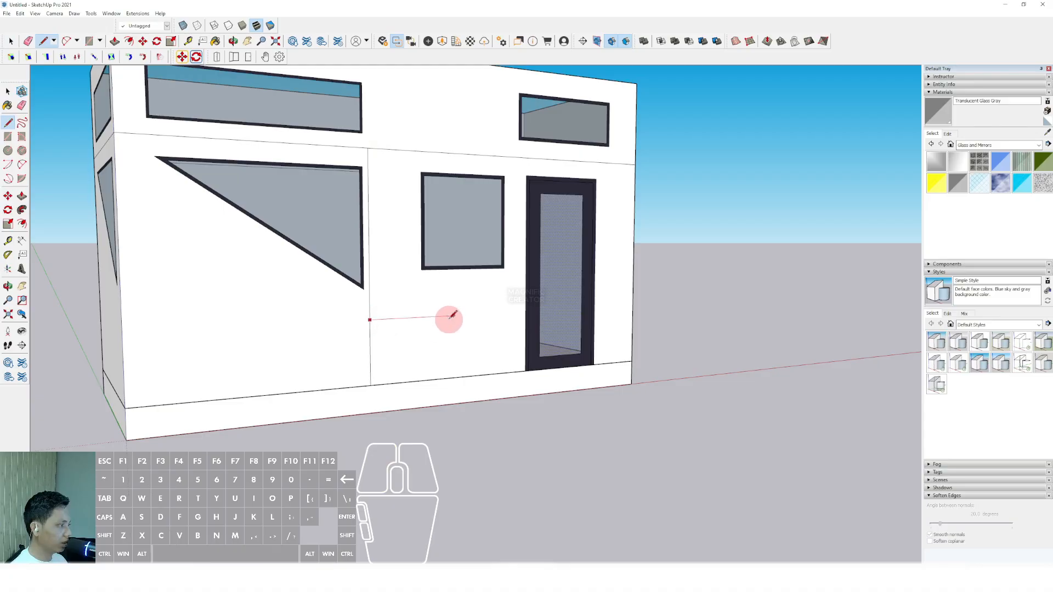
{"action": "left_click", "coordinate": [525, 286]}
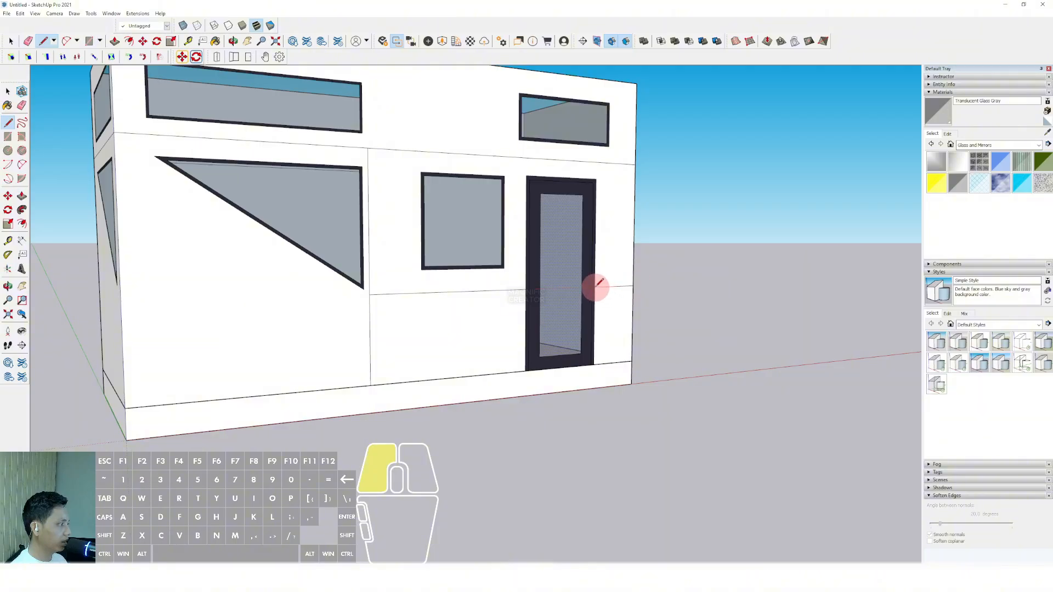
{"action": "left_click", "coordinate": [598, 285]}
Draw a vertical line along the square window's left edge, running down to the base and up to the band.
{"action": "scroll", "coordinate": [601, 294], "scroll_direction": "down", "scroll_amount": 4}
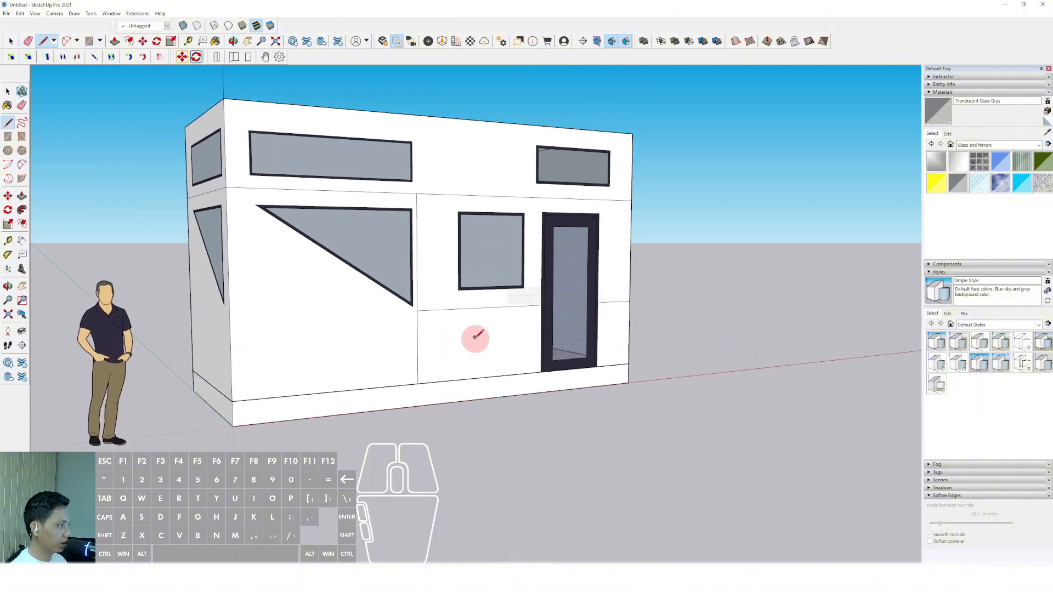
{"action": "left_click", "coordinate": [458, 309]}
{"action": "left_click", "coordinate": [458, 378], "text": "shift"}
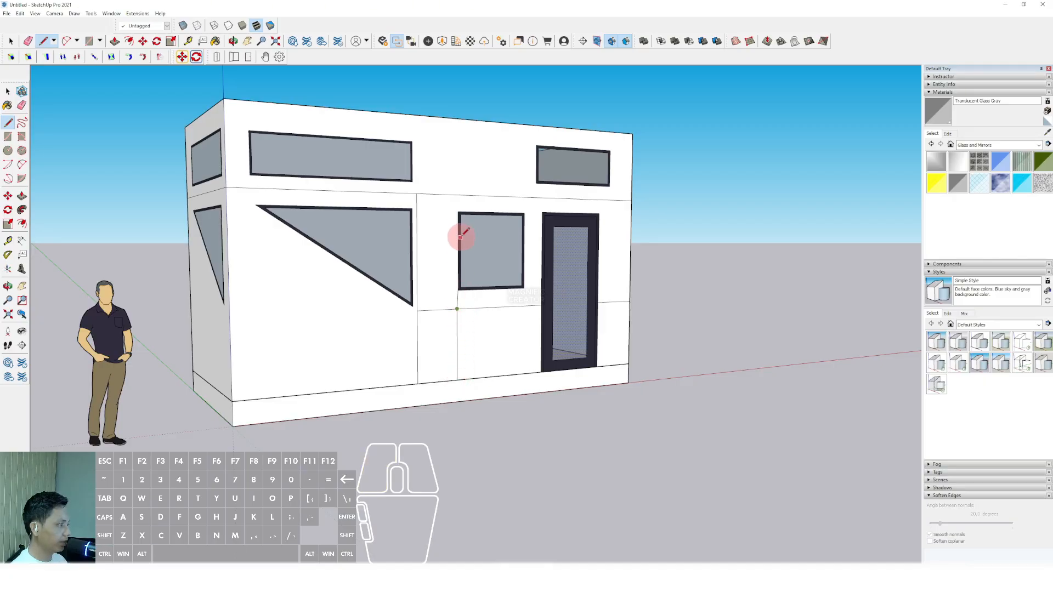
{"action": "key", "text": "space"}
Draw a vertical line from the band to the base between the square window and the door.
{"action": "key", "text": "d"}
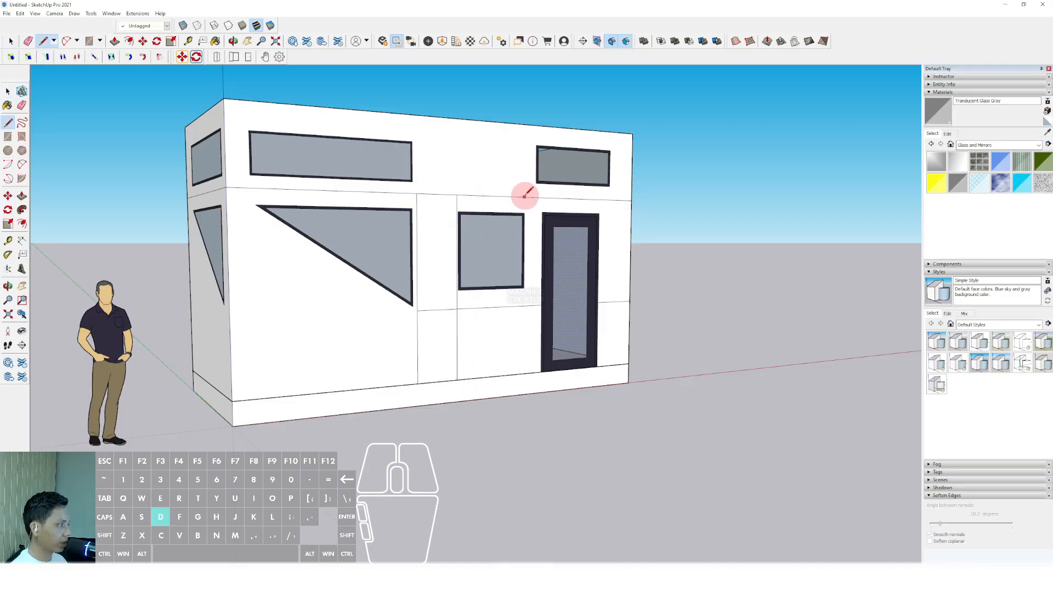
{"action": "left_click", "coordinate": [527, 196]}
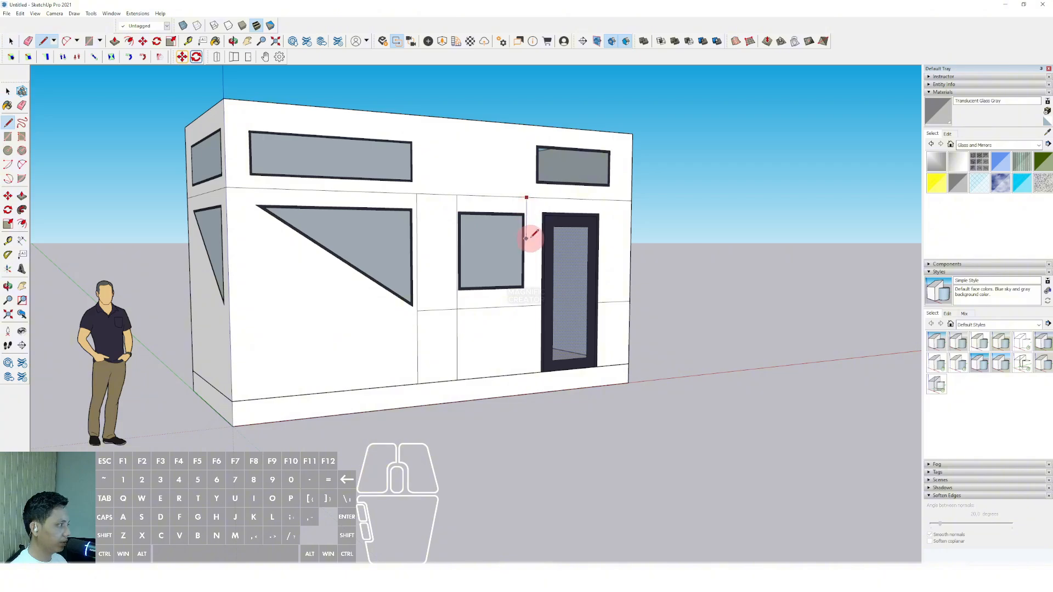
{"action": "left_click", "coordinate": [526, 373], "text": "shift"}
{"action": "key", "text": "space"}
On the end wall nearest the door, draw a vertical line from band to base and continue the front wall's horizontal line to it.
{"action": "mouse_move", "coordinate": [522, 357]}
{"action": "middle_mouse_down"}
{"action": "mouse_move", "coordinate": [425, 344]}
{"action": "mouse_move", "coordinate": [202, 346]}
{"action": "mouse_move", "coordinate": [437, 329]}
{"action": "mouse_move", "coordinate": [266, 329]}
{"action": "mouse_move", "coordinate": [560, 307]}
{"action": "middle_mouse_up"}
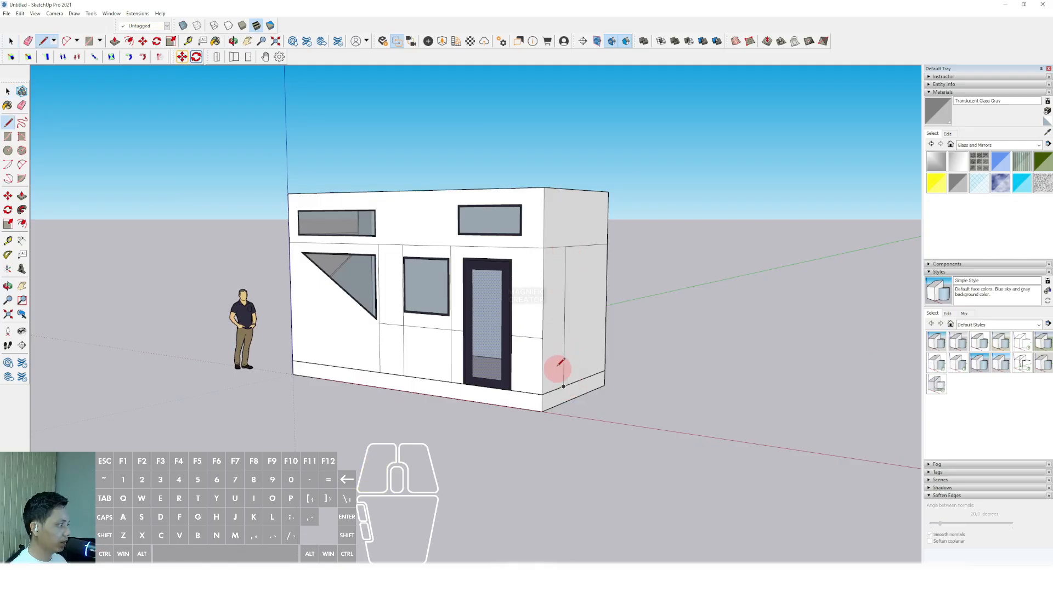
{"action": "key", "text": "space"}
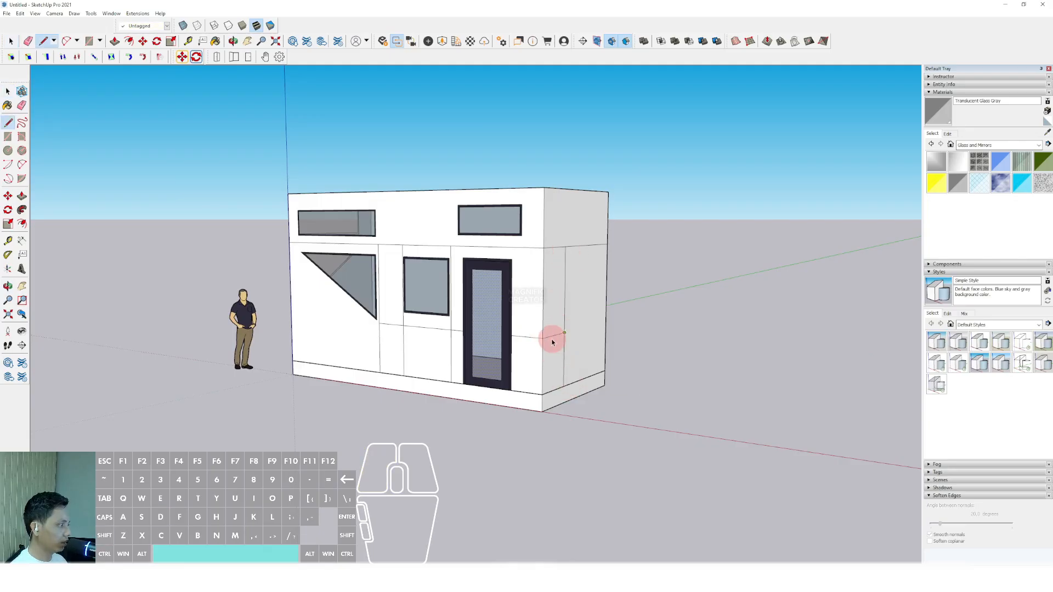
{"action": "scroll", "coordinate": [544, 337], "scroll_direction": "up", "scroll_amount": 5}
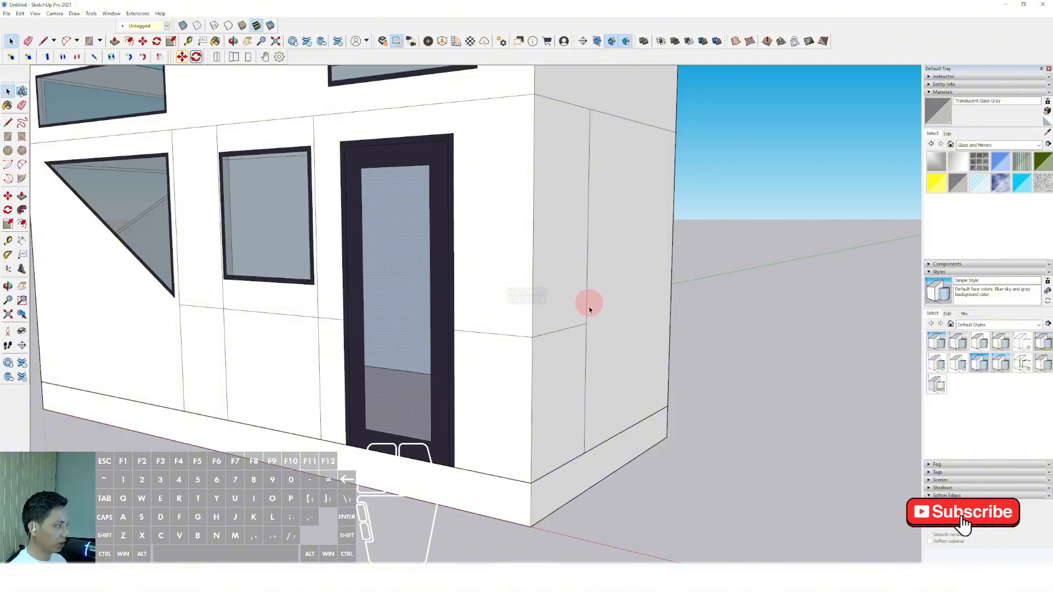
Paint the upper band on the front wall and the windowed end wall with Beadboard from the Brick, Cladding and Siding collection.
{"action": "scroll", "coordinate": [587, 336], "scroll_direction": "down", "scroll_amount": 5}
{"action": "middle_click_drag", "start_coordinate": [529, 350], "coordinate": [482, 347]}
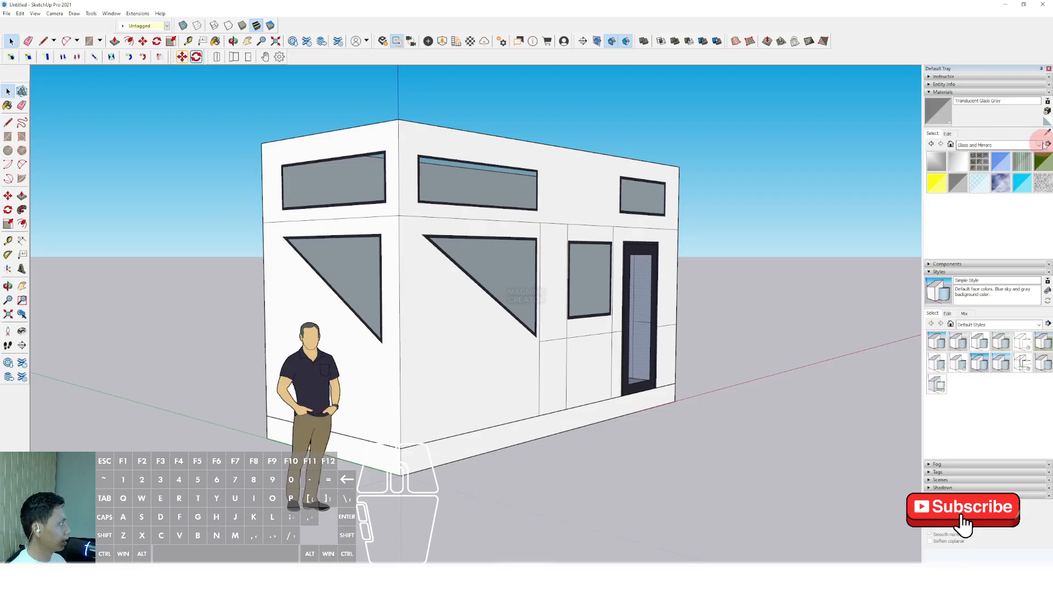
{"action": "left_click", "coordinate": [974, 145]}
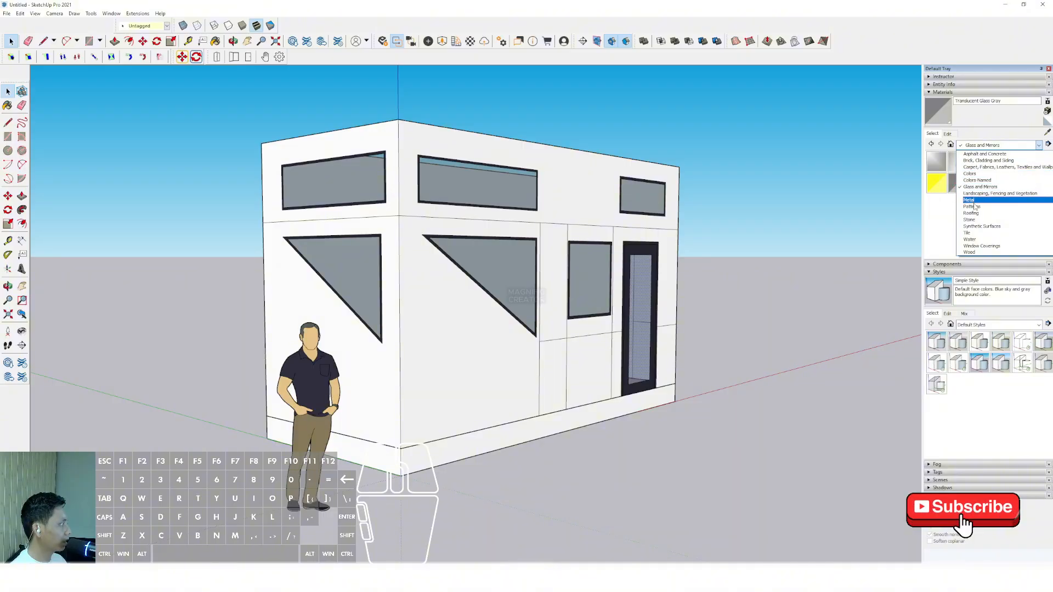
{"action": "left_click", "coordinate": [960, 193]}
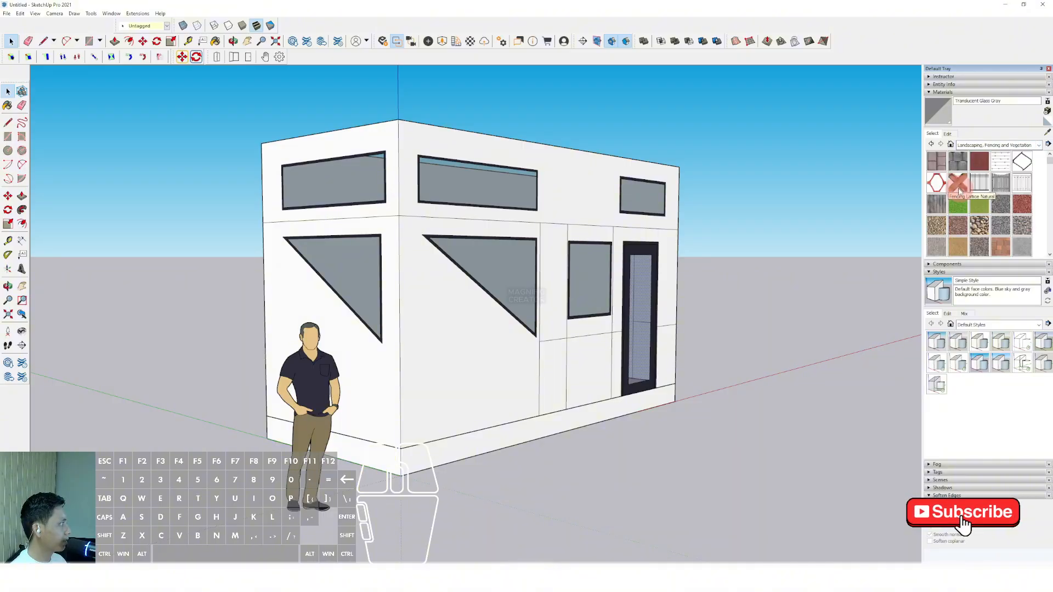
{"action": "left_click", "coordinate": [1024, 146]}
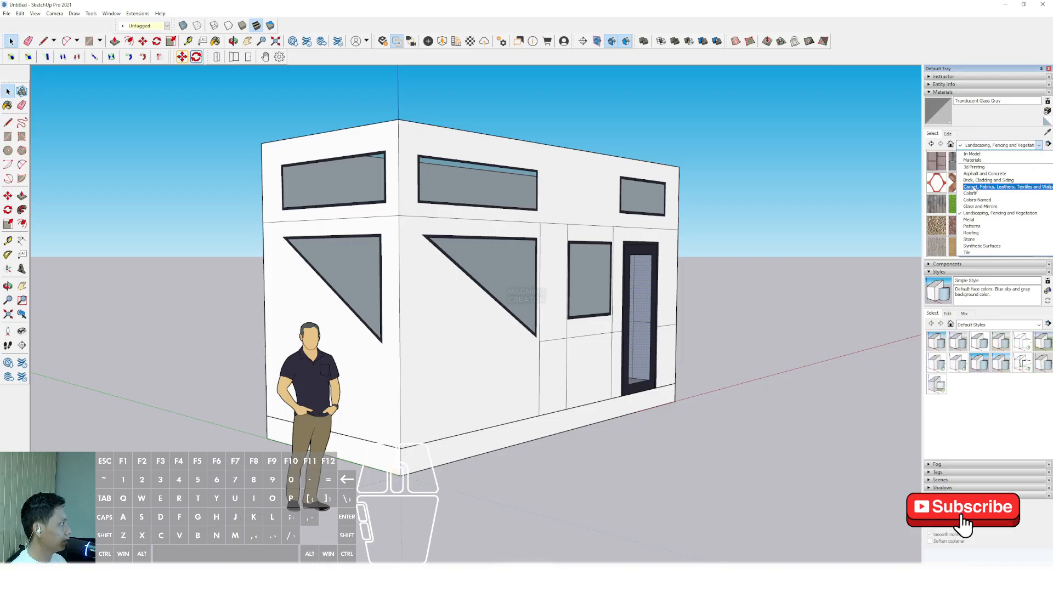
{"action": "left_click", "coordinate": [982, 180]}
{"action": "left_click", "coordinate": [937, 161]}
{"action": "scroll", "coordinate": [396, 207], "scroll_direction": "up", "scroll_amount": 2}
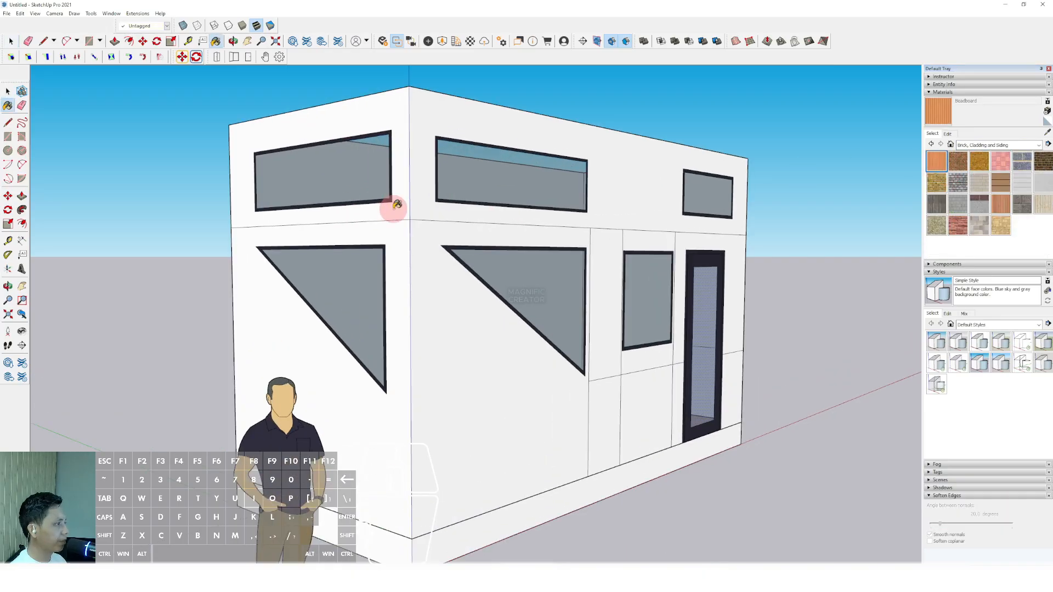
{"action": "left_click", "coordinate": [396, 206]}
{"action": "left_click", "coordinate": [426, 207]}
Paint the front and end wall faces around the two triangular windows with Beadboard.
{"action": "scroll", "coordinate": [447, 260], "scroll_direction": "down", "scroll_amount": 2}
{"action": "left_click", "coordinate": [448, 321]}
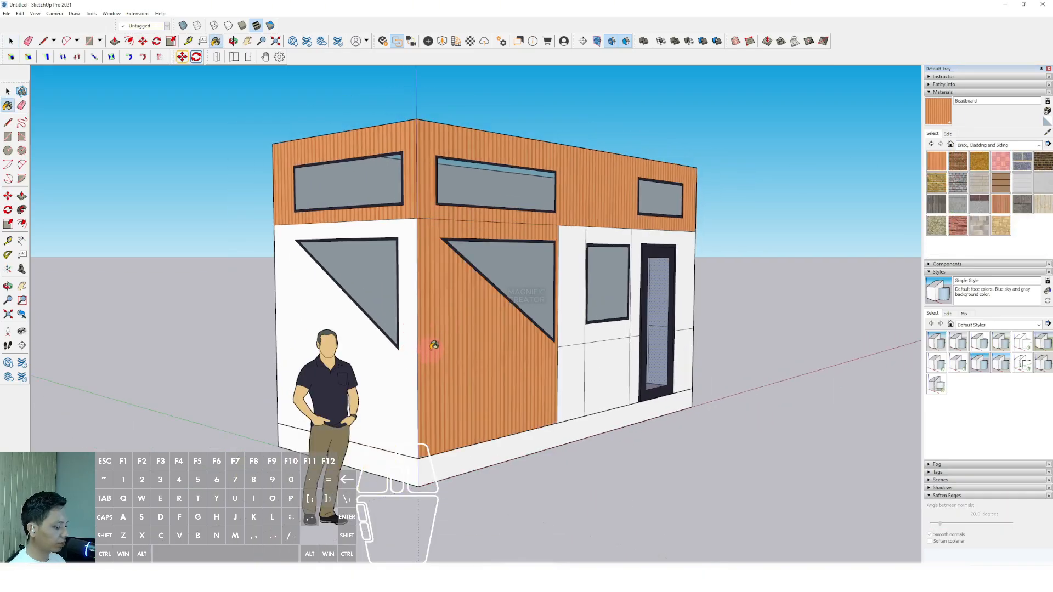
{"action": "left_click", "coordinate": [396, 365]}
Paint the band and wide wall face of the end nearest the door, plus the back wall and its band, with Beadboard.
{"action": "mouse_move", "coordinate": [396, 366]}
{"action": "middle_mouse_down"}
{"action": "mouse_move", "coordinate": [508, 364]}
{"action": "mouse_move", "coordinate": [404, 364]}
{"action": "mouse_move", "coordinate": [501, 299]}
{"action": "mouse_move", "coordinate": [589, 295]}
{"action": "middle_mouse_up"}
{"action": "left_click", "coordinate": [664, 216]}
{"action": "left_click", "coordinate": [710, 325]}
{"action": "middle_click_drag", "start_coordinate": [709, 324], "coordinate": [571, 322]}
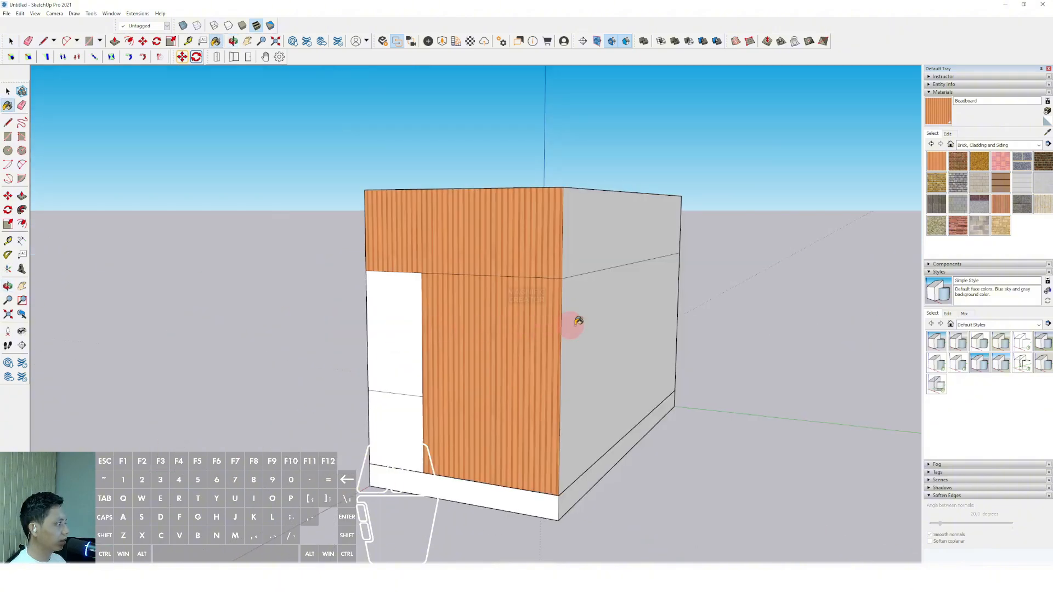
{"action": "left_click", "coordinate": [592, 324]}
{"action": "left_click", "coordinate": [596, 249]}
Edit the Beadboard material's colour to a duller, darker brown by lowering its saturation and lightness.
{"action": "middle_click_drag", "start_coordinate": [596, 249], "coordinate": [775, 327]}
{"action": "middle_click_drag", "start_coordinate": [351, 263], "coordinate": [637, 283]}
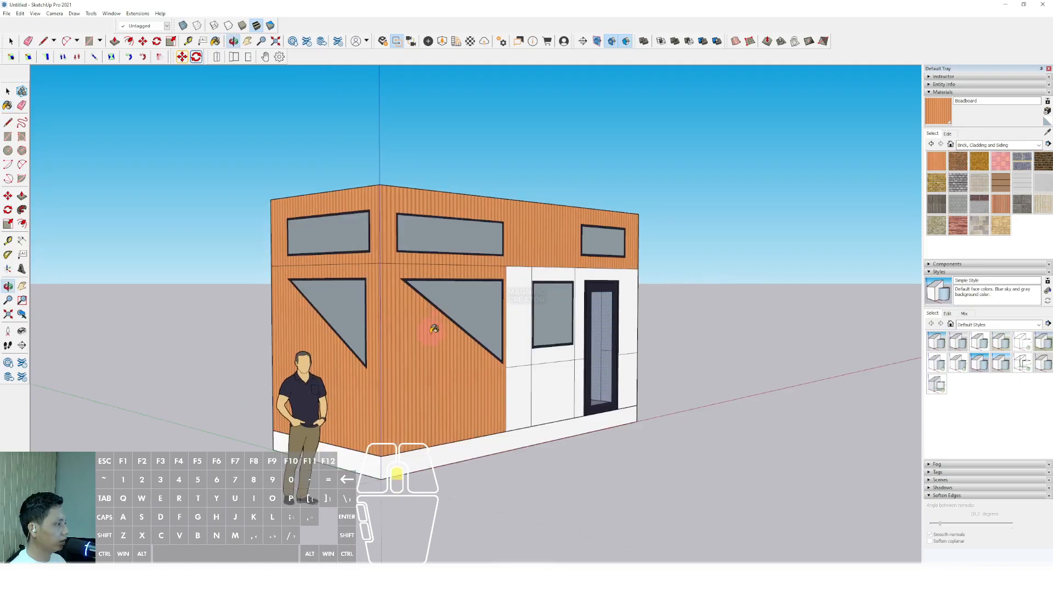
{"action": "middle_click_drag", "start_coordinate": [436, 329], "coordinate": [494, 329]}
{"action": "scroll", "coordinate": [494, 329], "scroll_direction": "up", "scroll_amount": 2}
{"action": "key", "text": "space"}
{"action": "left_click", "coordinate": [948, 133]}
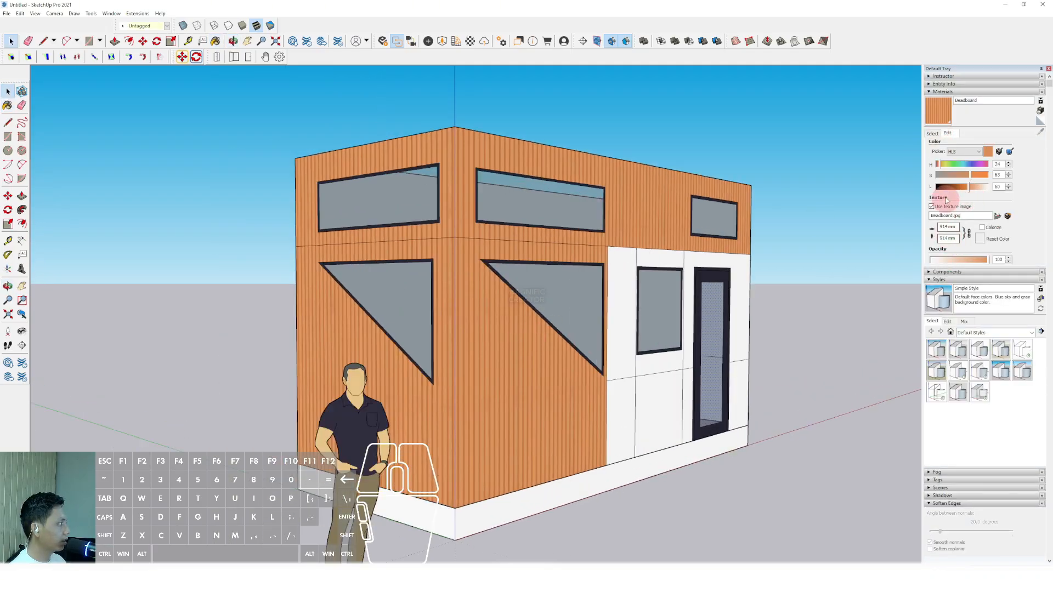
{"action": "left_click", "coordinate": [951, 175]}
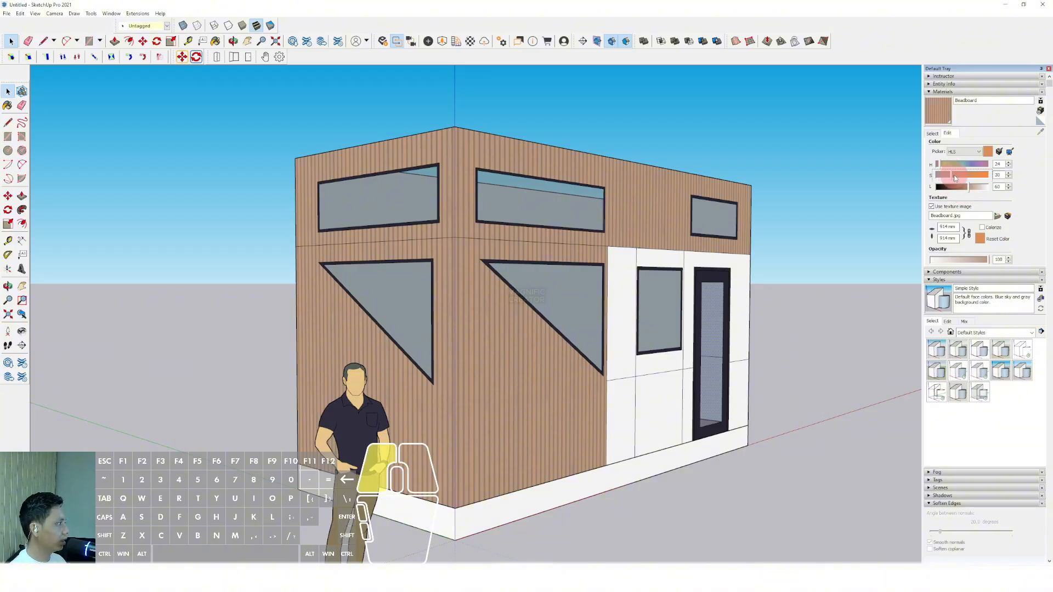
{"action": "left_click_drag", "start_coordinate": [965, 191], "coordinate": [961, 190]}
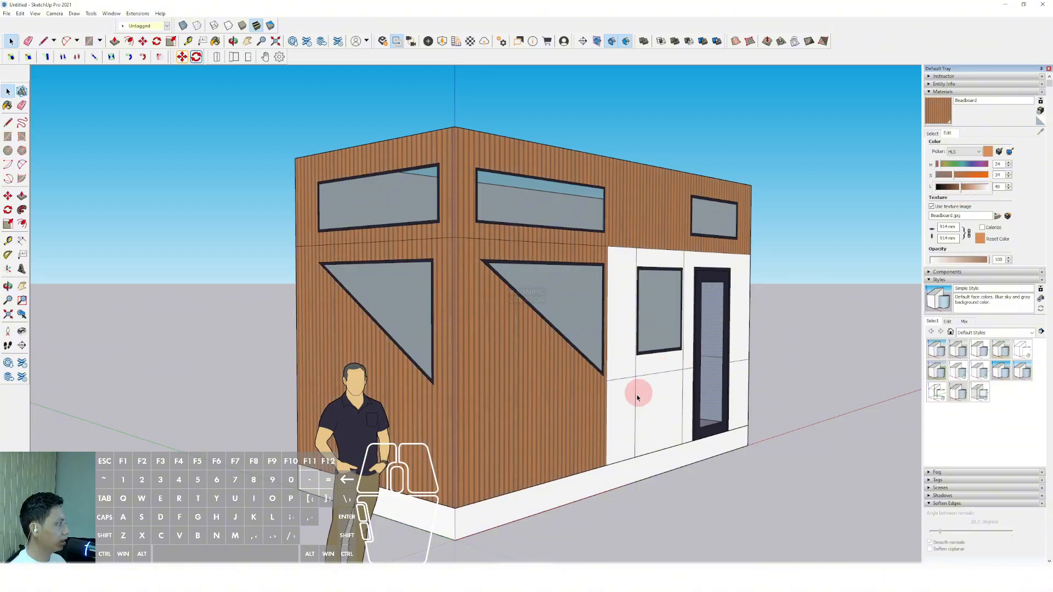
Paint the upper front wall panels around the square window and door with the grey Color M03 from the Colors collection.
{"action": "middle_click_drag", "start_coordinate": [637, 397], "coordinate": [613, 353], "text": "shift"}
{"action": "left_click", "coordinate": [933, 134]}
{"action": "left_click", "coordinate": [1038, 146]}
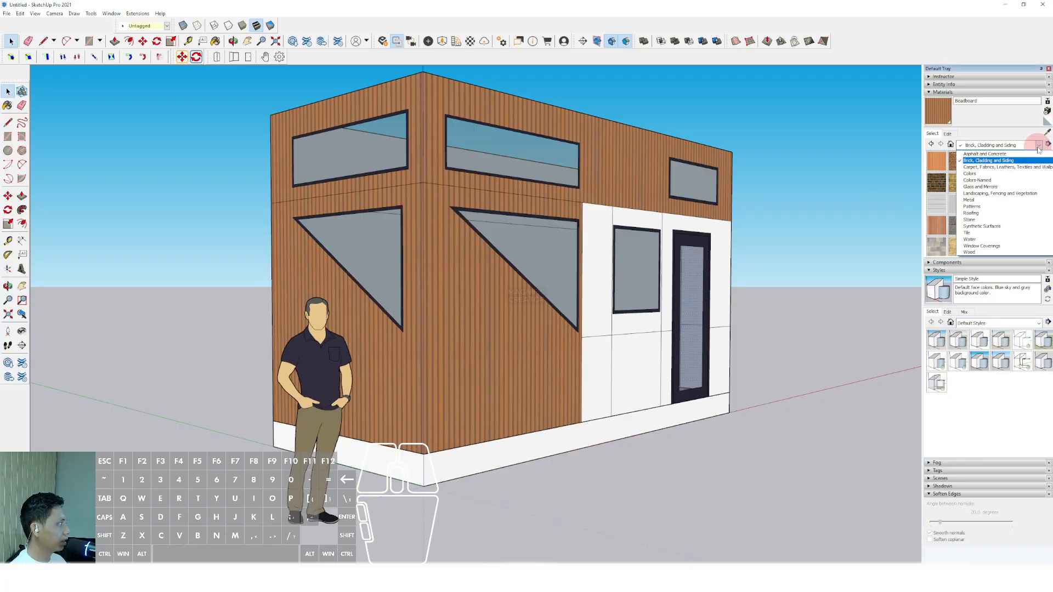
{"action": "left_click", "coordinate": [970, 173]}
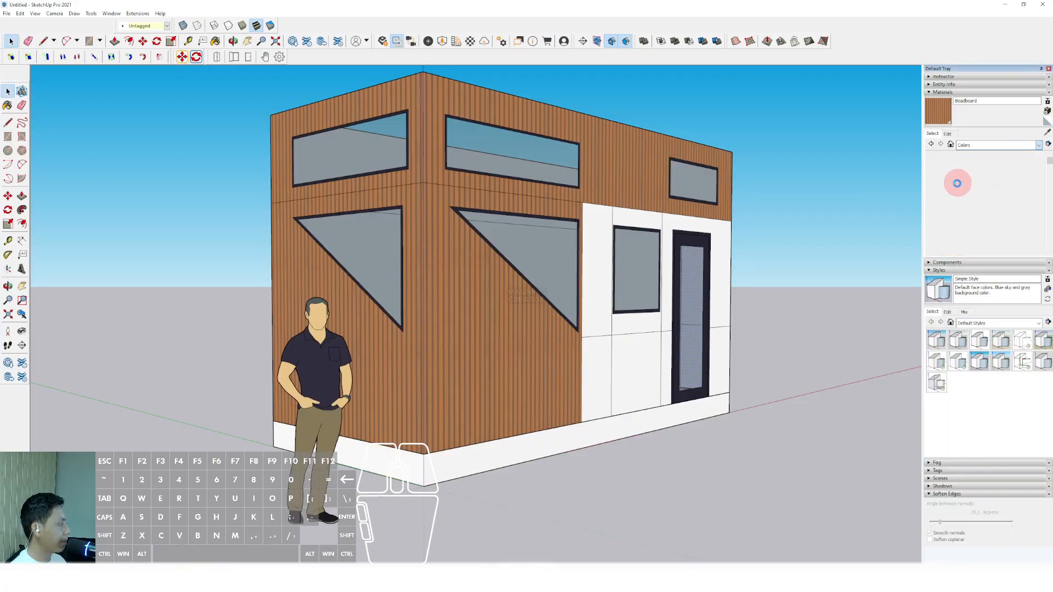
{"action": "scroll", "coordinate": [963, 213], "scroll_direction": "down", "scroll_amount": 5}
{"action": "scroll", "coordinate": [962, 213], "scroll_direction": "down", "scroll_amount": 3}
{"action": "left_click", "coordinate": [1018, 173]}
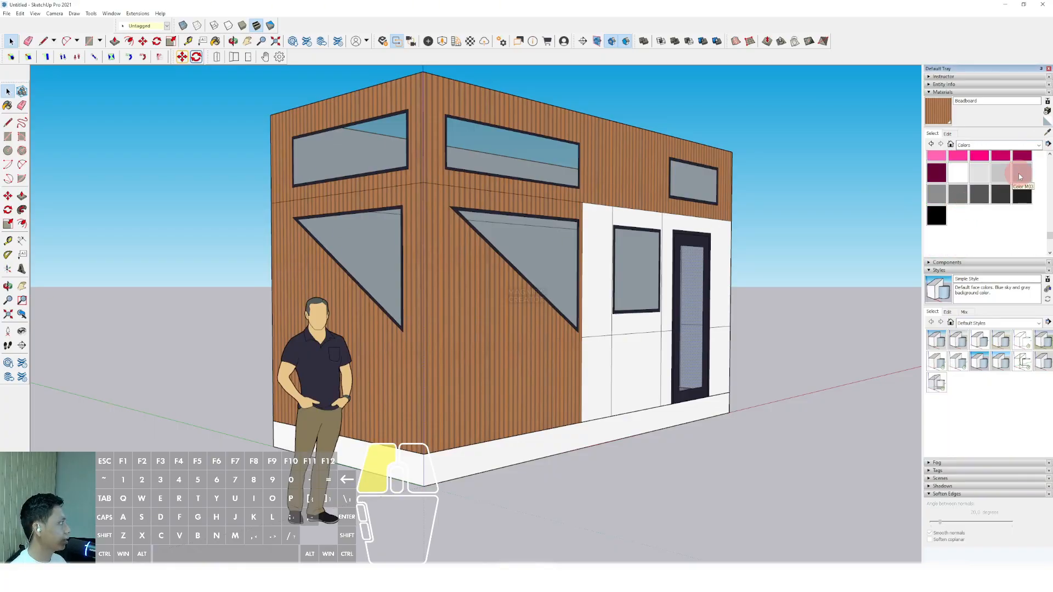
{"action": "left_click", "coordinate": [612, 300]}
{"action": "scroll", "coordinate": [639, 335], "scroll_direction": "up", "scroll_amount": 2}
{"action": "left_click", "coordinate": [639, 335]}
{"action": "left_click", "coordinate": [678, 319]}
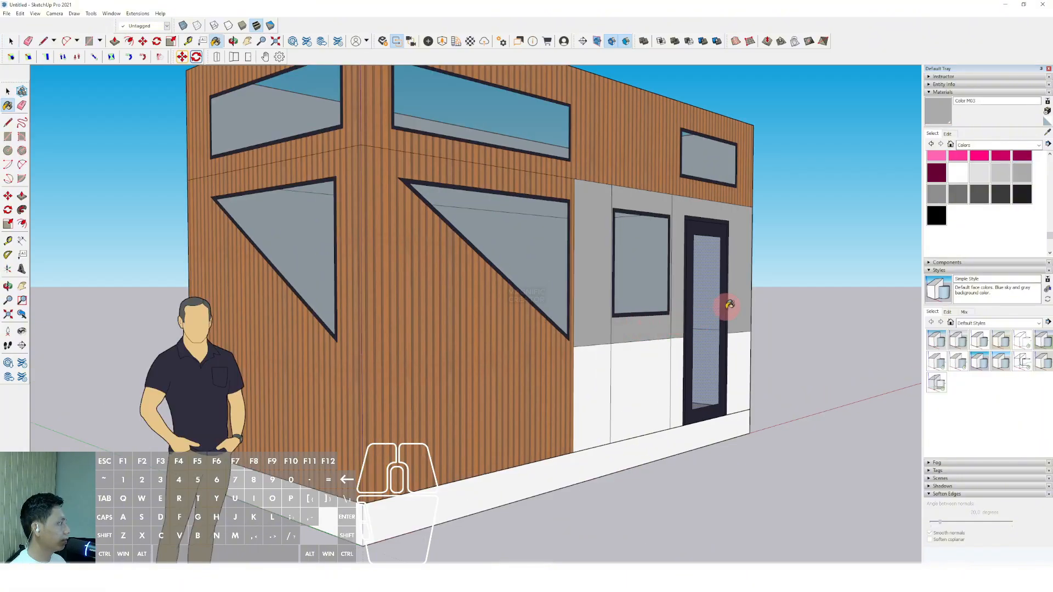
Paint the lower front wall panels below the square window and on both sides of the door with Color M03.
{"action": "left_click", "coordinate": [741, 362]}
{"action": "left_click", "coordinate": [656, 376]}
{"action": "left_click", "coordinate": [602, 383]}
{"action": "scroll", "coordinate": [667, 366], "scroll_direction": "up", "scroll_amount": 1}
{"action": "left_click", "coordinate": [675, 366]}
Paint the two narrow corner panels on the end wall nearest the door with Color M03.
{"action": "scroll", "coordinate": [662, 364], "scroll_direction": "down", "scroll_amount": 3}
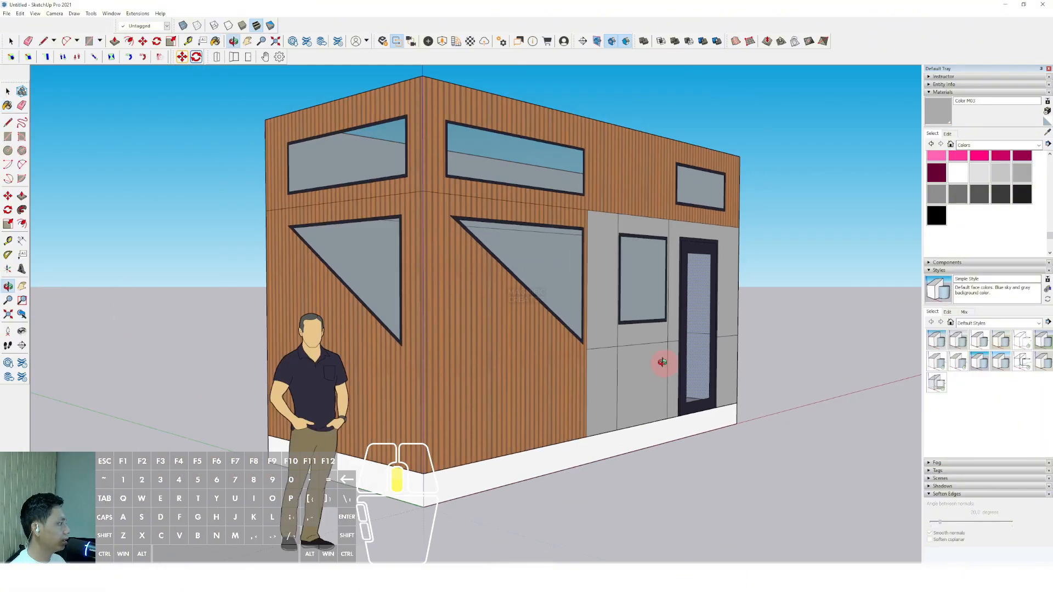
{"action": "middle_click_drag", "start_coordinate": [661, 362], "coordinate": [530, 318]}
{"action": "middle_click_drag", "start_coordinate": [753, 262], "coordinate": [719, 275]}
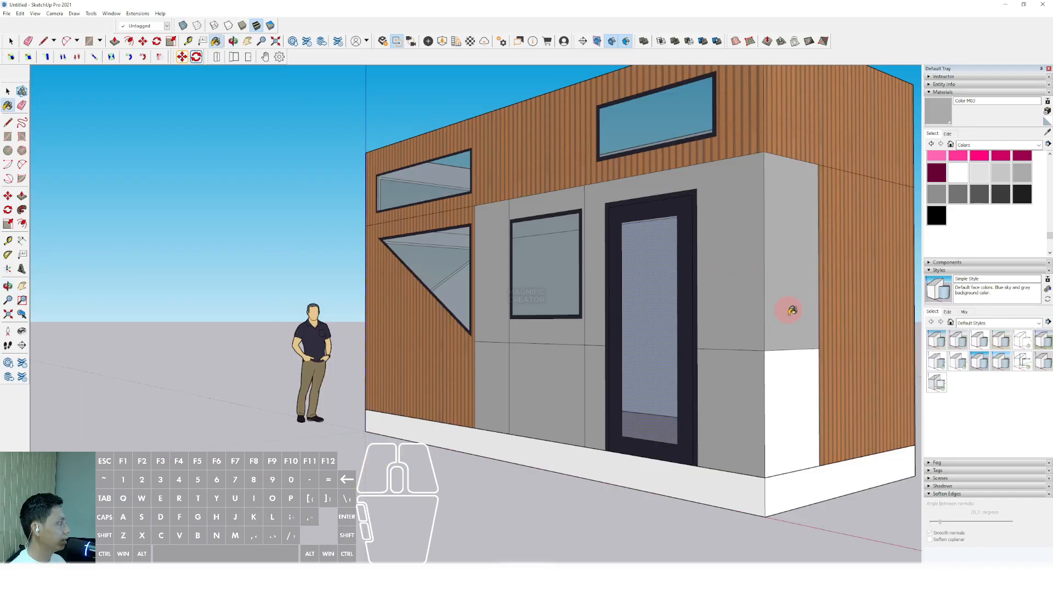
{"action": "middle_click_drag", "start_coordinate": [625, 345], "coordinate": [921, 343]}
{"action": "middle_click_drag", "start_coordinate": [540, 330], "coordinate": [643, 333]}
{"action": "key", "text": "space"}
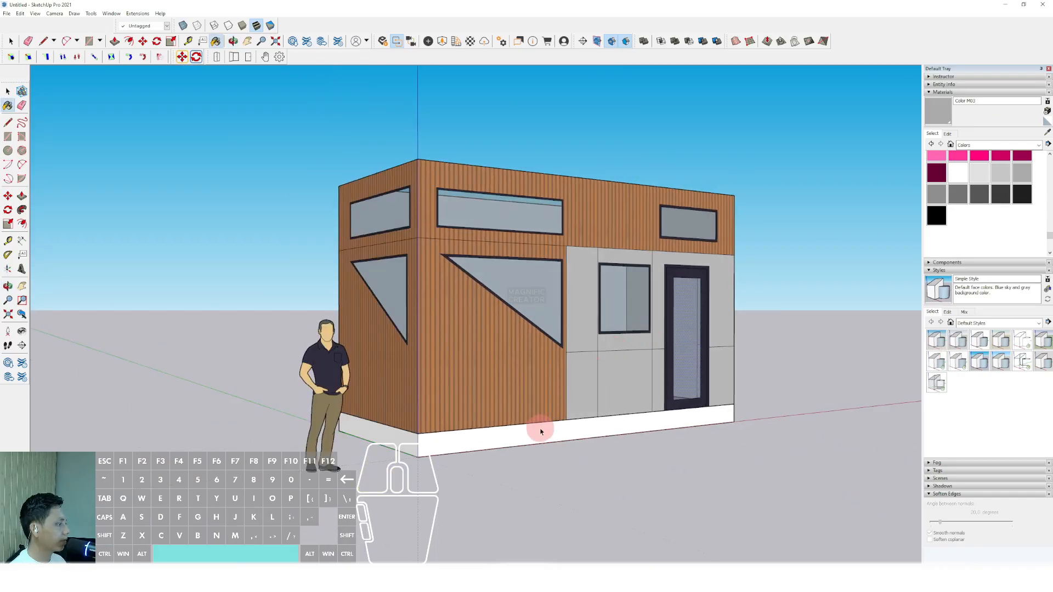
Open the base slab for editing and draw a vertical line on its front face, continuing the cladding-to-panel boundary above.
{"action": "scroll", "coordinate": [542, 431], "scroll_direction": "up", "scroll_amount": 3}
{"action": "middle_click_drag", "start_coordinate": [558, 423], "coordinate": [600, 420]}
{"action": "triple_click", "coordinate": [591, 426]}
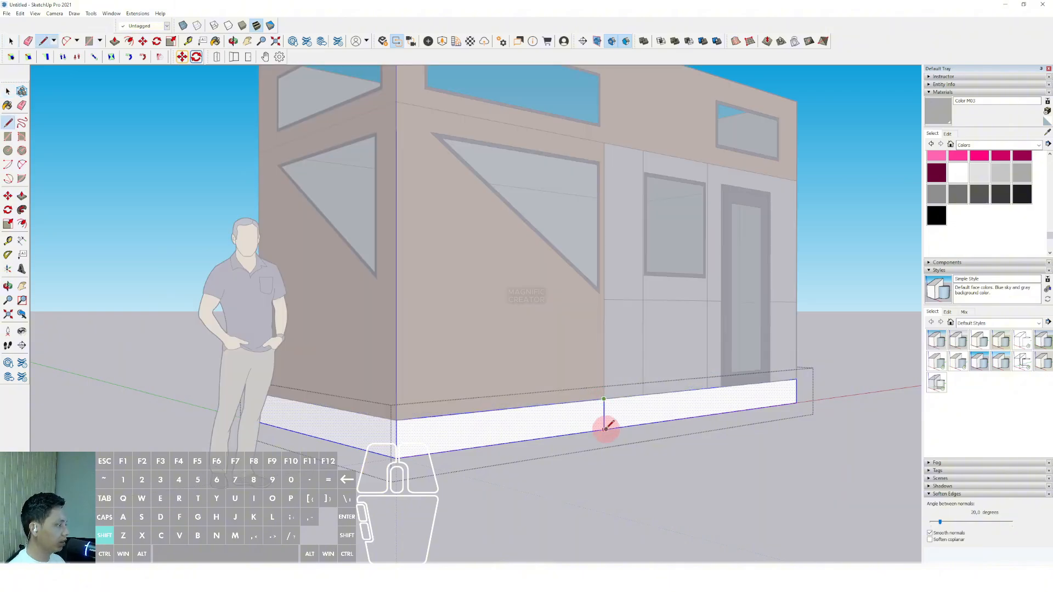
{"action": "left_click", "coordinate": [605, 430], "text": "shift"}
{"action": "key", "text": "space"}
Draw a vertical line on the base slab's end face nearest the door, aligned with the narrow corner panel's edge.
{"action": "scroll", "coordinate": [606, 425], "scroll_direction": "down", "scroll_amount": 2}
{"action": "middle_click_drag", "start_coordinate": [607, 421], "coordinate": [395, 415]}
{"action": "middle_click_drag", "start_coordinate": [744, 384], "coordinate": [268, 362], "text": "shift"}
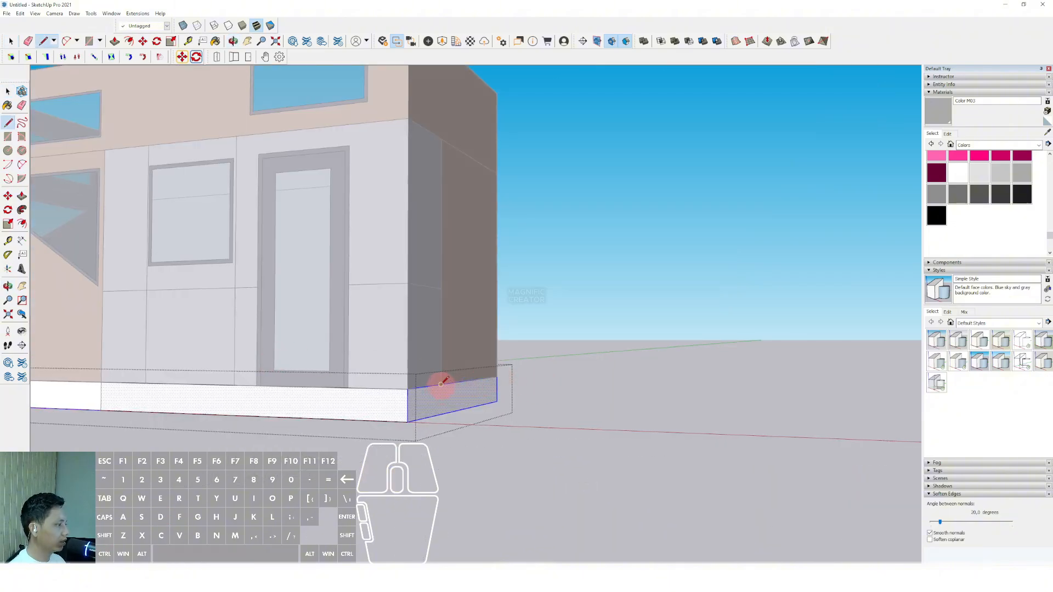
{"action": "left_click", "coordinate": [443, 413], "text": "shift"}
{"action": "key", "text": "space"}
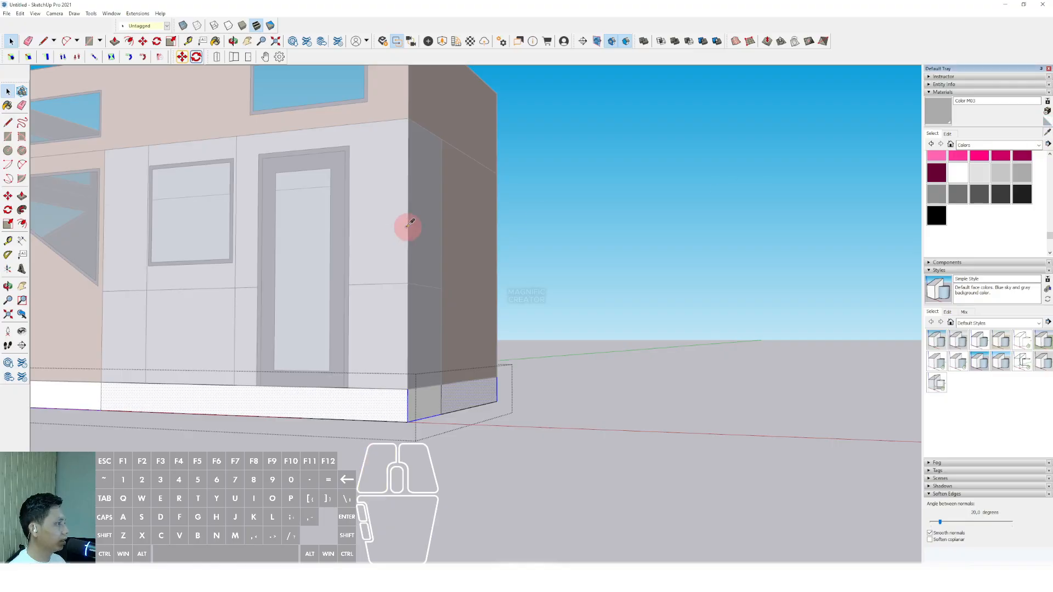
Paint the base slab's front and end faces below the grey panels with Color M03 and close the slab.
{"action": "key", "text": "b"}
{"action": "key", "text": "space"}
{"action": "left_click", "coordinate": [370, 407]}
{"action": "key", "text": "b"}
{"action": "left_click", "coordinate": [371, 404]}
{"action": "left_click", "coordinate": [420, 406]}
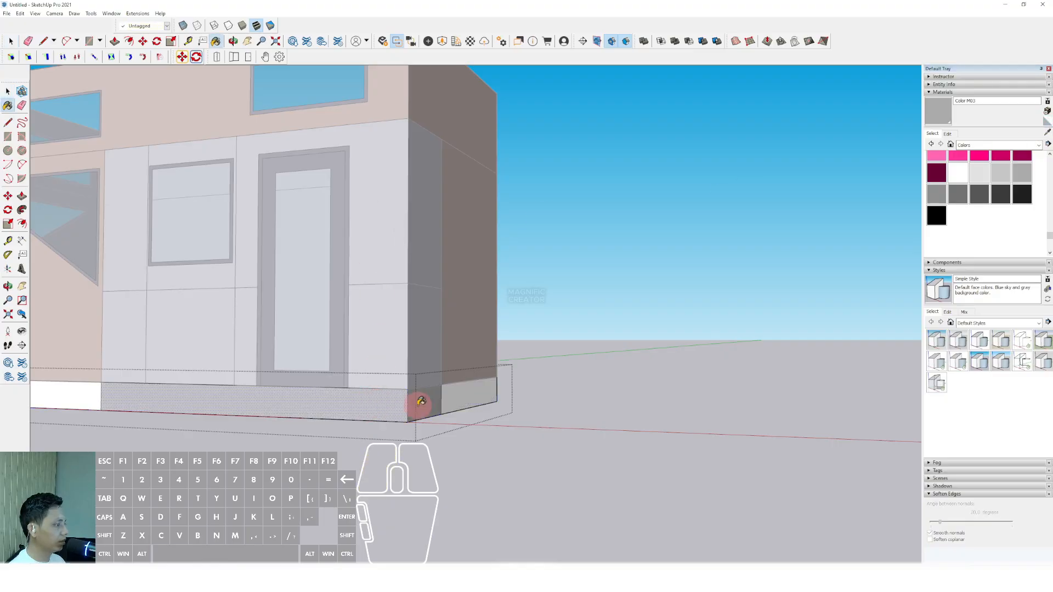
{"action": "scroll", "coordinate": [421, 405], "scroll_direction": "down", "scroll_amount": 2}
{"action": "key", "text": "space"}
{"action": "left_click", "coordinate": [545, 299]}
Sample the Beadboard material from the front wall and paint the base slab faces below the triangular windows with it.
{"action": "scroll", "coordinate": [471, 347], "scroll_direction": "down", "scroll_amount": 2}
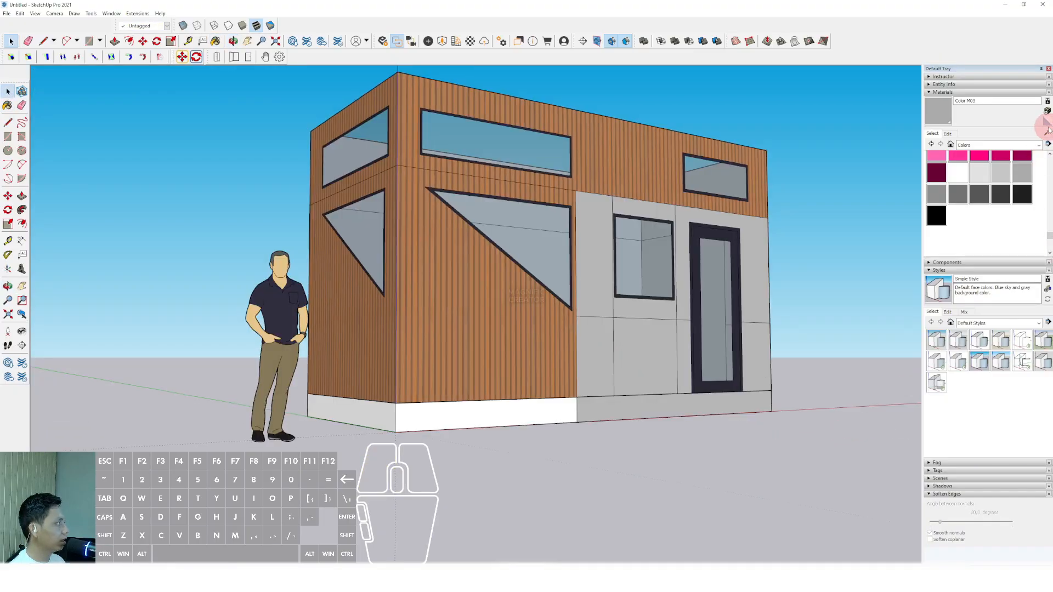
{"action": "left_click", "coordinate": [417, 310], "text": "alt"}
{"action": "scroll", "coordinate": [464, 439], "scroll_direction": "up", "scroll_amount": 2}
{"action": "key", "text": "space"}
{"action": "double_click", "coordinate": [447, 428]}
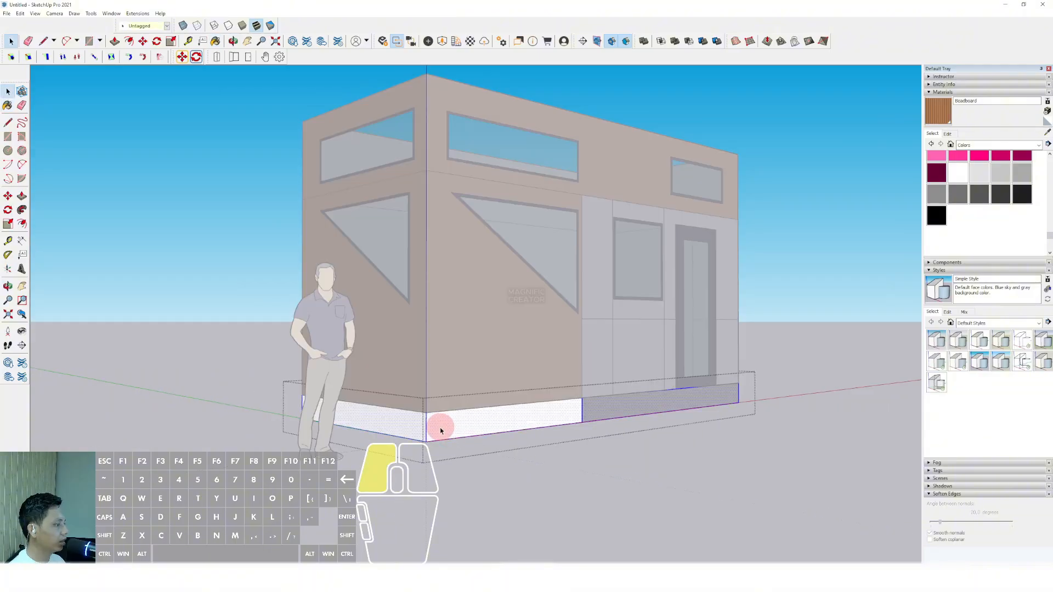
{"action": "key", "text": "b"}
{"action": "left_click", "coordinate": [449, 417]}
{"action": "left_click", "coordinate": [395, 418]}
Paint the remaining unpainted base slab face below the end wall nearest the door with Beadboard and close the slab.
{"action": "mouse_move", "coordinate": [395, 418]}
{"action": "middle_mouse_down"}
{"action": "mouse_move", "coordinate": [298, 384]}
{"action": "mouse_move", "coordinate": [450, 346]}
{"action": "mouse_move", "coordinate": [502, 433]}
{"action": "mouse_move", "coordinate": [270, 337]}
{"action": "middle_mouse_up"}
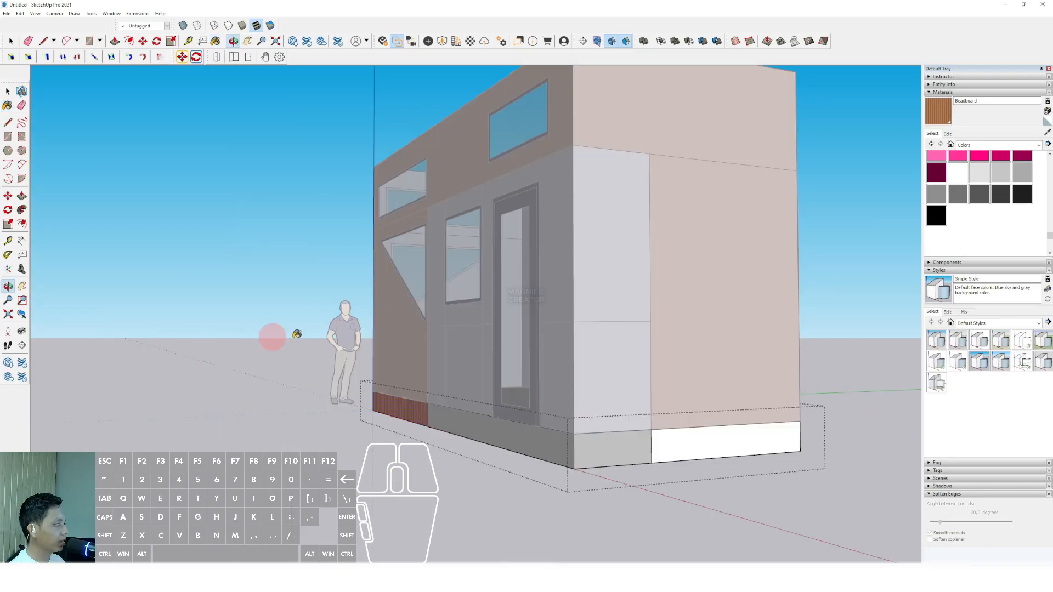
{"action": "left_click", "coordinate": [689, 439]}
{"action": "key", "text": "space"}
{"action": "scroll", "coordinate": [652, 363], "scroll_direction": "down", "scroll_amount": 2}
{"action": "left_click", "coordinate": [652, 363]}
Open the base slab for editing and select its floor face inside the walls.
{"action": "middle_click_drag", "start_coordinate": [653, 363], "coordinate": [546, 364]}
{"action": "left_click", "coordinate": [581, 320]}
{"action": "scroll", "coordinate": [562, 334], "scroll_direction": "down", "scroll_amount": 1}
{"action": "left_click", "coordinate": [642, 330]}
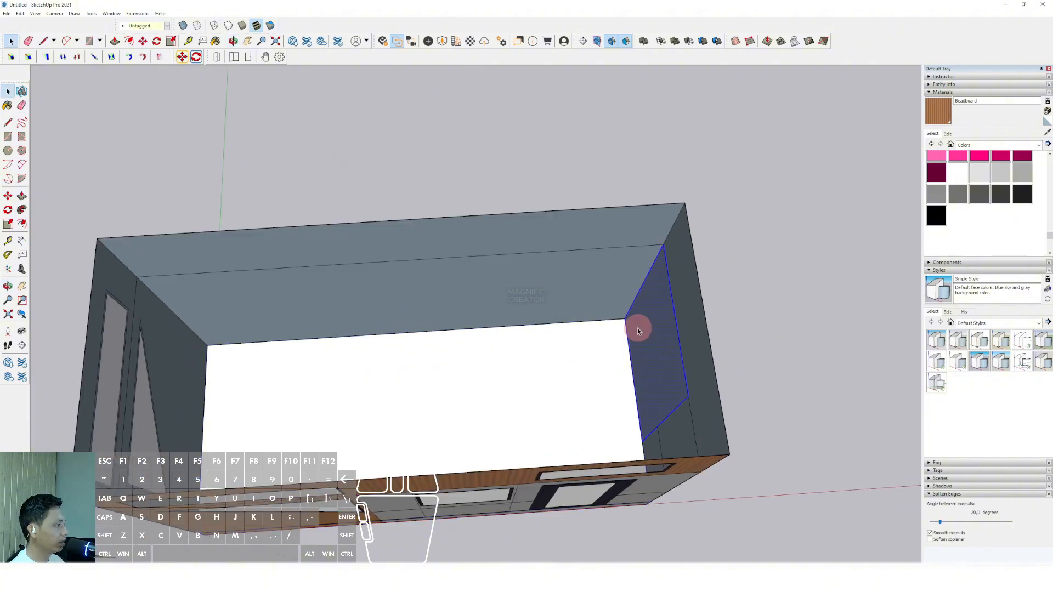
{"action": "double_click", "coordinate": [578, 384]}
{"action": "scroll", "coordinate": [585, 371], "scroll_direction": "up", "scroll_amount": 2}
{"action": "left_click", "coordinate": [591, 367]}
Draw a rectangle on the floor in the back corner, from the back wall's edge to the edge of the end wall nearest the door.
{"action": "key", "text": "r"}
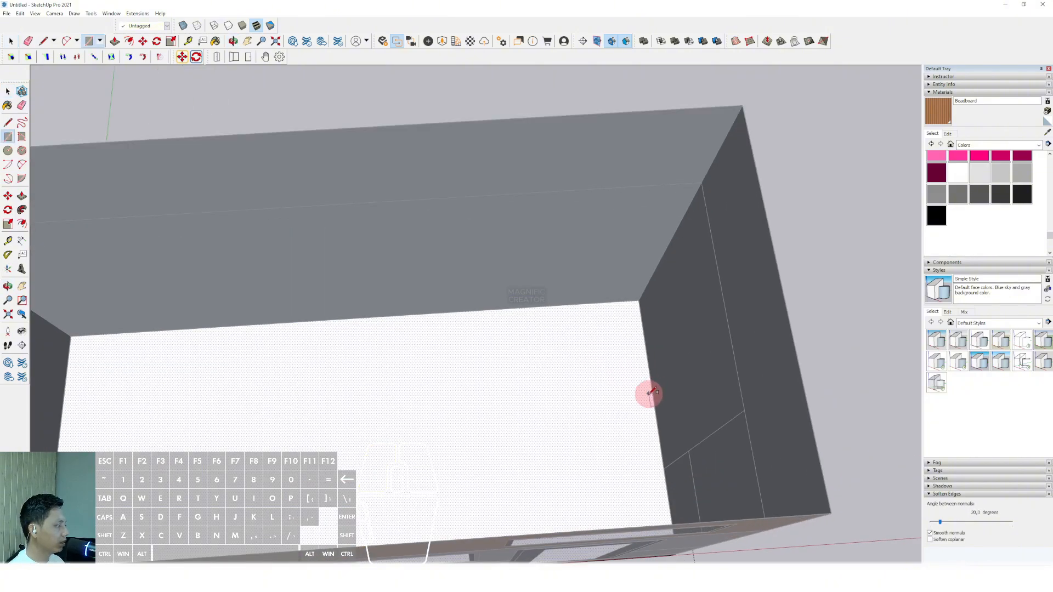
{"action": "left_click", "coordinate": [659, 421]}
{"action": "scroll", "coordinate": [426, 313], "scroll_direction": "down", "scroll_amount": 2}
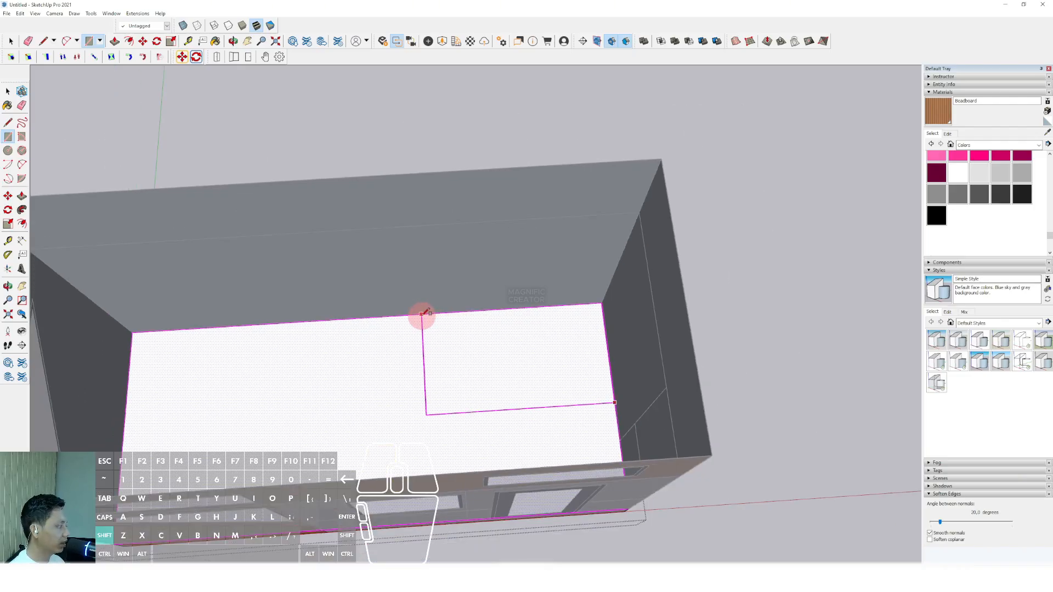
{"action": "key", "text": "Escape"}
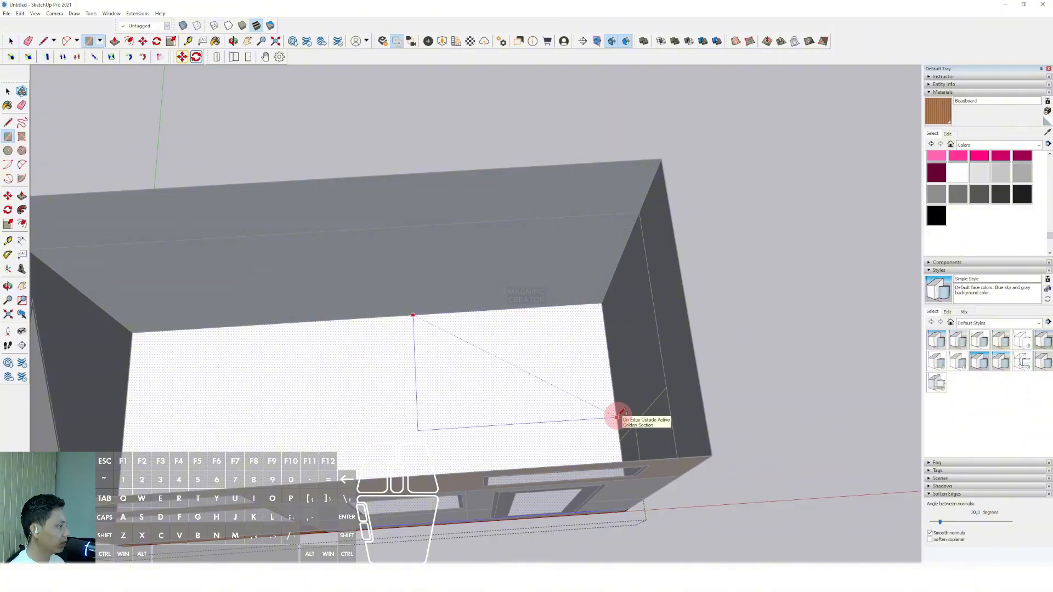
{"action": "left_click", "coordinate": [617, 416]}
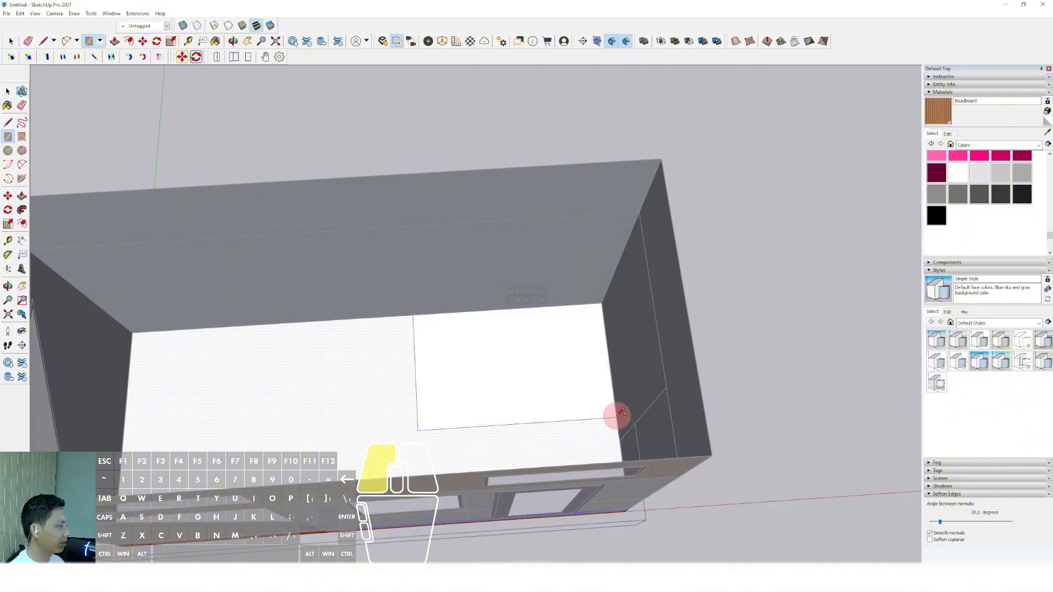
{"action": "key", "text": "space"}
Paint the rectangle in the floor's back corner with Travertine Small Tile from the Tile materials.
{"action": "scroll", "coordinate": [553, 391], "scroll_direction": "down", "scroll_amount": 2}
{"action": "middle_click_drag", "start_coordinate": [239, 316], "coordinate": [83, 433]}
{"action": "scroll", "coordinate": [405, 410], "scroll_direction": "up", "scroll_amount": 3}
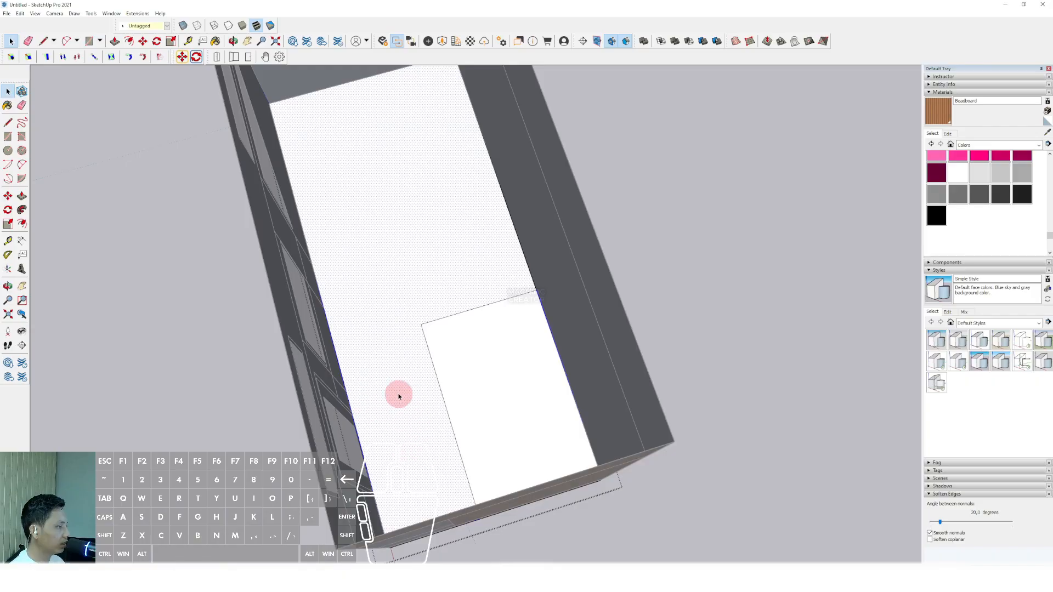
{"action": "middle_click_drag", "start_coordinate": [516, 377], "coordinate": [614, 373]}
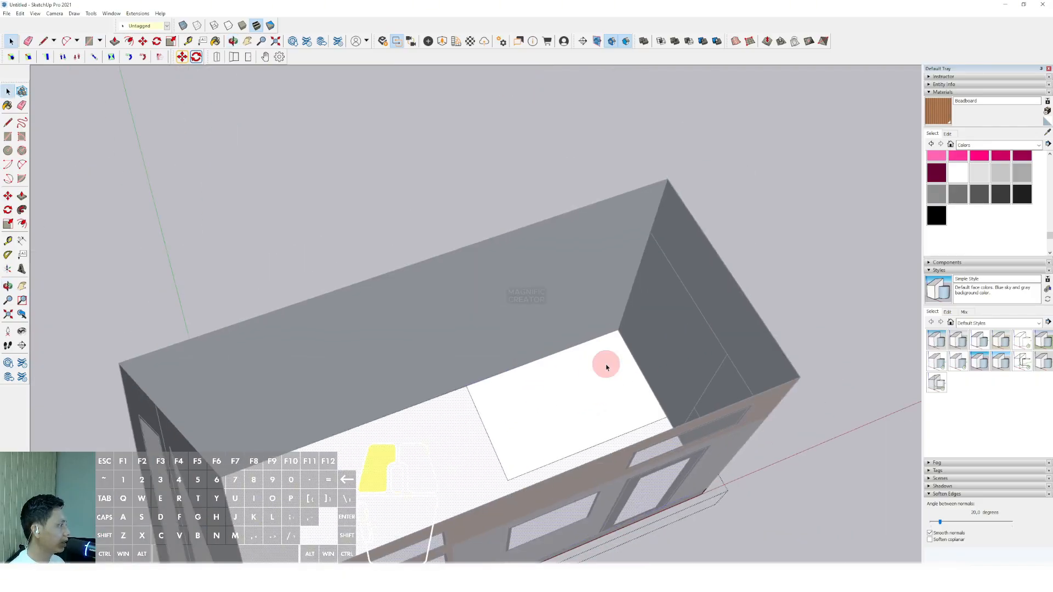
{"action": "left_click", "coordinate": [607, 368]}
{"action": "left_click", "coordinate": [1038, 144]}
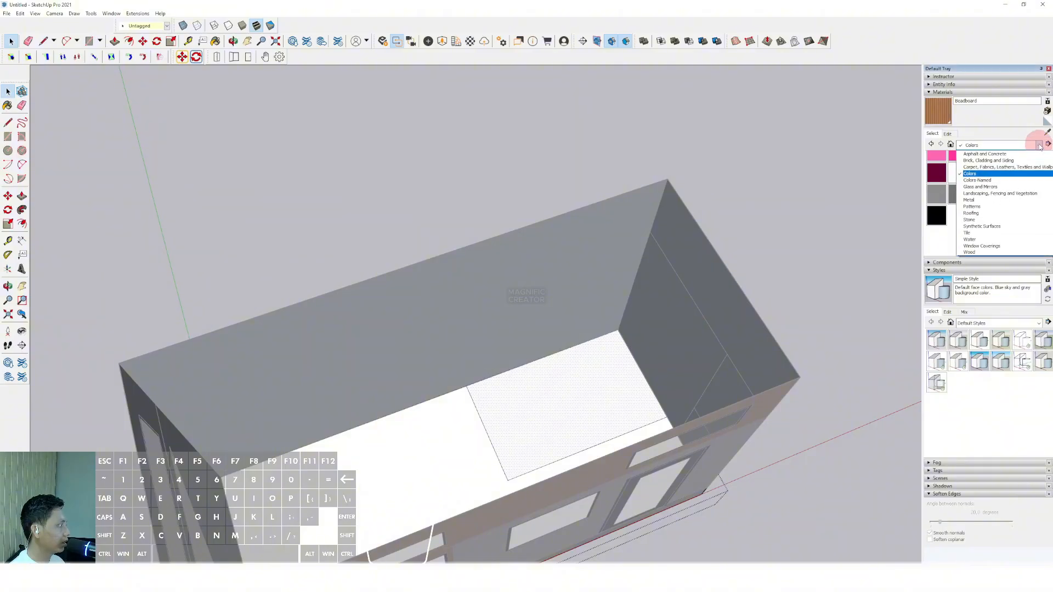
{"action": "left_click", "coordinate": [973, 234]}
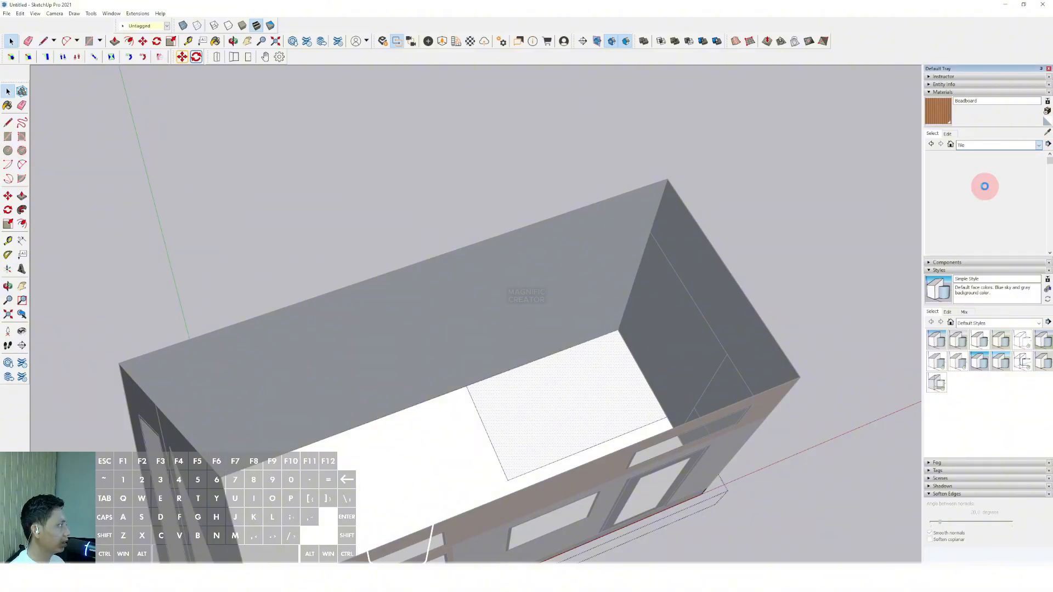
{"action": "left_click", "coordinate": [1024, 212]}
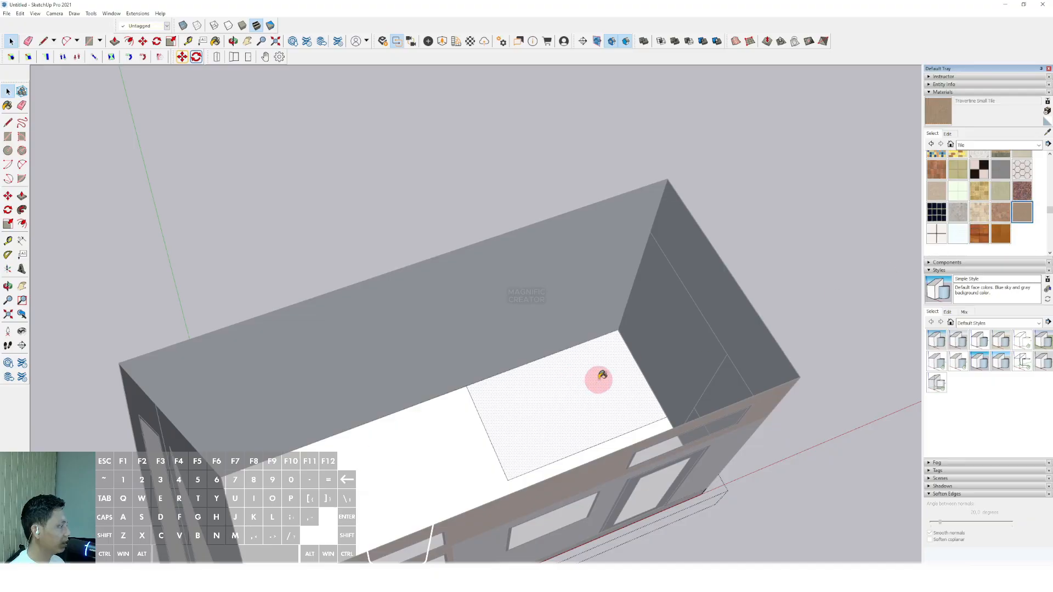
{"action": "left_click", "coordinate": [595, 376]}
Edit the Travertine Small Tile material and lighten its colour by setting its HLS lightness to 80.
{"action": "scroll", "coordinate": [580, 380], "scroll_direction": "up", "scroll_amount": 2}
{"action": "left_click", "coordinate": [948, 135]}
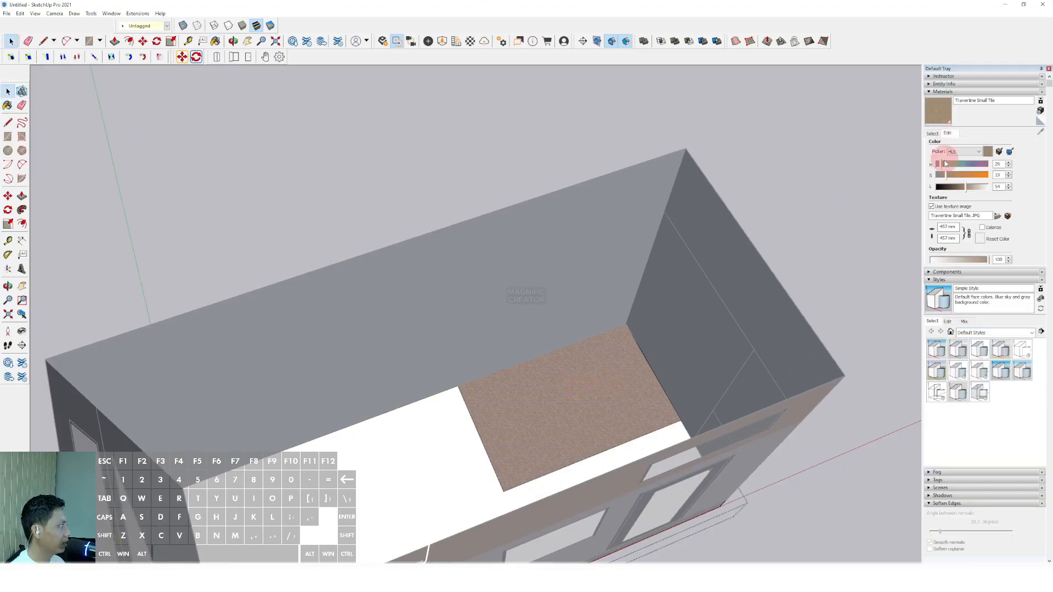
{"action": "left_click_drag", "start_coordinate": [976, 186], "coordinate": [977, 189]}
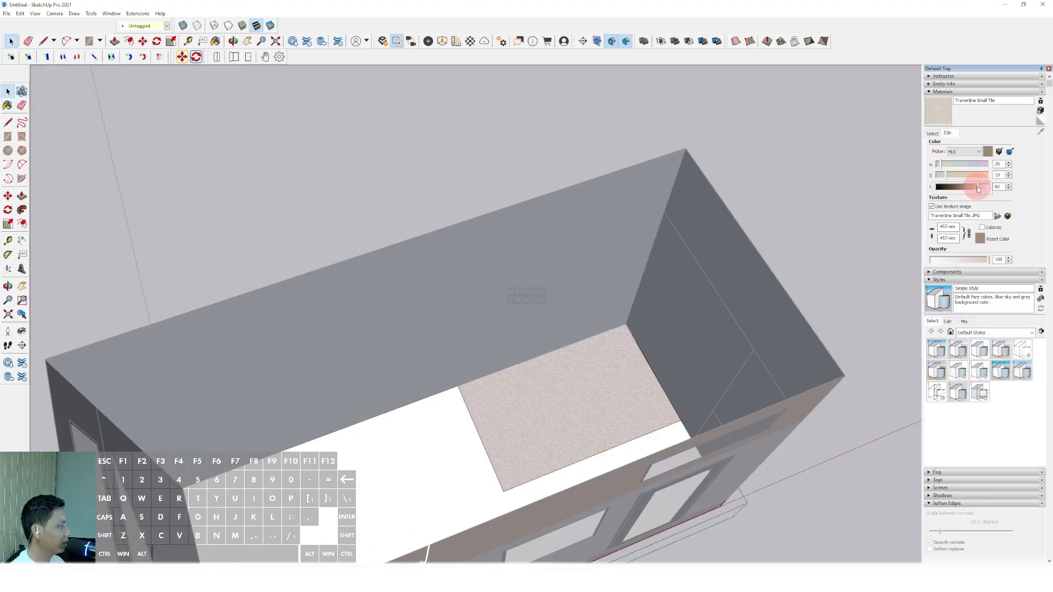
{"action": "left_click", "coordinate": [862, 183]}
Copy the tiled rectangle's end-wall edge inward to divide the tiled floor into two parts, and close the base slab.
{"action": "scroll", "coordinate": [576, 412], "scroll_direction": "up", "scroll_amount": 4}
{"action": "middle_click_drag", "start_coordinate": [576, 413], "coordinate": [584, 386]}
{"action": "scroll", "coordinate": [494, 447], "scroll_direction": "down", "scroll_amount": 2}
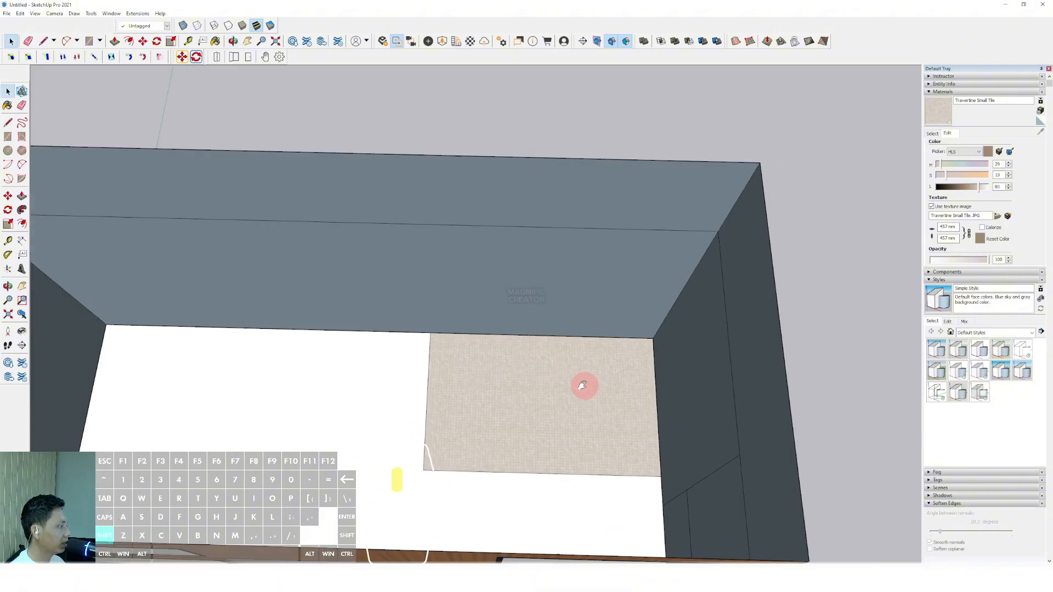
{"action": "scroll", "coordinate": [604, 387], "scroll_direction": "up", "scroll_amount": 3}
{"action": "scroll", "coordinate": [653, 354], "scroll_direction": "up", "scroll_amount": 2}
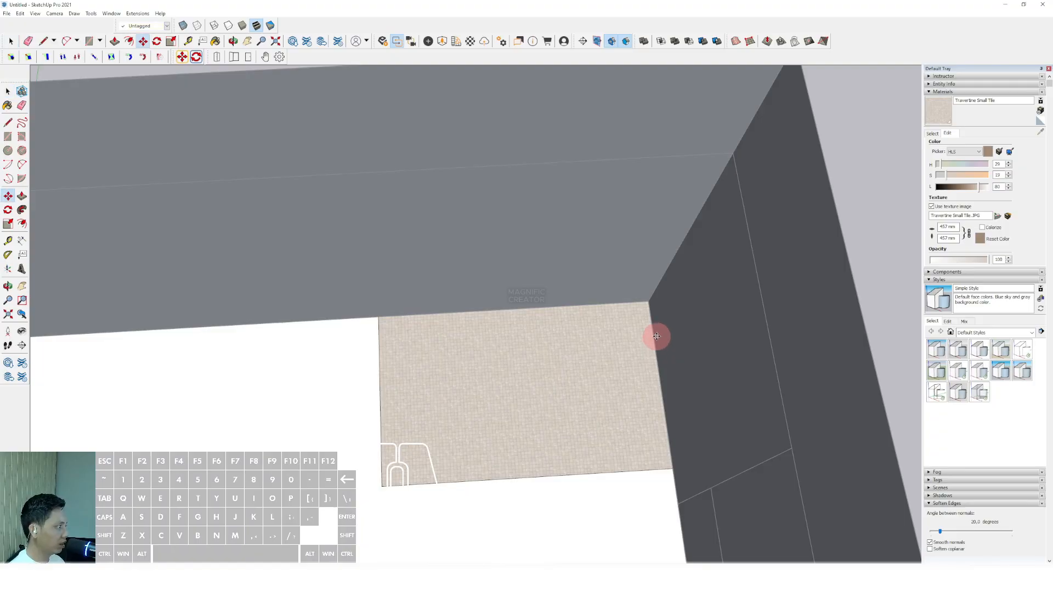
{"action": "left_click", "coordinate": [653, 336]}
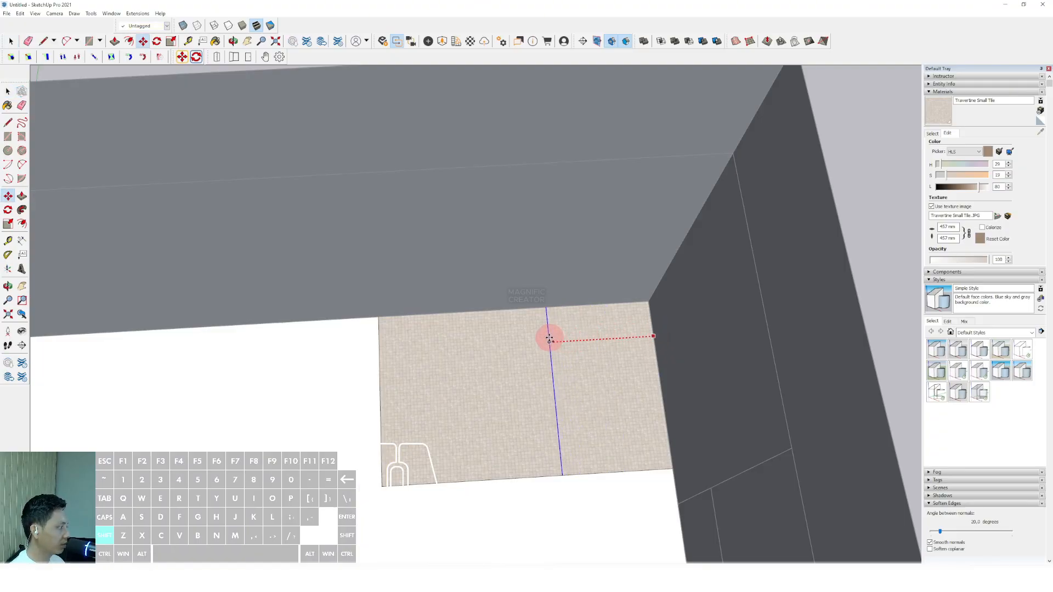
{"action": "left_click", "coordinate": [543, 338]}
{"action": "key", "text": "space"}
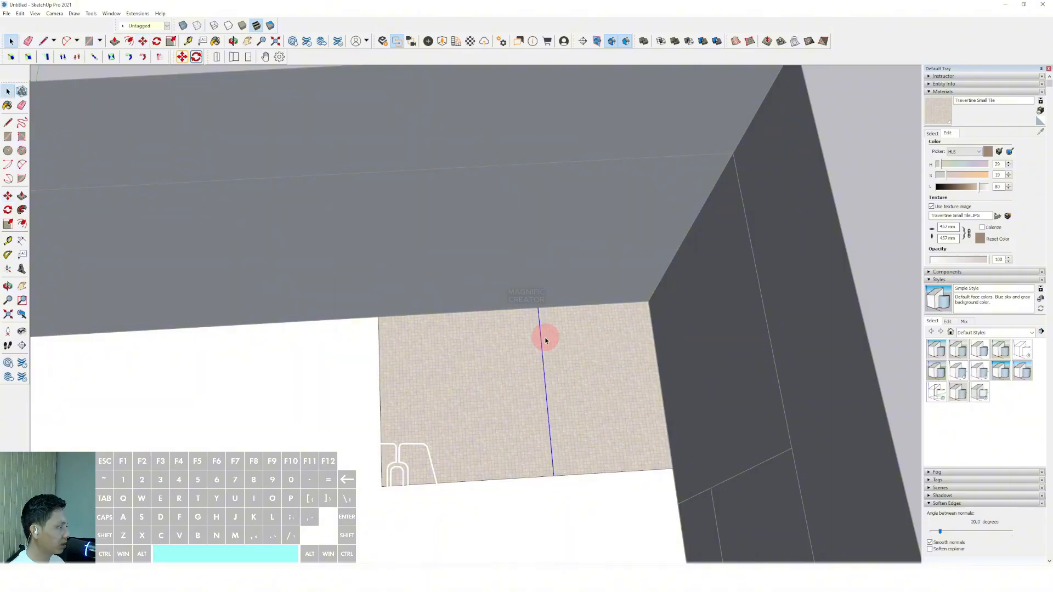
{"action": "scroll", "coordinate": [527, 346], "scroll_direction": "down", "scroll_amount": 5}
{"action": "left_click", "coordinate": [821, 251]}
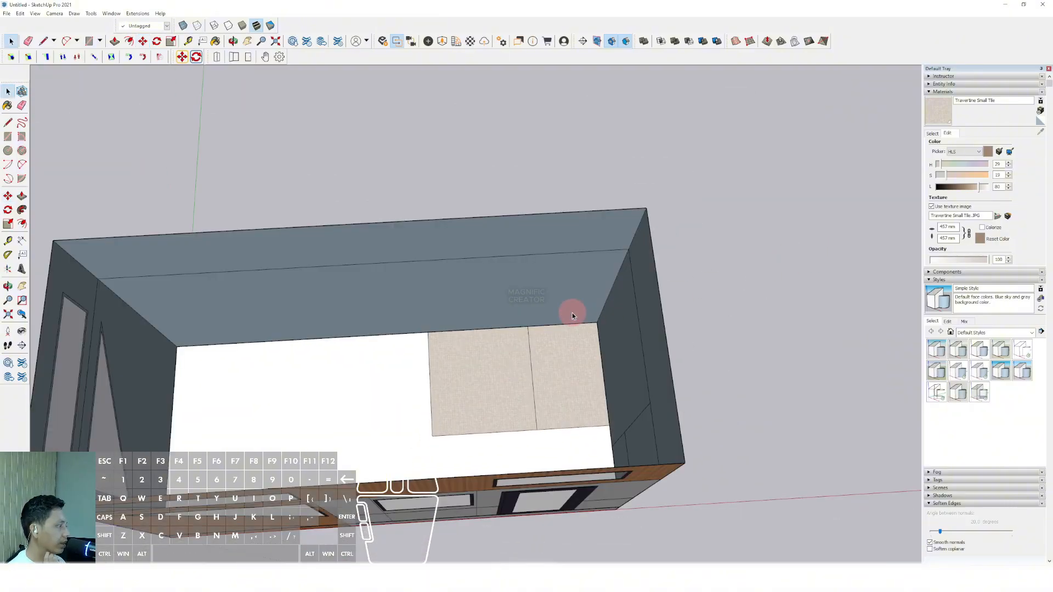
Open the walls for editing and draw vertical lines from the tiled floor's corners up to the horizontal line on the back and end walls.
{"action": "middle_click_drag", "start_coordinate": [544, 331], "coordinate": [430, 301]}
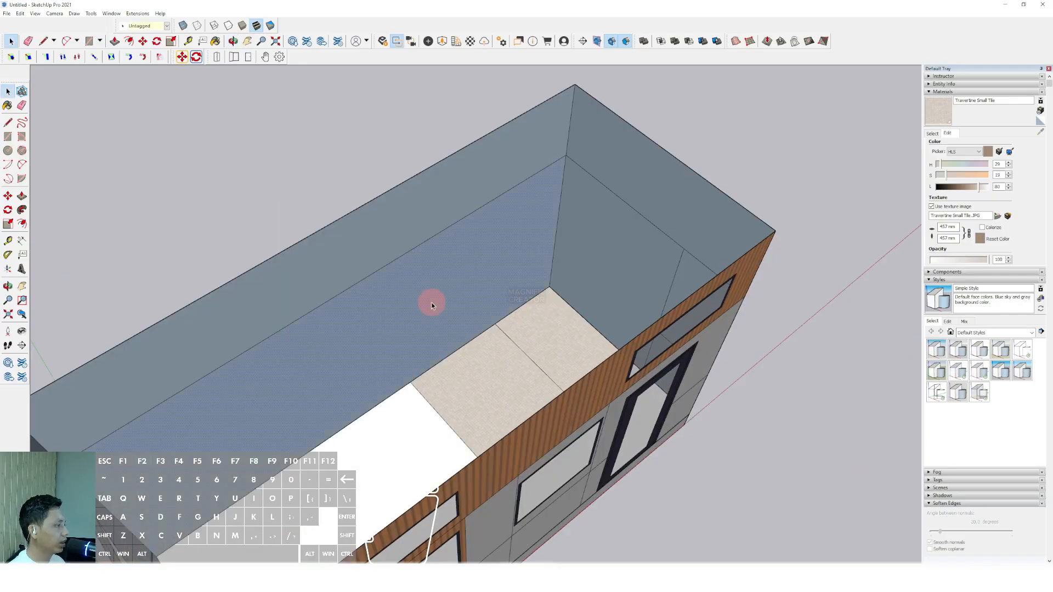
{"action": "triple_click", "coordinate": [431, 302]}
{"action": "key", "text": "l"}
{"action": "left_click", "coordinate": [410, 381]}
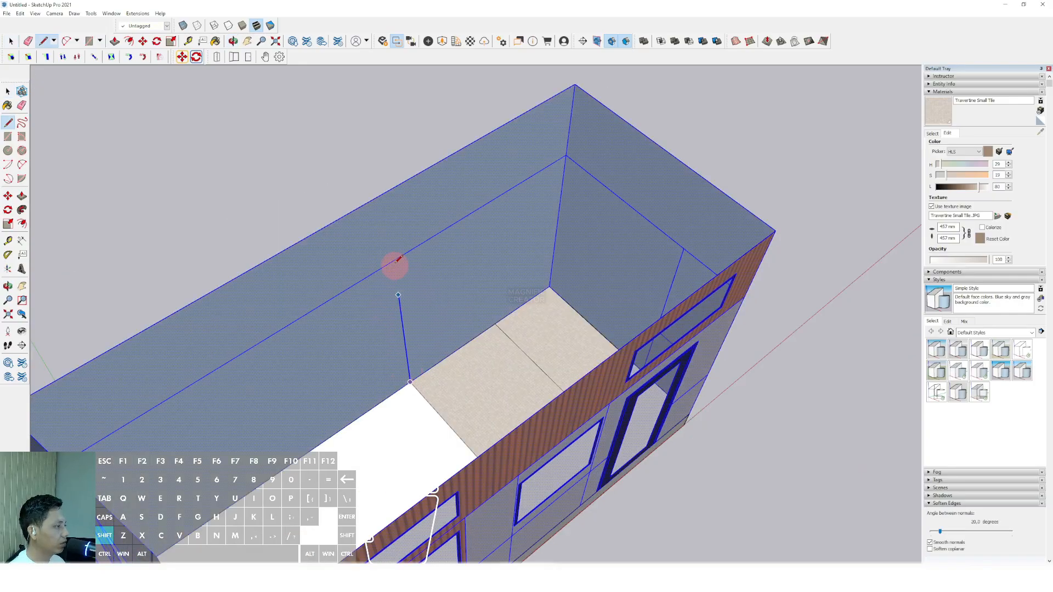
{"action": "middle_click_drag", "start_coordinate": [405, 287], "coordinate": [558, 317]}
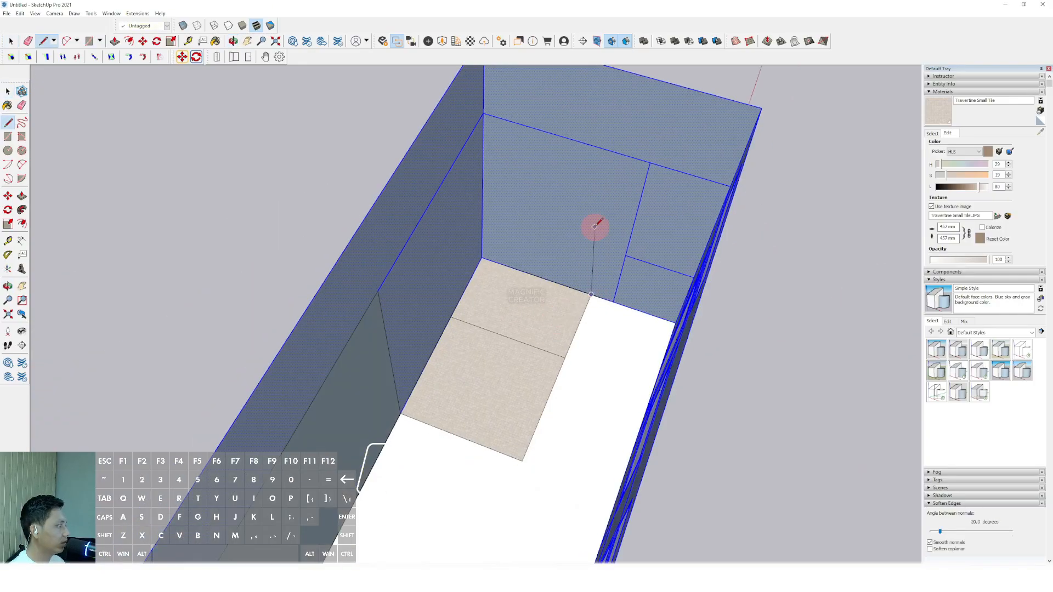
{"action": "key", "text": "space"}
{"action": "middle_click_drag", "start_coordinate": [616, 148], "coordinate": [486, 267]}
{"action": "left_click", "coordinate": [798, 181]}
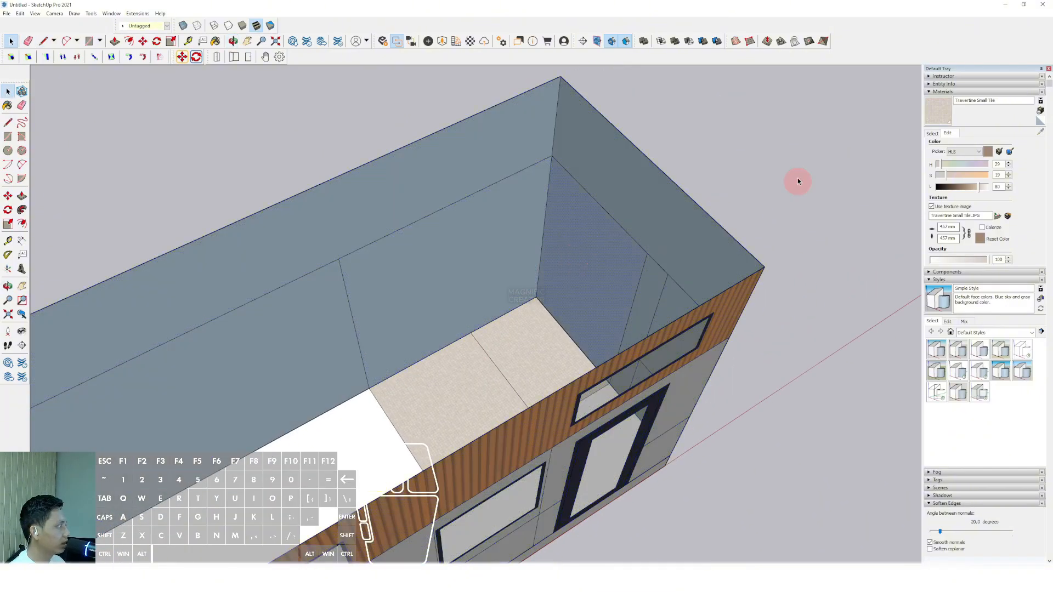
Paint the back wall and end wall faces beside the tiled floor with the lightened Travertine Small Tile.
{"action": "left_click", "coordinate": [937, 118]}
{"action": "scroll", "coordinate": [583, 243], "scroll_direction": "up", "scroll_amount": 2}
{"action": "left_click", "coordinate": [583, 243]}
{"action": "left_click", "coordinate": [497, 226]}
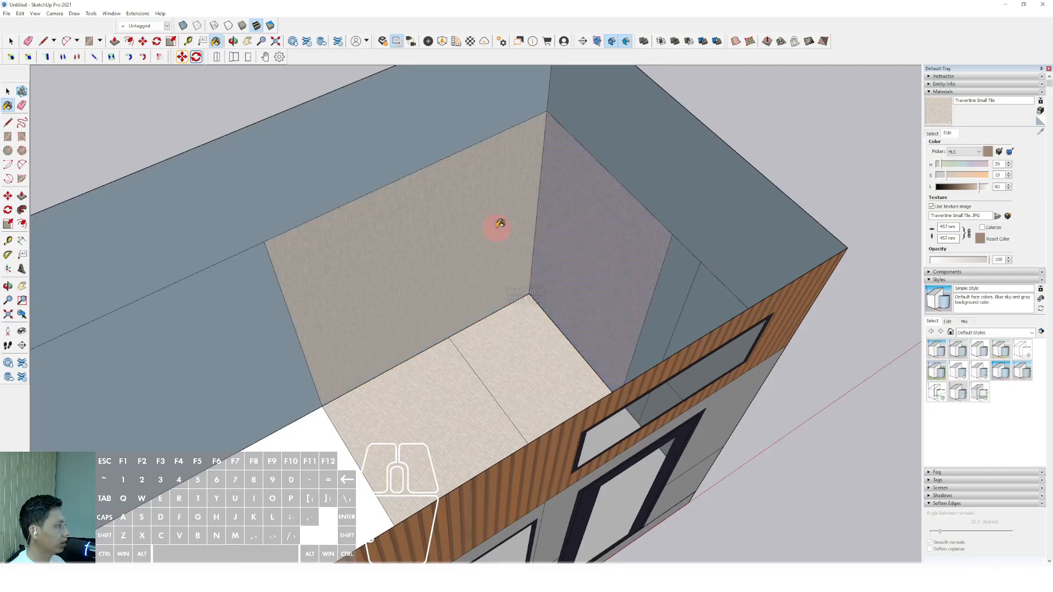
{"action": "scroll", "coordinate": [491, 268], "scroll_direction": "down", "scroll_amount": 2}
{"action": "key", "text": "space"}
Draw a small rectangle on the tiled floor against the back wall, ending near the dividing line.
{"action": "mouse_move", "coordinate": [427, 293]}
{"action": "middle_mouse_down"}
{"action": "mouse_move", "coordinate": [870, 233]}
{"action": "mouse_move", "coordinate": [306, 294]}
{"action": "mouse_move", "coordinate": [478, 307]}
{"action": "mouse_move", "coordinate": [745, 229]}
{"action": "middle_mouse_up"}
{"action": "scroll", "coordinate": [495, 307], "scroll_direction": "up", "scroll_amount": 2}
{"action": "middle_click_drag", "start_coordinate": [496, 311], "coordinate": [576, 348]}
{"action": "middle_click_drag", "start_coordinate": [492, 374], "coordinate": [200, 441]}
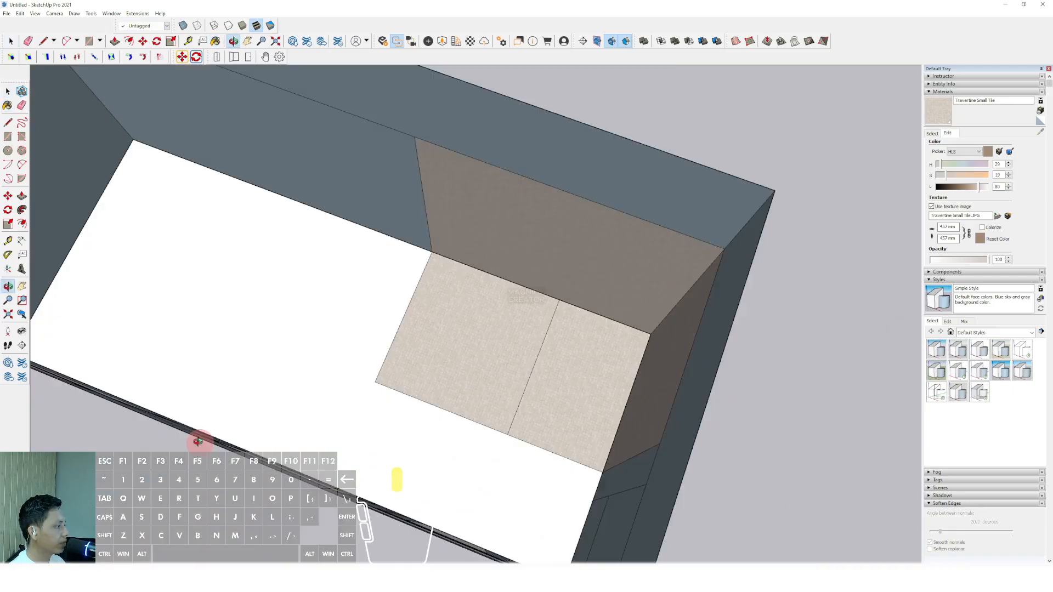
{"action": "scroll", "coordinate": [509, 357], "scroll_direction": "up", "scroll_amount": 2}
{"action": "middle_click_drag", "start_coordinate": [509, 358], "coordinate": [499, 298], "text": "shift"}
{"action": "key", "text": "r"}
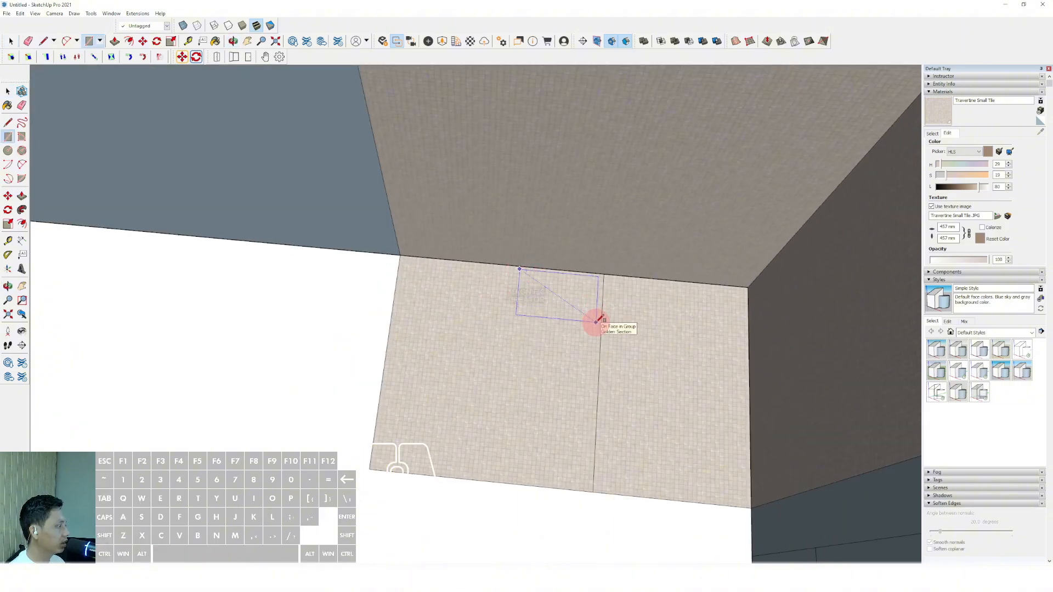
{"action": "key", "text": "space"}
Pull the small rectangle against the back wall up into a low box.
{"action": "scroll", "coordinate": [565, 298], "scroll_direction": "up", "scroll_amount": 2}
{"action": "middle_click_drag", "start_coordinate": [600, 331], "coordinate": [549, 368]}
{"action": "key", "text": "p"}
{"action": "left_click", "coordinate": [555, 291]}
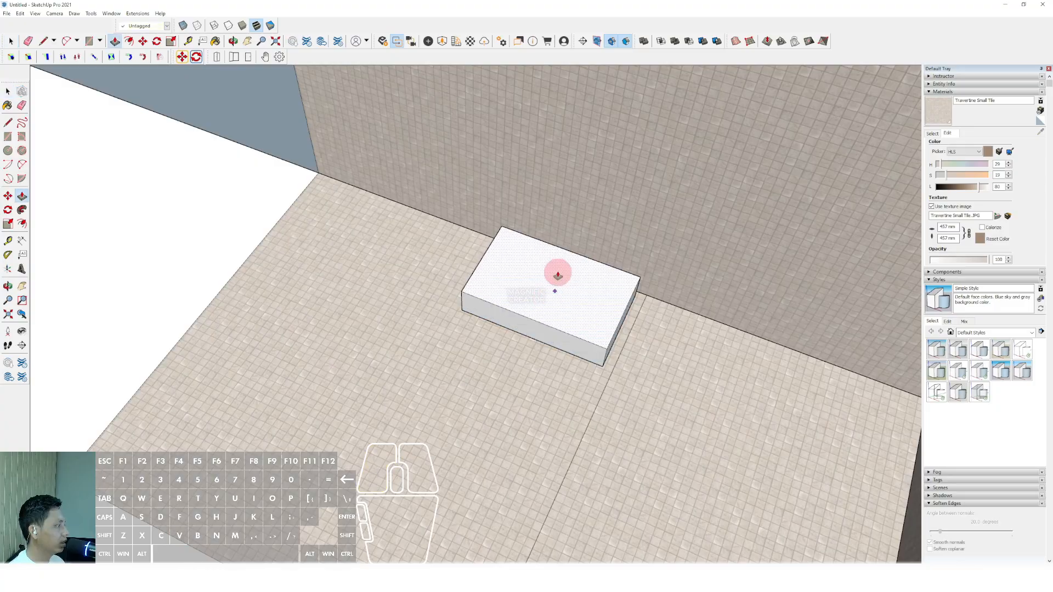
{"action": "left_click", "coordinate": [561, 281]}
Draw a smaller rectangle on the box's top face, inset from its edges and reaching close to the front.
{"action": "middle_click_drag", "start_coordinate": [562, 308], "coordinate": [474, 240]}
{"action": "key", "text": "r"}
{"action": "left_click", "coordinate": [473, 240]}
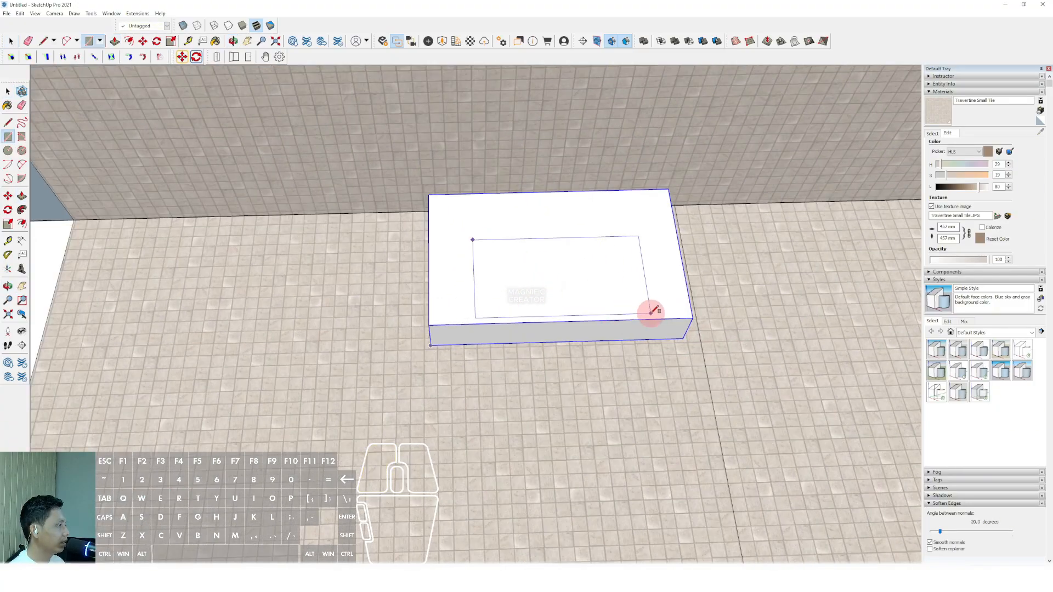
{"action": "key", "text": "space"}
{"action": "left_click", "coordinate": [473, 226]}
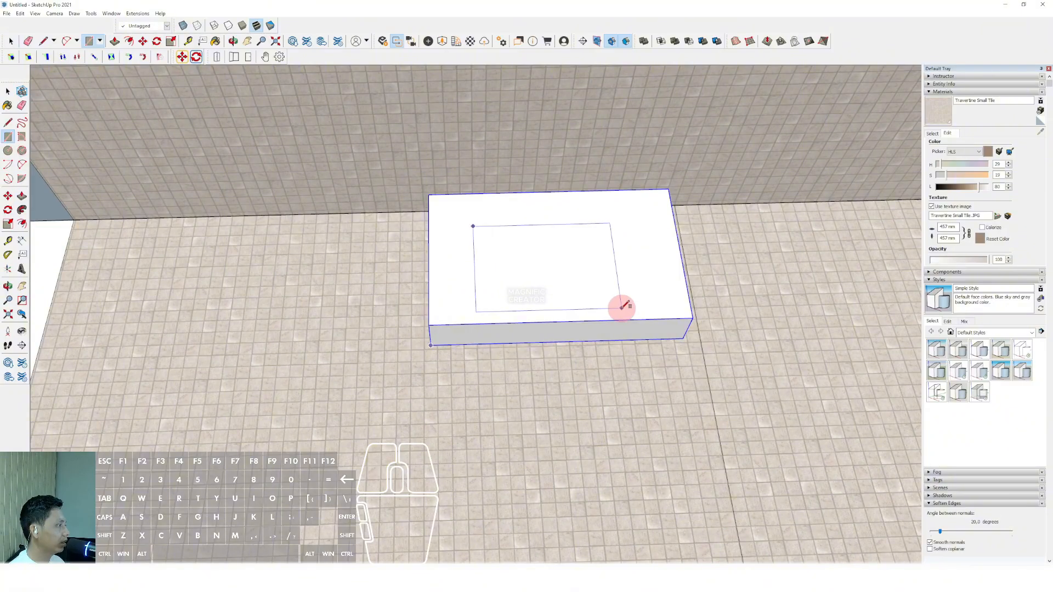
{"action": "left_click", "coordinate": [653, 318]}
Round all four corners of the rectangle on the box's top with two-point arcs.
{"action": "middle_click_drag", "start_coordinate": [652, 318], "coordinate": [642, 237]}
{"action": "key", "text": "a"}
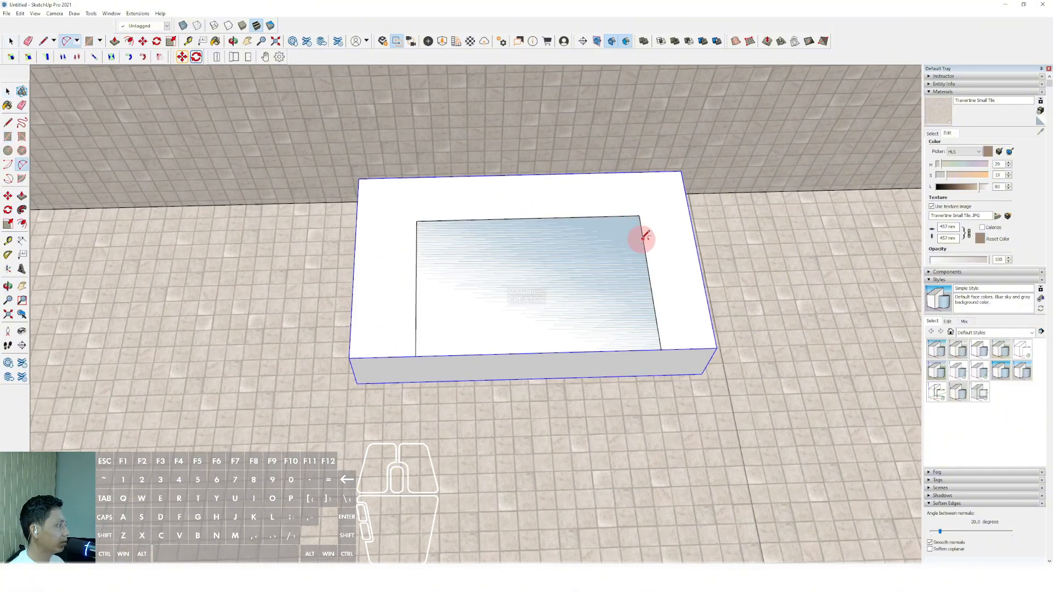
{"action": "left_click", "coordinate": [615, 214]}
{"action": "left_click", "coordinate": [417, 248]}
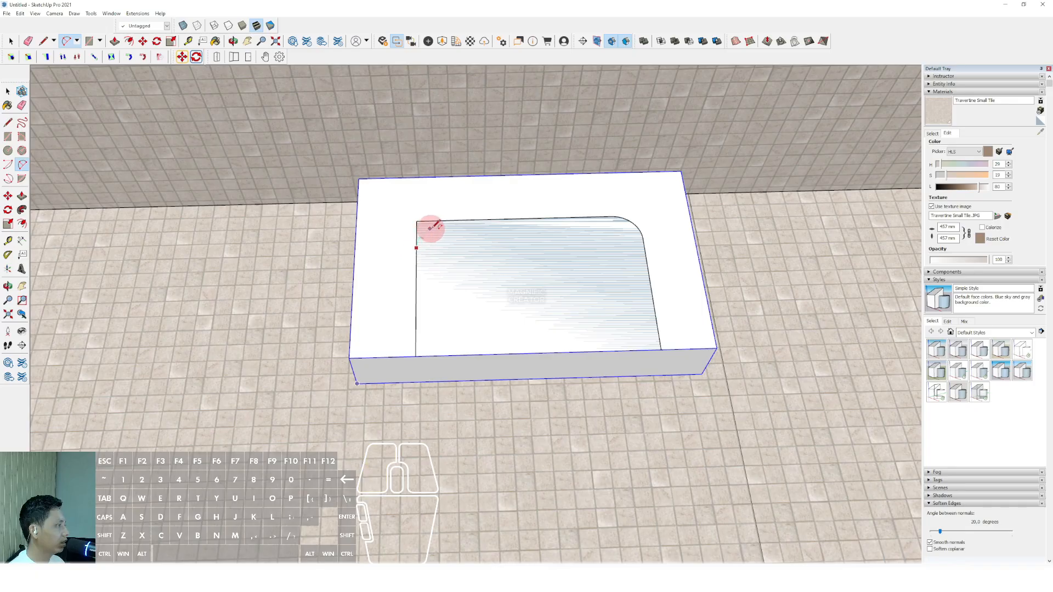
{"action": "left_click", "coordinate": [449, 220]}
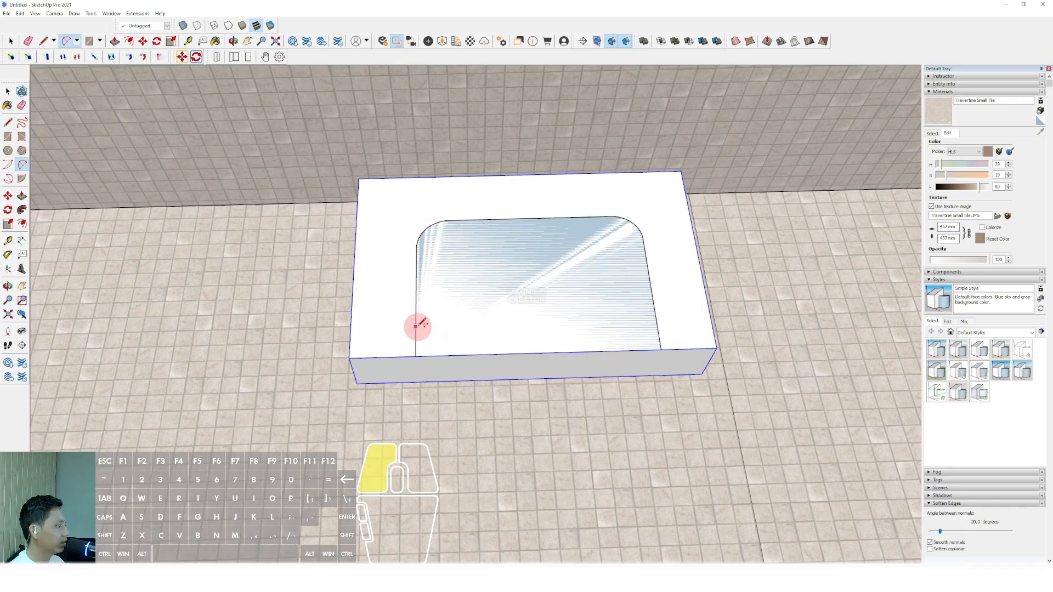
{"action": "left_click", "coordinate": [418, 327]}
{"action": "left_click", "coordinate": [444, 354]}
{"action": "left_click", "coordinate": [577, 351]}
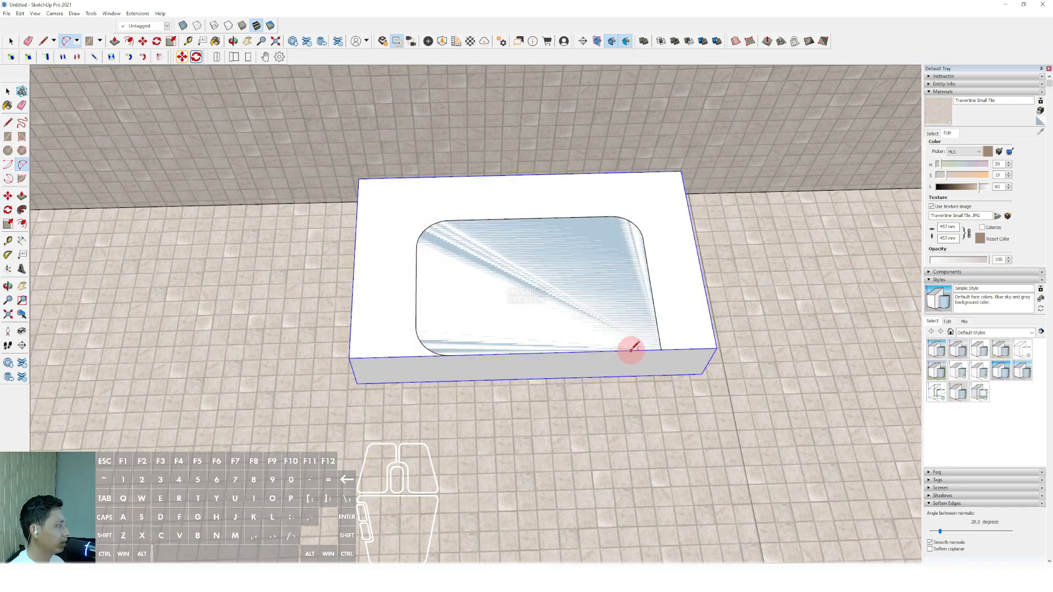
{"action": "double_click", "coordinate": [657, 323]}
{"action": "key", "text": "space"}
Pull the rounded rectangle up above the box's top to form a raised block.
{"action": "scroll", "coordinate": [620, 311], "scroll_direction": "down", "scroll_amount": 2}
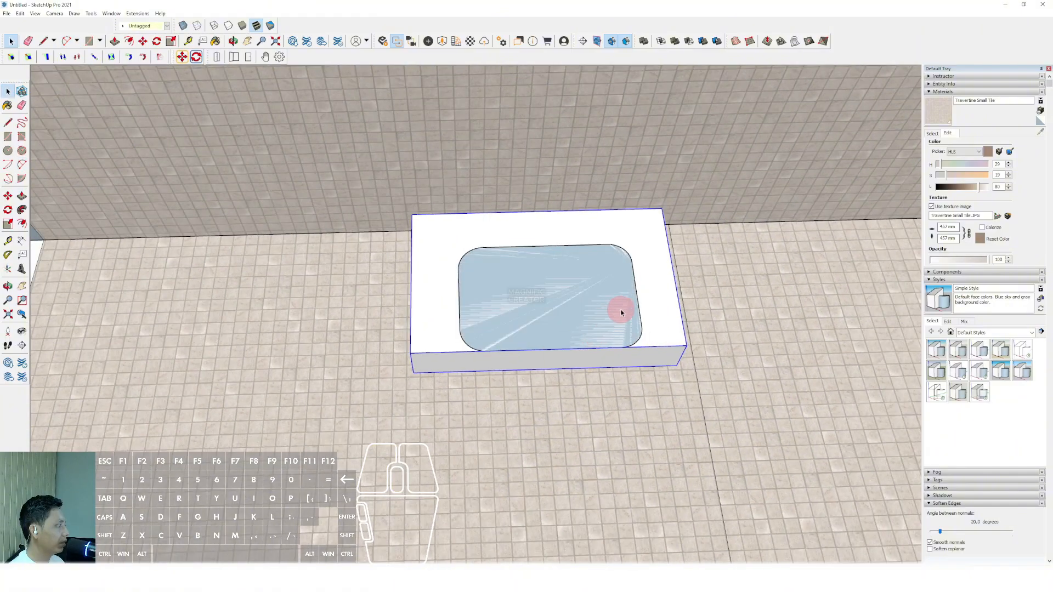
{"action": "left_click", "coordinate": [620, 310]}
{"action": "scroll", "coordinate": [636, 302], "scroll_direction": "up", "scroll_amount": 1}
{"action": "middle_click_drag", "start_coordinate": [670, 261], "coordinate": [693, 244]}
{"action": "key", "text": "v"}
{"action": "left_click_drag", "start_coordinate": [607, 283], "coordinate": [617, 264]}
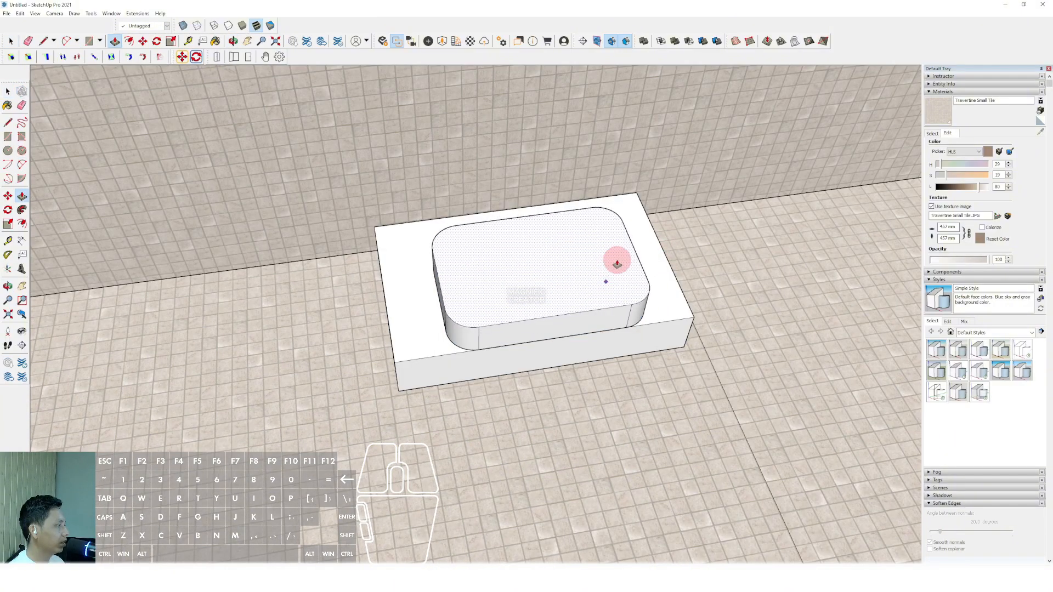
Offset the raised block's top outline slightly inward and push the inner face down to form a thin-rimmed basin.
{"action": "key", "text": "f"}
{"action": "scroll", "coordinate": [616, 254], "scroll_direction": "up", "scroll_amount": 1}
{"action": "left_click", "coordinate": [628, 242]}
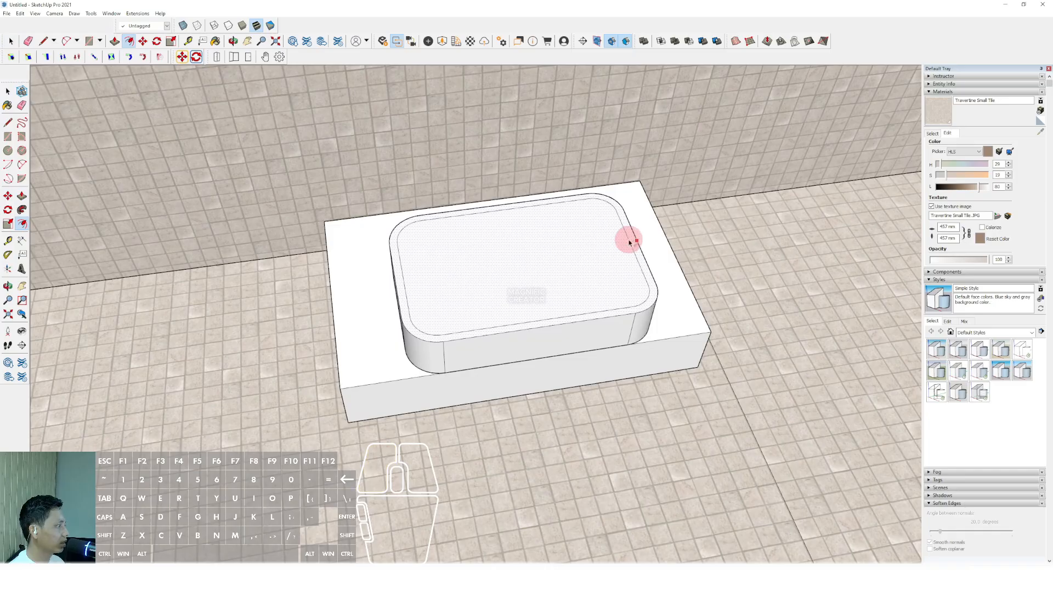
{"action": "scroll", "coordinate": [616, 240], "scroll_direction": "up", "scroll_amount": 1}
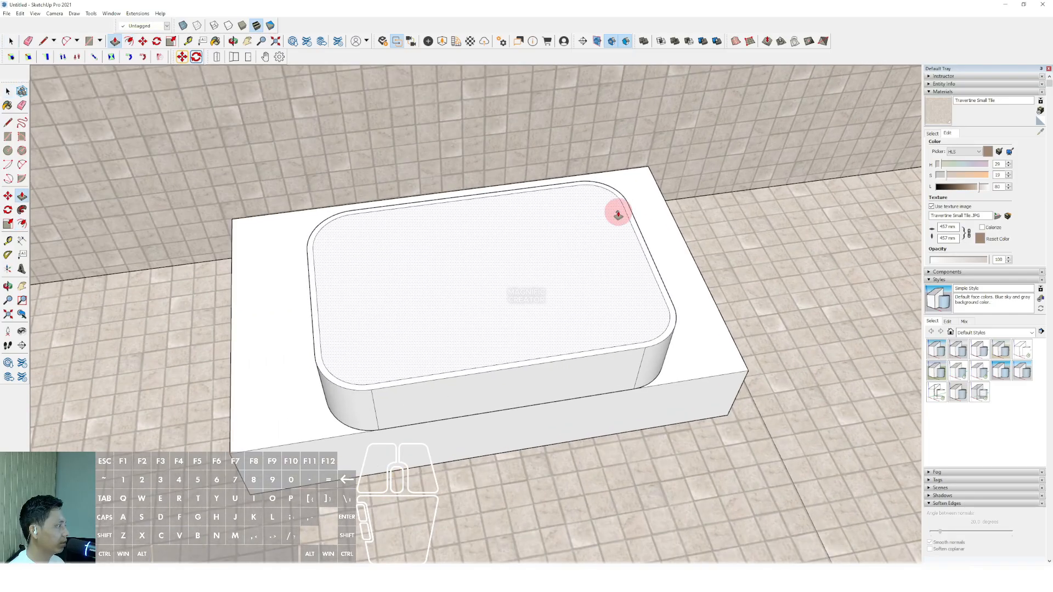
{"action": "key", "text": "p"}
{"action": "left_click_drag", "start_coordinate": [616, 212], "coordinate": [618, 247]}
{"action": "scroll", "coordinate": [607, 216], "scroll_direction": "down", "scroll_amount": 2}
{"action": "scroll", "coordinate": [551, 395], "scroll_direction": "down", "scroll_amount": 2}
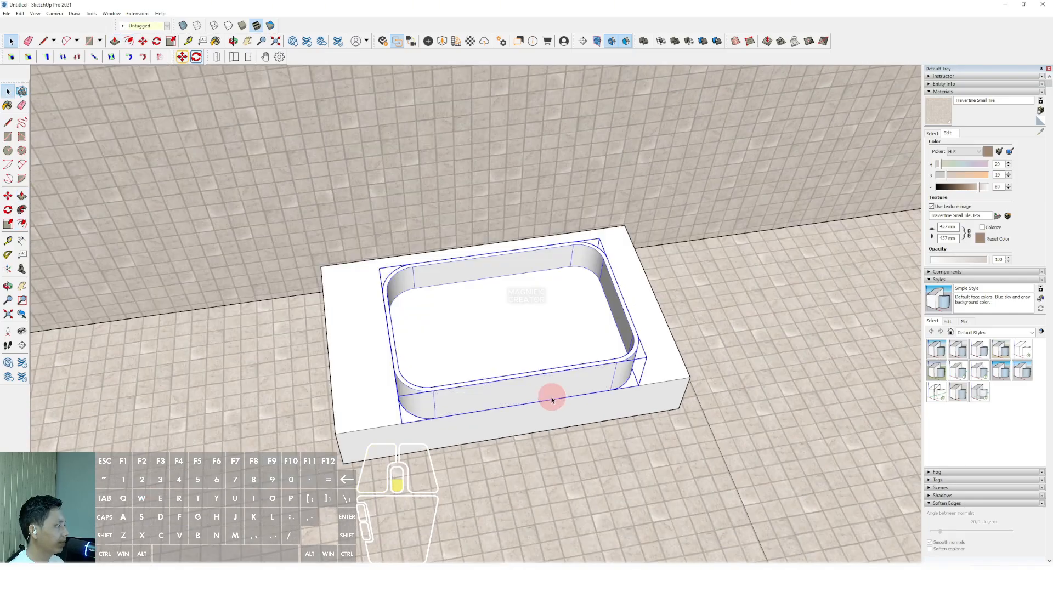
Open the basin for editing and make a small circular drain in the middle of its floor using Circle and Push/Pull.
{"action": "middle_click_drag", "start_coordinate": [550, 395], "coordinate": [506, 378]}
{"action": "scroll", "coordinate": [524, 391], "scroll_direction": "up", "scroll_amount": 4}
{"action": "key", "text": "c"}
{"action": "scroll", "coordinate": [506, 377], "scroll_direction": "up", "scroll_amount": 1}
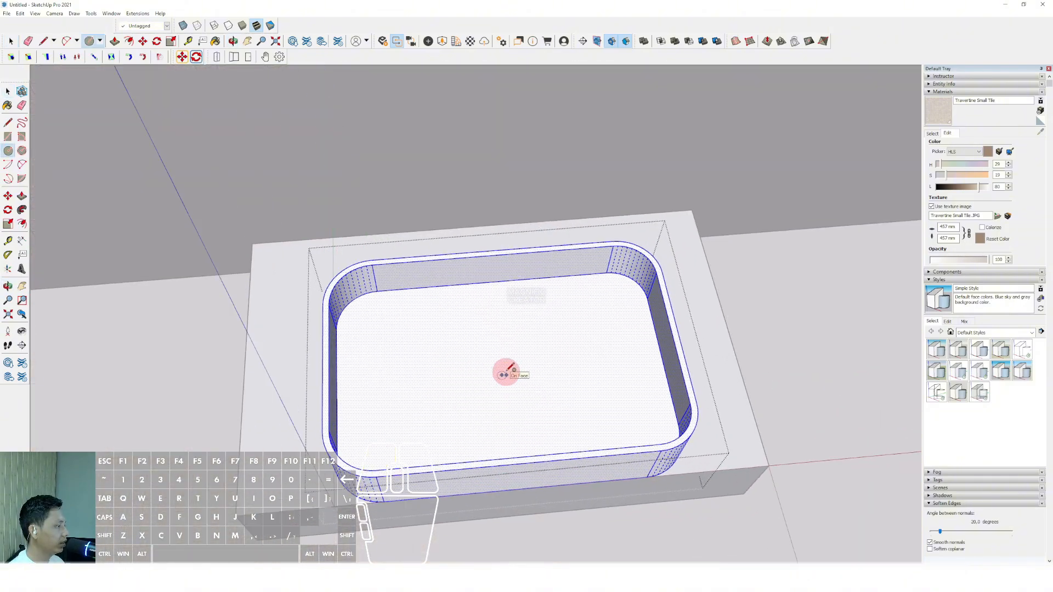
{"action": "scroll", "coordinate": [505, 372], "scroll_direction": "down", "scroll_amount": 1}
{"action": "key", "text": "v"}
{"action": "scroll", "coordinate": [489, 369], "scroll_direction": "up", "scroll_amount": 5}
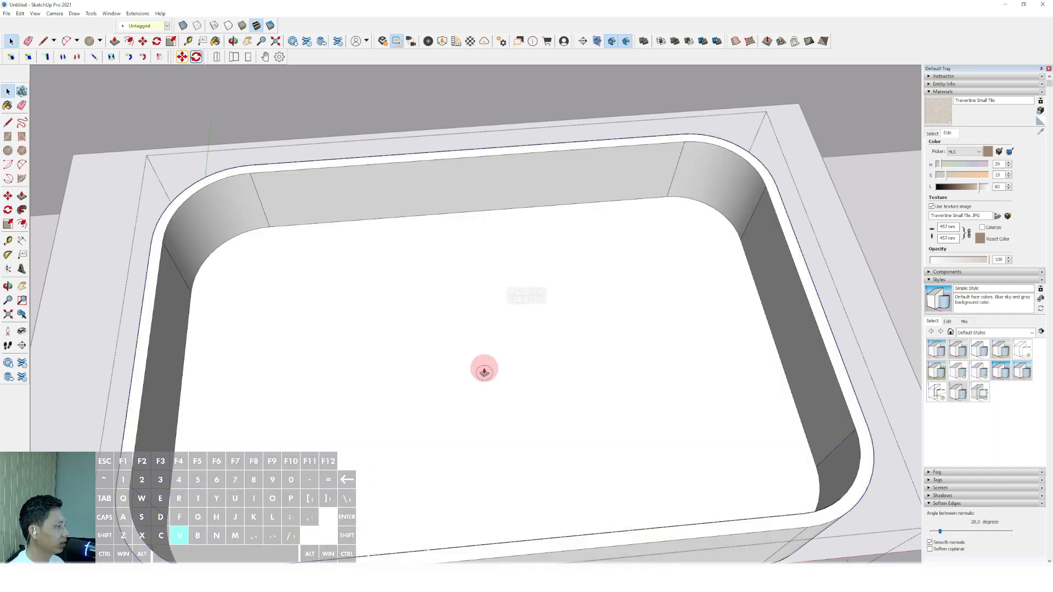
{"action": "scroll", "coordinate": [485, 373], "scroll_direction": "up", "scroll_amount": 3}
{"action": "key", "text": "space"}
{"action": "key", "text": "v"}
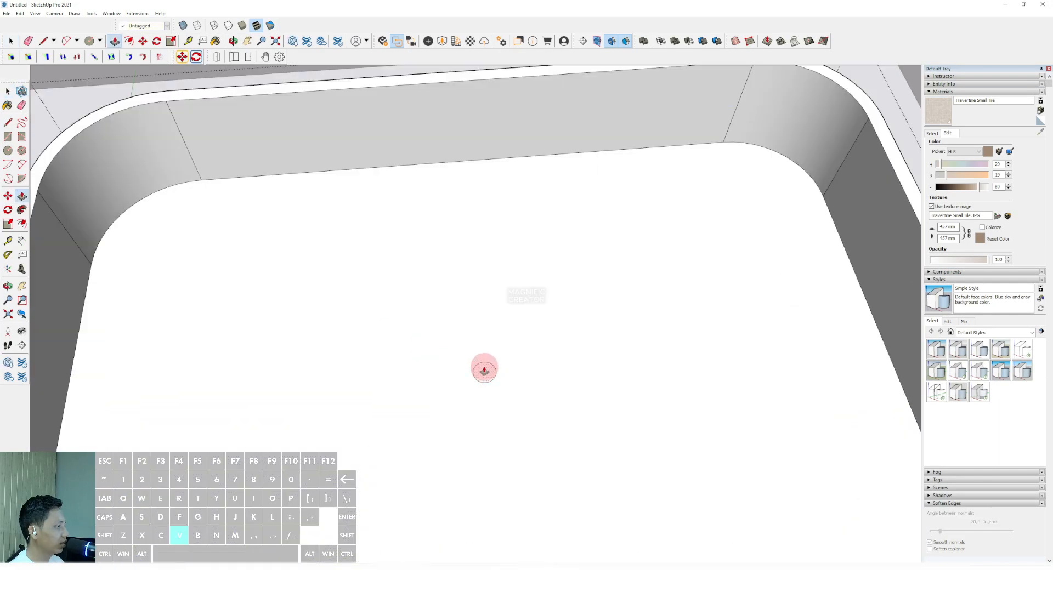
{"action": "scroll", "coordinate": [485, 374], "scroll_direction": "down", "scroll_amount": 10}
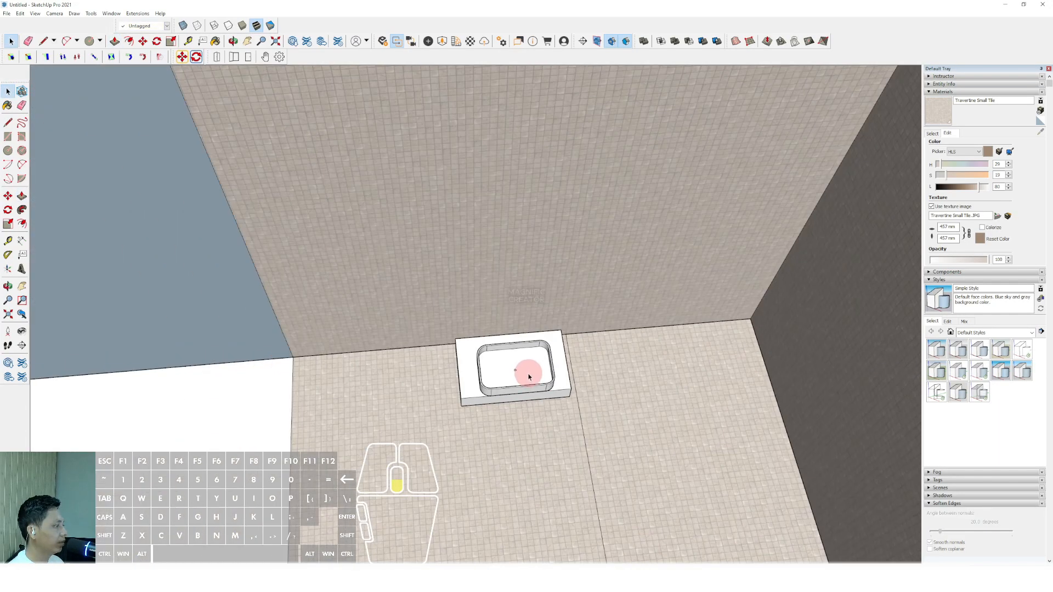
Group the whole washbasin and move it up a little along the wall.
{"action": "scroll", "coordinate": [510, 373], "scroll_direction": "up", "scroll_amount": 3}
{"action": "left_click", "coordinate": [542, 364]}
{"action": "right_click", "coordinate": [569, 352]}
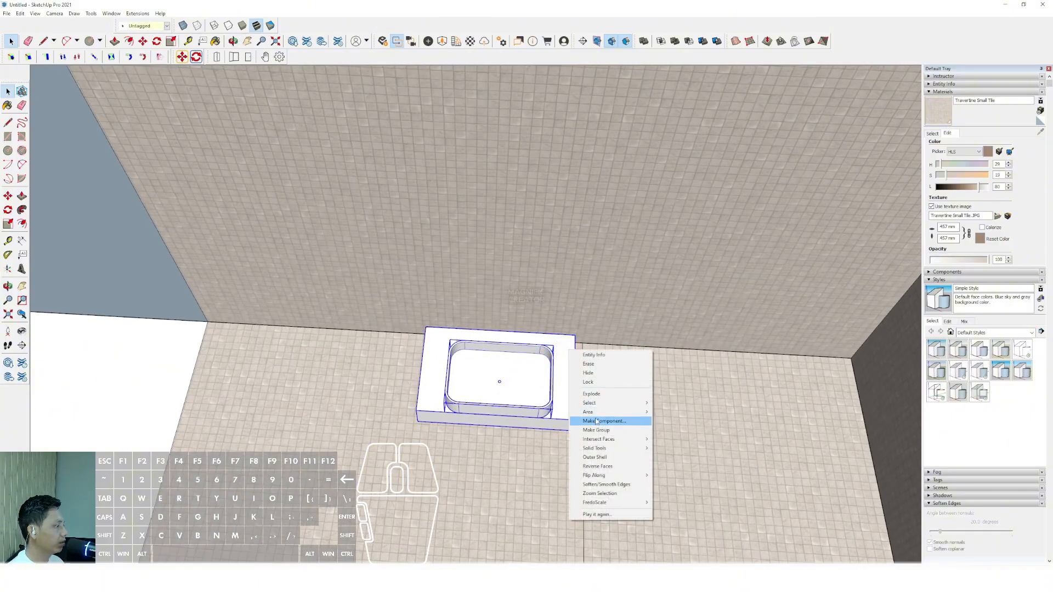
{"action": "middle_click_drag", "start_coordinate": [522, 416], "coordinate": [518, 365]}
{"action": "scroll", "coordinate": [517, 365], "scroll_direction": "up", "scroll_amount": 2}
{"action": "key", "text": "m"}
{"action": "left_click", "coordinate": [531, 355]}
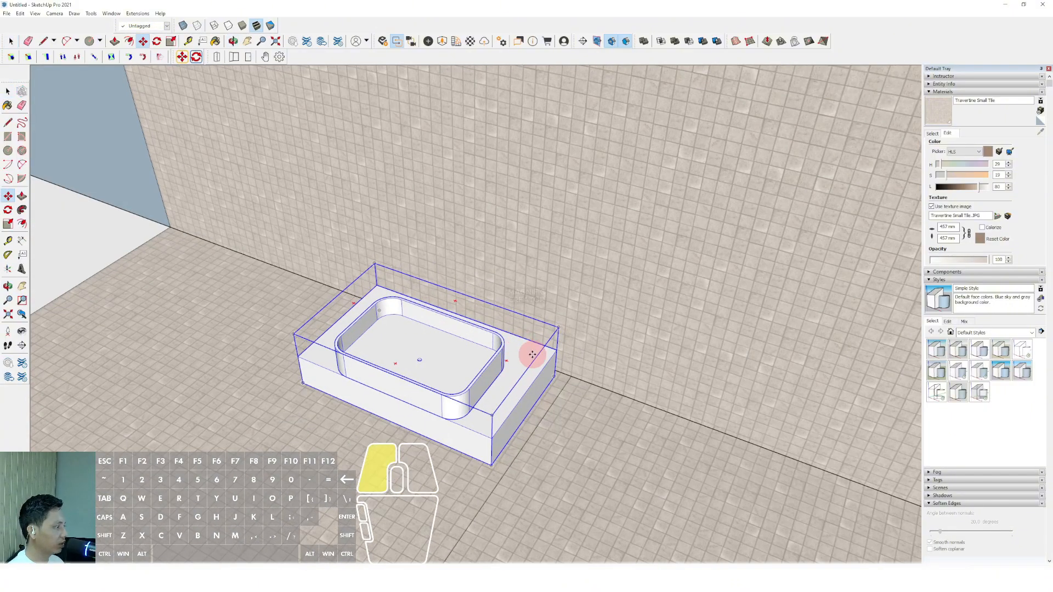
{"action": "key", "text": "shift"}
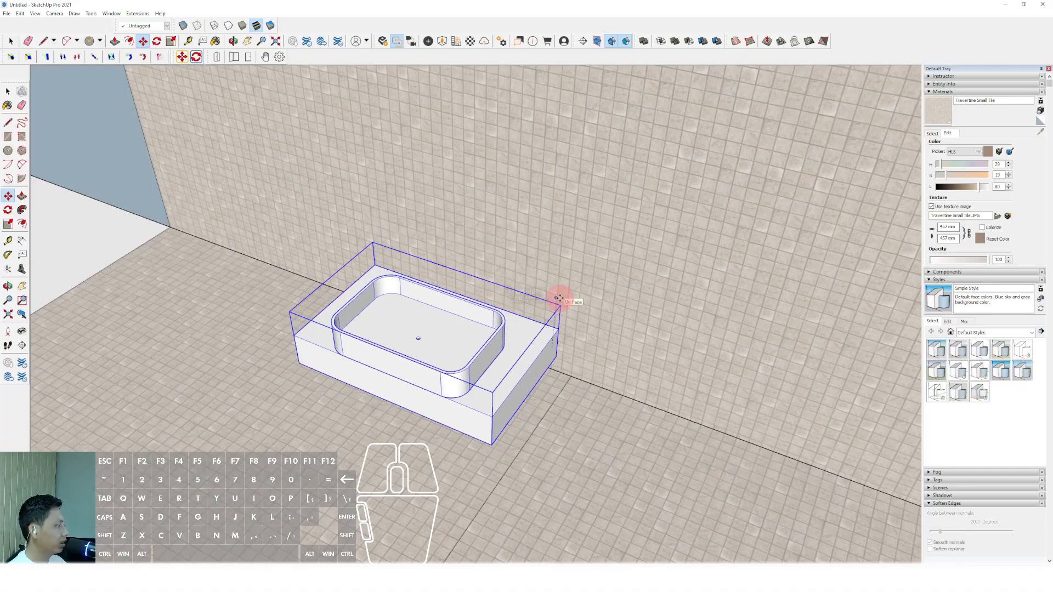
{"action": "key", "text": "Return"}
Draw a tall rectangle on the tiled wall above the washbasin.
{"action": "middle_click_drag", "start_coordinate": [560, 302], "coordinate": [504, 254]}
{"action": "scroll", "coordinate": [504, 254], "scroll_direction": "down", "scroll_amount": 10}
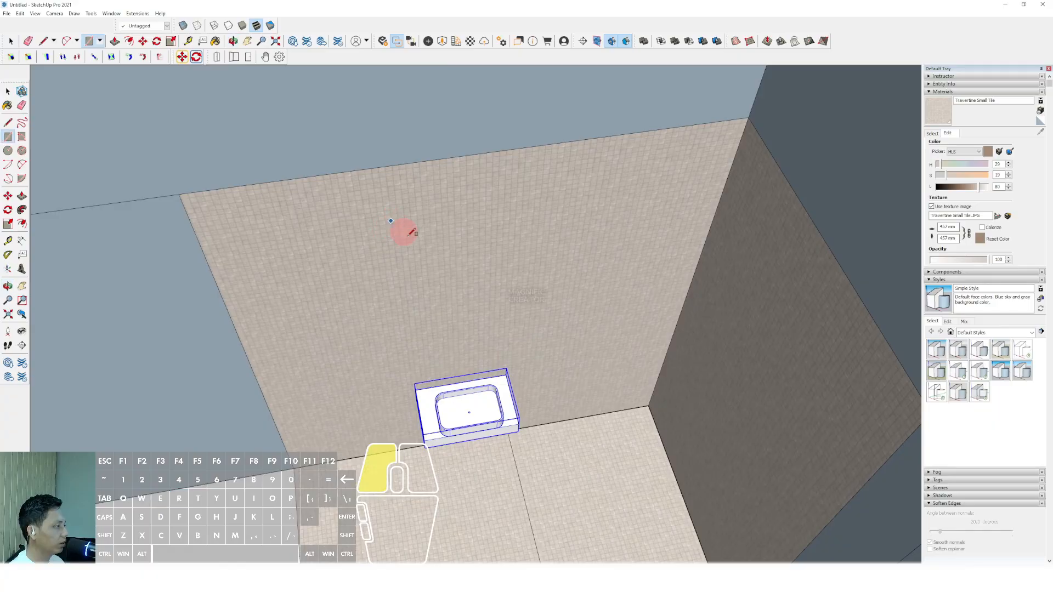
{"action": "left_click", "coordinate": [501, 361]}
{"action": "key", "text": "space"}
{"action": "scroll", "coordinate": [482, 291], "scroll_direction": "up", "scroll_amount": 2}
Try to pull the wall rectangle out into a thin panel with Push/Pull, and undo the extrusion.
{"action": "key", "text": "p"}
{"action": "mouse_move", "coordinate": [497, 292]}
{"action": "middle_mouse_down"}
{"action": "mouse_move", "coordinate": [527, 325]}
{"action": "mouse_move", "coordinate": [462, 308]}
{"action": "mouse_move", "coordinate": [505, 287]}
{"action": "middle_mouse_up"}
{"action": "left_click", "coordinate": [527, 304]}
{"action": "key", "text": "space"}
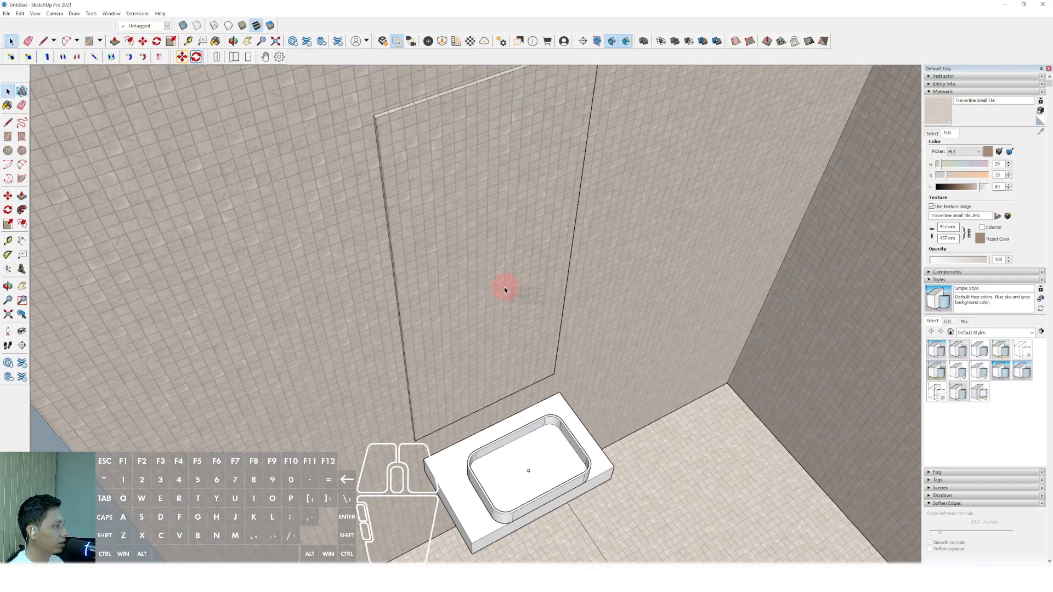
{"action": "key", "text": "z"}
{"action": "key", "text": "ctrl+z"}
Select all the connected wall geometry of the room and make it a group.
{"action": "scroll", "coordinate": [493, 288], "scroll_direction": "down", "scroll_amount": 4}
{"action": "key", "text": "space"}
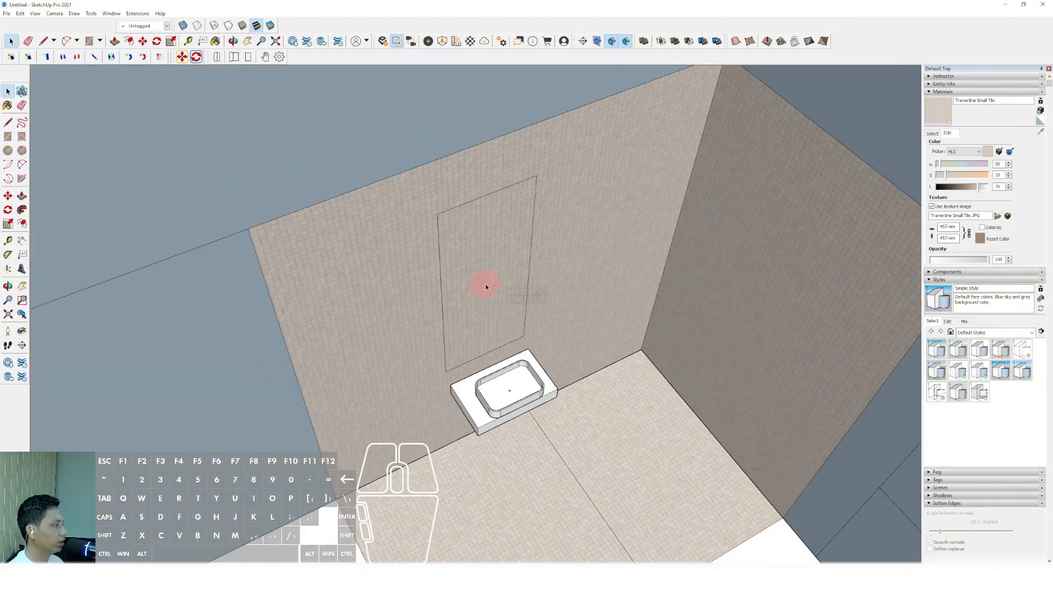
{"action": "triple_click", "coordinate": [579, 250]}
{"action": "scroll", "coordinate": [577, 248], "scroll_direction": "down", "scroll_amount": 2}
{"action": "right_click", "coordinate": [577, 246]}
{"action": "left_click", "coordinate": [599, 318]}
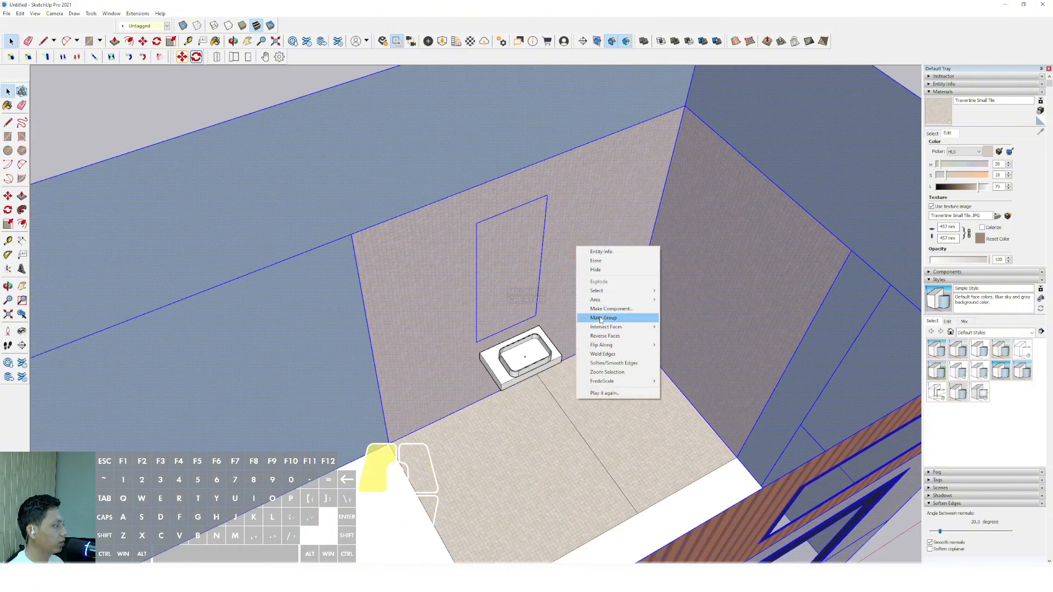
Draw a new rectangle over the outline above the washbasin and pull it out into a thin panel.
{"action": "scroll", "coordinate": [566, 288], "scroll_direction": "up", "scroll_amount": 2}
{"action": "middle_click_drag", "start_coordinate": [565, 288], "coordinate": [455, 244]}
{"action": "scroll", "coordinate": [455, 253], "scroll_direction": "up", "scroll_amount": 3}
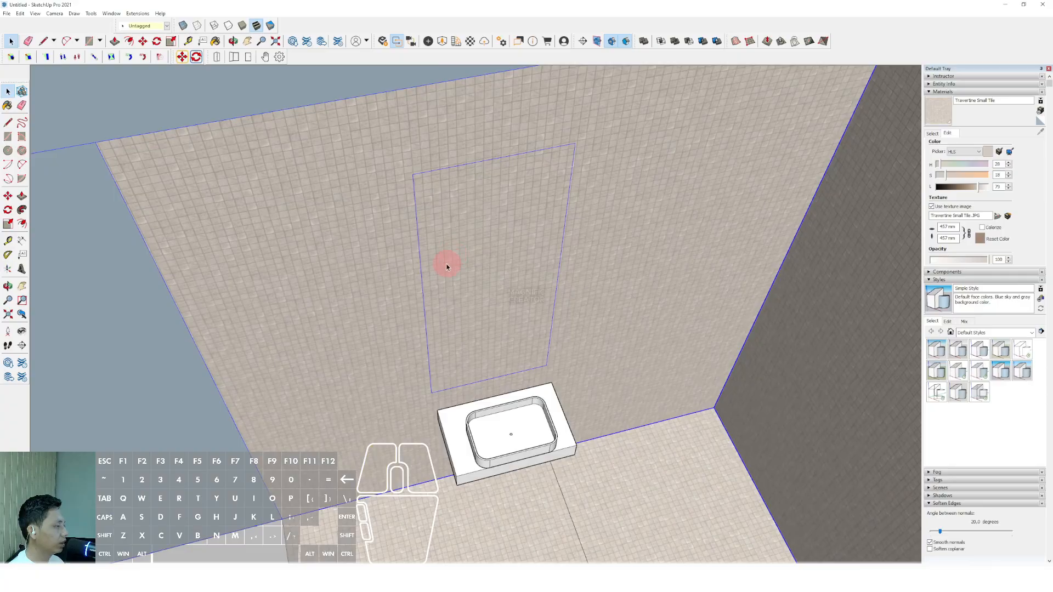
{"action": "scroll", "coordinate": [442, 258], "scroll_direction": "down", "scroll_amount": 4}
{"action": "scroll", "coordinate": [417, 362], "scroll_direction": "up", "scroll_amount": 4}
{"action": "key", "text": "r"}
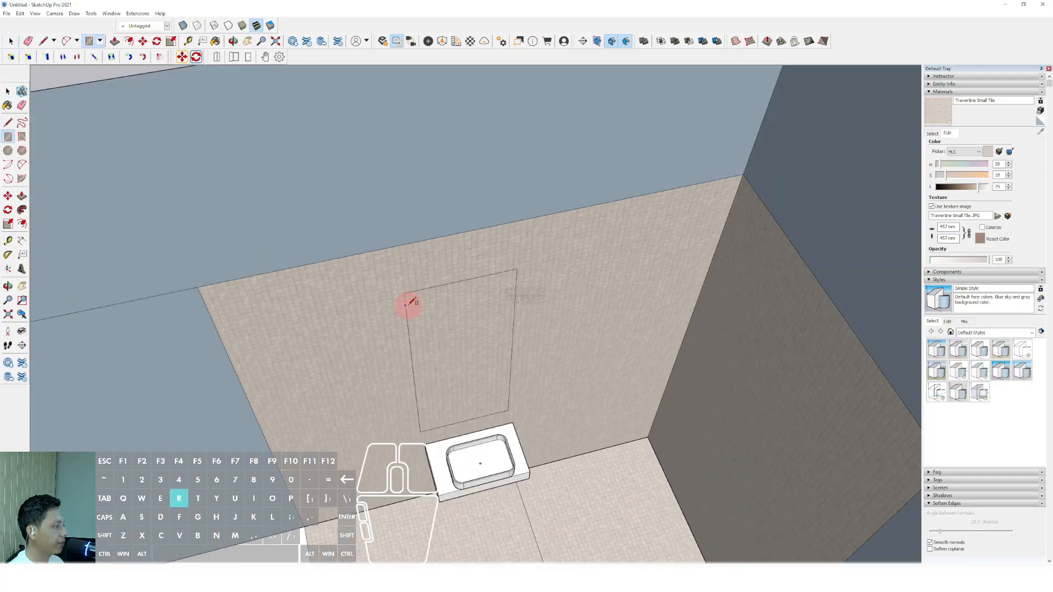
{"action": "scroll", "coordinate": [406, 305], "scroll_direction": "up", "scroll_amount": 1}
{"action": "left_click", "coordinate": [404, 292]}
{"action": "scroll", "coordinate": [488, 415], "scroll_direction": "up", "scroll_amount": 3}
{"action": "left_click", "coordinate": [531, 419]}
{"action": "scroll", "coordinate": [469, 379], "scroll_direction": "up", "scroll_amount": 2}
{"action": "middle_click_drag", "start_coordinate": [469, 378], "coordinate": [522, 351]}
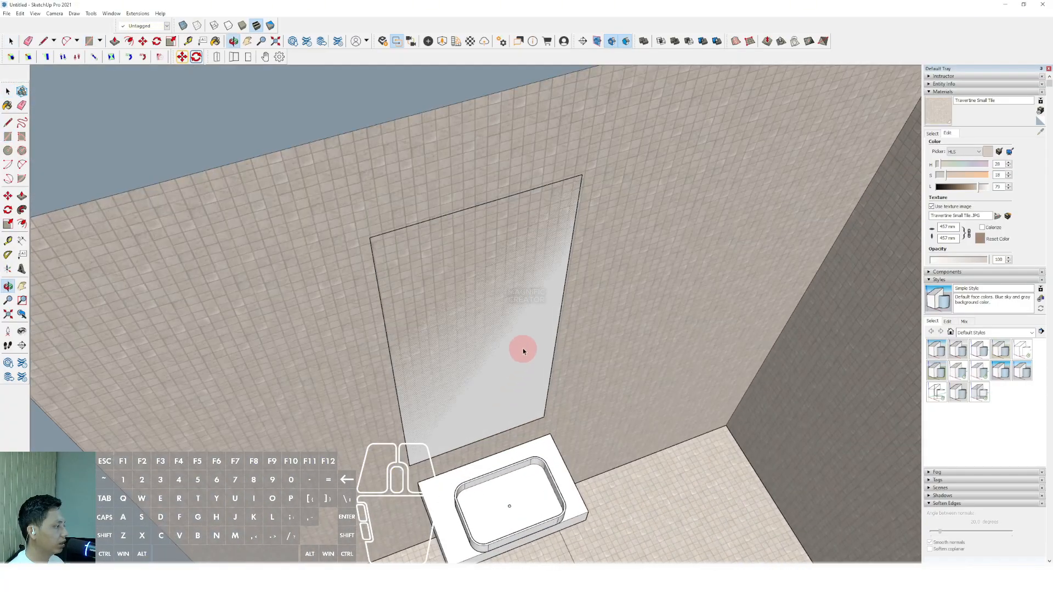
{"action": "key", "text": "p"}
{"action": "left_click", "coordinate": [529, 338]}
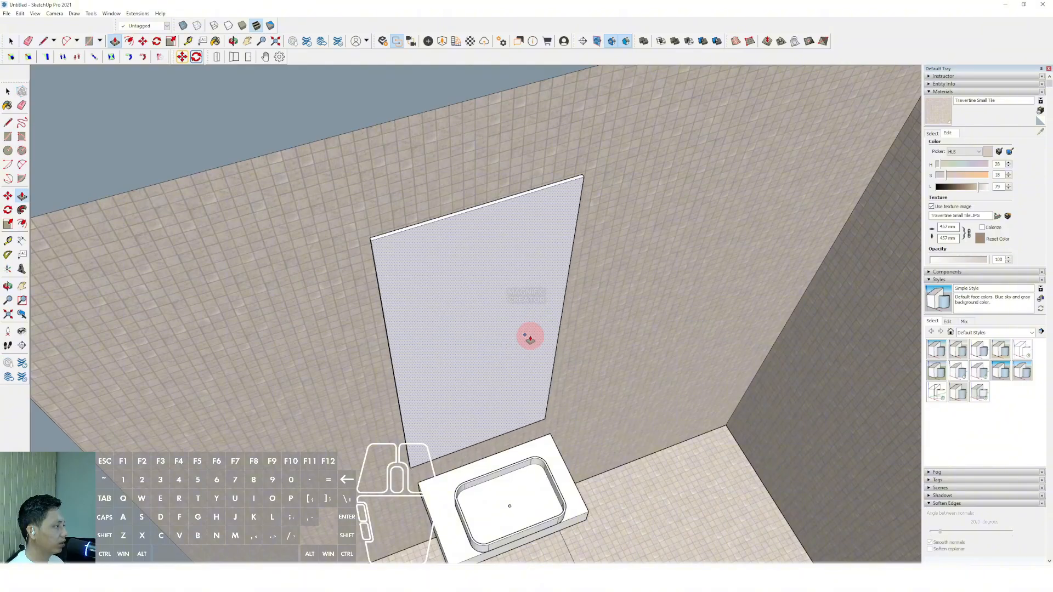
Group the thin wall panel and paint it with Mirror 02 from the Glass and Mirrors materials.
{"action": "key", "text": "space"}
{"action": "triple_click", "coordinate": [534, 251]}
{"action": "key", "text": "w"}
{"action": "left_click", "coordinate": [935, 134]}
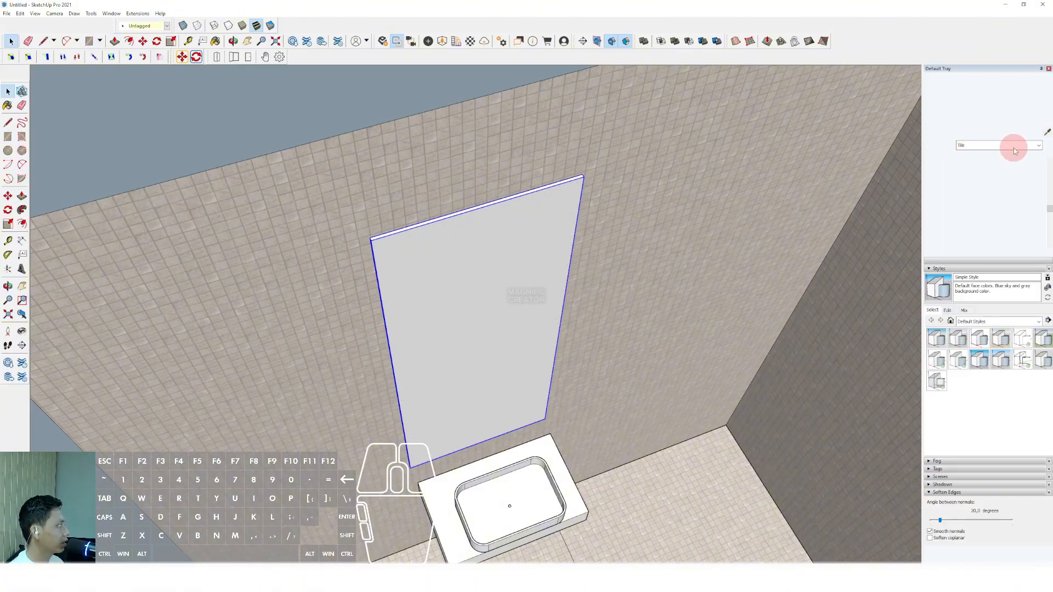
{"action": "left_click", "coordinate": [1021, 145]}
{"action": "left_click", "coordinate": [969, 210]}
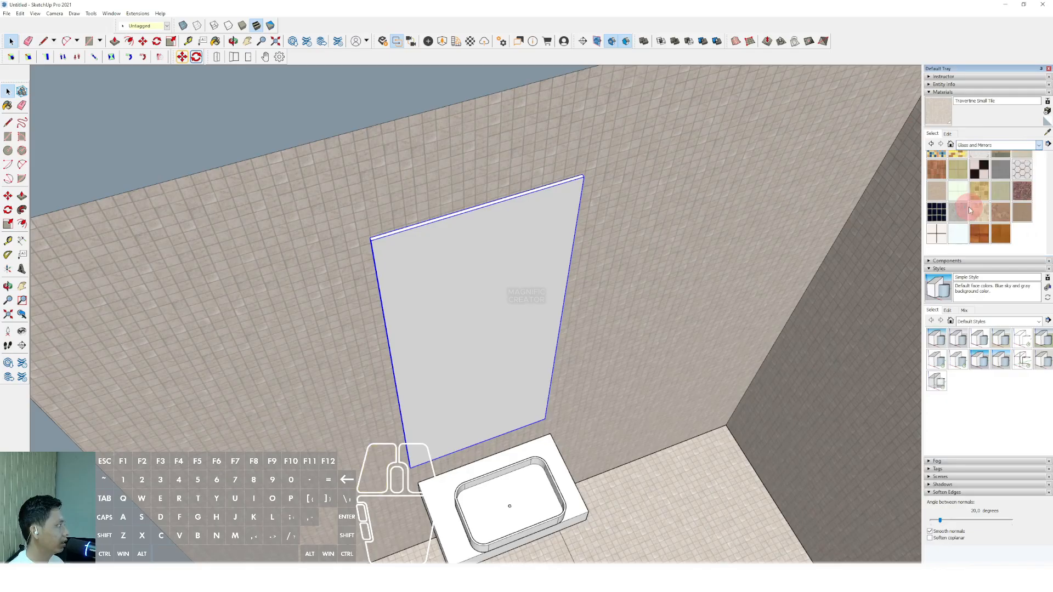
{"action": "left_click", "coordinate": [958, 162]}
{"action": "left_click", "coordinate": [505, 254]}
Draw a rectangle on the floor against the wall beside the washbasin, pull it up into a toilet tank, and group it.
{"action": "mouse_move", "coordinate": [505, 254]}
{"action": "middle_mouse_down"}
{"action": "mouse_move", "coordinate": [536, 299]}
{"action": "mouse_move", "coordinate": [448, 331]}
{"action": "mouse_move", "coordinate": [482, 336]}
{"action": "mouse_move", "coordinate": [416, 447]}
{"action": "middle_mouse_up"}
{"action": "scroll", "coordinate": [412, 428], "scroll_direction": "up", "scroll_amount": 3}
{"action": "key", "text": "r"}
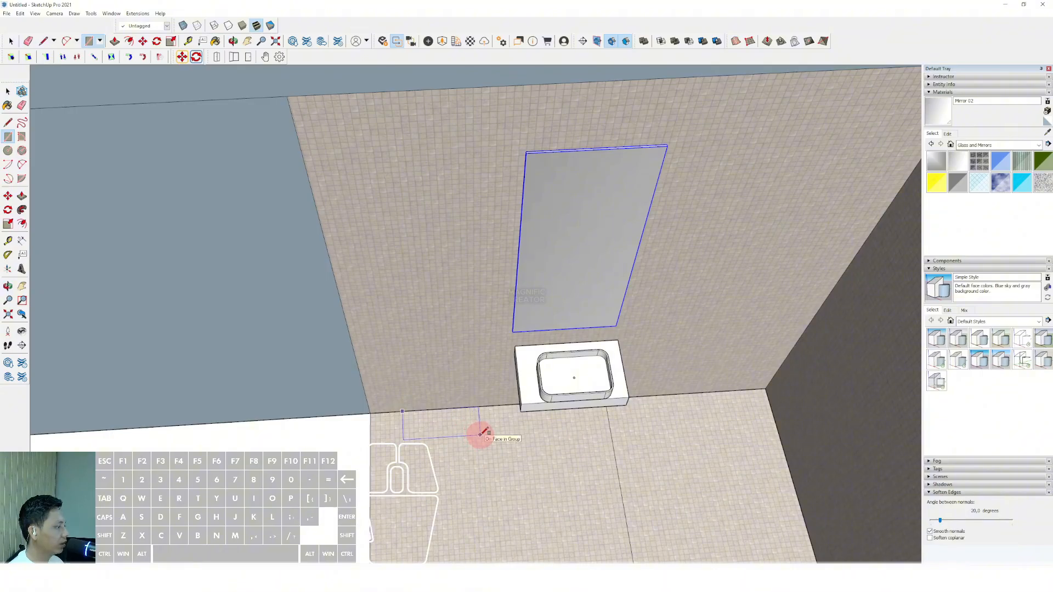
{"action": "key", "text": "space"}
{"action": "middle_click_drag", "start_coordinate": [447, 448], "coordinate": [428, 369]}
{"action": "scroll", "coordinate": [434, 366], "scroll_direction": "up", "scroll_amount": 1}
{"action": "key", "text": "p"}
{"action": "left_click", "coordinate": [460, 354]}
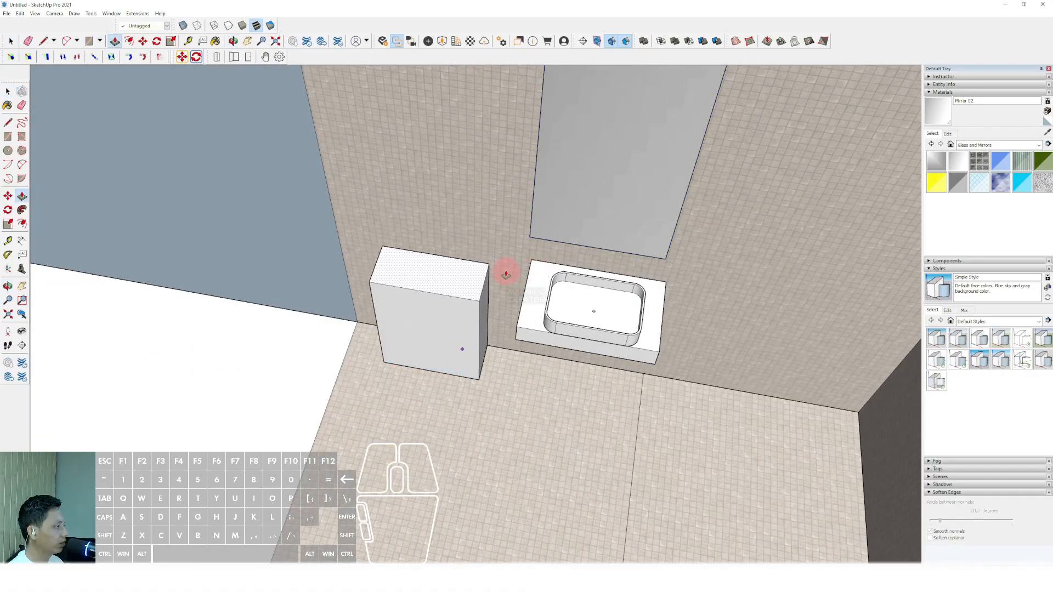
{"action": "left_click", "coordinate": [434, 334]}
{"action": "key", "text": "space"}
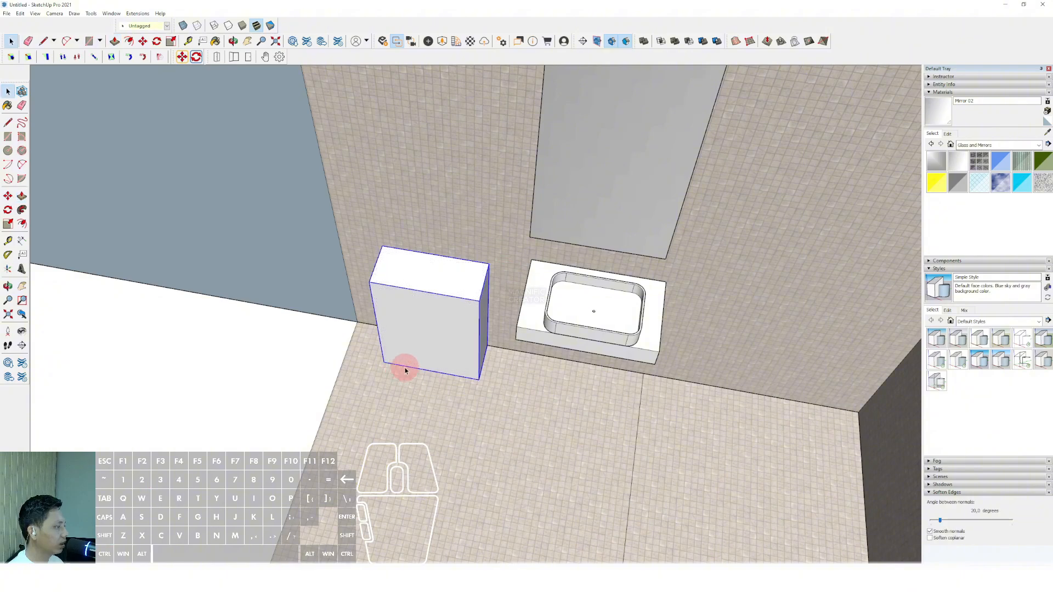
Outline the toilet bowl in front of the tank with a rectangle and a rounded front arc, erasing the leftover corner edges.
{"action": "left_click", "coordinate": [434, 459]}
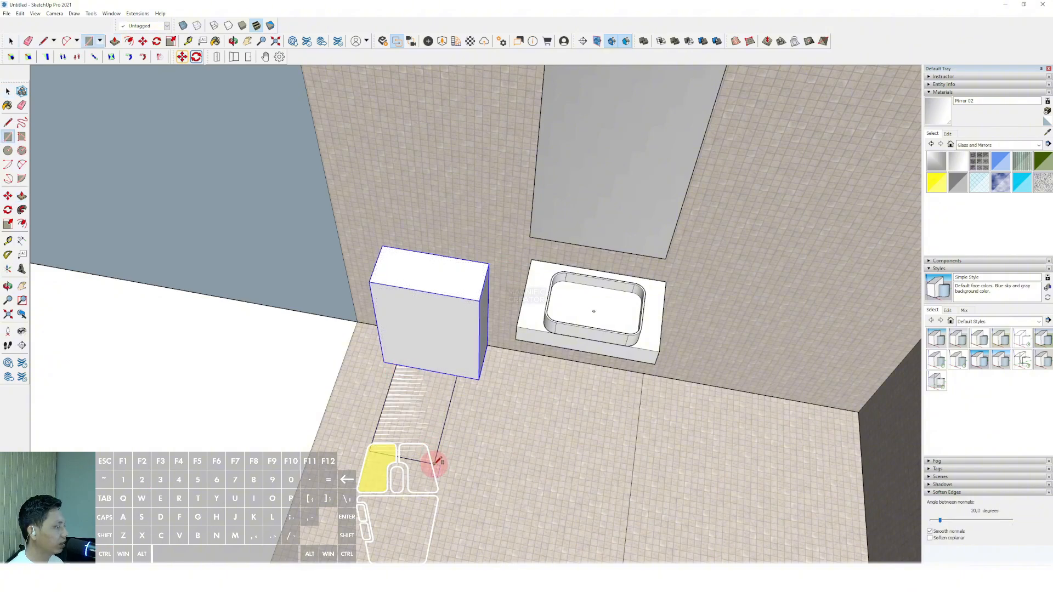
{"action": "key", "text": "a"}
{"action": "left_click", "coordinate": [442, 435]}
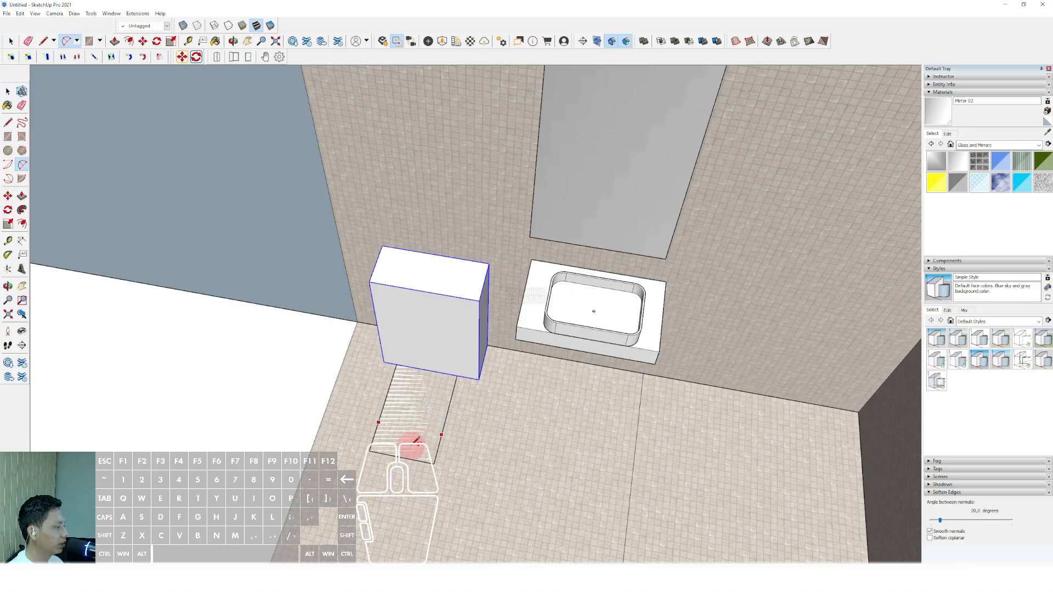
{"action": "left_click", "coordinate": [410, 451]}
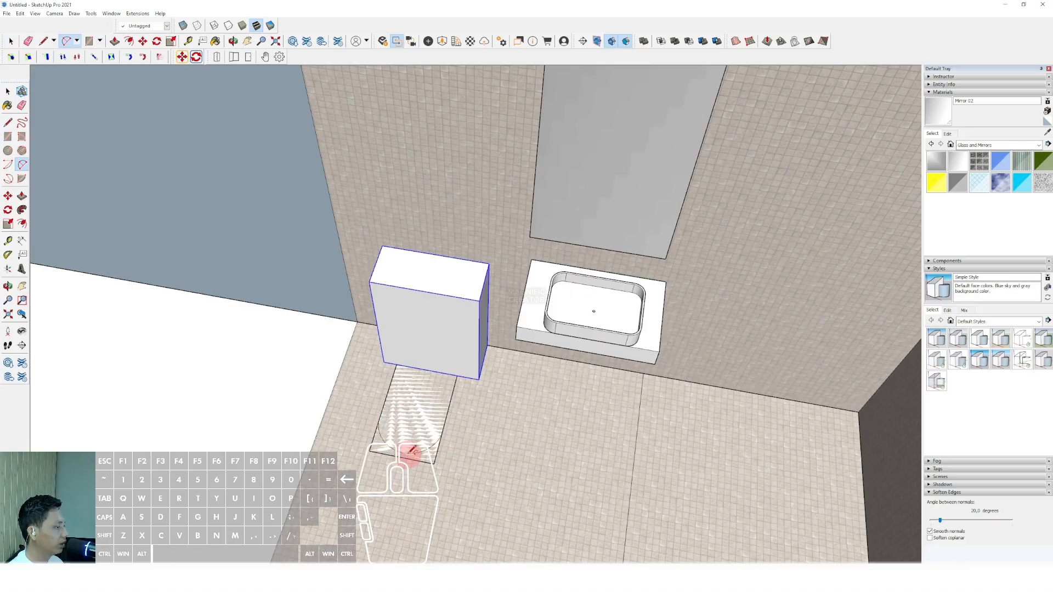
{"action": "key", "text": "space"}
{"action": "scroll", "coordinate": [434, 460], "scroll_direction": "up", "scroll_amount": 3}
{"action": "left_click", "coordinate": [442, 439]}
{"action": "key", "text": "e"}
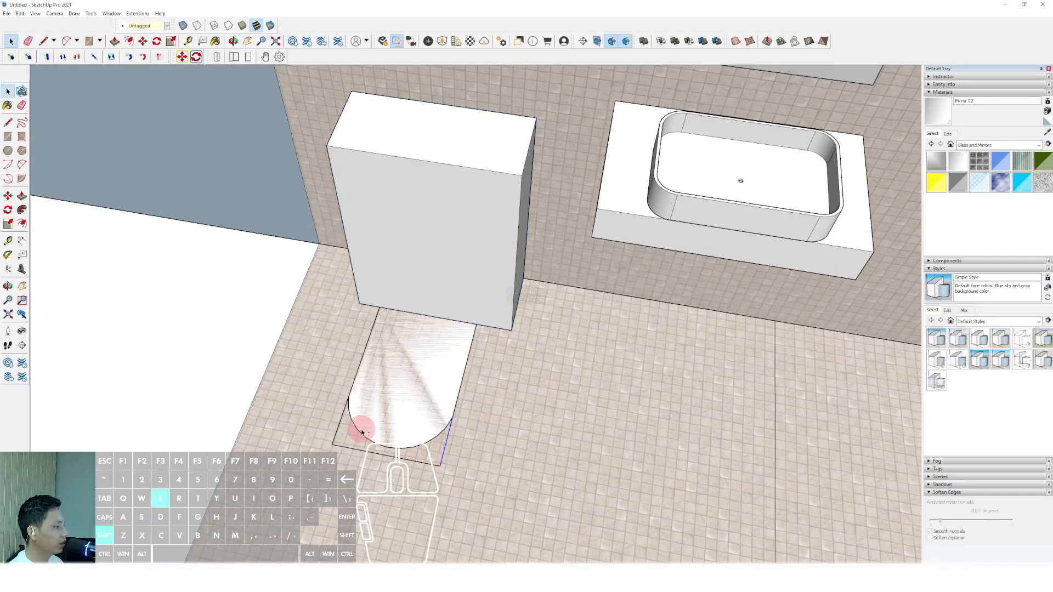
{"action": "mouse_move", "coordinate": [346, 425]}
{"action": "left_mouse_down"}
{"action": "mouse_move", "coordinate": [335, 429]}
{"action": "mouse_move", "coordinate": [354, 460]}
{"action": "left_mouse_up"}
Pull the toilet bowl outline up to below the tank's top and group the resulting solid.
{"action": "scroll", "coordinate": [430, 417], "scroll_direction": "down", "scroll_amount": 3}
{"action": "key", "text": "p"}
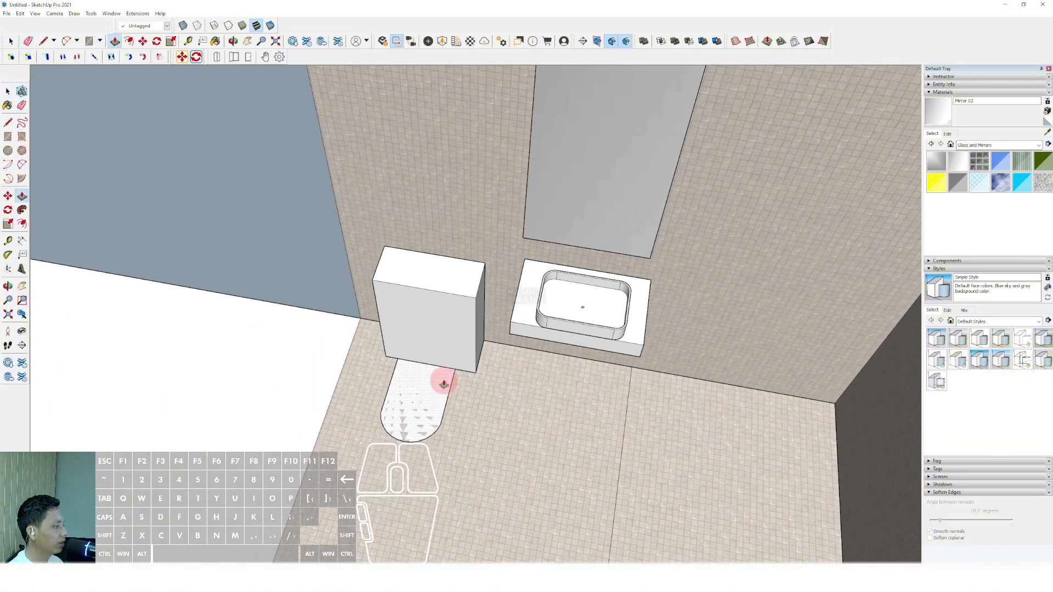
{"action": "left_click", "coordinate": [443, 379]}
{"action": "left_click", "coordinate": [428, 376]}
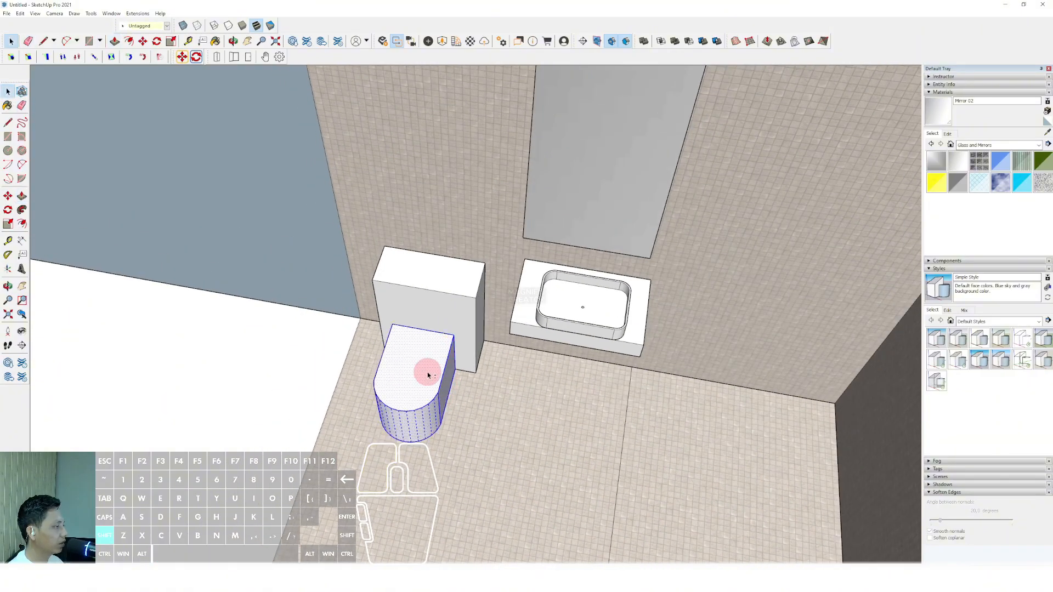
{"action": "middle_click_drag", "start_coordinate": [426, 371], "coordinate": [463, 364]}
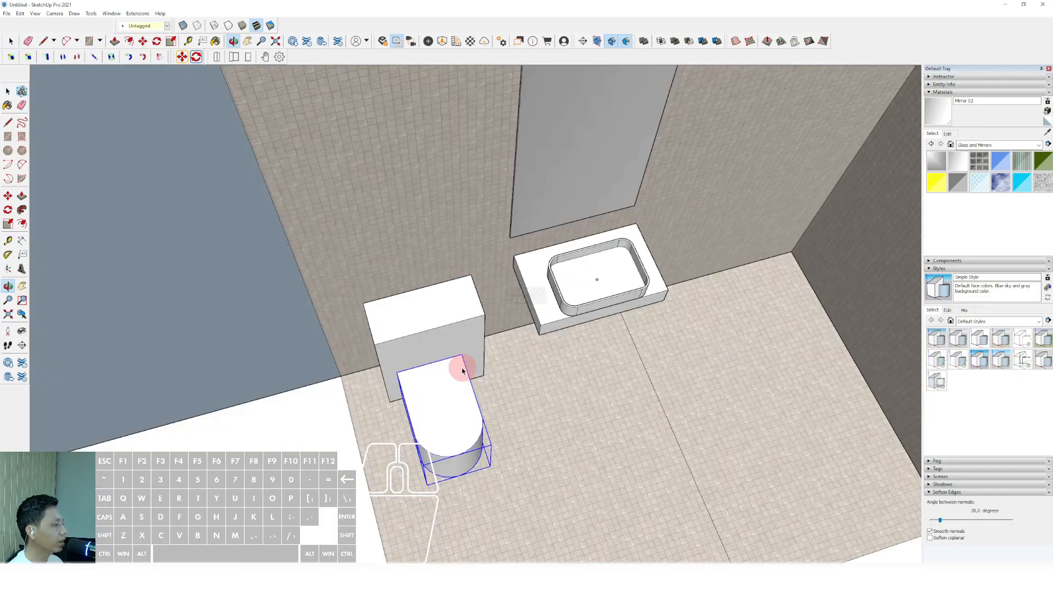
Open the toilet tank for editing and draw arcs across the two front corners of its top face.
{"action": "scroll", "coordinate": [411, 301], "scroll_direction": "up", "scroll_amount": 3}
{"action": "middle_click_drag", "start_coordinate": [410, 302], "coordinate": [479, 313]}
{"action": "scroll", "coordinate": [480, 313], "scroll_direction": "up", "scroll_amount": 2}
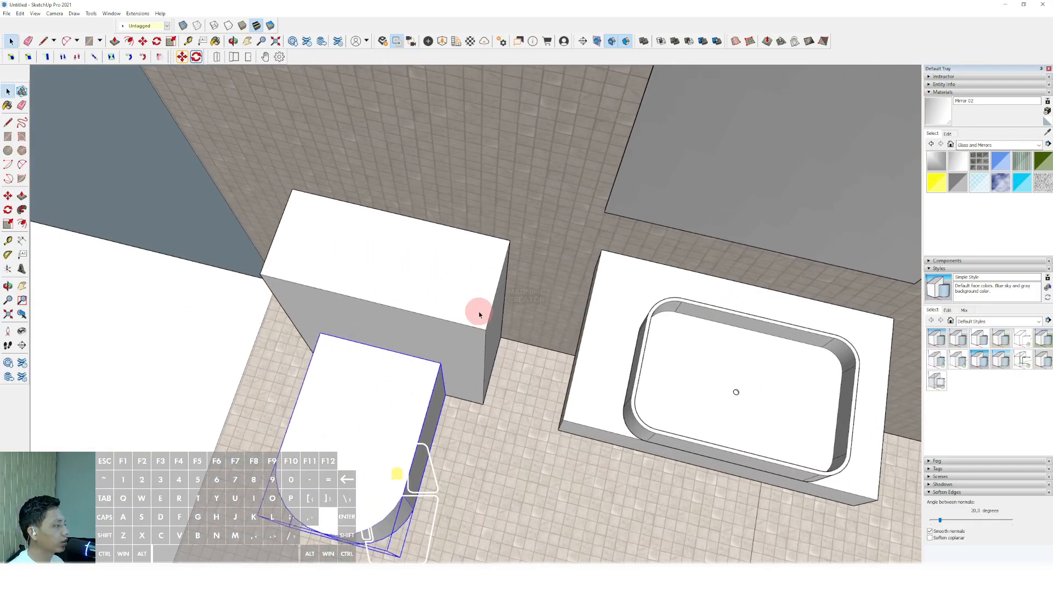
{"action": "triple_click", "coordinate": [466, 323]}
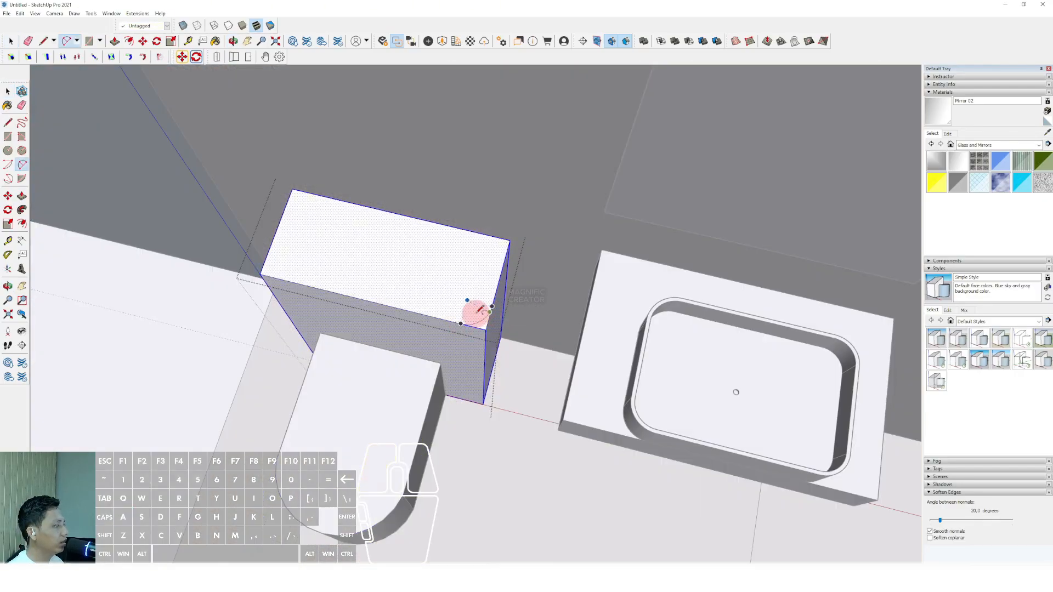
{"action": "left_click", "coordinate": [477, 311]}
{"action": "key", "text": "a"}
{"action": "left_click", "coordinate": [283, 274]}
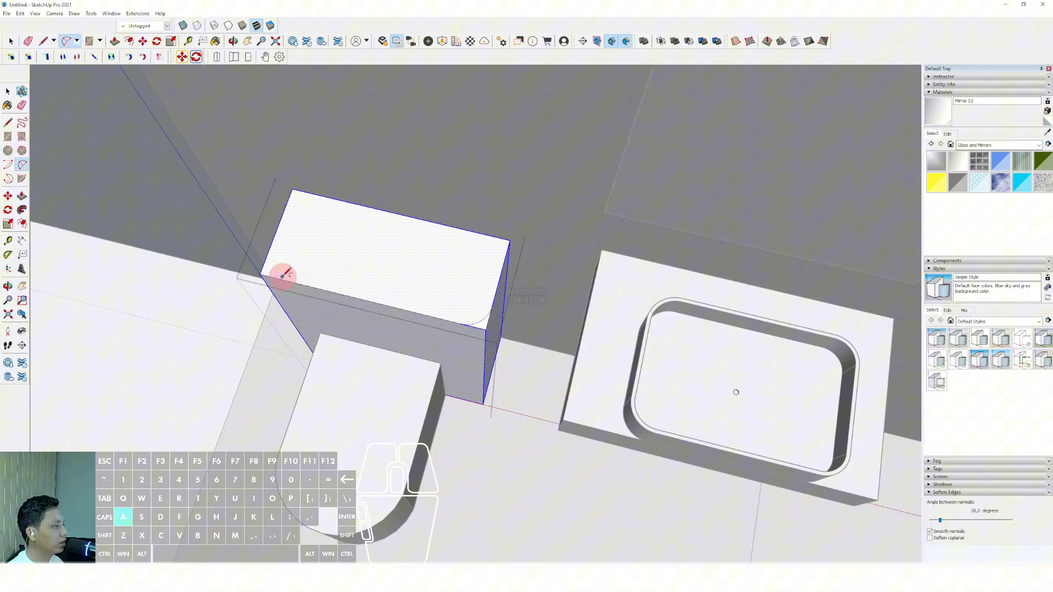
{"action": "double_click", "coordinate": [269, 251]}
Push both front corner pieces of the tank down its full height to round its vertical edges, and close the group.
{"action": "key", "text": "space"}
{"action": "scroll", "coordinate": [480, 319], "scroll_direction": "up", "scroll_amount": 1}
{"action": "left_click", "coordinate": [486, 327]}
{"action": "key", "text": "p"}
{"action": "left_click", "coordinate": [487, 327]}
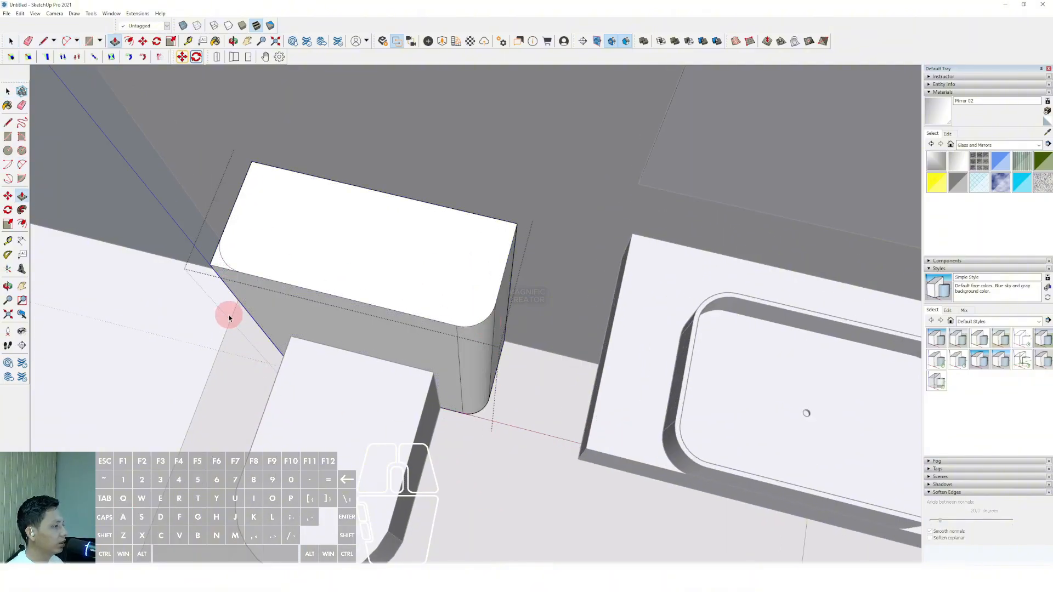
{"action": "scroll", "coordinate": [229, 285], "scroll_direction": "up", "scroll_amount": 1}
{"action": "left_click", "coordinate": [223, 262]}
{"action": "left_click", "coordinate": [234, 435]}
{"action": "key", "text": "space"}
{"action": "scroll", "coordinate": [375, 343], "scroll_direction": "down", "scroll_amount": 6}
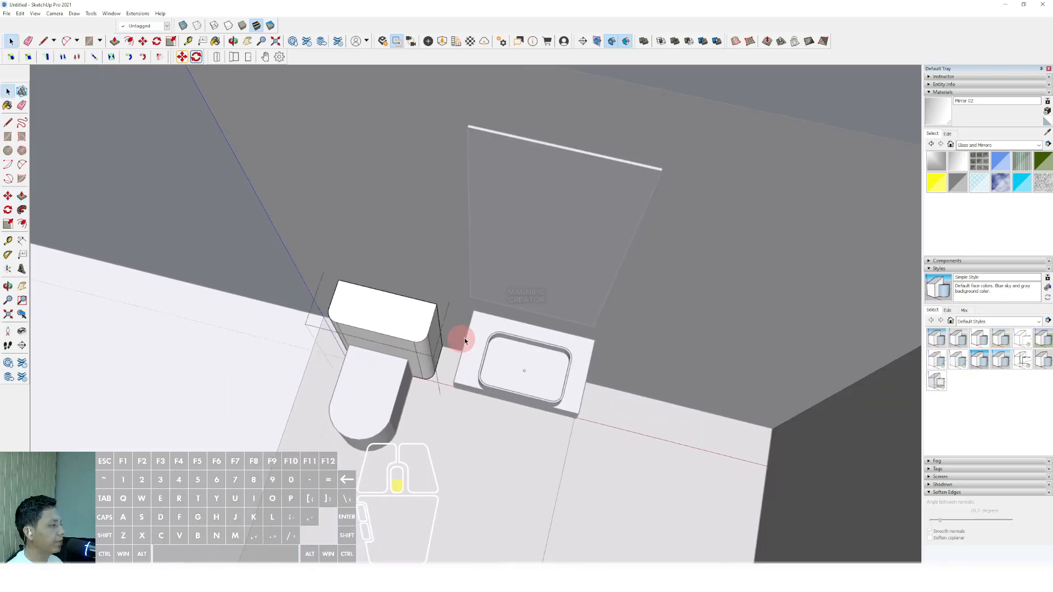
{"action": "left_click", "coordinate": [465, 341]}
Open the tiled floor for editing, draw a narrow drain strip along the shower's back wall, and offset its outline inward.
{"action": "scroll", "coordinate": [403, 367], "scroll_direction": "down", "scroll_amount": 4}
{"action": "middle_click_drag", "start_coordinate": [398, 367], "coordinate": [500, 357]}
{"action": "scroll", "coordinate": [579, 348], "scroll_direction": "up", "scroll_amount": 3}
{"action": "scroll", "coordinate": [511, 353], "scroll_direction": "up", "scroll_amount": 7}
{"action": "triple_click", "coordinate": [535, 351]}
{"action": "scroll", "coordinate": [464, 348], "scroll_direction": "up", "scroll_amount": 1}
{"action": "key", "text": "r"}
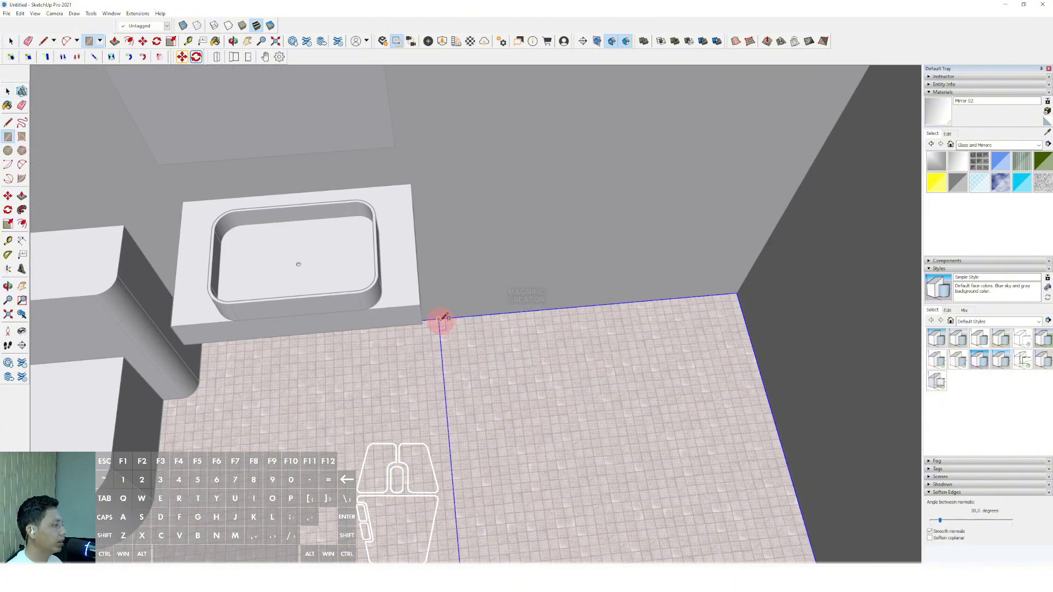
{"action": "left_click", "coordinate": [744, 320]}
{"action": "key", "text": "space"}
{"action": "scroll", "coordinate": [714, 313], "scroll_direction": "up", "scroll_amount": 2}
{"action": "left_click", "coordinate": [731, 311]}
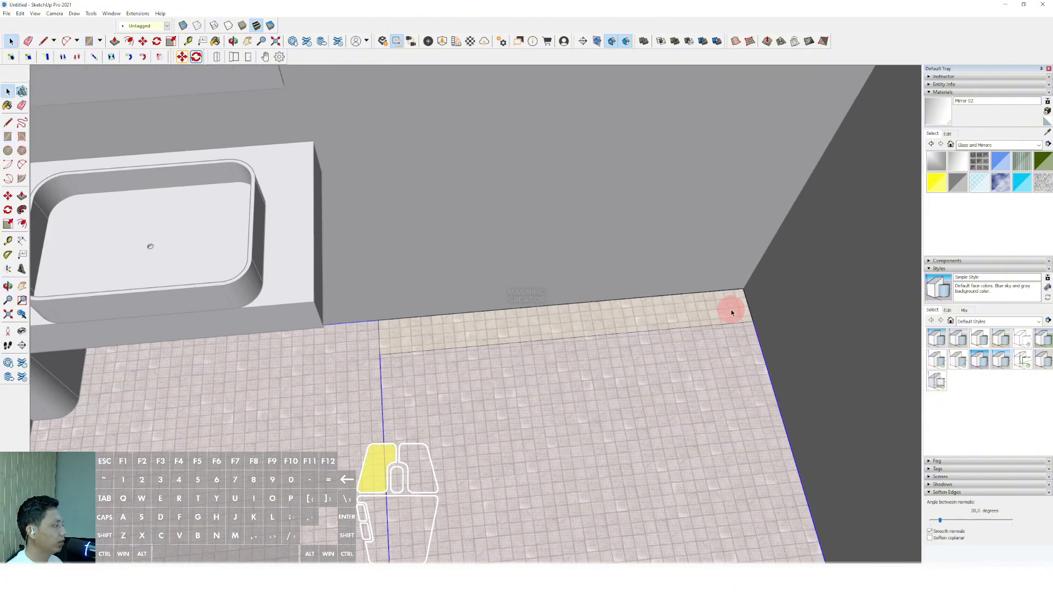
{"action": "key", "text": "f"}
{"action": "left_click", "coordinate": [730, 297]}
{"action": "left_click", "coordinate": [734, 297]}
{"action": "key", "text": "space"}
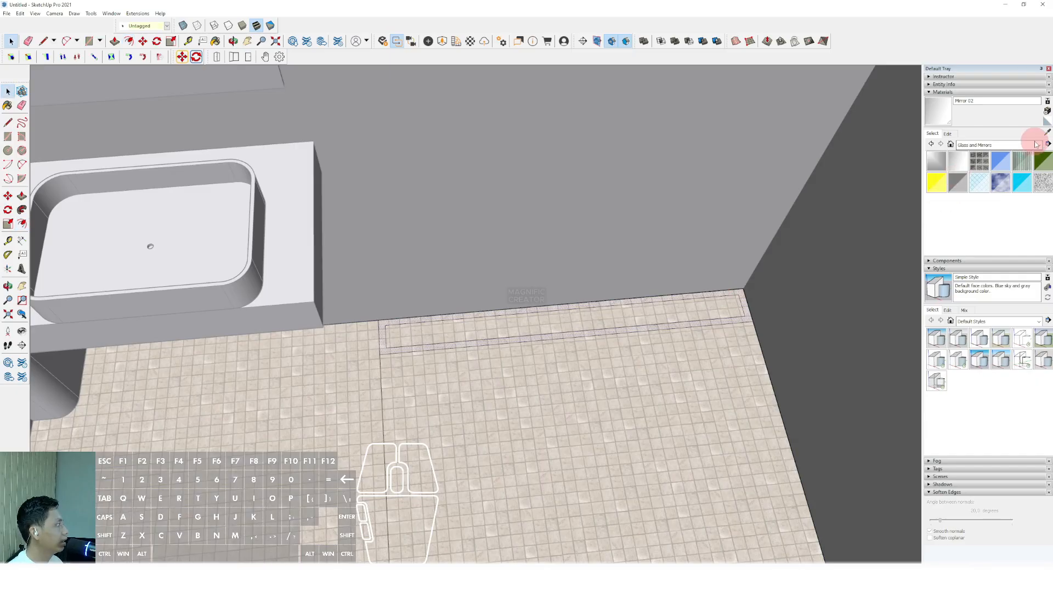
Paint the shower drain strip with Steel Brushed Stainless from the Metal materials and close the floor group.
{"action": "left_click", "coordinate": [1038, 145]}
{"action": "left_click", "coordinate": [982, 212]}
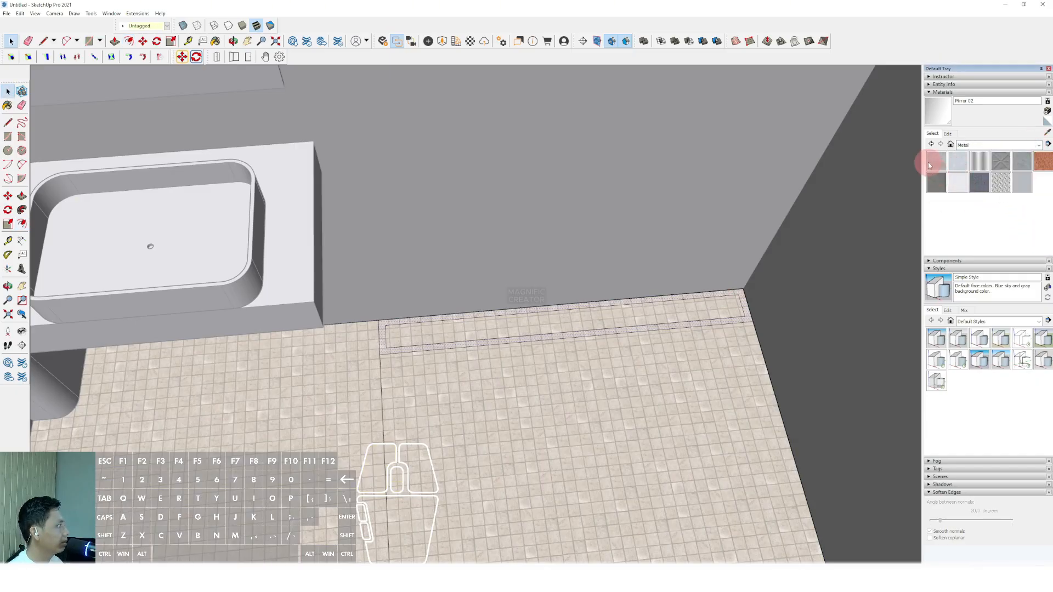
{"action": "left_click", "coordinate": [936, 161]}
{"action": "scroll", "coordinate": [641, 309], "scroll_direction": "up", "scroll_amount": 2}
{"action": "left_click", "coordinate": [639, 310]}
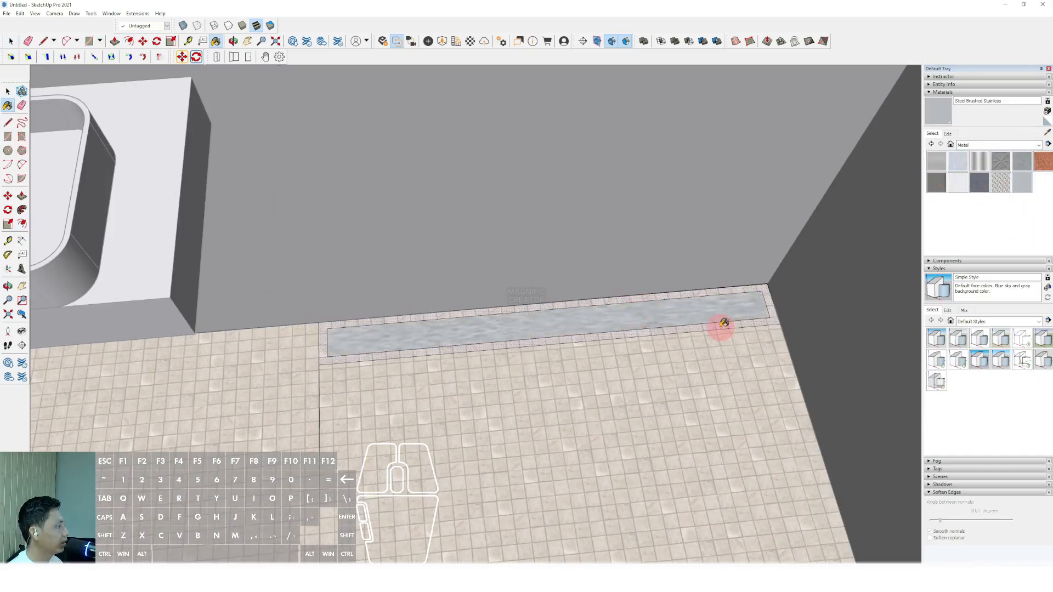
{"action": "left_click", "coordinate": [721, 327]}
{"action": "key", "text": "space"}
{"action": "scroll", "coordinate": [541, 373], "scroll_direction": "down", "scroll_amount": 9}
{"action": "left_click", "coordinate": [762, 274]}
{"action": "scroll", "coordinate": [444, 391], "scroll_direction": "down", "scroll_amount": 1}
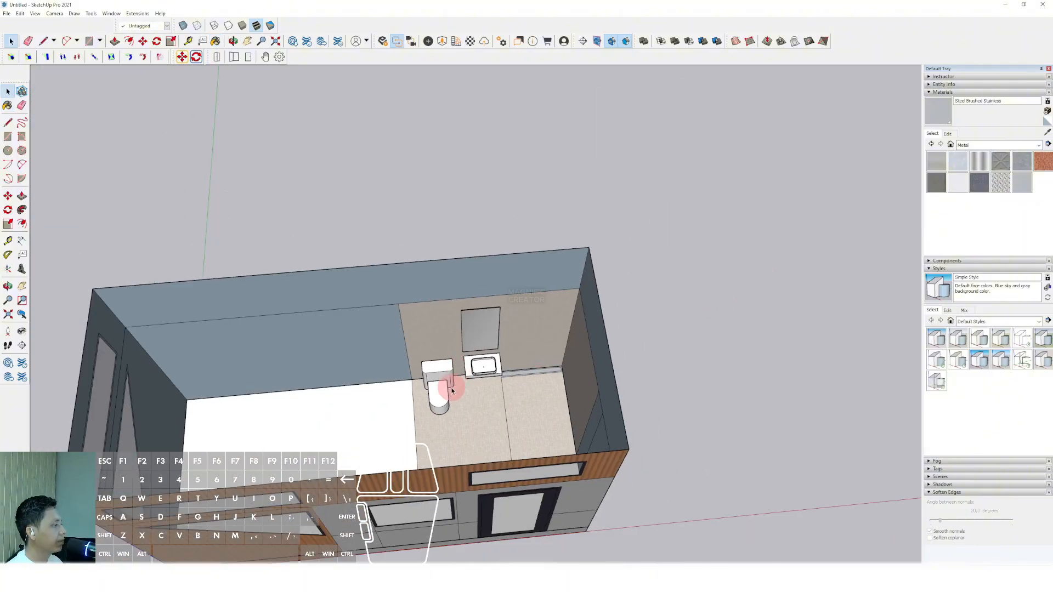
Draw the top edges and vertical corner edge of a partition enclosure around the tiled bathroom floor.
{"action": "middle_click_drag", "start_coordinate": [452, 391], "coordinate": [687, 347]}
{"action": "scroll", "coordinate": [558, 381], "scroll_direction": "up", "scroll_amount": 2}
{"action": "left_click", "coordinate": [709, 292]}
{"action": "middle_click_drag", "start_coordinate": [709, 292], "coordinate": [655, 303]}
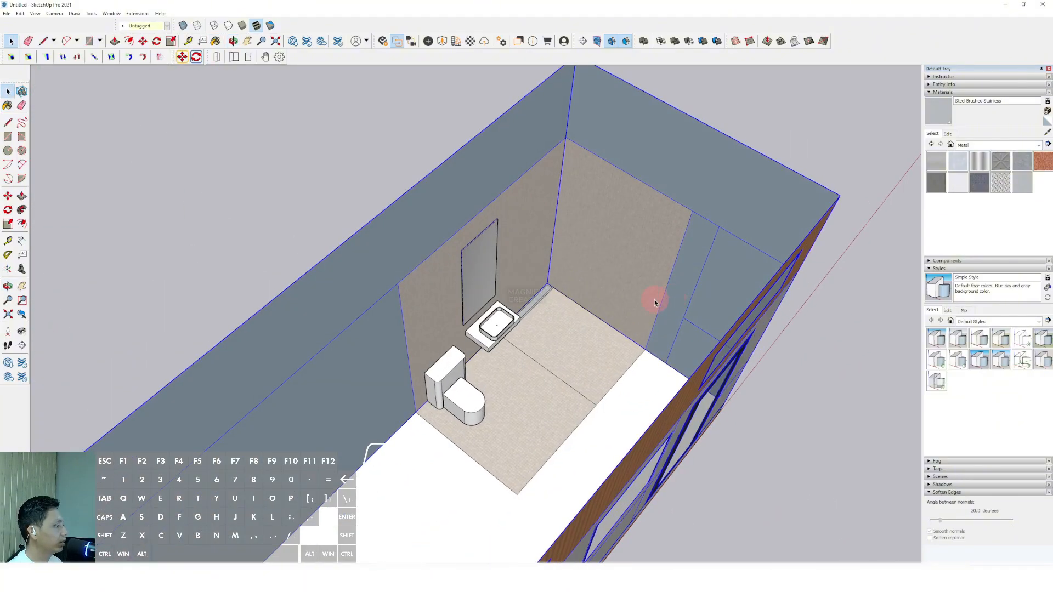
{"action": "key", "text": "d"}
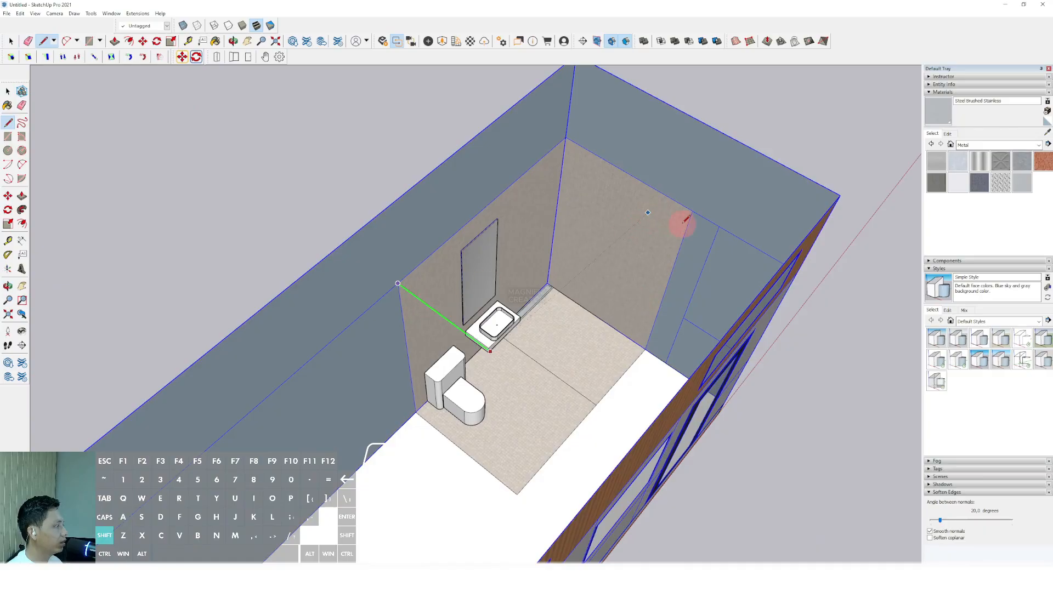
{"action": "left_click", "coordinate": [683, 219]}
{"action": "left_click", "coordinate": [532, 379]}
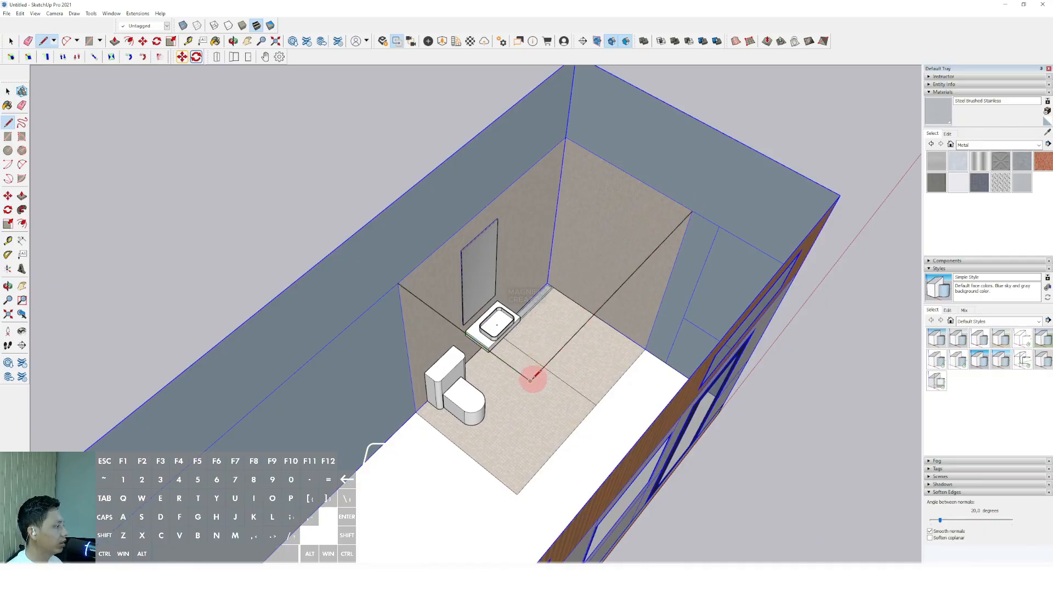
{"action": "left_click", "coordinate": [519, 492]}
{"action": "key", "text": "space"}
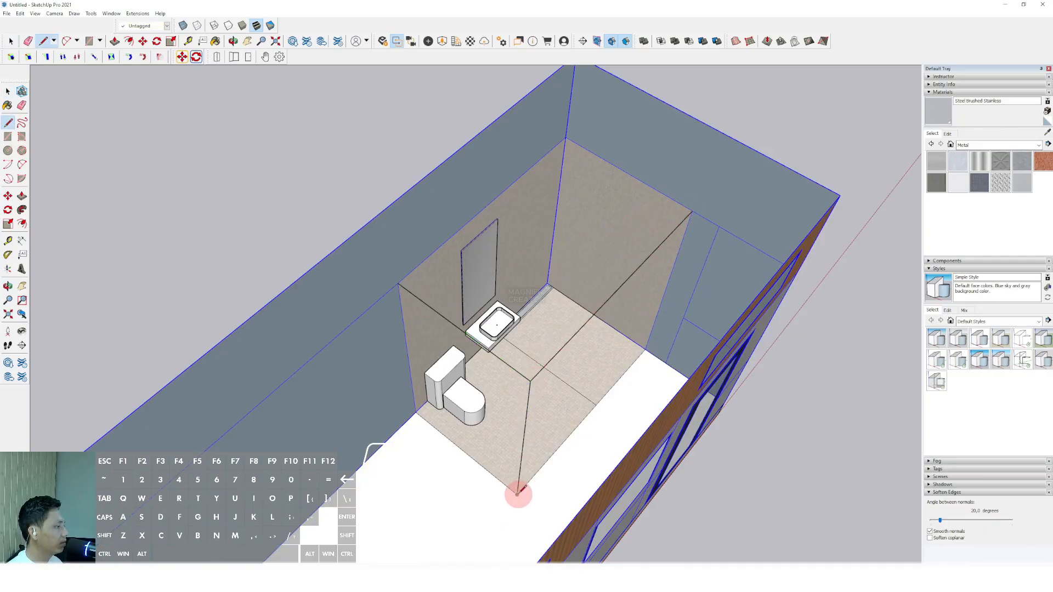
Close the side and front faces of the bathroom partition by tracing their open edges.
{"action": "left_click", "coordinate": [399, 286]}
{"action": "key", "text": "space"}
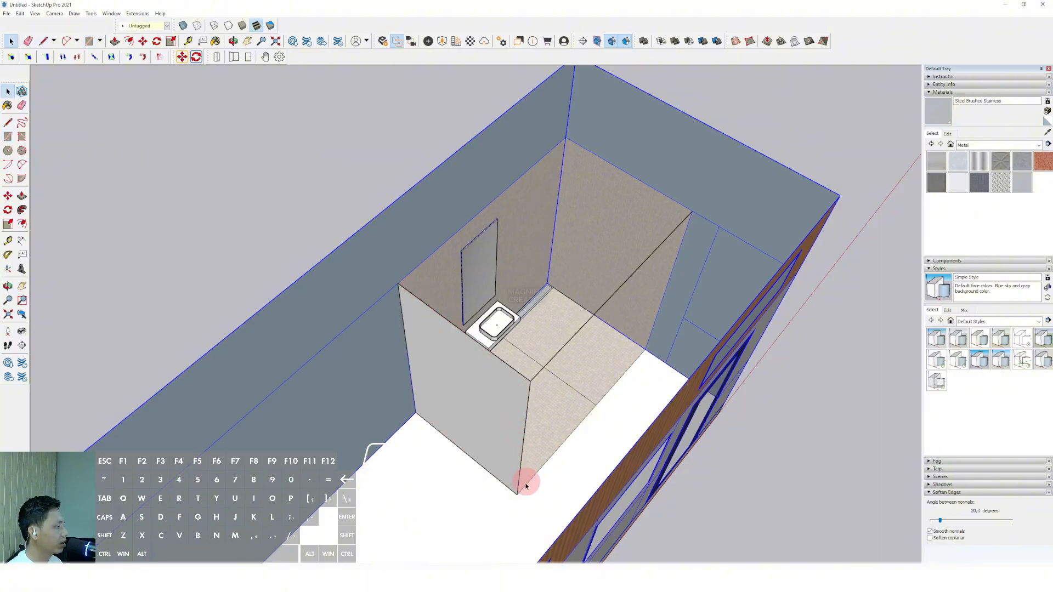
{"action": "left_click", "coordinate": [693, 213]}
{"action": "key", "text": "space"}
Draw a door-sized rectangle rising from the floor on the bathroom's front partition and select its face.
{"action": "middle_click_drag", "start_coordinate": [549, 351], "coordinate": [417, 384]}
{"action": "scroll", "coordinate": [502, 409], "scroll_direction": "up", "scroll_amount": 1}
{"action": "key", "text": "r"}
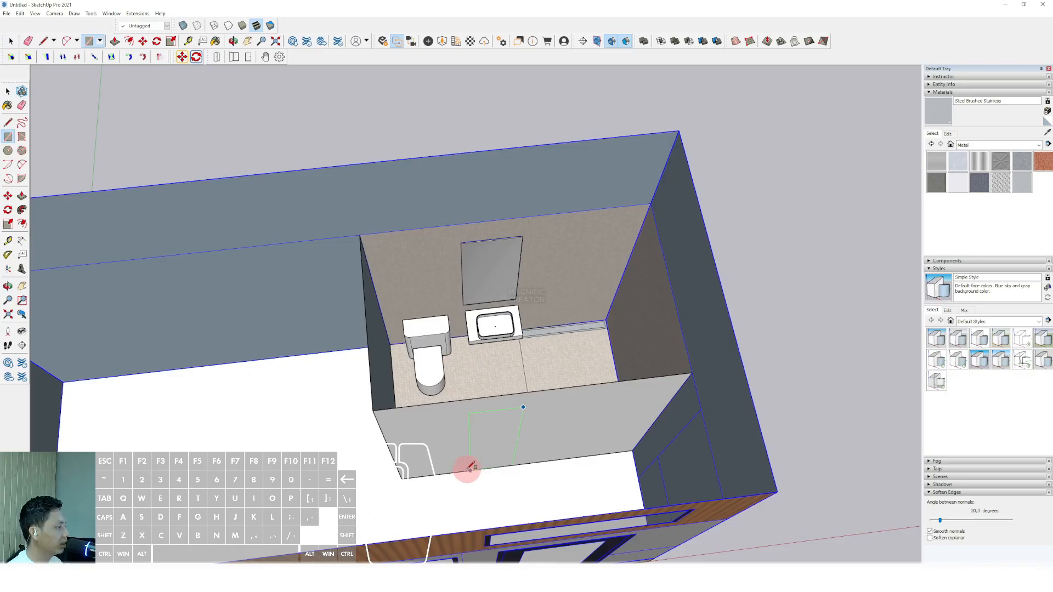
{"action": "left_click", "coordinate": [436, 475]}
{"action": "key", "text": "space"}
{"action": "scroll", "coordinate": [480, 447], "scroll_direction": "up", "scroll_amount": 3}
{"action": "left_click", "coordinate": [485, 441]}
{"action": "middle_click_drag", "start_coordinate": [491, 435], "coordinate": [680, 369]}
{"action": "scroll", "coordinate": [585, 399], "scroll_direction": "down", "scroll_amount": 3}
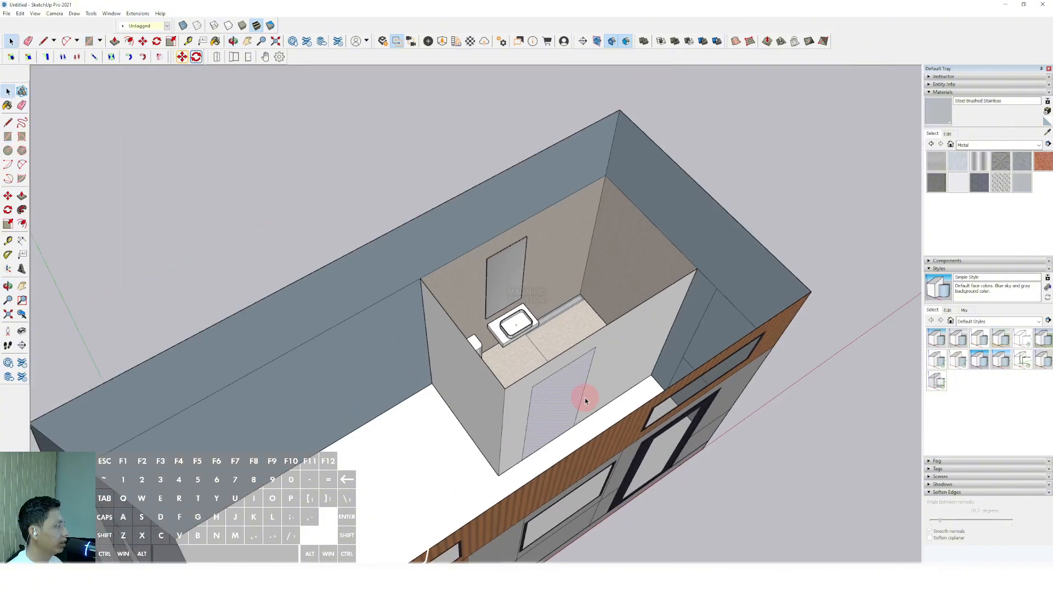
Start a new material and browse to the PROJECT folder on drive D for its texture image.
{"action": "left_click", "coordinate": [1038, 143]}
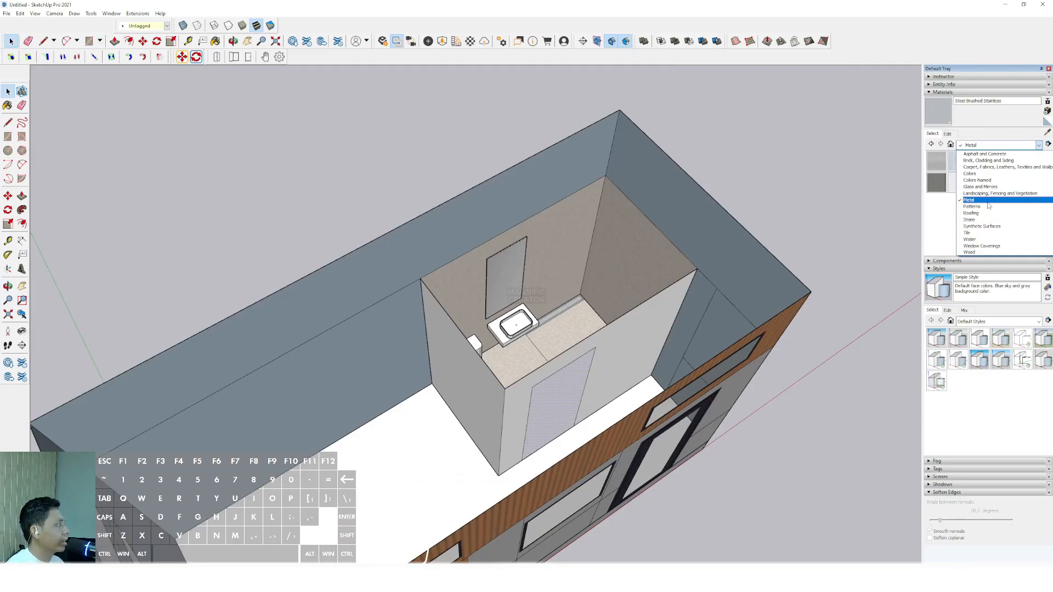
{"action": "left_click", "coordinate": [942, 227]}
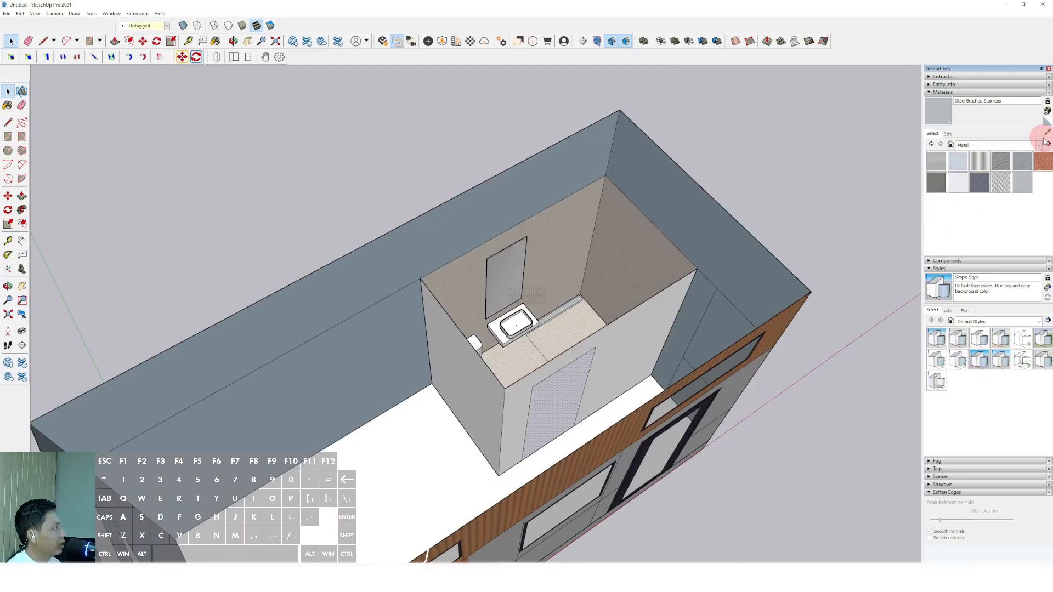
{"action": "left_click", "coordinate": [1047, 111]}
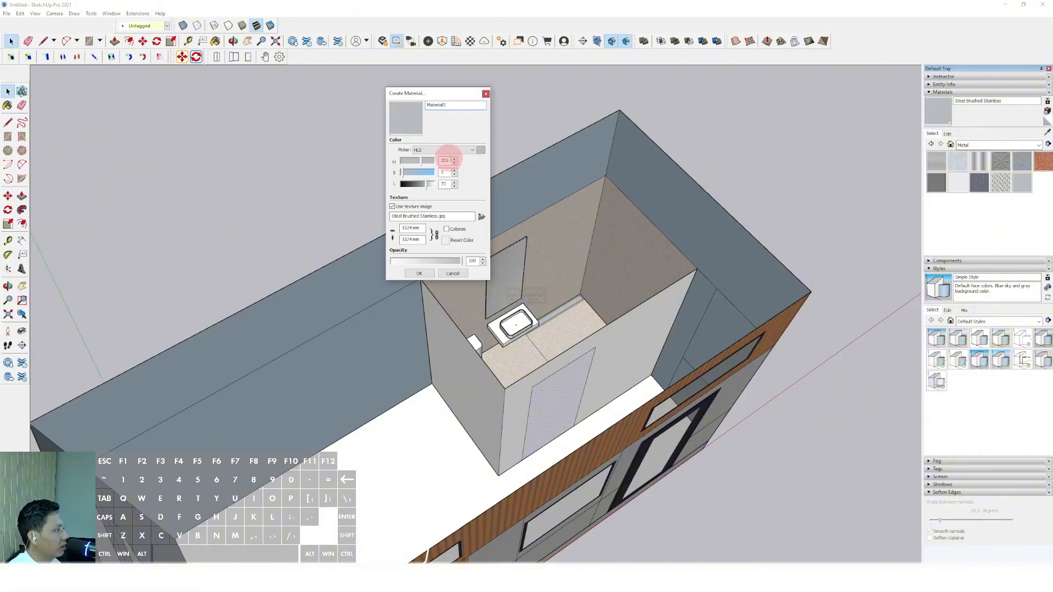
{"action": "left_click", "coordinate": [481, 217]}
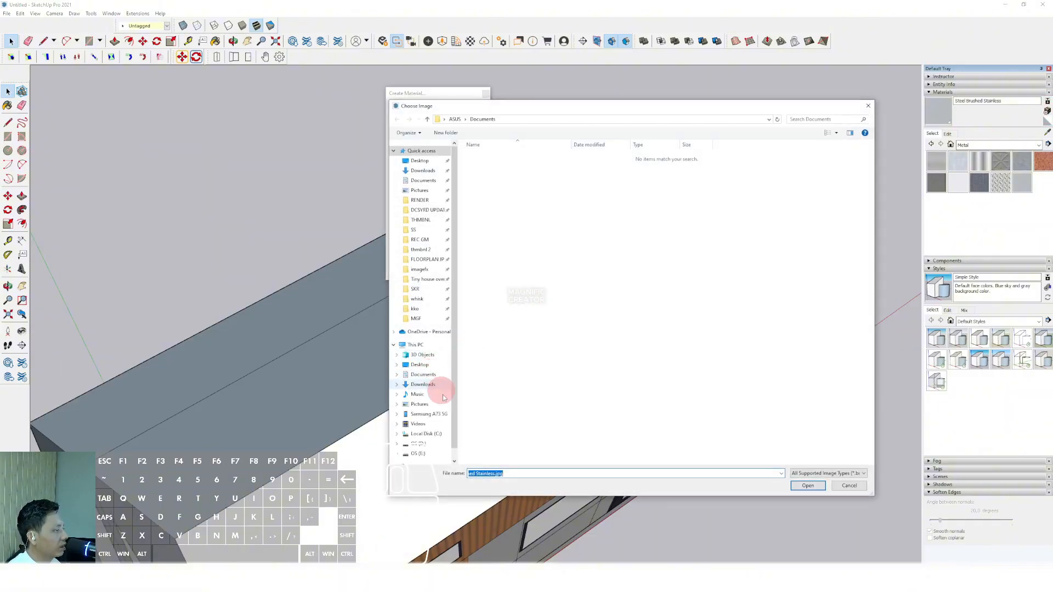
{"action": "left_click", "coordinate": [415, 444]}
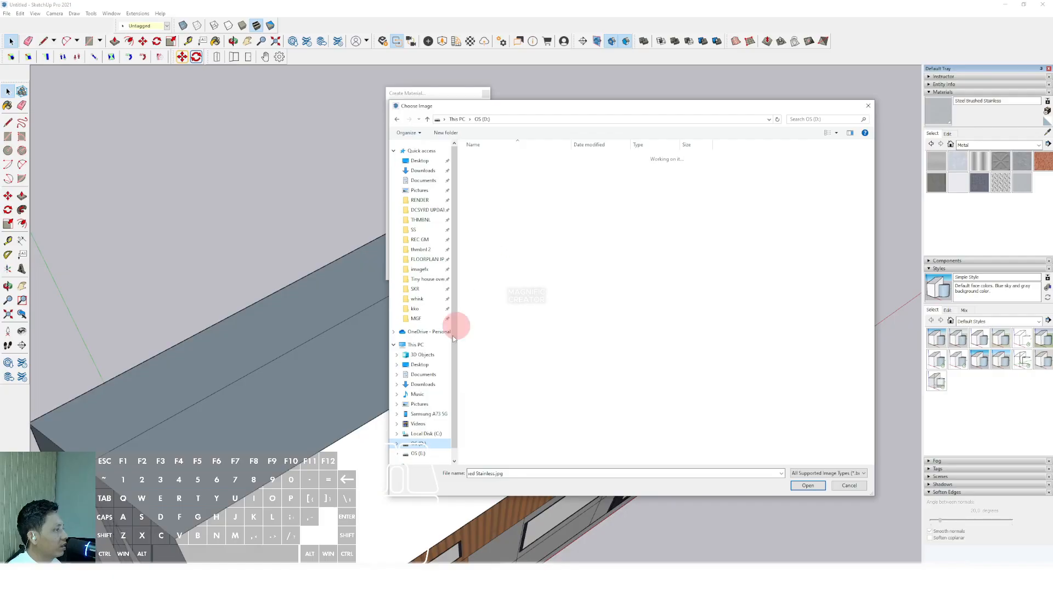
{"action": "left_click_drag", "start_coordinate": [536, 107], "coordinate": [506, 73]}
{"action": "left_click", "coordinate": [460, 189]}
{"action": "double_click", "coordinate": [460, 190]}
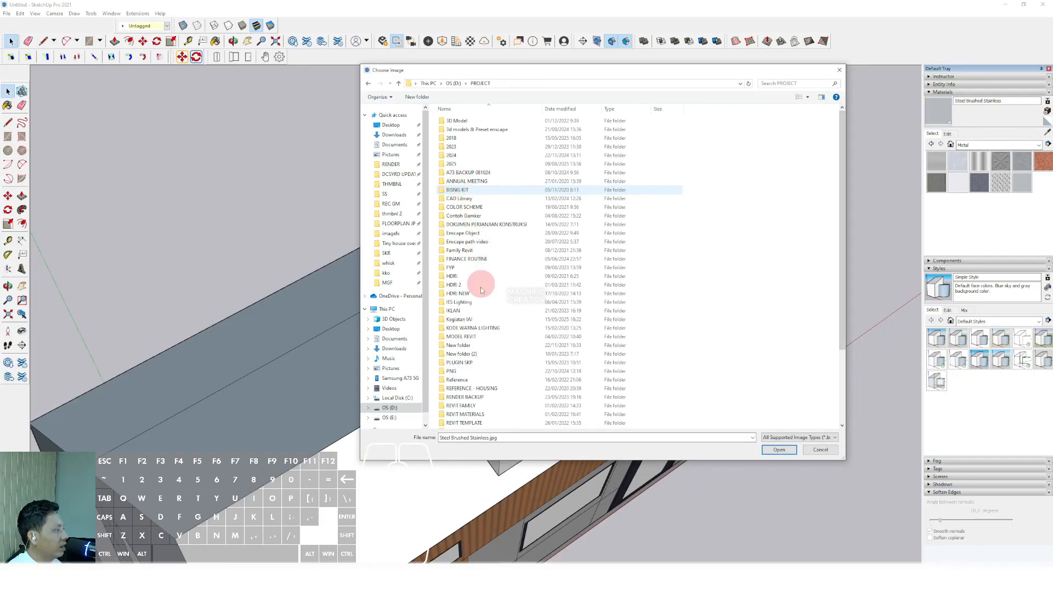
Load the pine light wood fine seamless texture from the Textures folder and create the material.
{"action": "double_click", "coordinate": [461, 383]}
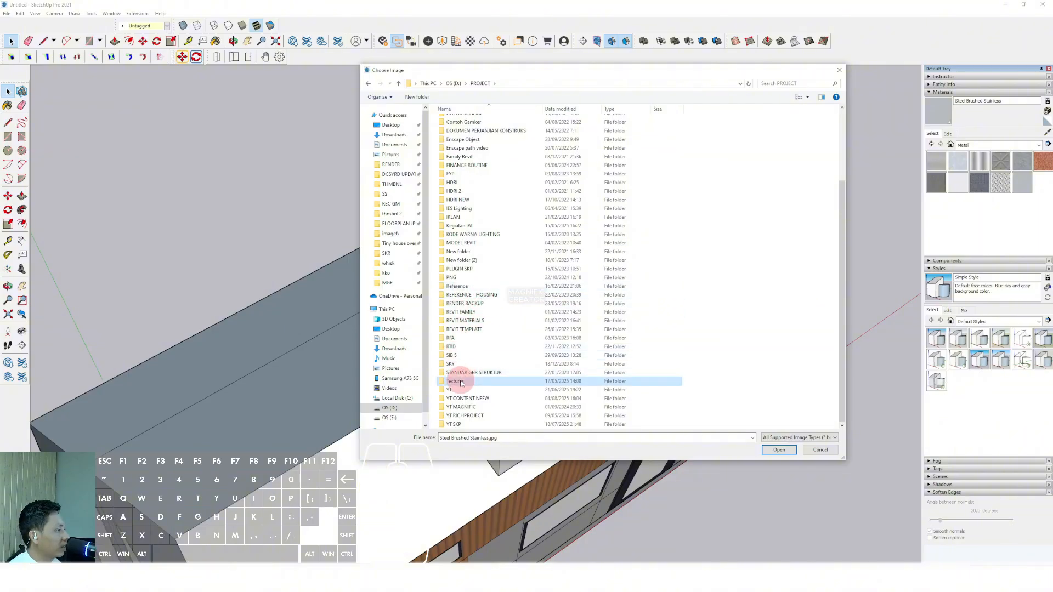
{"action": "double_click", "coordinate": [464, 346]}
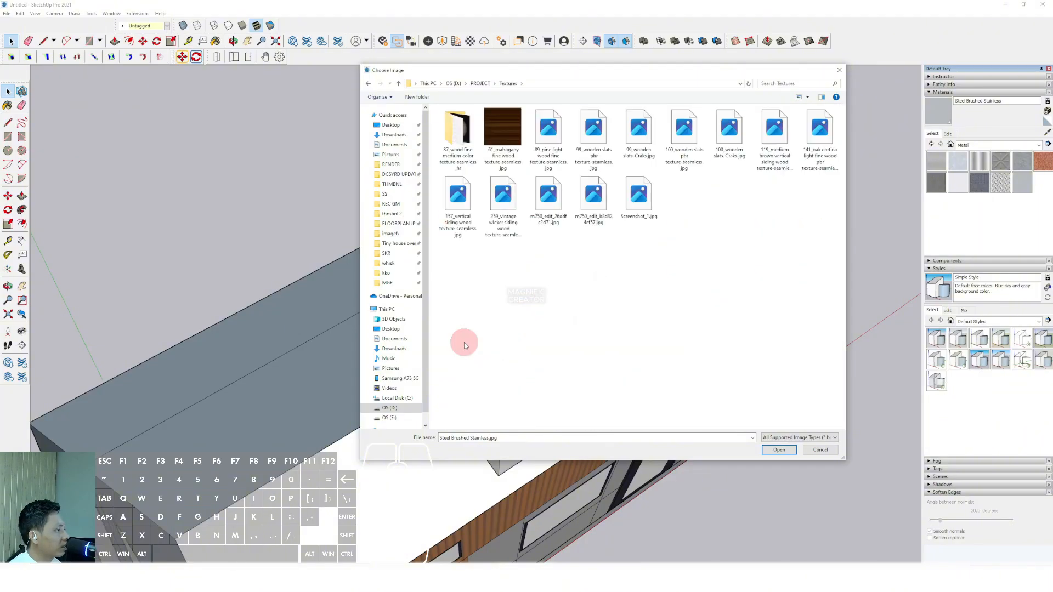
{"action": "left_click", "coordinate": [556, 131]}
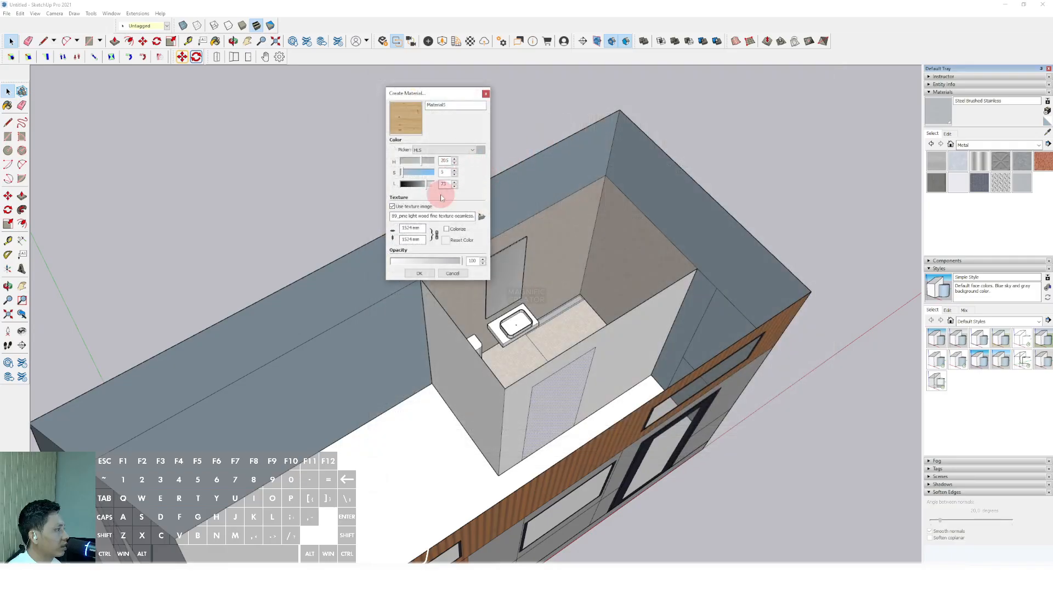
{"action": "left_click", "coordinate": [428, 273]}
{"action": "left_click", "coordinate": [939, 133]}
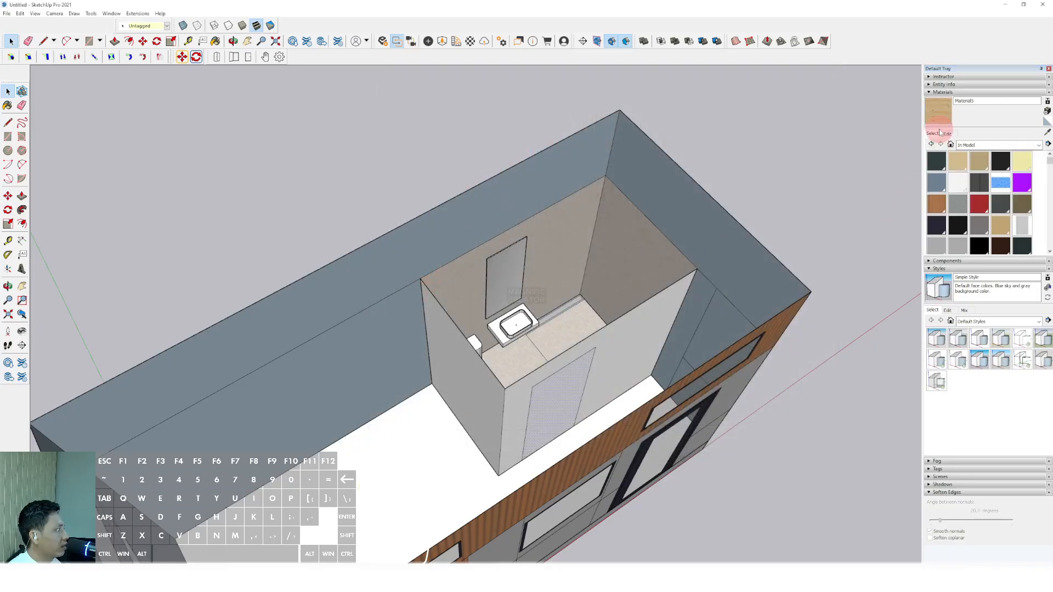
Open the building shell for editing and paint the interior of the bathroom's end wall and the long back wall with the new pine material.
{"action": "middle_click_drag", "start_coordinate": [567, 330], "coordinate": [627, 317]}
{"action": "key", "text": "space"}
{"action": "double_click", "coordinate": [722, 221]}
{"action": "left_click", "coordinate": [739, 241]}
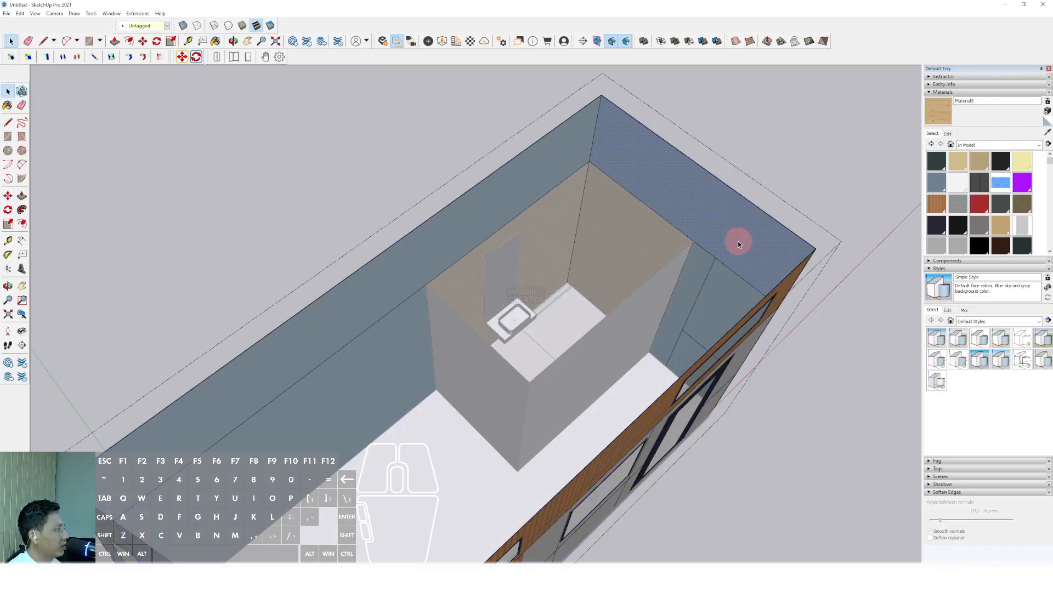
{"action": "key", "text": "b"}
{"action": "left_click", "coordinate": [714, 218]}
{"action": "middle_click_drag", "start_coordinate": [384, 369], "coordinate": [621, 259]}
{"action": "left_click", "coordinate": [621, 259]}
{"action": "scroll", "coordinate": [603, 262], "scroll_direction": "up", "scroll_amount": 1}
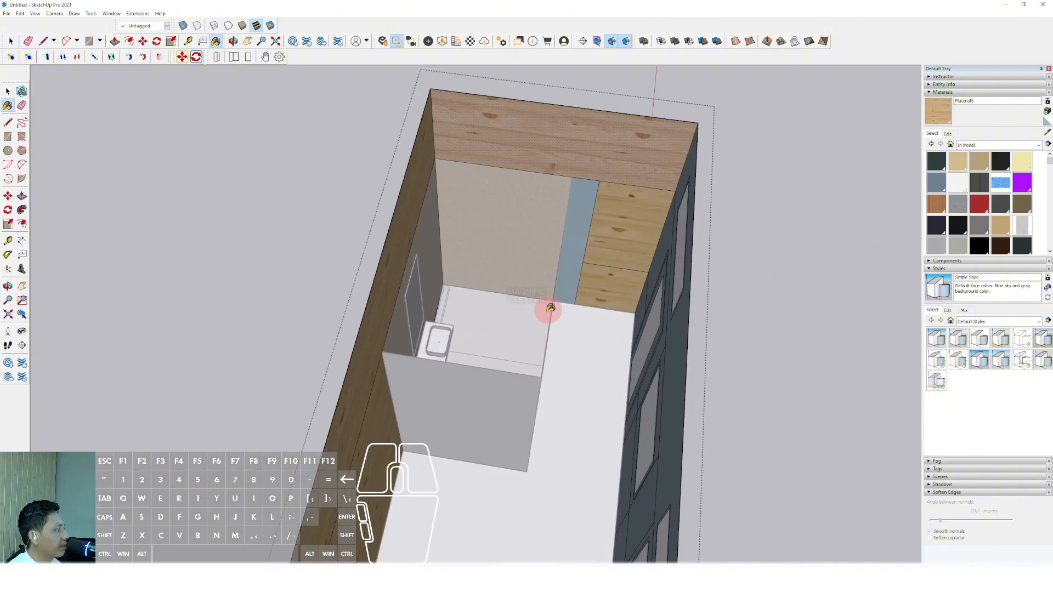
Paint all interior wall panels around the door and windows of the long front wall with the pine material.
{"action": "middle_click_drag", "start_coordinate": [886, 292], "coordinate": [625, 350]}
{"action": "left_click", "coordinate": [591, 247]}
{"action": "scroll", "coordinate": [426, 218], "scroll_direction": "up", "scroll_amount": 2}
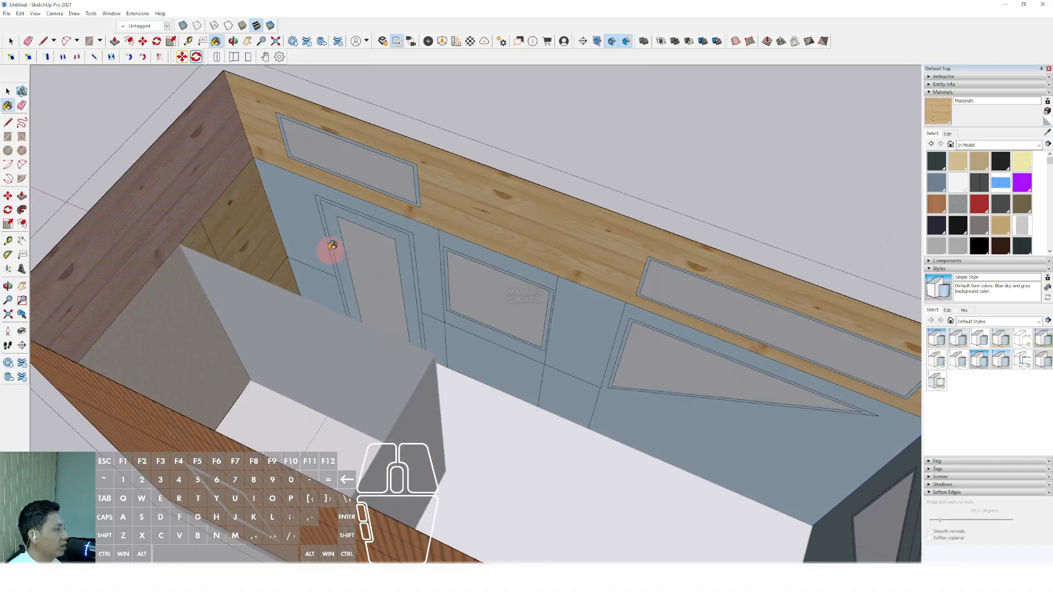
{"action": "left_click", "coordinate": [332, 246]}
{"action": "scroll", "coordinate": [330, 258], "scroll_direction": "up", "scroll_amount": 2}
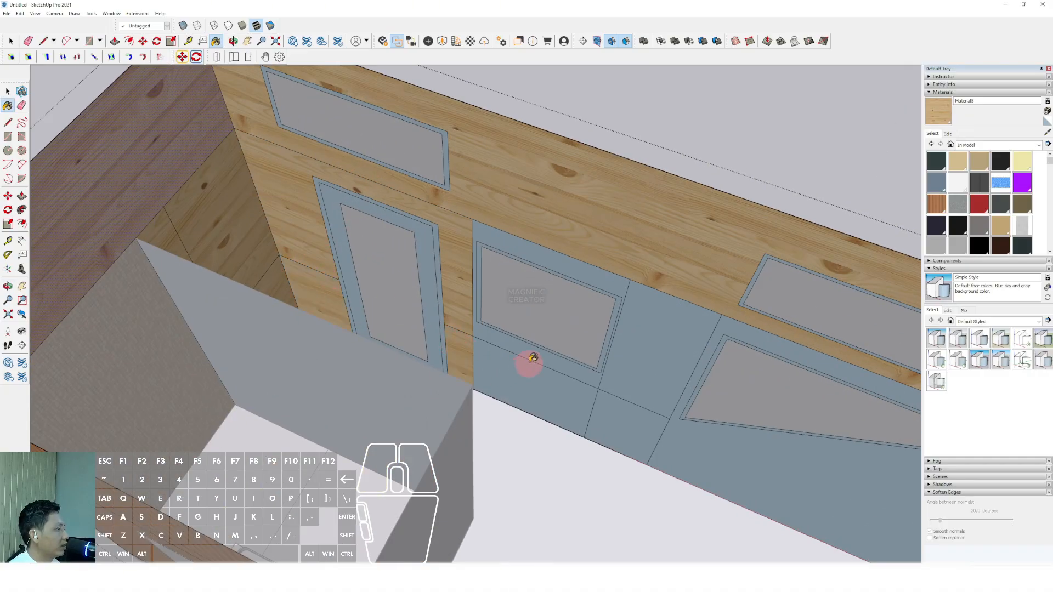
{"action": "left_click", "coordinate": [650, 370]}
{"action": "middle_click_drag", "start_coordinate": [406, 386], "coordinate": [620, 372]}
{"action": "left_click", "coordinate": [592, 341]}
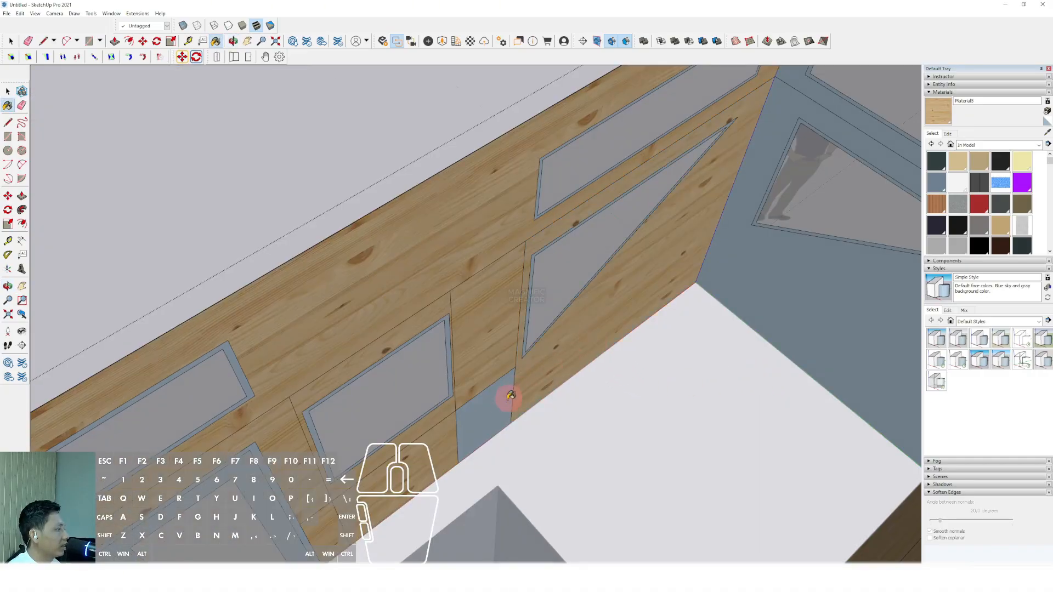
{"action": "left_click", "coordinate": [497, 407]}
Paint the interior panels of the end wall opposite the bathroom with the pine material.
{"action": "scroll", "coordinate": [529, 378], "scroll_direction": "down", "scroll_amount": 1}
{"action": "middle_click_drag", "start_coordinate": [531, 377], "coordinate": [436, 399], "text": "shift"}
{"action": "left_click", "coordinate": [660, 331]}
{"action": "left_click", "coordinate": [888, 284]}
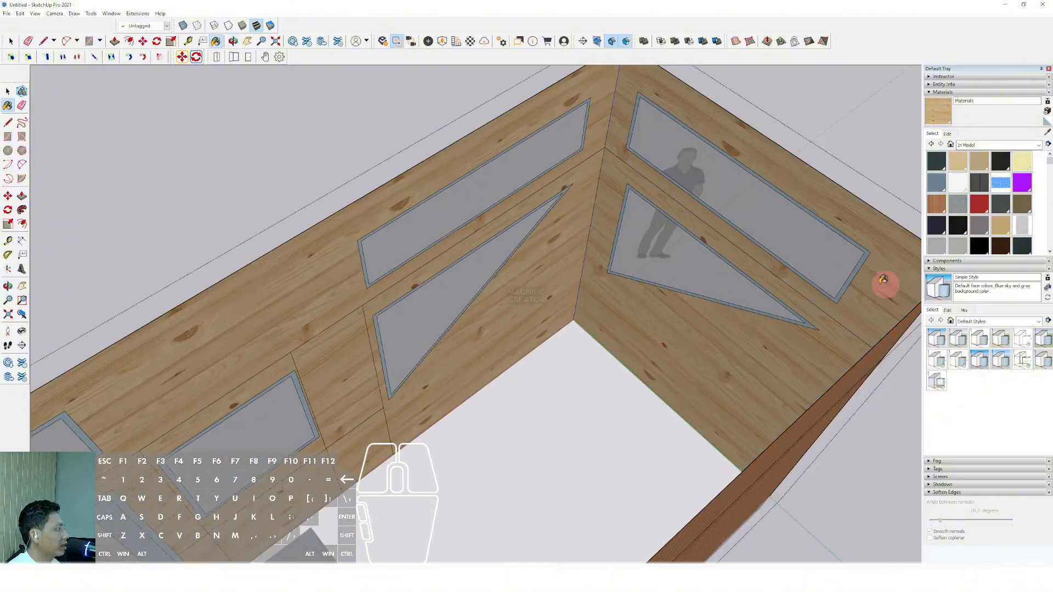
{"action": "middle_click_drag", "start_coordinate": [667, 290], "coordinate": [856, 269]}
{"action": "scroll", "coordinate": [781, 353], "scroll_direction": "down", "scroll_amount": 5}
{"action": "key", "text": "space"}
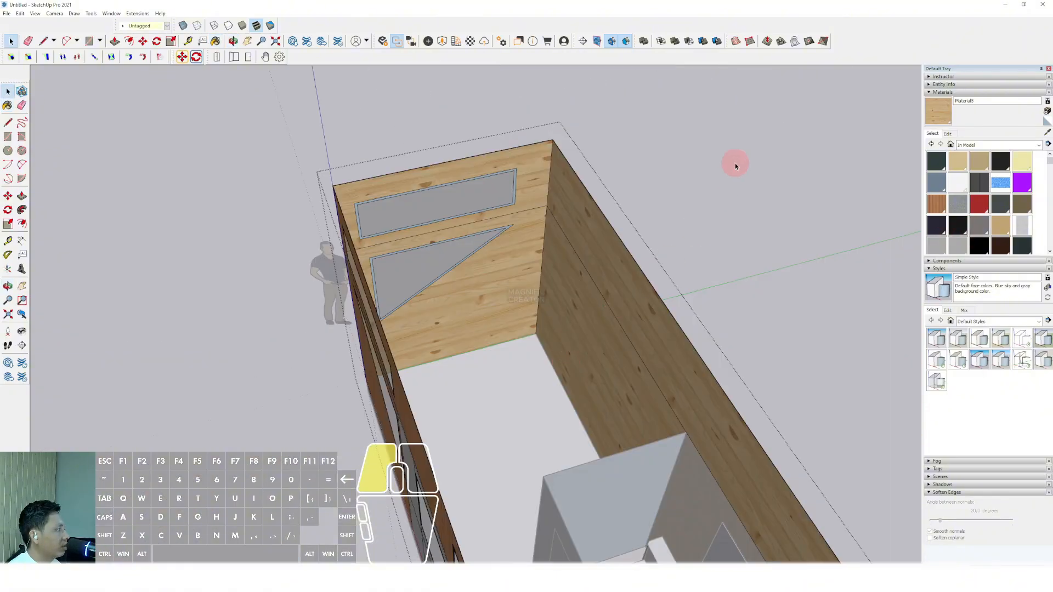
Sample the dark material from an exterior window frame and paint the interior frames of the end wall's two windows with it.
{"action": "middle_click_drag", "start_coordinate": [736, 164], "coordinate": [581, 298]}
{"action": "scroll", "coordinate": [581, 295], "scroll_direction": "up", "scroll_amount": 3}
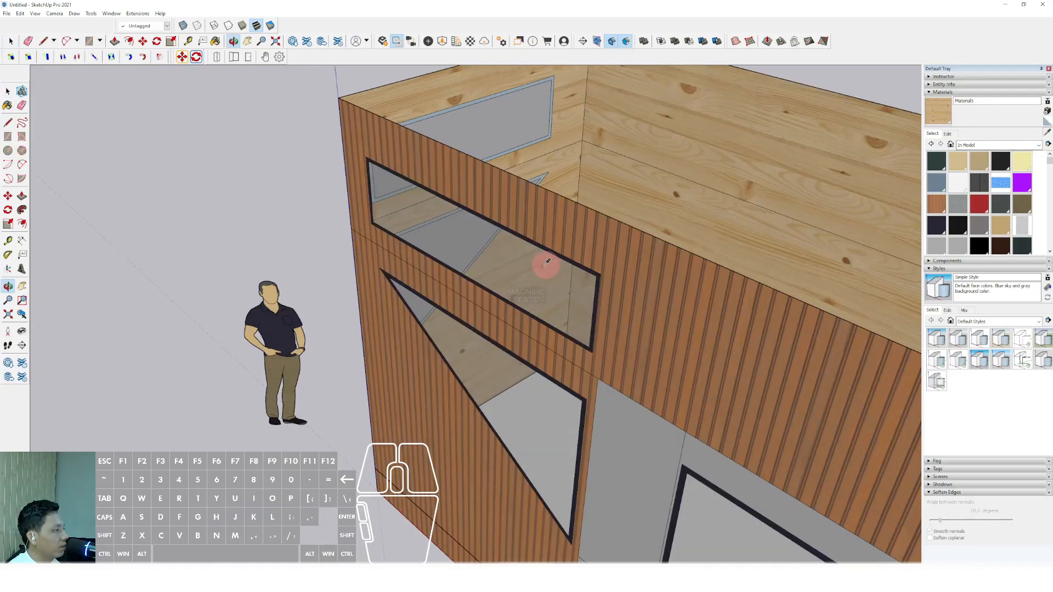
{"action": "scroll", "coordinate": [593, 282], "scroll_direction": "up", "scroll_amount": 5}
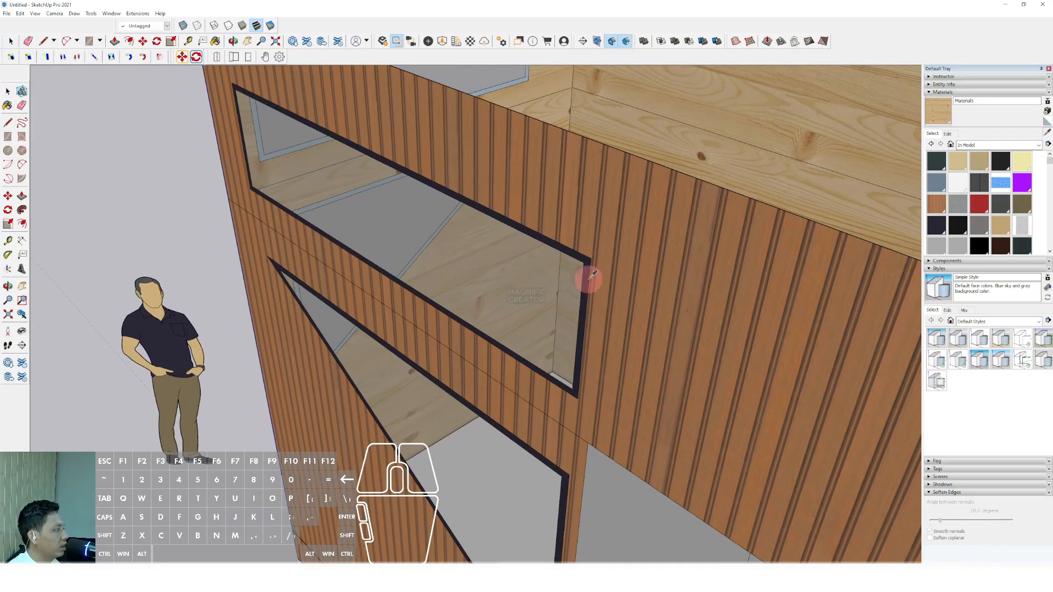
{"action": "scroll", "coordinate": [592, 282], "scroll_direction": "up", "scroll_amount": 10}
{"action": "key", "text": "space"}
{"action": "left_click", "coordinate": [541, 175]}
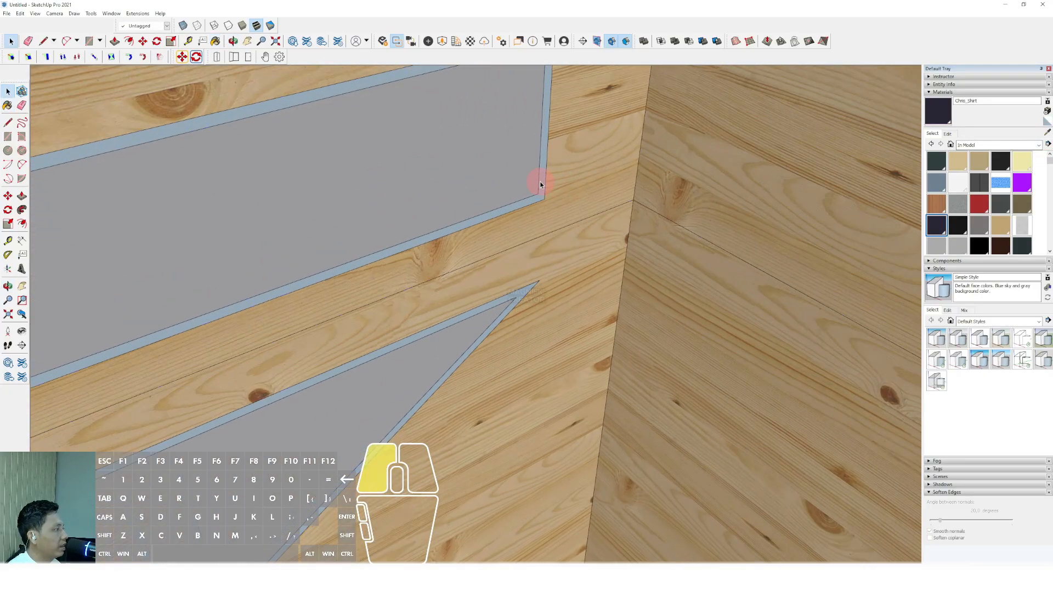
{"action": "key", "text": "b"}
{"action": "left_click", "coordinate": [544, 167]}
{"action": "scroll", "coordinate": [539, 269], "scroll_direction": "up", "scroll_amount": 2}
{"action": "left_click", "coordinate": [526, 294]}
{"action": "scroll", "coordinate": [543, 276], "scroll_direction": "down", "scroll_amount": 6}
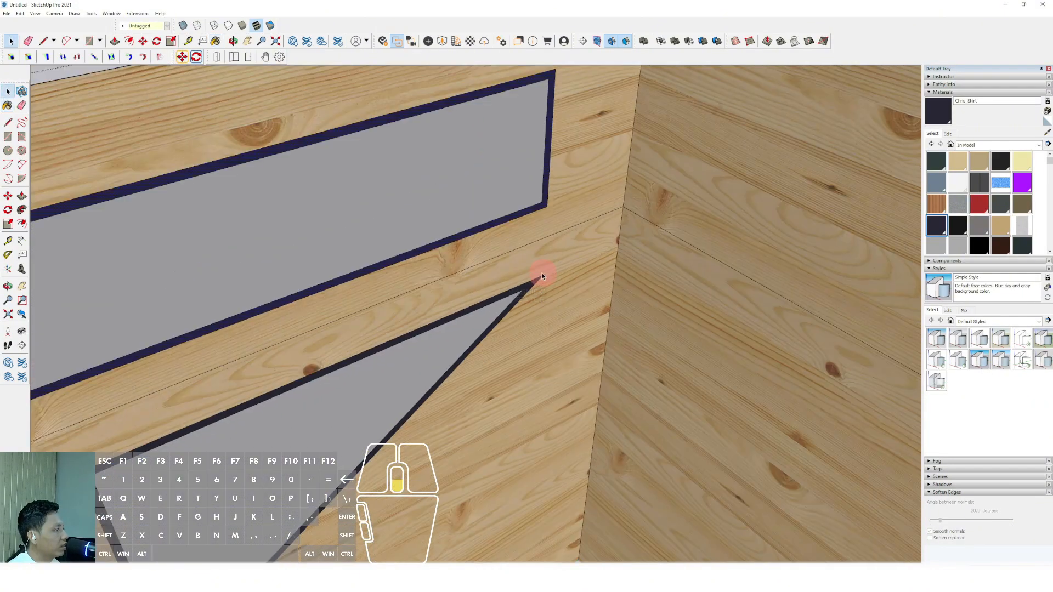
Paint the interior frames of the long front wall's upper, triangular and small rectangular windows with the dark frame material.
{"action": "middle_click_drag", "start_coordinate": [316, 351], "coordinate": [148, 330]}
{"action": "mouse_move", "coordinate": [148, 329]}
{"action": "middle_mouse_down", "text": "shift"}
{"action": "mouse_move", "coordinate": [437, 304]}
{"action": "mouse_move", "coordinate": [269, 271]}
{"action": "mouse_move", "coordinate": [510, 256]}
{"action": "mouse_move", "coordinate": [232, 285]}
{"action": "mouse_move", "coordinate": [261, 247]}
{"action": "mouse_move", "coordinate": [258, 231]}
{"action": "mouse_move", "coordinate": [481, 249]}
{"action": "mouse_move", "coordinate": [510, 299]}
{"action": "mouse_move", "coordinate": [631, 296]}
{"action": "middle_mouse_up", "text": "shift"}
{"action": "scroll", "coordinate": [269, 271], "scroll_direction": "up", "scroll_amount": 4}
{"action": "scroll", "coordinate": [232, 286], "scroll_direction": "up", "scroll_amount": 2}
{"action": "key", "text": "b"}
{"action": "left_click", "coordinate": [239, 282]}
{"action": "left_click", "coordinate": [253, 227]}
{"action": "scroll", "coordinate": [404, 254], "scroll_direction": "up", "scroll_amount": 4}
{"action": "key", "text": "b"}
{"action": "left_click", "coordinate": [399, 246]}
{"action": "key", "text": "space"}
{"action": "scroll", "coordinate": [434, 280], "scroll_direction": "down", "scroll_amount": 3}
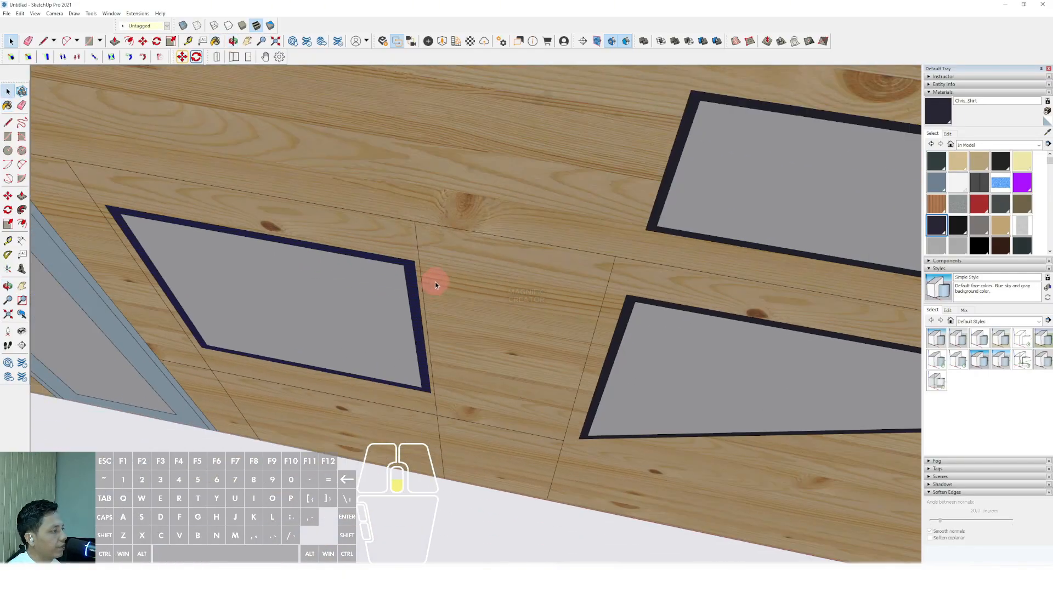
Paint the interior of the entrance door and its surrounding frame with the dark frame material and close the building shell group.
{"action": "middle_click_drag", "start_coordinate": [435, 282], "coordinate": [593, 286]}
{"action": "scroll", "coordinate": [304, 255], "scroll_direction": "up", "scroll_amount": 5}
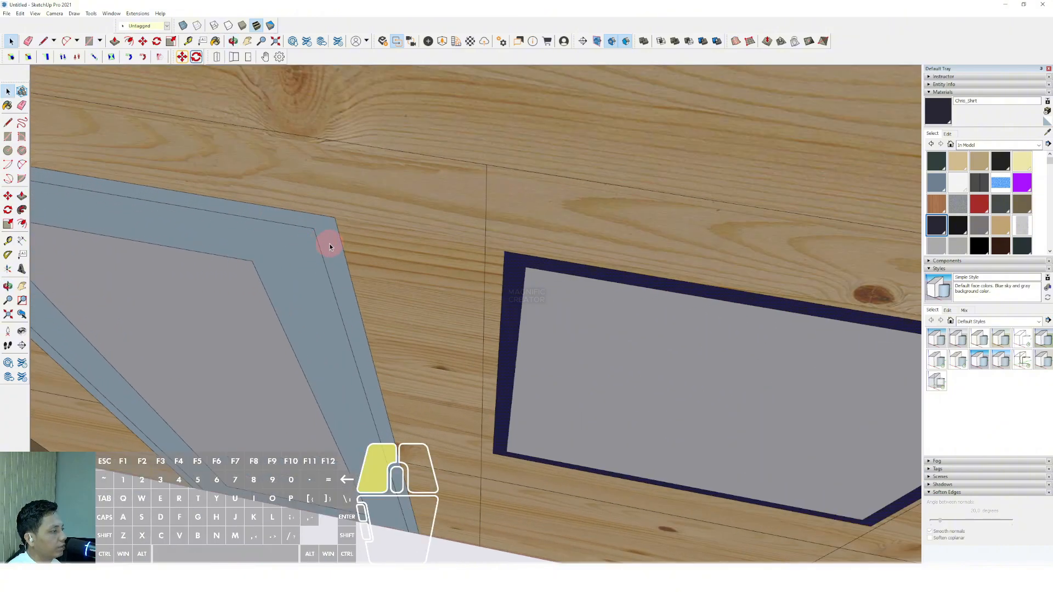
{"action": "key", "text": "b"}
{"action": "left_click", "coordinate": [309, 248]}
{"action": "scroll", "coordinate": [345, 264], "scroll_direction": "down", "scroll_amount": 3}
{"action": "scroll", "coordinate": [348, 176], "scroll_direction": "up", "scroll_amount": 1}
{"action": "left_click", "coordinate": [347, 176]}
{"action": "scroll", "coordinate": [466, 248], "scroll_direction": "down", "scroll_amount": 4}
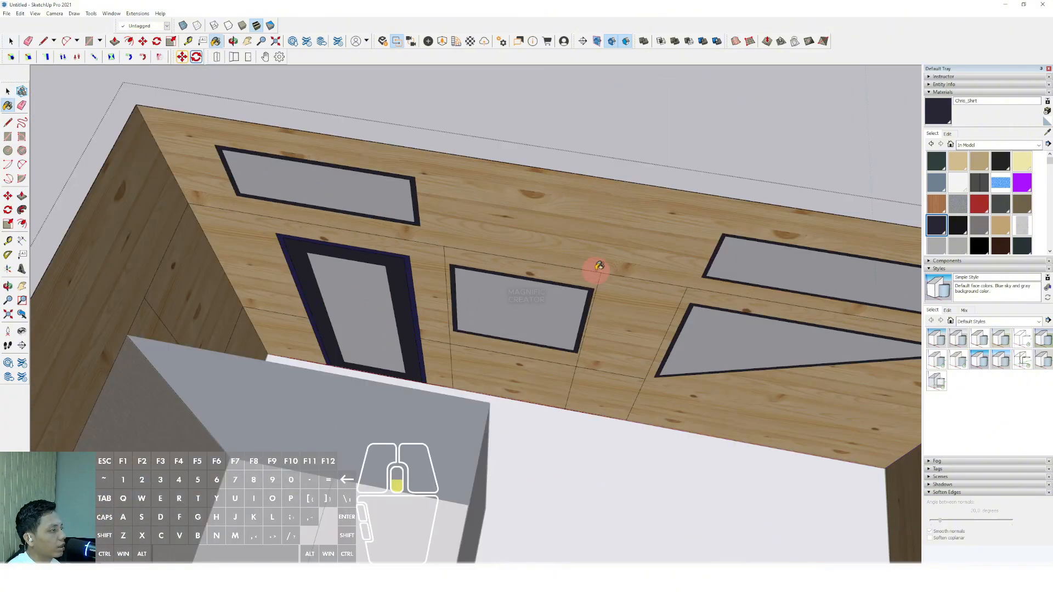
{"action": "middle_click_drag", "start_coordinate": [153, 252], "coordinate": [335, 249]}
{"action": "scroll", "coordinate": [334, 249], "scroll_direction": "down", "scroll_amount": 2}
{"action": "middle_click_drag", "start_coordinate": [403, 253], "coordinate": [307, 229]}
{"action": "middle_click_drag", "start_coordinate": [406, 231], "coordinate": [428, 329], "text": "shift"}
{"action": "key", "text": "space"}
{"action": "left_click", "coordinate": [760, 203]}
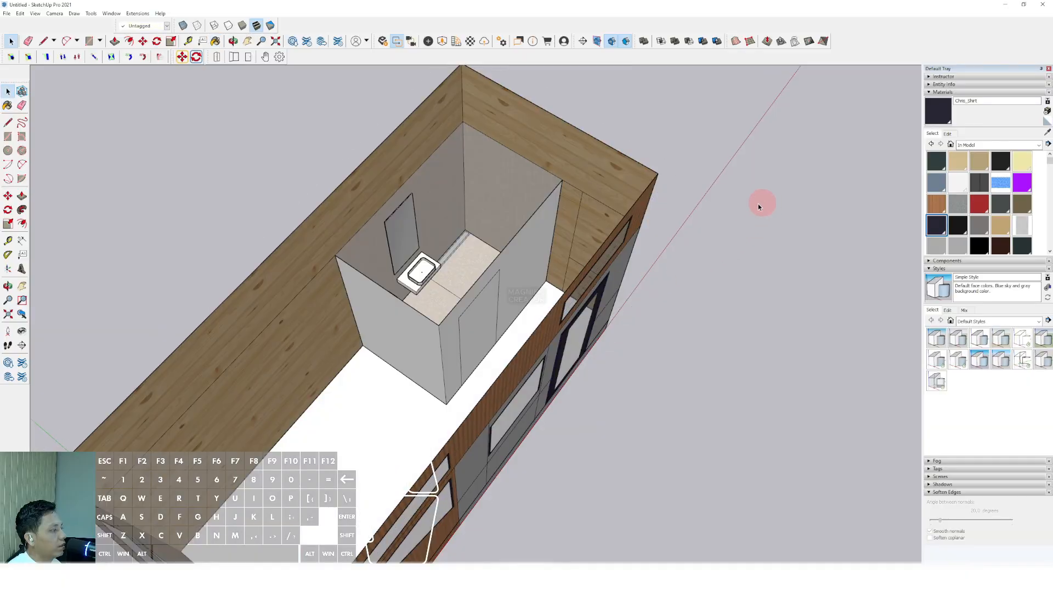
Paint the bathroom's two outer walls facing the room with the Beadboard material from Brick, Cladding and Siding.
{"action": "scroll", "coordinate": [393, 236], "scroll_direction": "up", "scroll_amount": 3}
{"action": "middle_click_drag", "start_coordinate": [384, 233], "coordinate": [412, 205]}
{"action": "middle_click_drag", "start_coordinate": [653, 228], "coordinate": [648, 252], "text": "shift"}
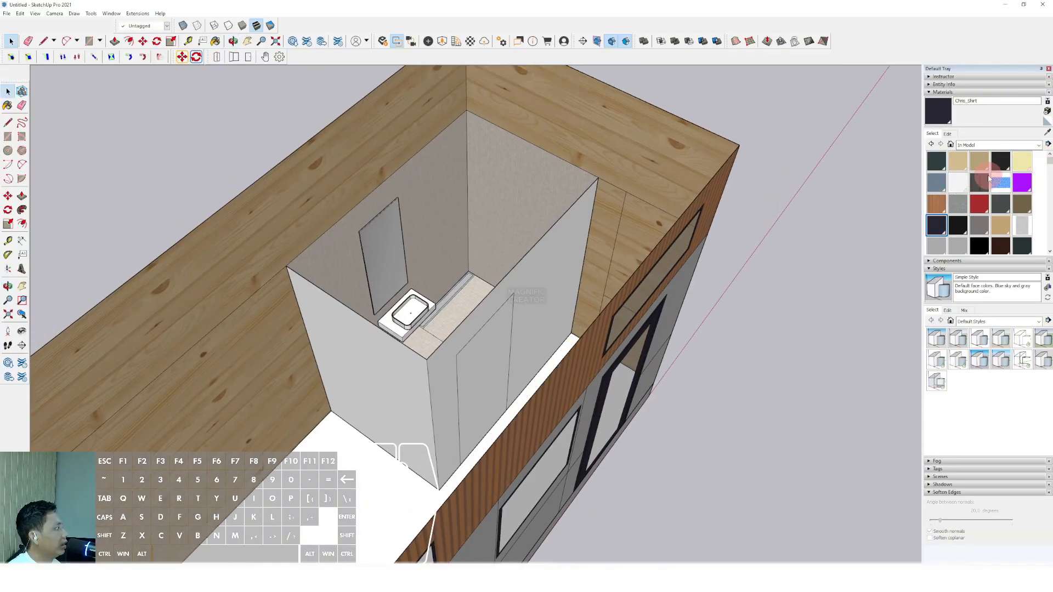
{"action": "left_click", "coordinate": [1037, 145]}
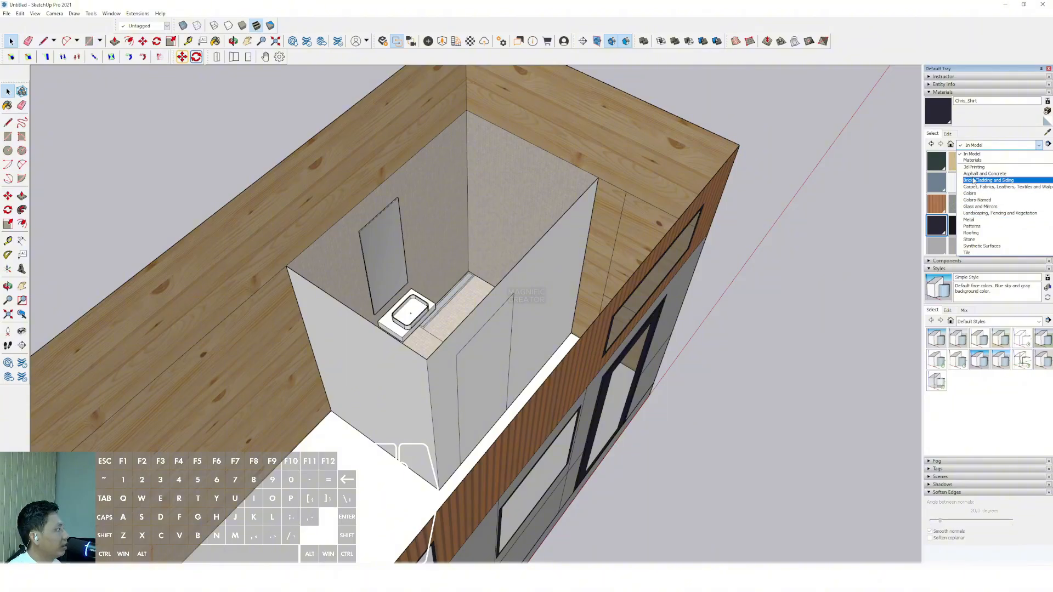
{"action": "left_click", "coordinate": [973, 181]}
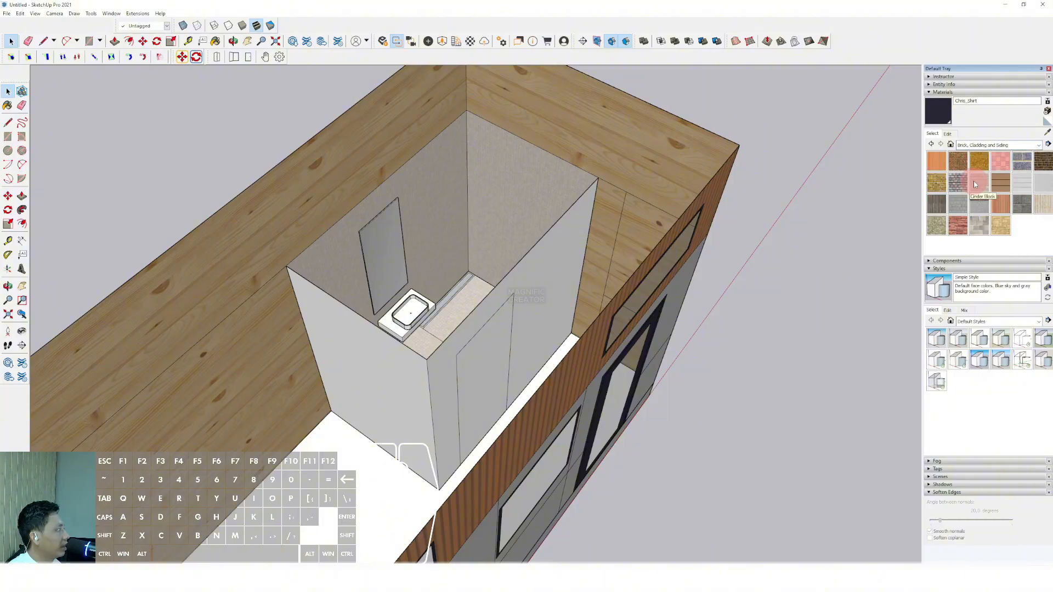
{"action": "left_click", "coordinate": [937, 163]}
{"action": "scroll", "coordinate": [510, 318], "scroll_direction": "up", "scroll_amount": 1}
{"action": "middle_click_drag", "start_coordinate": [491, 320], "coordinate": [513, 319]}
{"action": "key", "text": "space"}
{"action": "triple_click", "coordinate": [559, 269]}
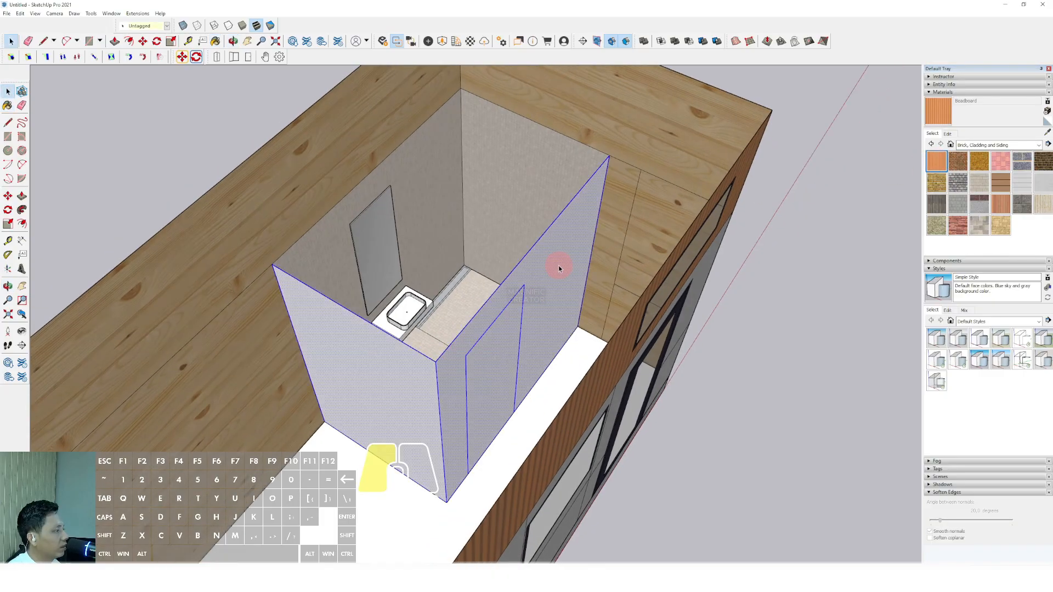
{"action": "left_click", "coordinate": [556, 267]}
{"action": "left_click", "coordinate": [377, 395]}
{"action": "middle_click_drag", "start_coordinate": [411, 372], "coordinate": [463, 374]}
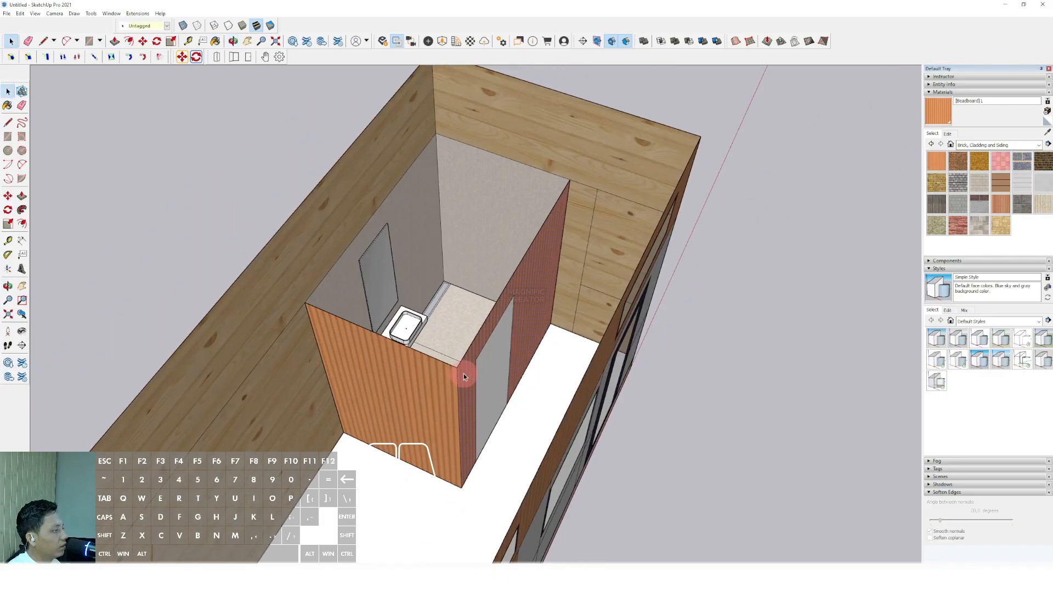
Reduce the saturation and raise the lightness of the Beadboard material to get a pale wood tone.
{"action": "left_click", "coordinate": [948, 134]}
{"action": "left_click", "coordinate": [955, 188]}
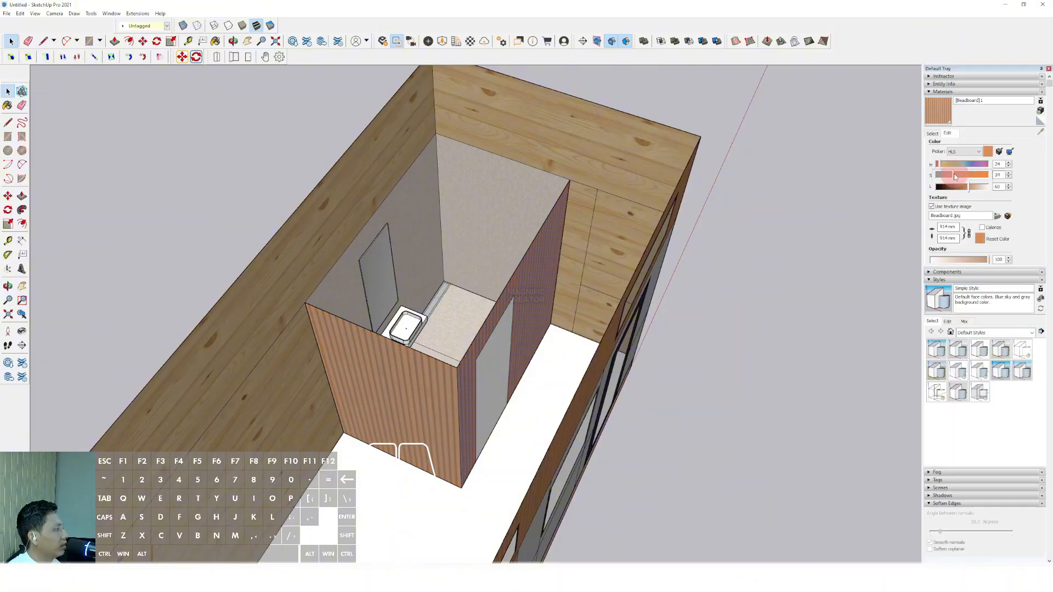
{"action": "left_click_drag", "start_coordinate": [976, 187], "coordinate": [974, 189]}
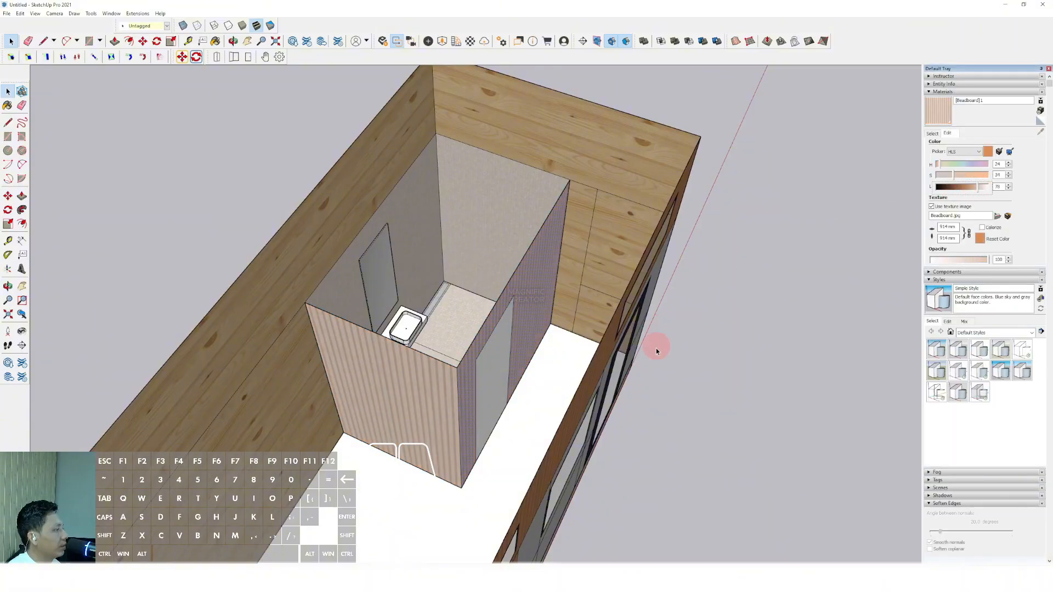
Paint the bathroom door panel grey on its outer and inner sides with Color M03 from the Colors collection.
{"action": "left_click", "coordinate": [932, 134]}
{"action": "left_click", "coordinate": [993, 145]}
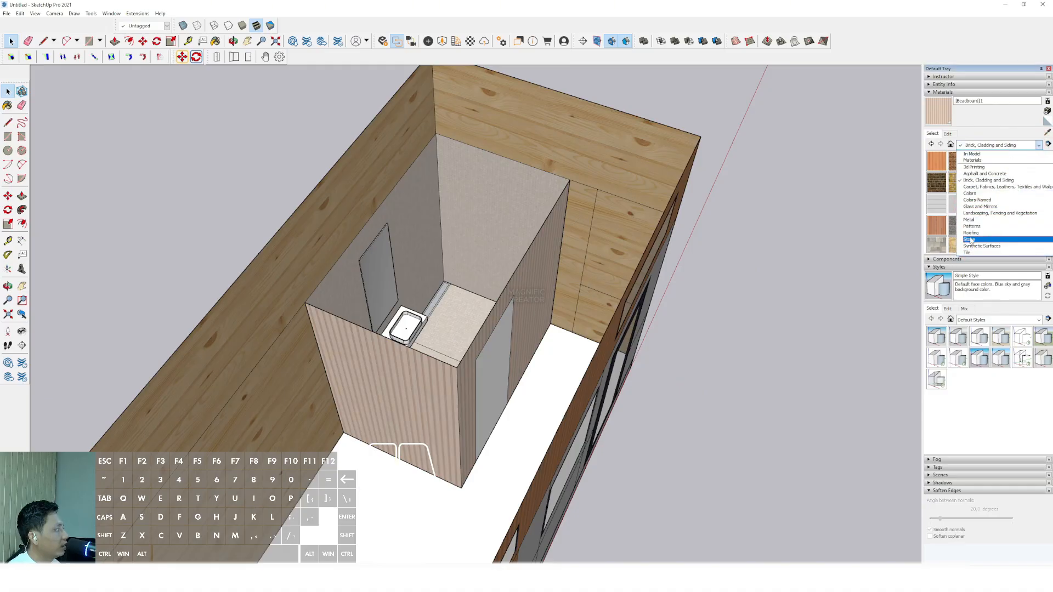
{"action": "left_click", "coordinate": [971, 194]}
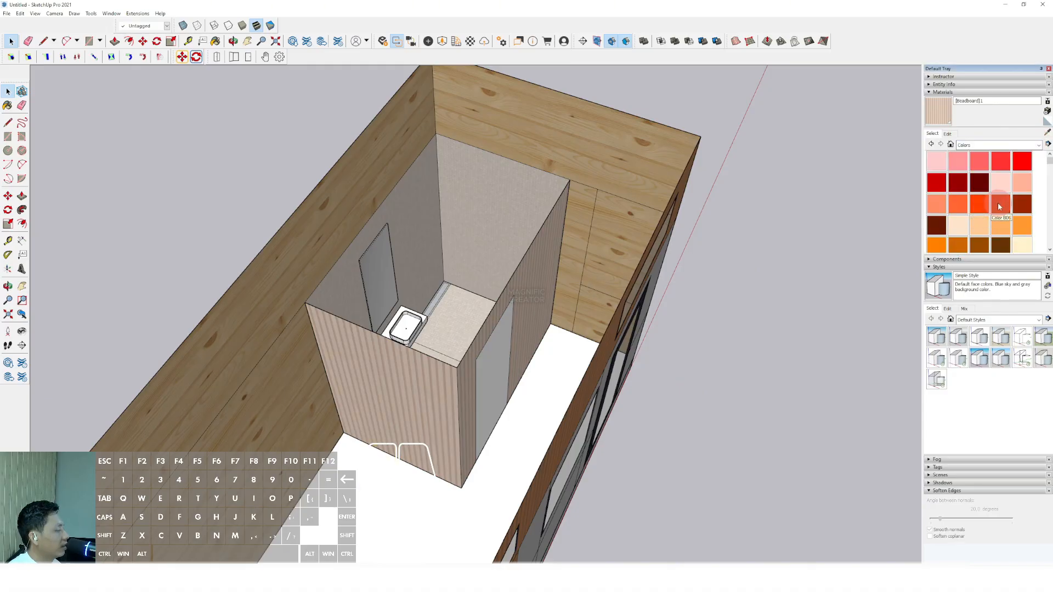
{"action": "scroll", "coordinate": [995, 207], "scroll_direction": "down", "scroll_amount": 5}
{"action": "scroll", "coordinate": [994, 207], "scroll_direction": "down", "scroll_amount": 3}
{"action": "left_click", "coordinate": [1019, 230]}
{"action": "scroll", "coordinate": [518, 355], "scroll_direction": "up", "scroll_amount": 4}
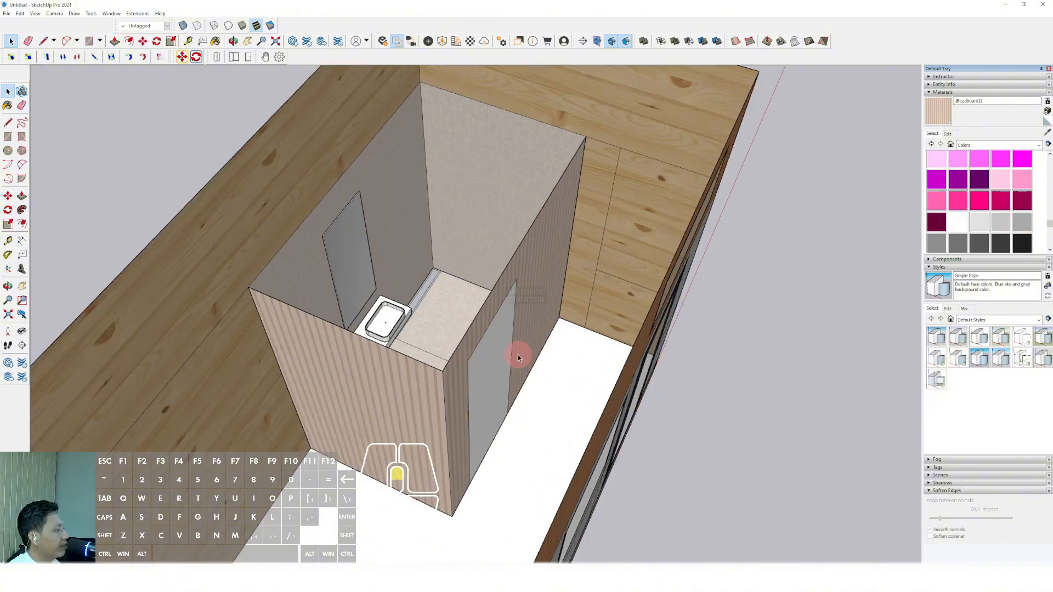
{"action": "scroll", "coordinate": [496, 355], "scroll_direction": "up", "scroll_amount": 2}
{"action": "left_click", "coordinate": [493, 360]}
{"action": "middle_click_drag", "start_coordinate": [493, 359], "coordinate": [762, 357]}
{"action": "left_click", "coordinate": [607, 286]}
{"action": "scroll", "coordinate": [609, 286], "scroll_direction": "down", "scroll_amount": 1}
{"action": "key", "text": "space"}
Sample the pale Beadboard material from the bathroom's outer wall and paint the inner faces of the partition walls with it.
{"action": "left_click", "coordinate": [1049, 132]}
{"action": "middle_click_drag", "start_coordinate": [470, 171], "coordinate": [471, 192]}
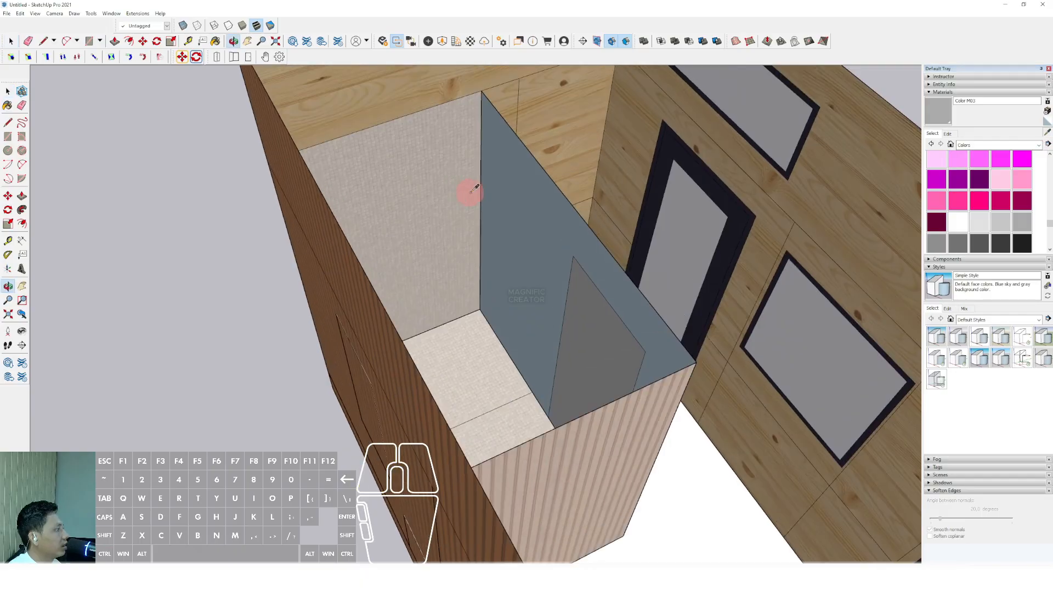
{"action": "left_click", "coordinate": [602, 437]}
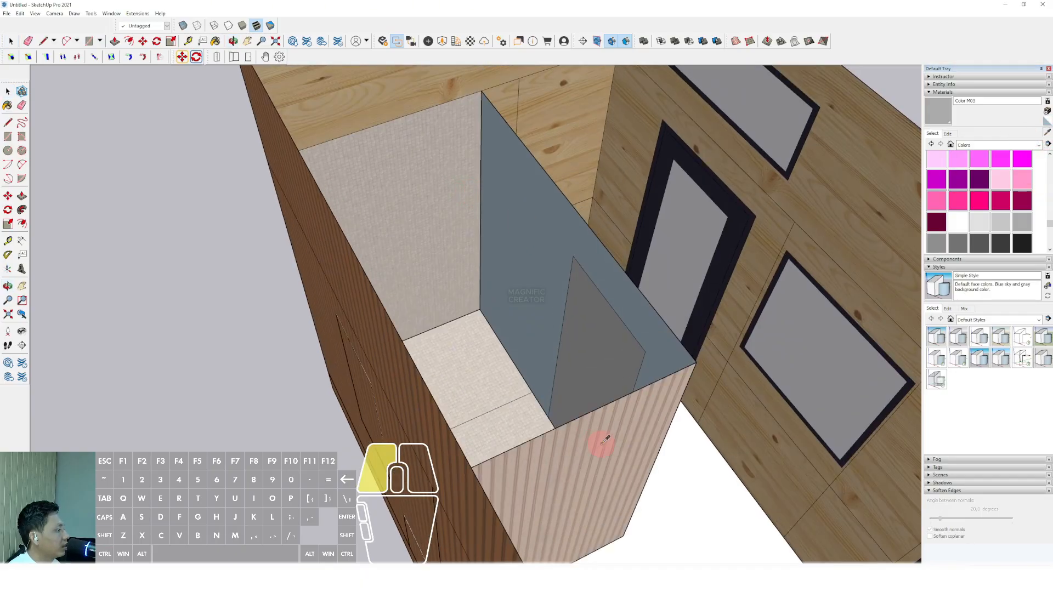
{"action": "scroll", "coordinate": [661, 347], "scroll_direction": "up", "scroll_amount": 1}
{"action": "left_click", "coordinate": [661, 347]}
{"action": "middle_click_drag", "start_coordinate": [673, 405], "coordinate": [654, 444]}
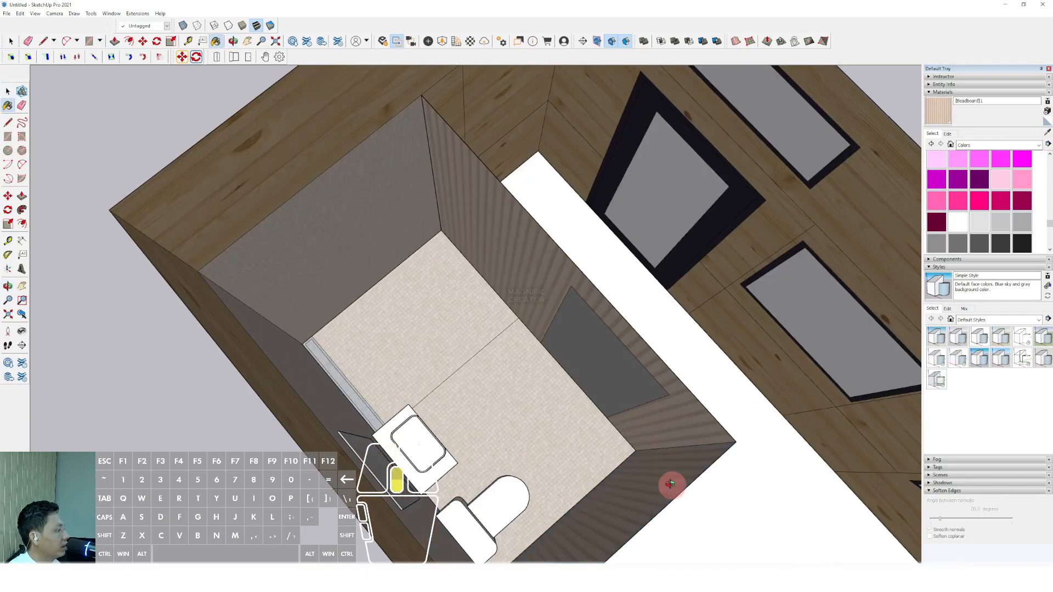
{"action": "middle_click_drag", "start_coordinate": [670, 484], "coordinate": [180, 326]}
{"action": "key", "text": "space"}
Select all the connected bathroom wall geometry and make it a group.
{"action": "scroll", "coordinate": [624, 330], "scroll_direction": "down", "scroll_amount": 4}
{"action": "scroll", "coordinate": [569, 353], "scroll_direction": "up", "scroll_amount": 4}
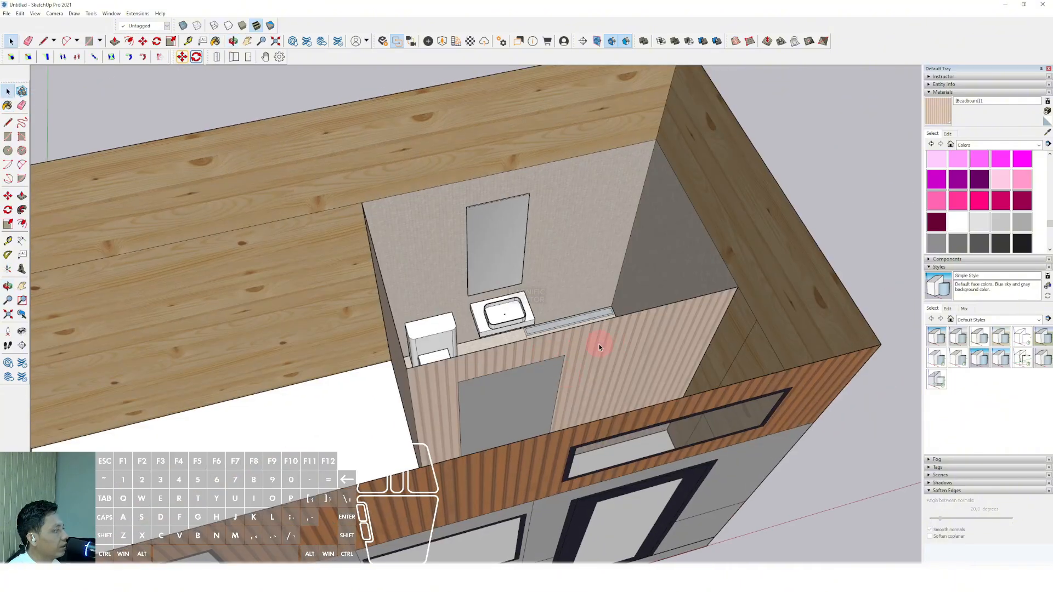
{"action": "scroll", "coordinate": [600, 348], "scroll_direction": "down", "scroll_amount": 3}
{"action": "scroll", "coordinate": [564, 364], "scroll_direction": "up", "scroll_amount": 2}
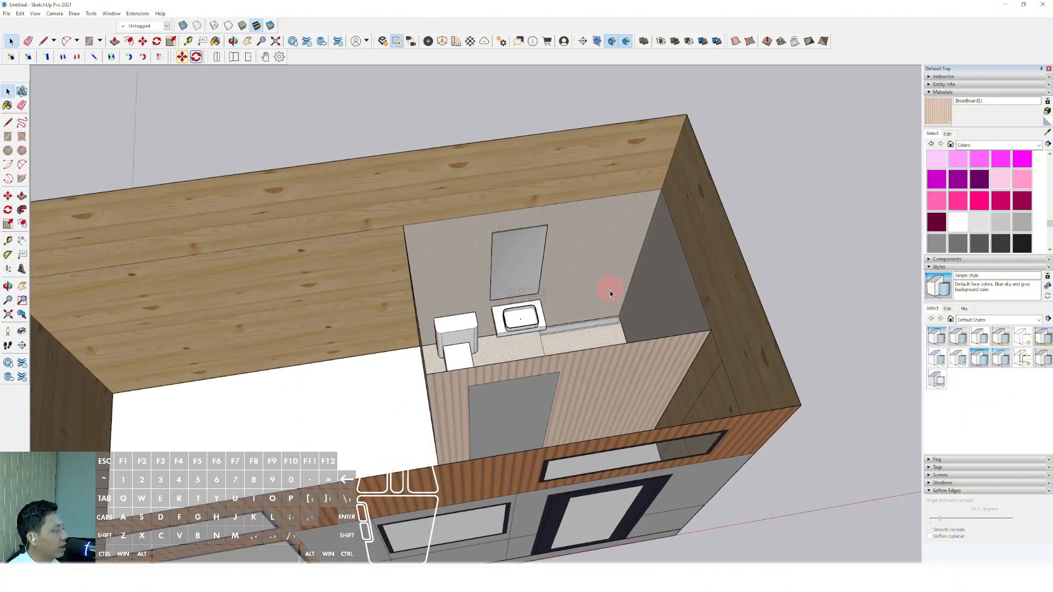
{"action": "middle_click_drag", "start_coordinate": [610, 290], "coordinate": [593, 291]}
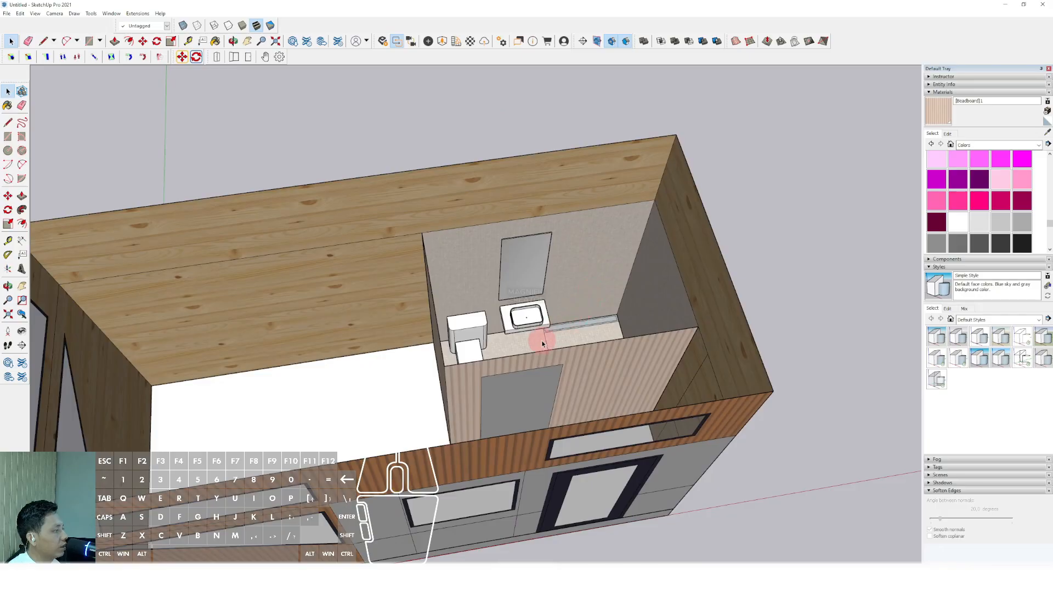
{"action": "scroll", "coordinate": [565, 337], "scroll_direction": "up", "scroll_amount": 3}
{"action": "triple_click", "coordinate": [658, 319]}
{"action": "right_click", "coordinate": [658, 317]}
{"action": "left_click", "coordinate": [677, 388]}
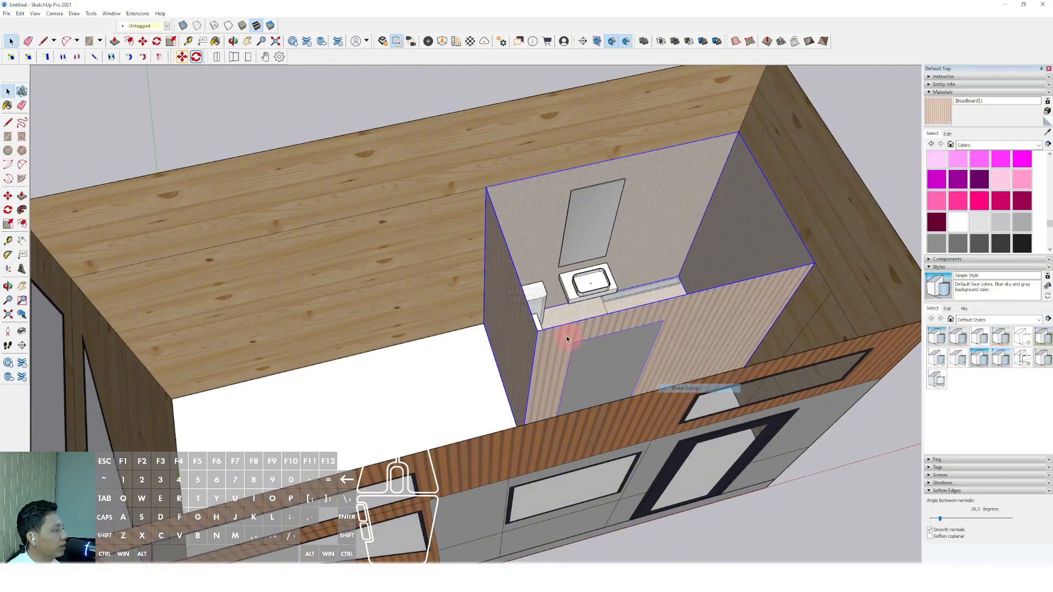
Paint the main room floor inside its group with Wood Floor Light from the Wood collection and close the group.
{"action": "scroll", "coordinate": [566, 335], "scroll_direction": "down", "scroll_amount": 4}
{"action": "mouse_move", "coordinate": [555, 329]}
{"action": "middle_mouse_down"}
{"action": "mouse_move", "coordinate": [620, 283]}
{"action": "mouse_move", "coordinate": [560, 342]}
{"action": "middle_mouse_up"}
{"action": "scroll", "coordinate": [559, 342], "scroll_direction": "up", "scroll_amount": 3}
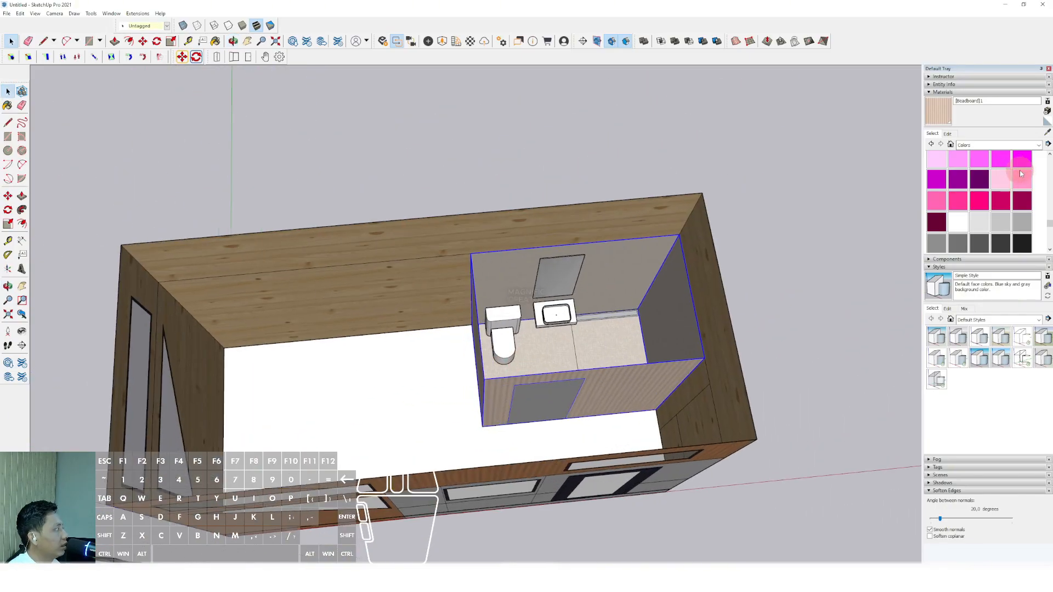
{"action": "left_click", "coordinate": [998, 144]}
{"action": "left_click", "coordinate": [980, 253]}
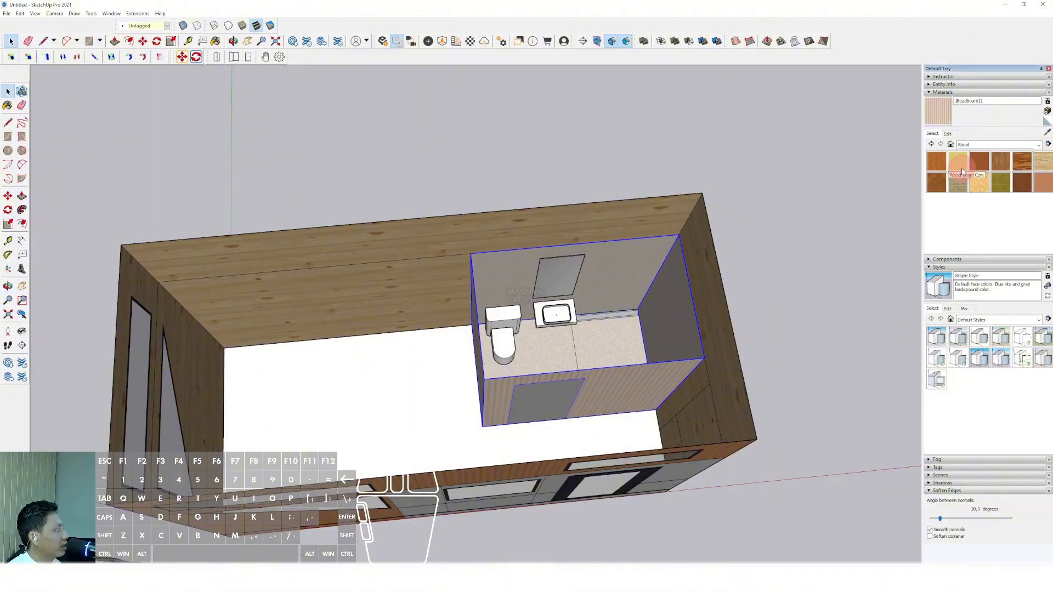
{"action": "middle_click_drag", "start_coordinate": [404, 348], "coordinate": [421, 370]}
{"action": "key", "text": "space"}
{"action": "double_click", "coordinate": [386, 378]}
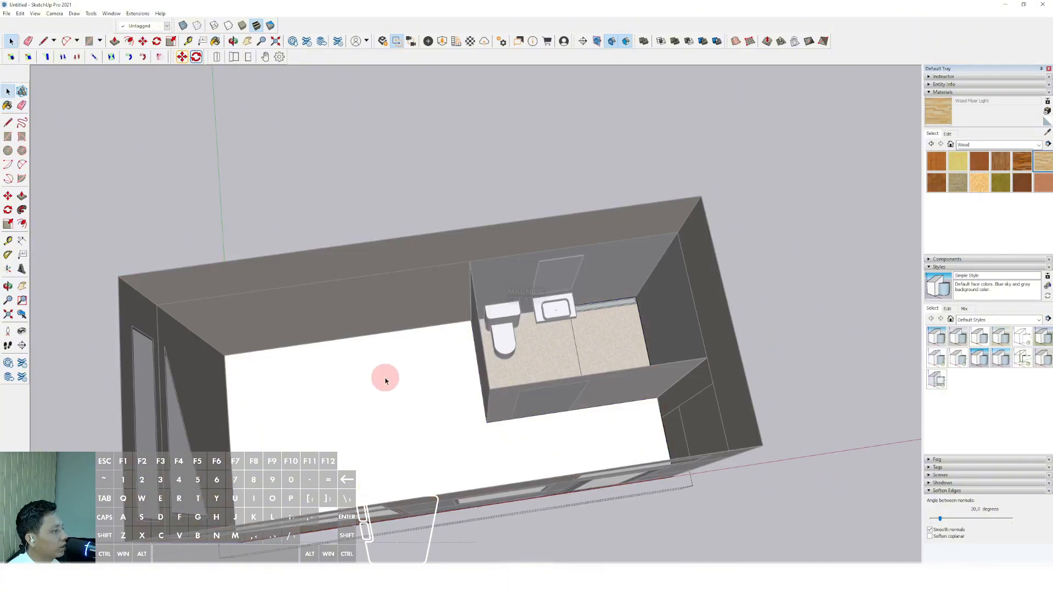
{"action": "left_click", "coordinate": [386, 378]}
{"action": "key", "text": "b"}
{"action": "left_click", "coordinate": [424, 368]}
{"action": "key", "text": "space"}
{"action": "scroll", "coordinate": [424, 370], "scroll_direction": "down", "scroll_amount": 3}
{"action": "left_click", "coordinate": [598, 203]}
{"action": "scroll", "coordinate": [425, 380], "scroll_direction": "up", "scroll_amount": 3}
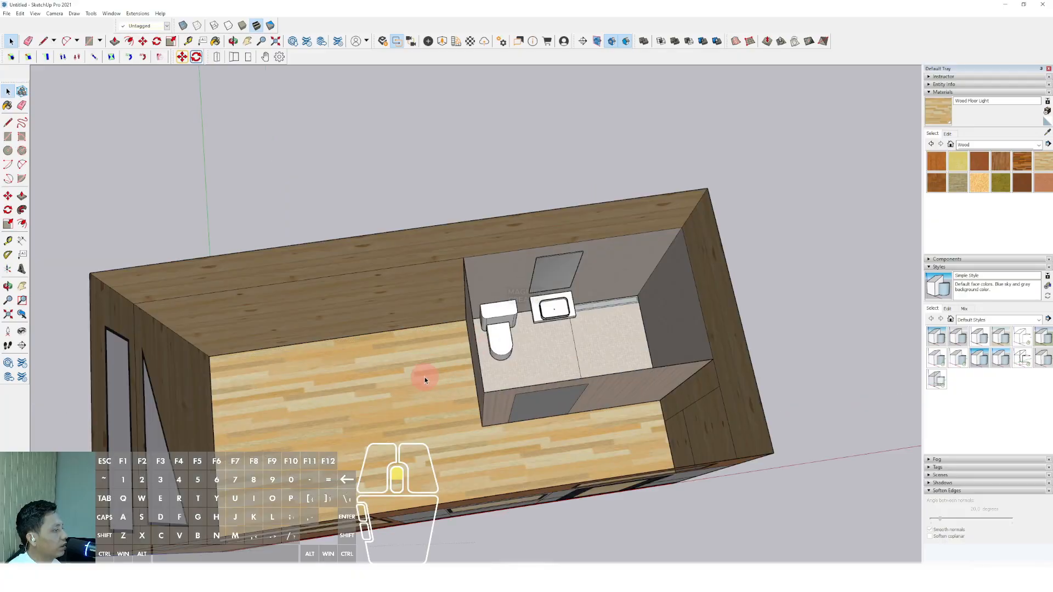
Set the Wood Floor Light material's saturation to 21 and its lightness to 70.
{"action": "middle_click_drag", "start_coordinate": [871, 219], "coordinate": [906, 181]}
{"action": "left_click", "coordinate": [948, 134]}
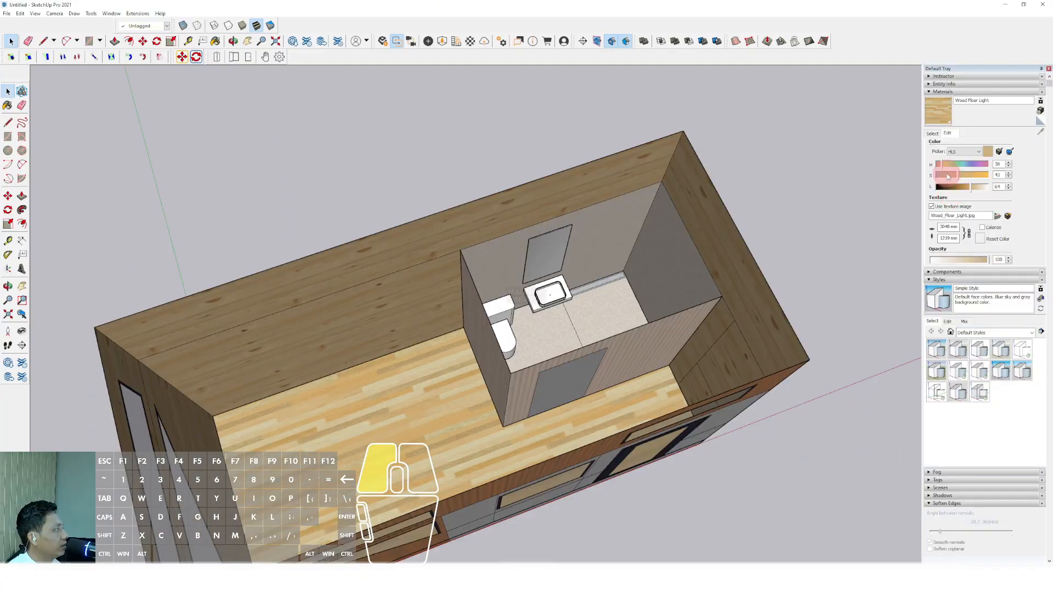
{"action": "left_click_drag", "start_coordinate": [948, 176], "coordinate": [973, 190]}
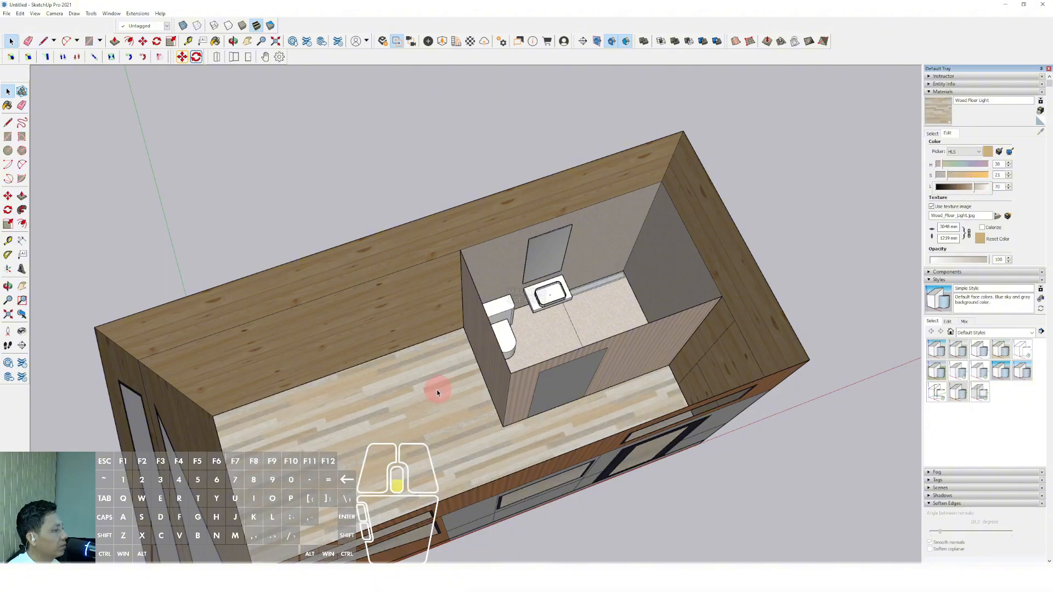
Draw a rectangle at bathroom wall height covering the bathroom and the passage across to the long front wall.
{"action": "middle_click_drag", "start_coordinate": [437, 393], "coordinate": [762, 272]}
{"action": "scroll", "coordinate": [512, 324], "scroll_direction": "up", "scroll_amount": 3}
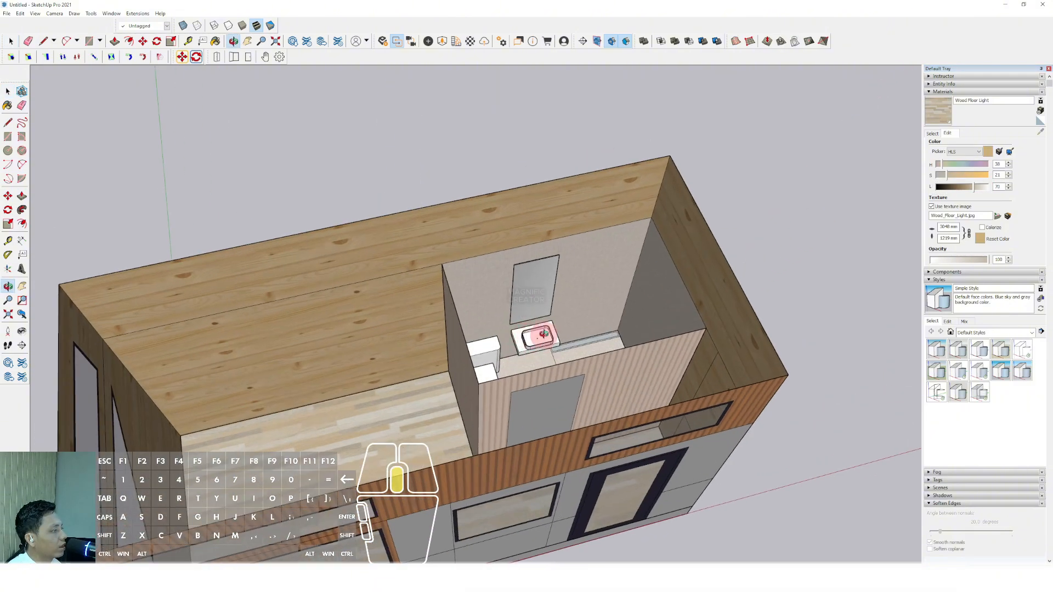
{"action": "middle_click_drag", "start_coordinate": [384, 349], "coordinate": [592, 318]}
{"action": "left_click", "coordinate": [507, 266]}
{"action": "middle_click_drag", "start_coordinate": [572, 257], "coordinate": [528, 299], "text": "shift"}
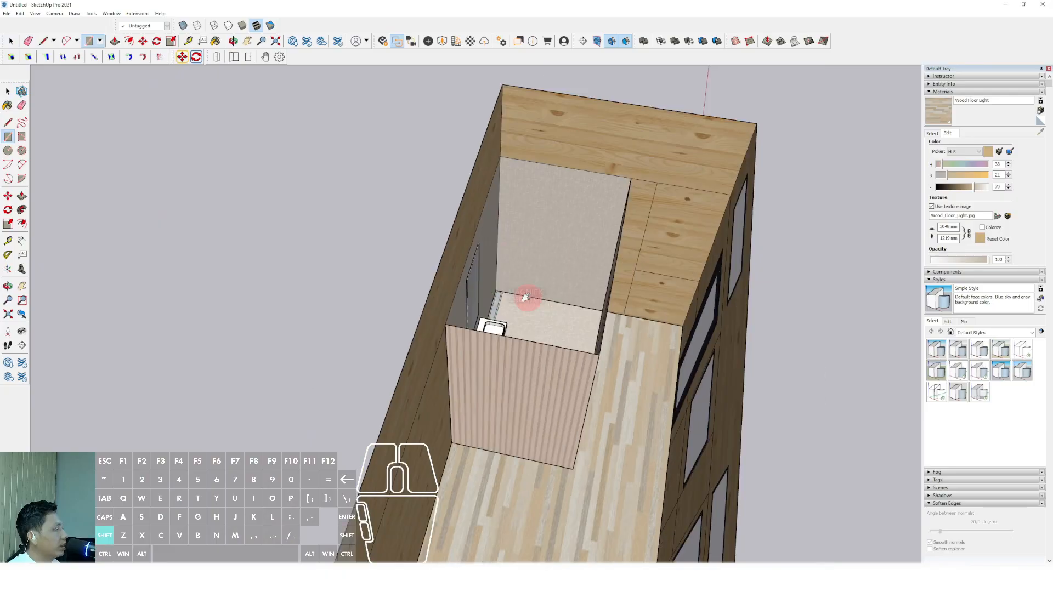
{"action": "left_click", "coordinate": [731, 194], "text": "shift"}
{"action": "middle_click_drag", "start_coordinate": [652, 324], "coordinate": [544, 238]}
{"action": "key", "text": "space"}
{"action": "scroll", "coordinate": [630, 317], "scroll_direction": "up", "scroll_amount": 1}
Group the rectangle above the bathroom, extrude it upward into a thin slab and close the group.
{"action": "left_click", "coordinate": [629, 318]}
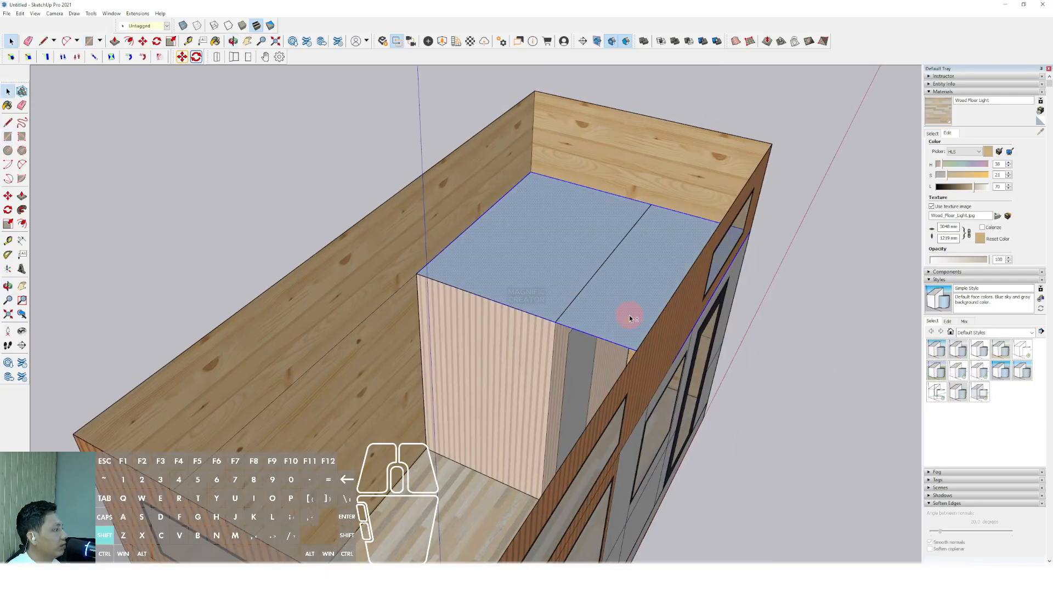
{"action": "middle_click_drag", "start_coordinate": [630, 318], "coordinate": [743, 263]}
{"action": "double_click", "coordinate": [623, 293]}
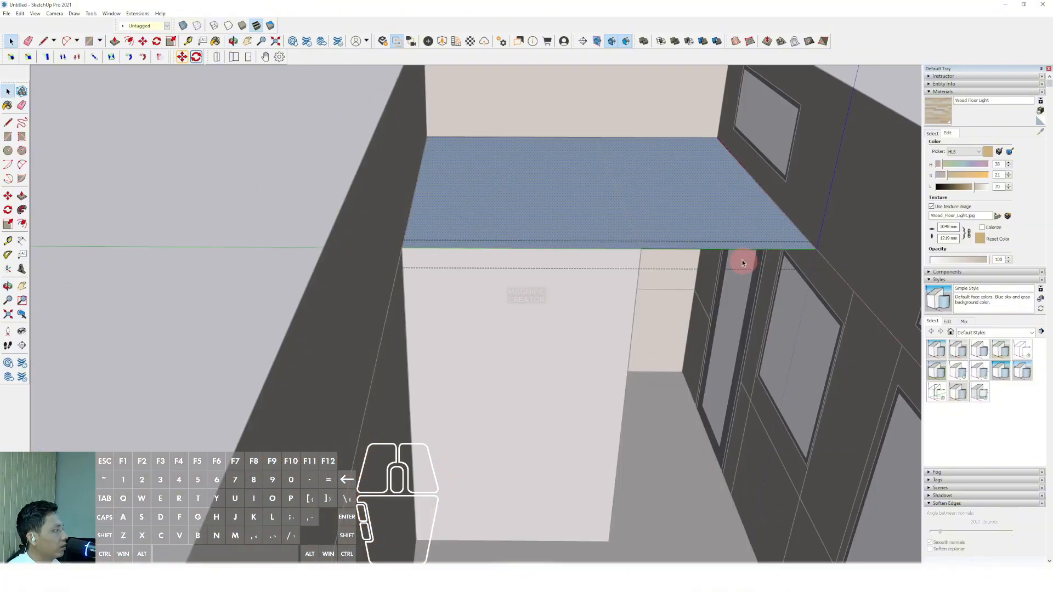
{"action": "left_click", "coordinate": [753, 214]}
{"action": "key", "text": "space"}
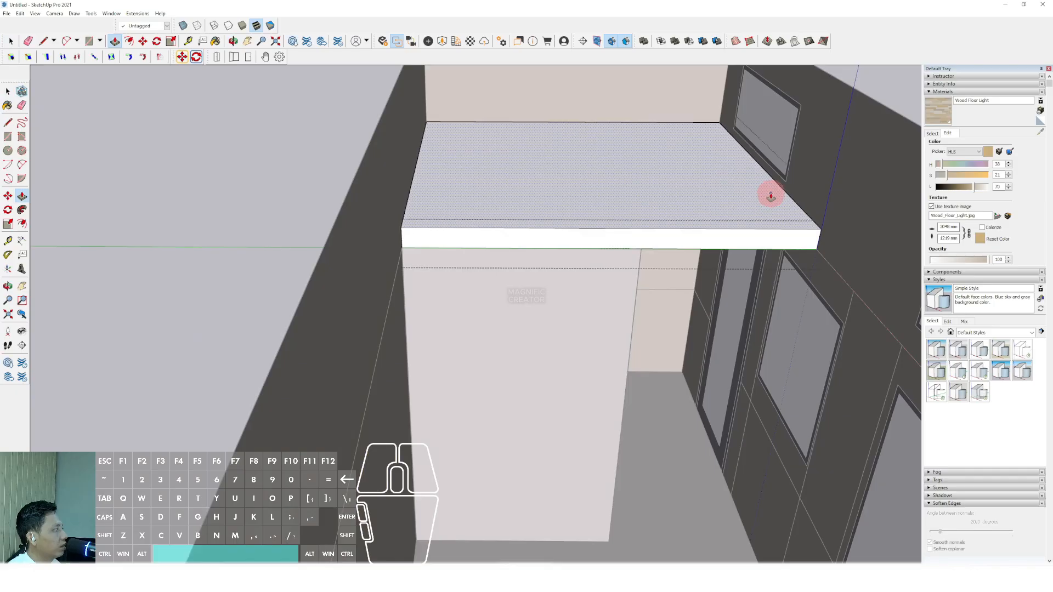
{"action": "middle_click_drag", "start_coordinate": [771, 196], "coordinate": [604, 266]}
{"action": "scroll", "coordinate": [604, 266], "scroll_direction": "down", "scroll_amount": 1}
{"action": "left_click", "coordinate": [847, 229]}
{"action": "scroll", "coordinate": [702, 241], "scroll_direction": "up", "scroll_amount": 1}
Paint the slab above the bathroom with Formica Laminate Light from the Synthetic Surfaces collection.
{"action": "left_click", "coordinate": [934, 134]}
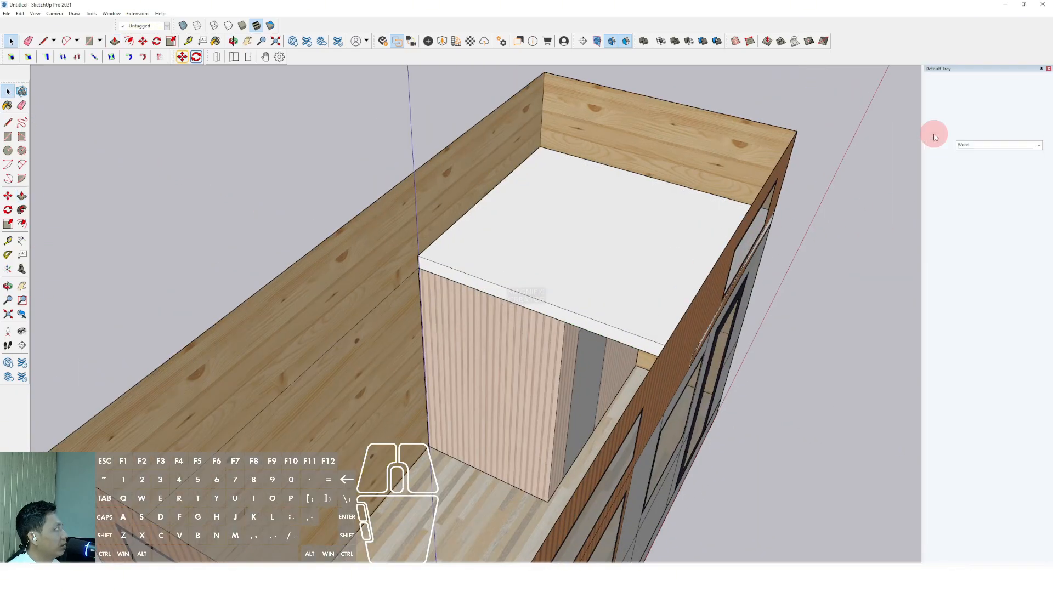
{"action": "left_click", "coordinate": [1037, 145]}
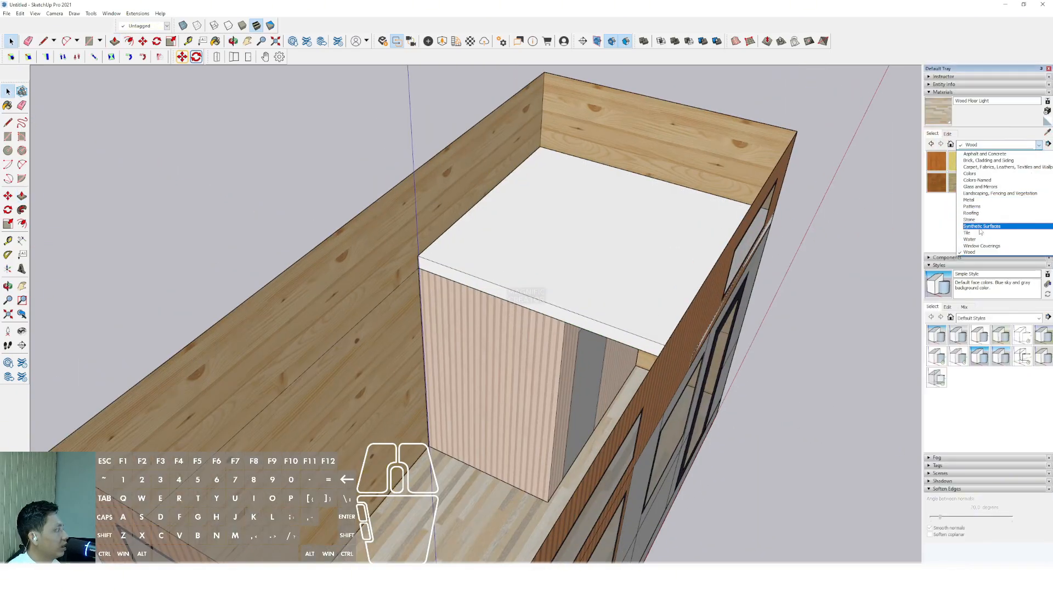
{"action": "left_click", "coordinate": [976, 226]}
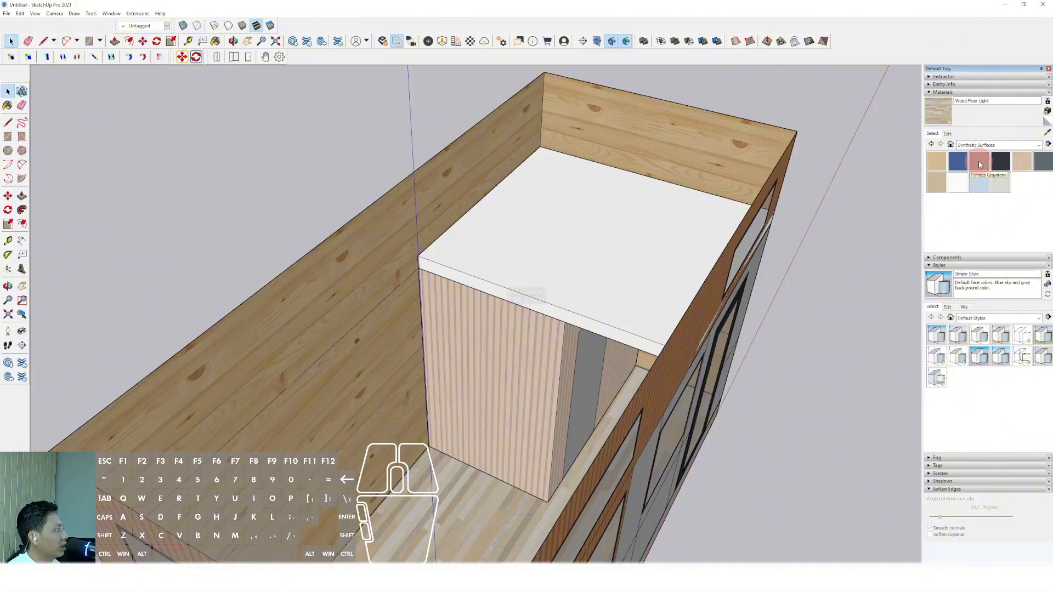
{"action": "left_click", "coordinate": [1024, 159]}
{"action": "left_click", "coordinate": [640, 242]}
{"action": "mouse_move", "coordinate": [640, 242]}
{"action": "middle_mouse_down"}
{"action": "mouse_move", "coordinate": [635, 254]}
{"action": "mouse_move", "coordinate": [458, 319]}
{"action": "mouse_move", "coordinate": [640, 254]}
{"action": "mouse_move", "coordinate": [405, 322]}
{"action": "mouse_move", "coordinate": [411, 311]}
{"action": "mouse_move", "coordinate": [543, 285]}
{"action": "mouse_move", "coordinate": [464, 377]}
{"action": "mouse_move", "coordinate": [383, 383]}
{"action": "mouse_move", "coordinate": [310, 423]}
{"action": "middle_mouse_up"}
{"action": "key", "text": "space"}
Draw a long rectangle on the wood floor along the back wall, near the corner with the windowed end wall.
{"action": "scroll", "coordinate": [478, 379], "scroll_direction": "up", "scroll_amount": 5}
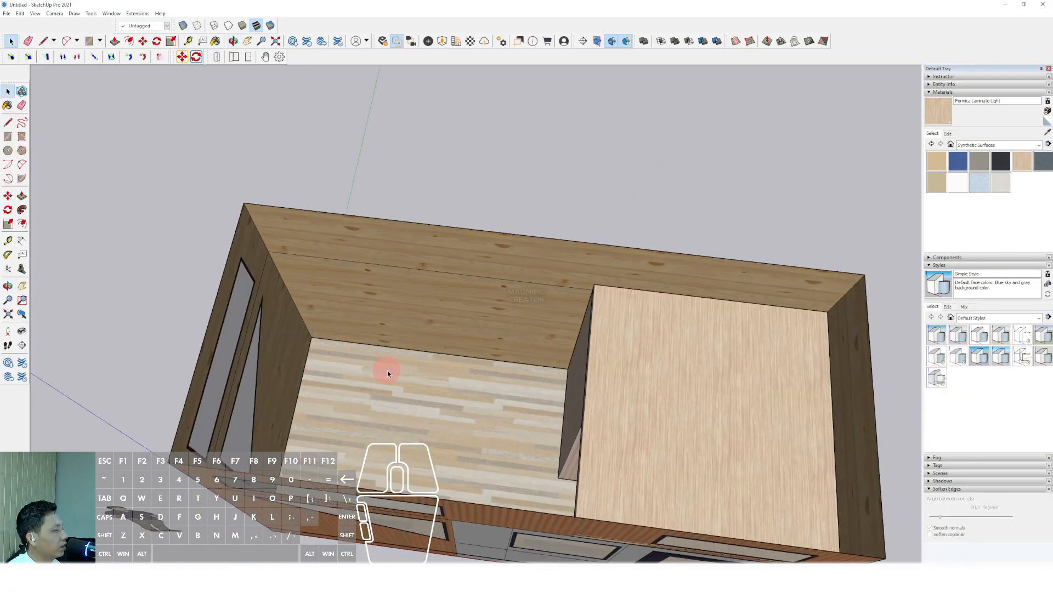
{"action": "mouse_move", "coordinate": [359, 375]}
{"action": "middle_mouse_down"}
{"action": "mouse_move", "coordinate": [404, 405]}
{"action": "mouse_move", "coordinate": [371, 351]}
{"action": "middle_mouse_up"}
{"action": "scroll", "coordinate": [333, 325], "scroll_direction": "up", "scroll_amount": 2}
{"action": "key", "text": "r"}
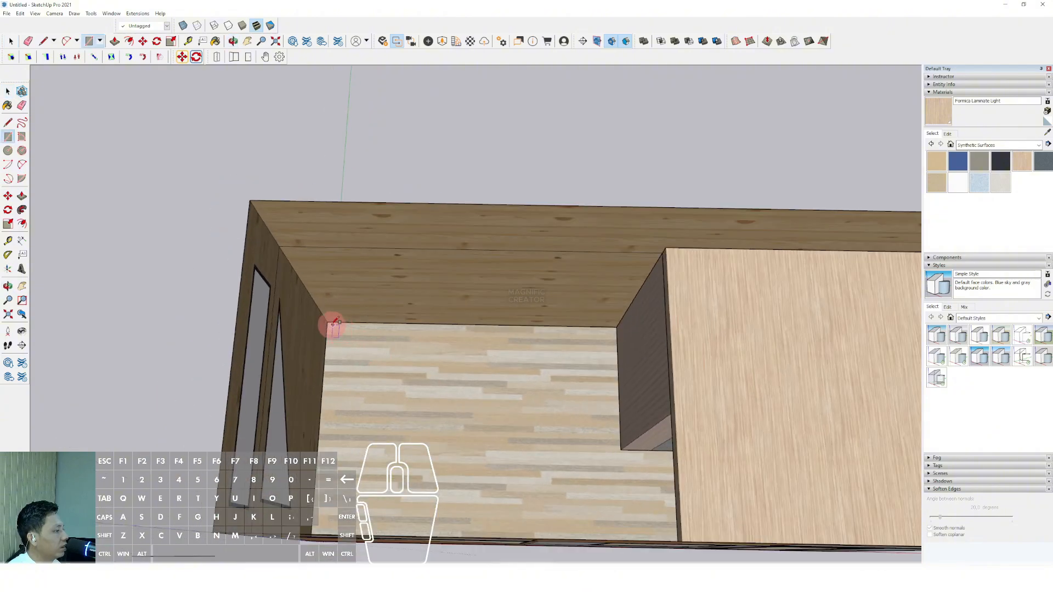
{"action": "scroll", "coordinate": [344, 327], "scroll_direction": "up", "scroll_amount": 1}
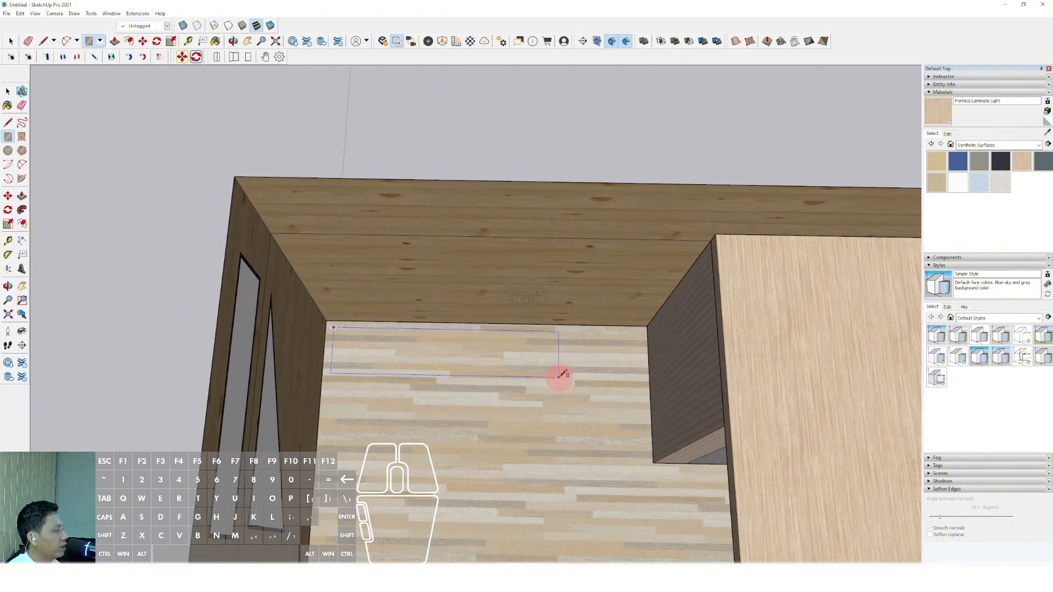
{"action": "left_click", "coordinate": [579, 381]}
{"action": "key", "text": "space"}
Examine the building's long front facade and its door-side corner from outside.
{"action": "scroll", "coordinate": [581, 379], "scroll_direction": "down", "scroll_amount": 5}
{"action": "middle_click_drag", "start_coordinate": [623, 364], "coordinate": [535, 187]}
{"action": "scroll", "coordinate": [655, 238], "scroll_direction": "up", "scroll_amount": 2}
{"action": "double_click", "coordinate": [654, 240]}
{"action": "triple_click", "coordinate": [654, 239]}
{"action": "key", "text": "comma"}
{"action": "scroll", "coordinate": [607, 388], "scroll_direction": "up", "scroll_amount": 3}
{"action": "middle_click_drag", "start_coordinate": [673, 412], "coordinate": [275, 420]}
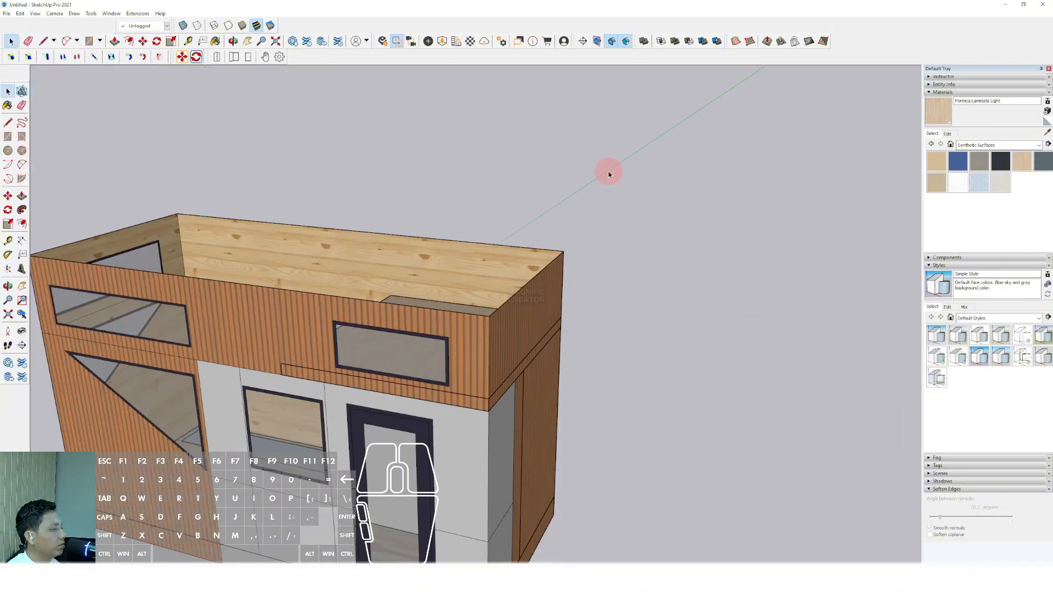
Extrude the long floor rectangle along the back wall upward into a counter-height block.
{"action": "scroll", "coordinate": [583, 261], "scroll_direction": "down", "scroll_amount": 3}
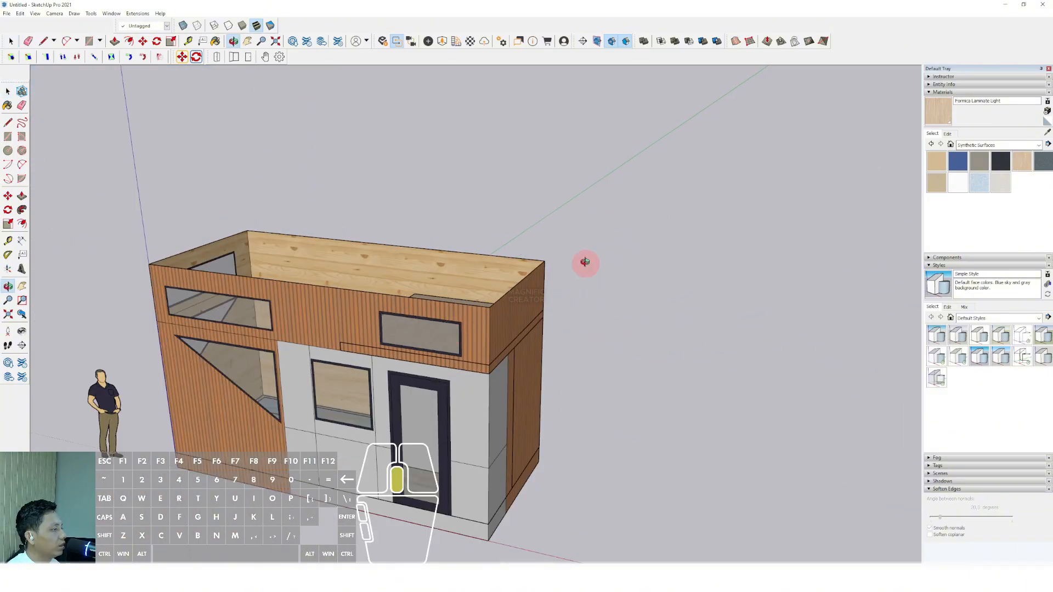
{"action": "middle_click_drag", "start_coordinate": [583, 261], "coordinate": [301, 390]}
{"action": "scroll", "coordinate": [458, 424], "scroll_direction": "up", "scroll_amount": 5}
{"action": "scroll", "coordinate": [459, 423], "scroll_direction": "up", "scroll_amount": 1}
{"action": "key", "text": "p"}
{"action": "left_click", "coordinate": [468, 395]}
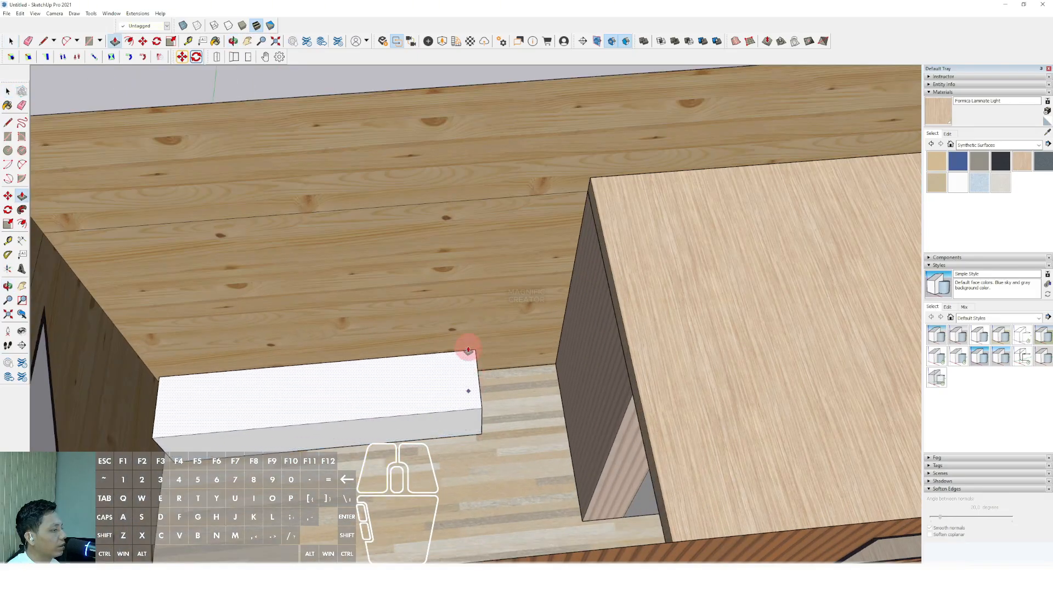
{"action": "left_click", "coordinate": [470, 348]}
{"action": "key", "text": "space"}
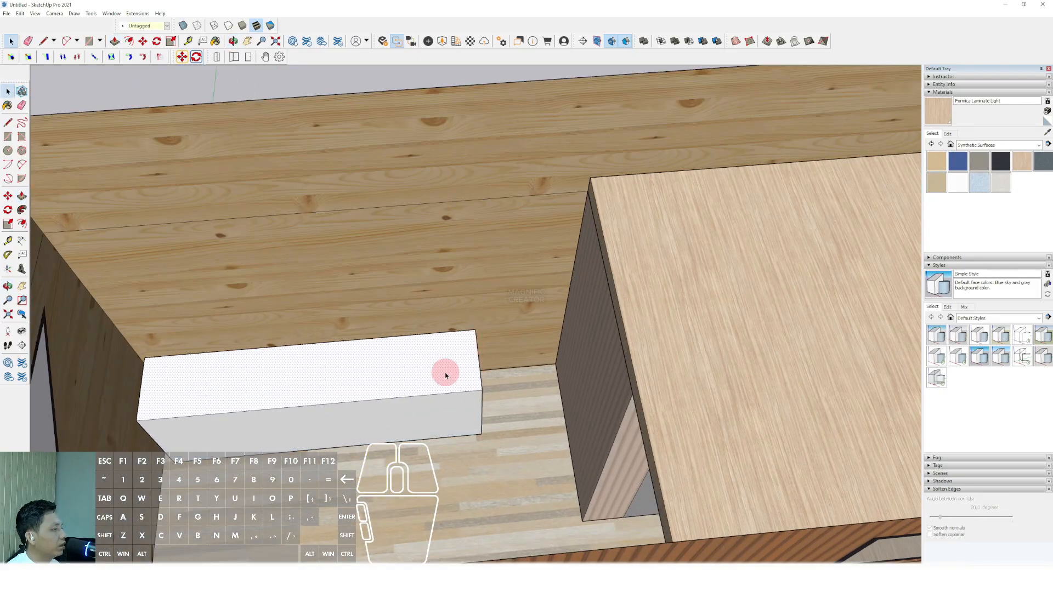
Group the counter block and raise a low backsplash from a thin strip along the back edge of its top.
{"action": "scroll", "coordinate": [438, 364], "scroll_direction": "down", "scroll_amount": 3}
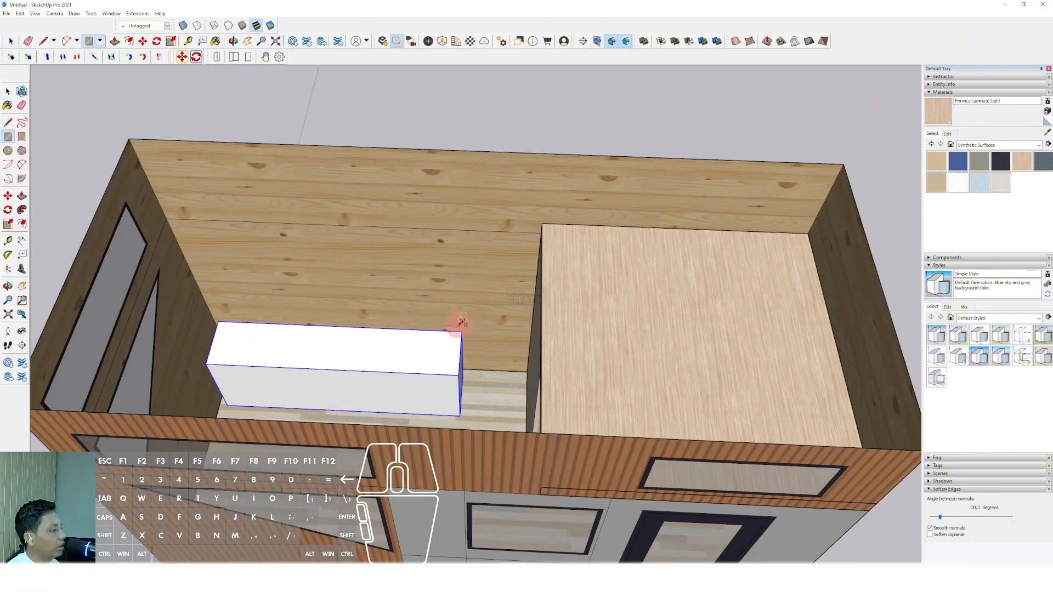
{"action": "scroll", "coordinate": [219, 317], "scroll_direction": "up", "scroll_amount": 6}
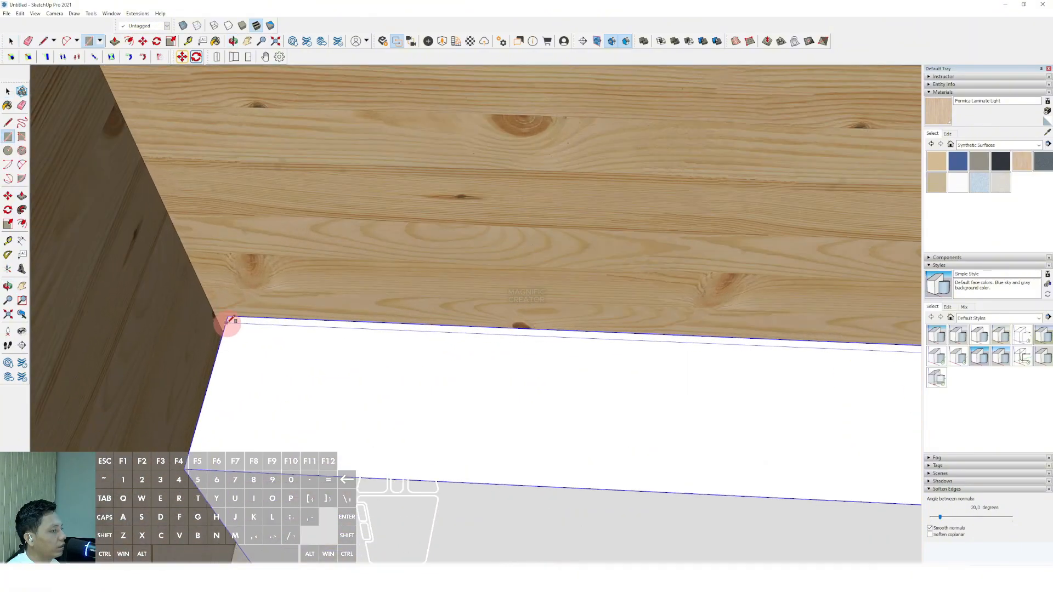
{"action": "scroll", "coordinate": [230, 319], "scroll_direction": "down", "scroll_amount": 5}
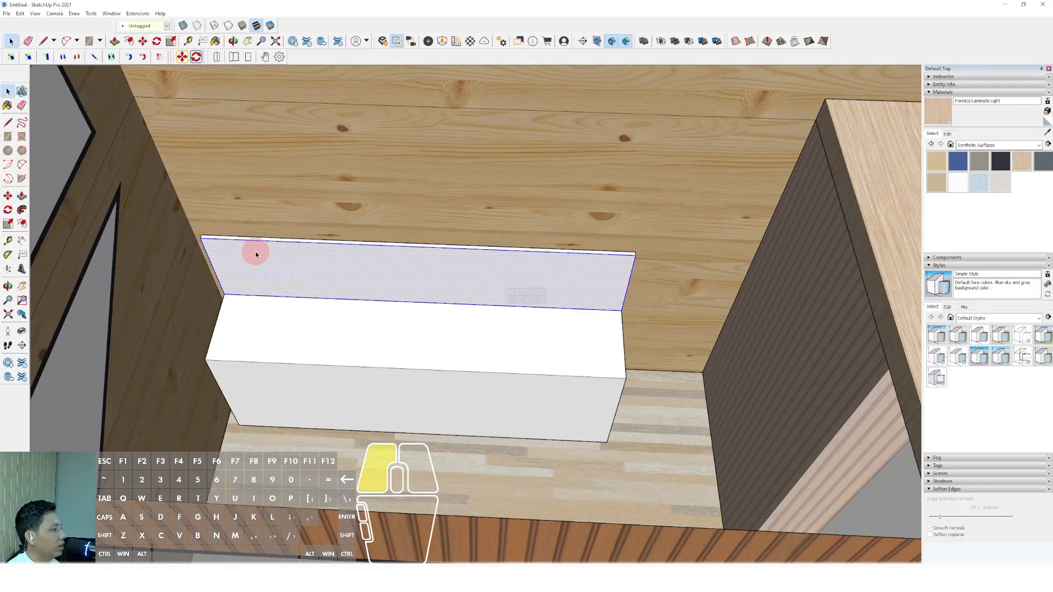
Trace a rectangle over the backsplash's top edge and extrude it upward into a tall thin panel.
{"action": "middle_click_drag", "start_coordinate": [255, 254], "coordinate": [601, 305]}
{"action": "scroll", "coordinate": [197, 277], "scroll_direction": "up", "scroll_amount": 3}
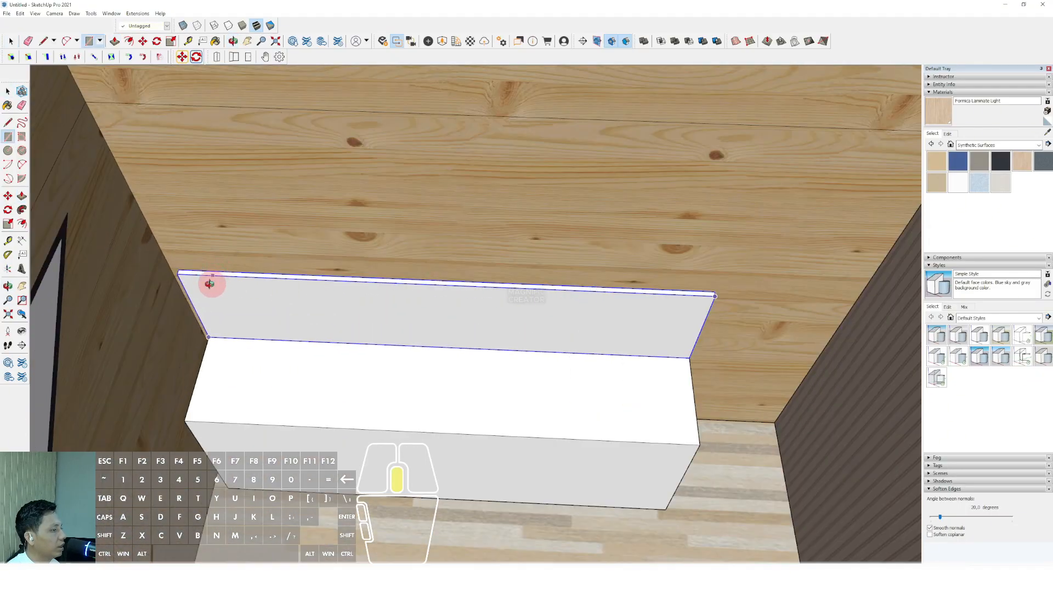
{"action": "key", "text": "space"}
{"action": "scroll", "coordinate": [186, 277], "scroll_direction": "down", "scroll_amount": 1}
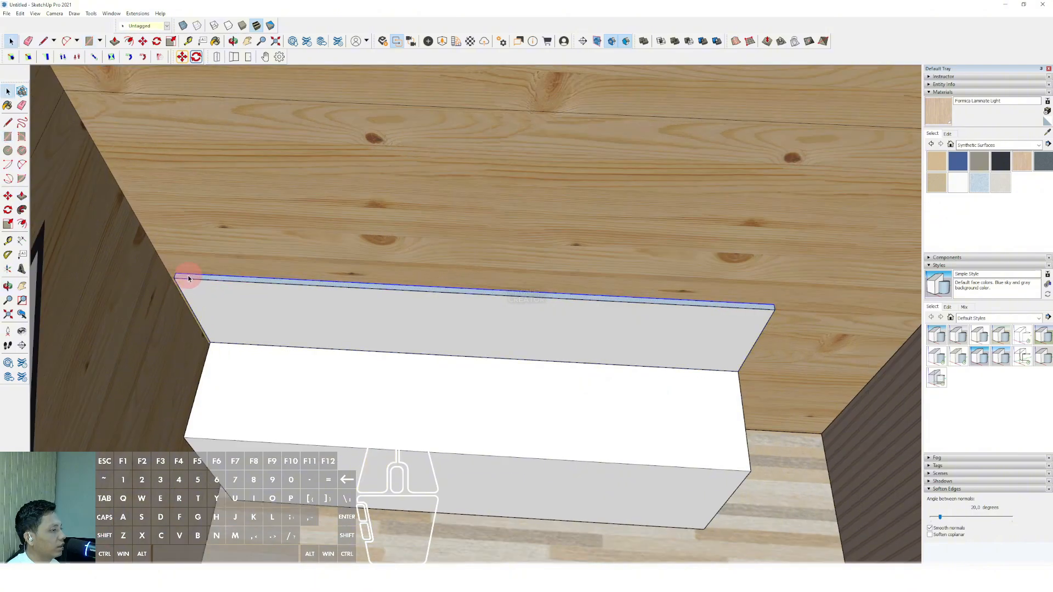
{"action": "scroll", "coordinate": [198, 276], "scroll_direction": "down", "scroll_amount": 2}
{"action": "left_click", "coordinate": [197, 276]}
{"action": "left_click", "coordinate": [186, 144]}
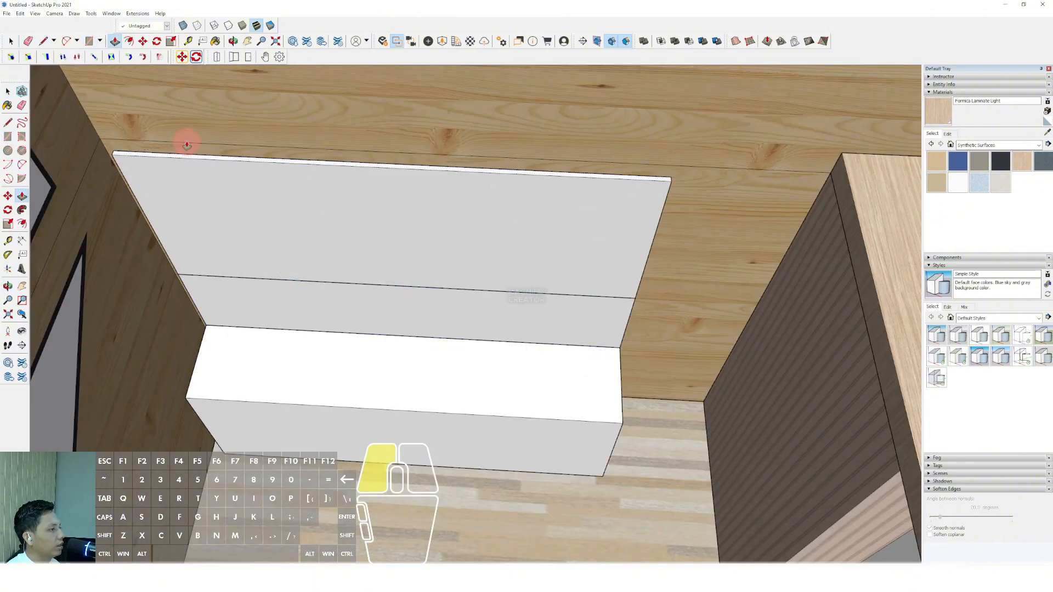
Pull the upper panel's front face out over the counter to form a wall cabinet and group it.
{"action": "key", "text": "space"}
{"action": "middle_click_drag", "start_coordinate": [186, 144], "coordinate": [490, 251]}
{"action": "key", "text": "p"}
{"action": "left_click_drag", "start_coordinate": [472, 255], "coordinate": [470, 286]}
{"action": "left_click", "coordinate": [471, 286]}
{"action": "key", "text": "space"}
{"action": "scroll", "coordinate": [510, 304], "scroll_direction": "down", "scroll_amount": 2}
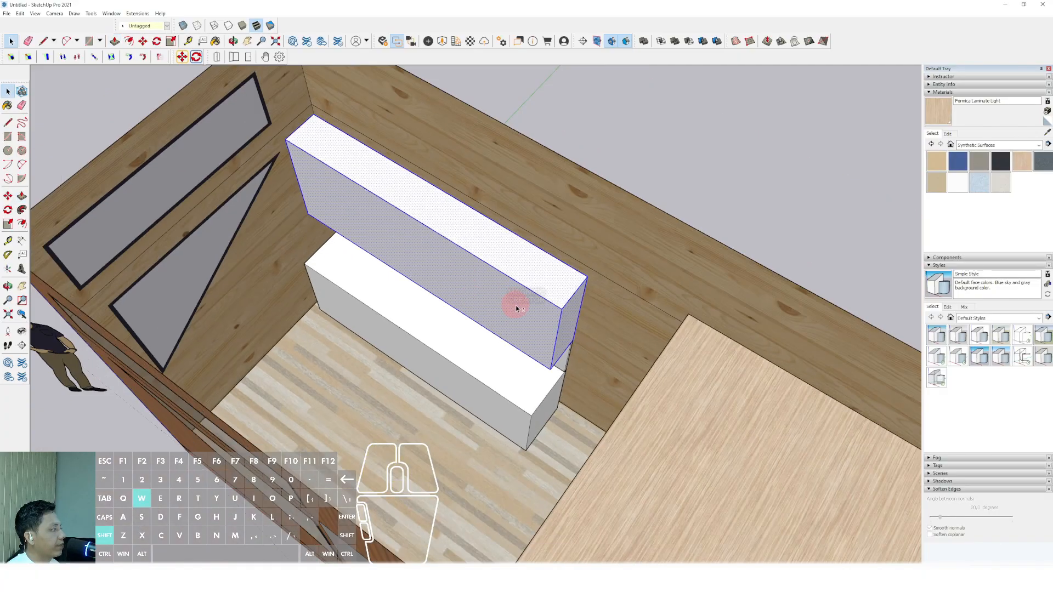
{"action": "key", "text": "shift+w"}
Open the wall cabinet group and copy its vertical front edge at equal spacing to divide the front into five doors.
{"action": "scroll", "coordinate": [515, 308], "scroll_direction": "down", "scroll_amount": 2}
{"action": "middle_click_drag", "start_coordinate": [516, 307], "coordinate": [454, 315]}
{"action": "scroll", "coordinate": [454, 315], "scroll_direction": "up", "scroll_amount": 4}
{"action": "middle_click_drag", "start_coordinate": [515, 360], "coordinate": [620, 347]}
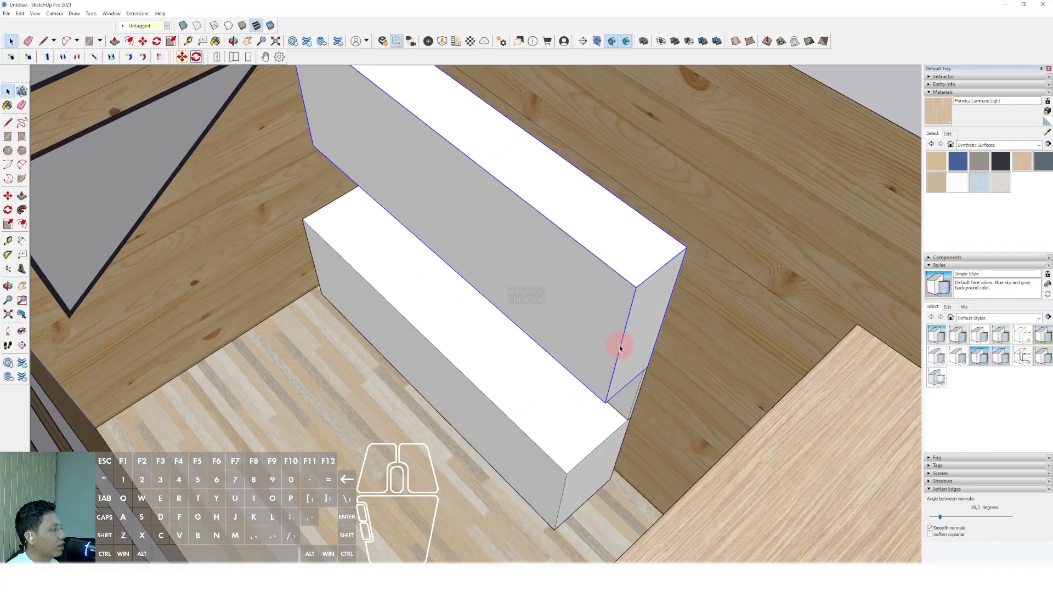
{"action": "double_click", "coordinate": [623, 336]}
{"action": "left_click", "coordinate": [624, 328]}
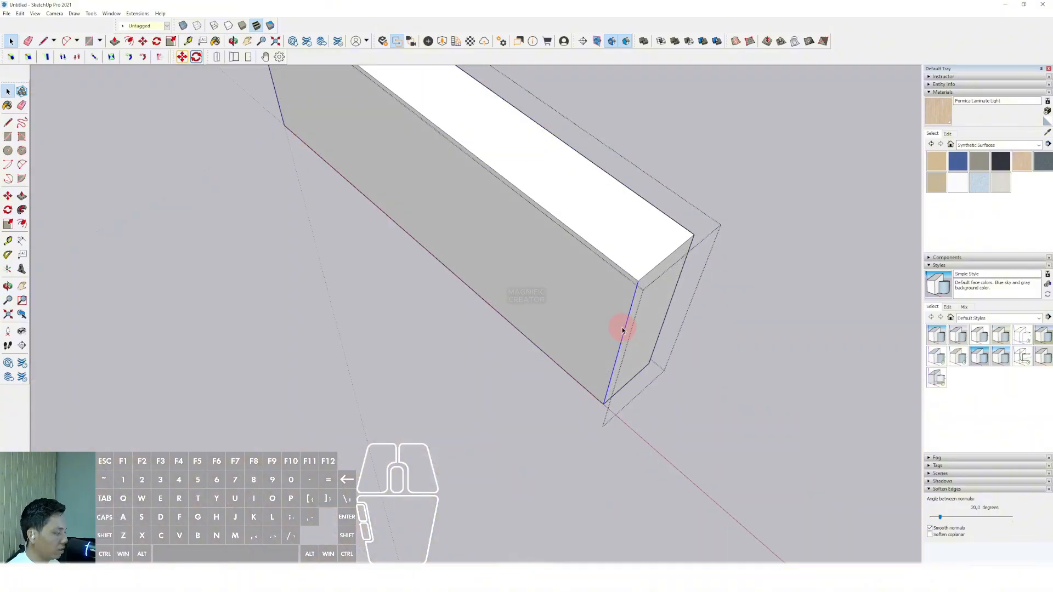
{"action": "key", "text": "m"}
{"action": "middle_click_drag", "start_coordinate": [602, 253], "coordinate": [362, 160]}
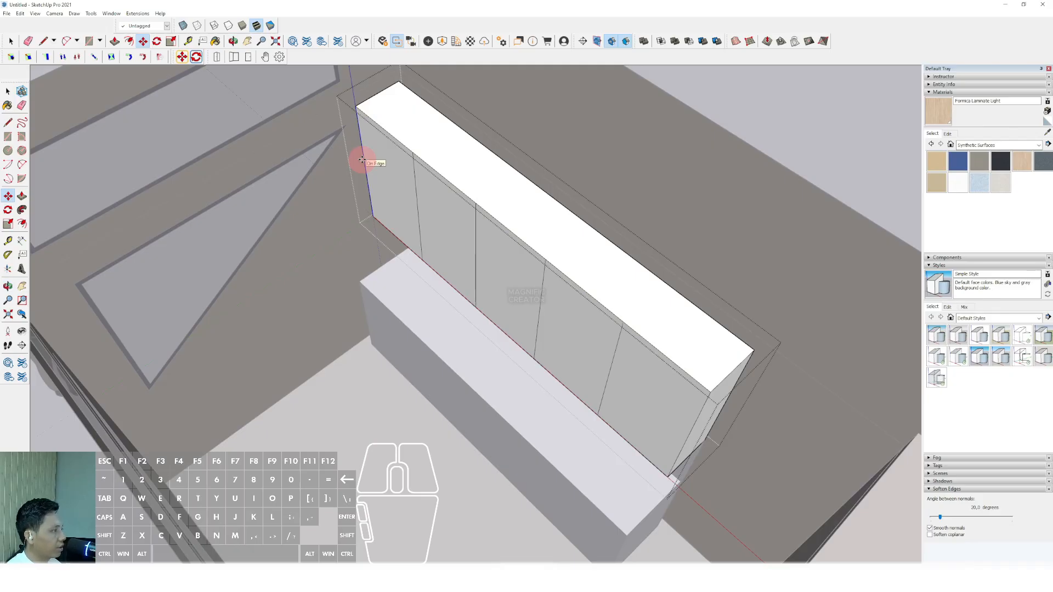
Divide the lower cabinet's front into five equal doors by copying its vertical end edge, and close the group.
{"action": "middle_click_drag", "start_coordinate": [472, 305], "coordinate": [527, 411]}
{"action": "scroll", "coordinate": [528, 439], "scroll_direction": "up", "scroll_amount": 3}
{"action": "scroll", "coordinate": [625, 467], "scroll_direction": "up", "scroll_amount": 4}
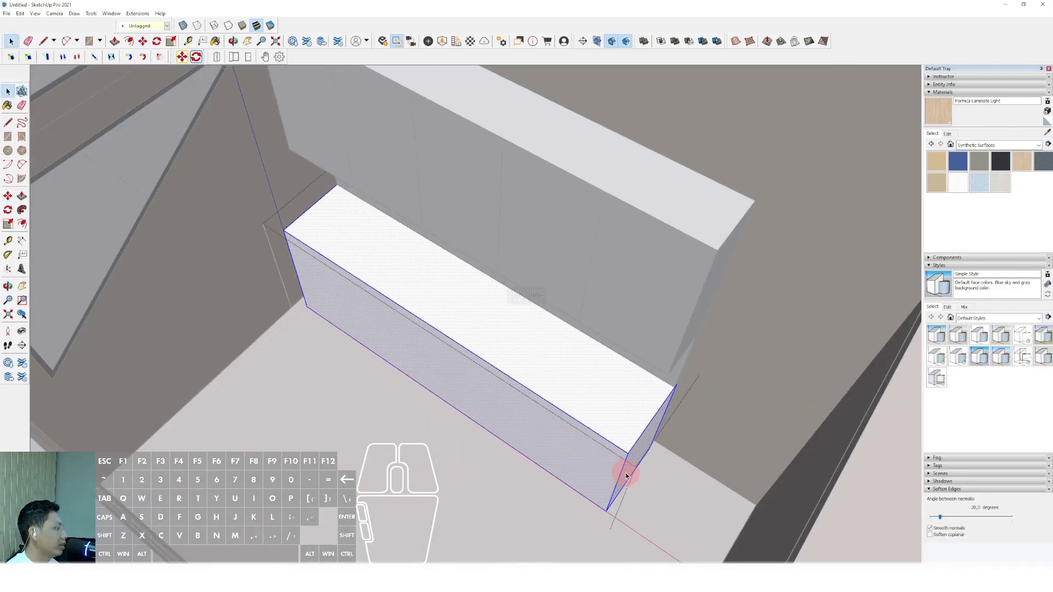
{"action": "left_click", "coordinate": [624, 466]}
{"action": "scroll", "coordinate": [624, 466], "scroll_direction": "up", "scroll_amount": 2}
{"action": "key", "text": "m"}
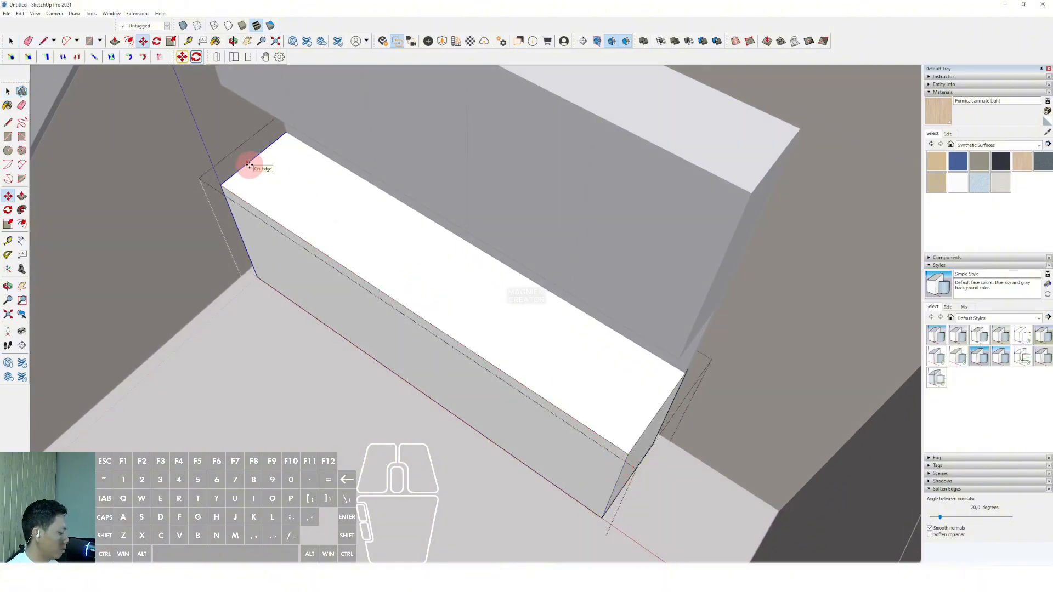
{"action": "key", "text": "space"}
{"action": "scroll", "coordinate": [358, 315], "scroll_direction": "down", "scroll_amount": 5}
{"action": "left_click", "coordinate": [614, 153]}
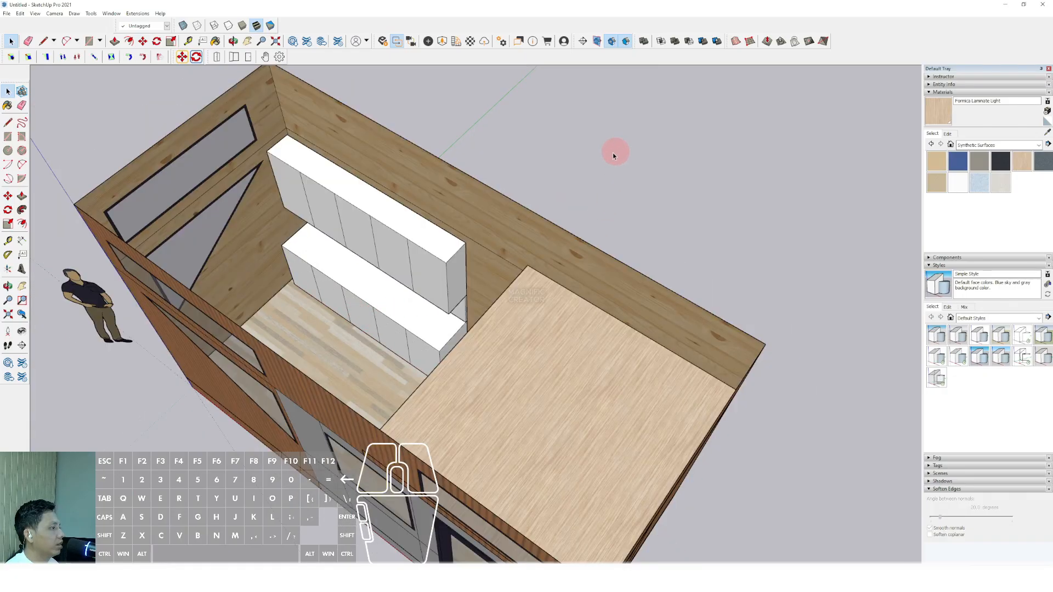
{"action": "scroll", "coordinate": [428, 274], "scroll_direction": "up", "scroll_amount": 3}
{"action": "middle_click_drag", "start_coordinate": [428, 280], "coordinate": [547, 336]}
{"action": "scroll", "coordinate": [406, 357], "scroll_direction": "up", "scroll_amount": 2}
{"action": "middle_click_drag", "start_coordinate": [406, 357], "coordinate": [538, 321]}
{"action": "scroll", "coordinate": [590, 313], "scroll_direction": "up", "scroll_amount": 2}
{"action": "triple_click", "coordinate": [579, 295]}
{"action": "scroll", "coordinate": [588, 303], "scroll_direction": "down", "scroll_amount": 2}
{"action": "left_click", "coordinate": [538, 320]}
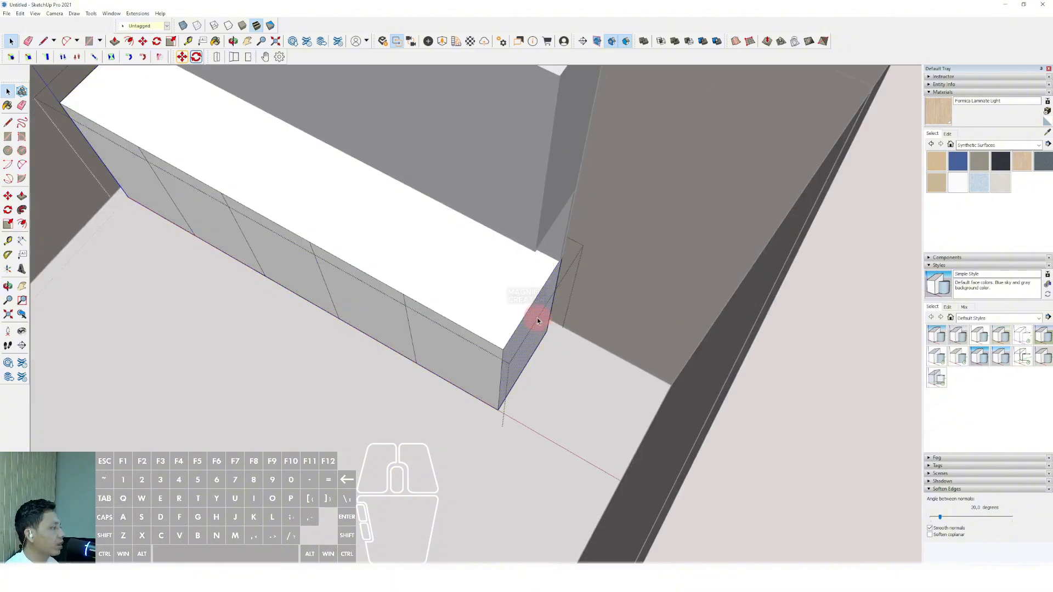
{"action": "key", "text": "space"}
{"action": "scroll", "coordinate": [533, 337], "scroll_direction": "down", "scroll_amount": 4}
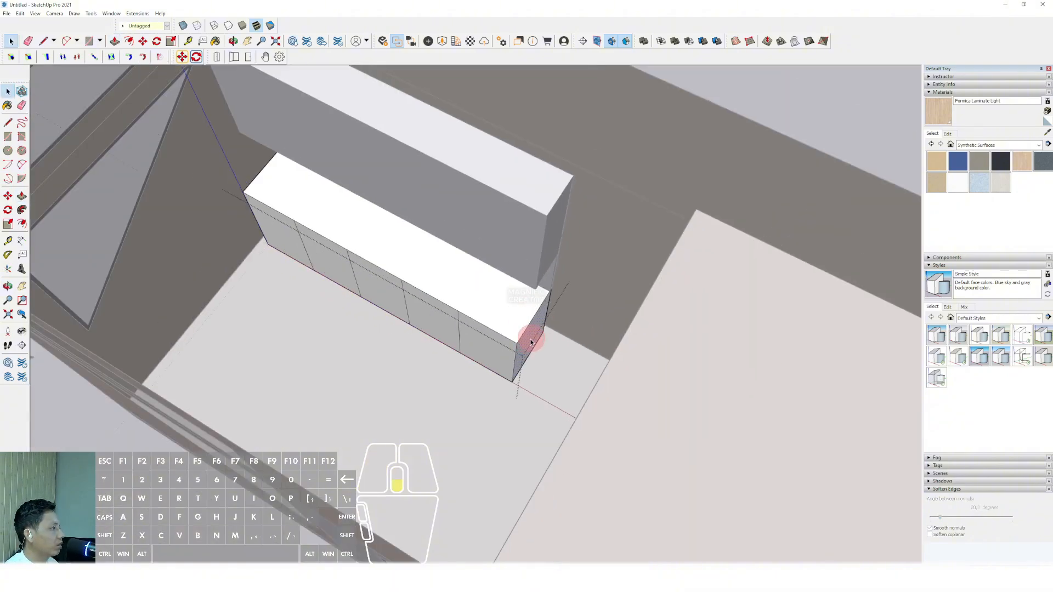
Draw a rectangle on the countertop near the bathroom end and push it down to form a sink basin.
{"action": "scroll", "coordinate": [541, 247], "scroll_direction": "up", "scroll_amount": 6}
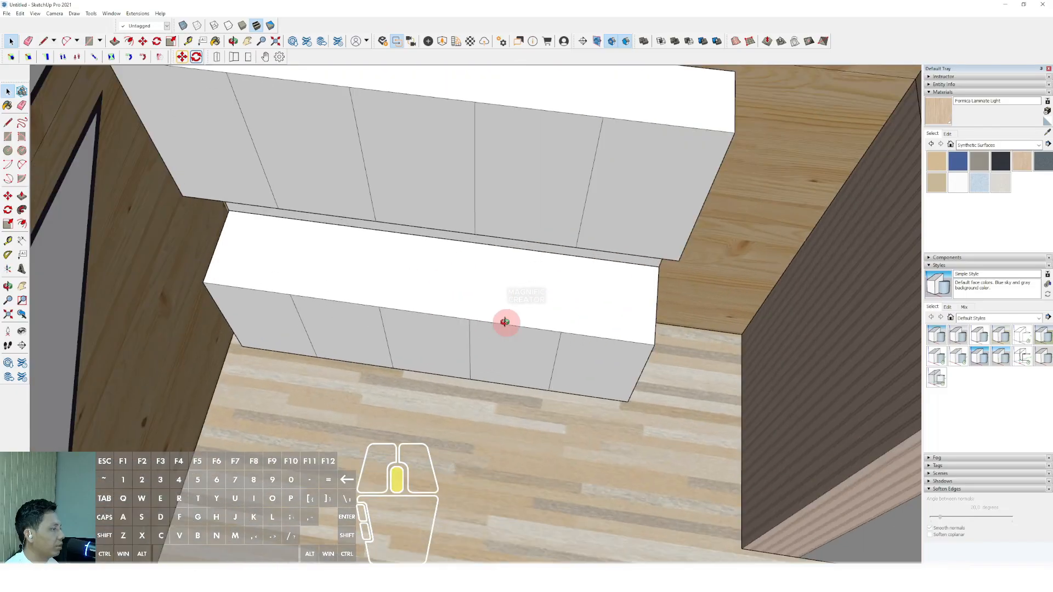
{"action": "triple_click", "coordinate": [571, 283]}
{"action": "middle_click_drag", "start_coordinate": [503, 291], "coordinate": [533, 311]}
{"action": "key", "text": "r"}
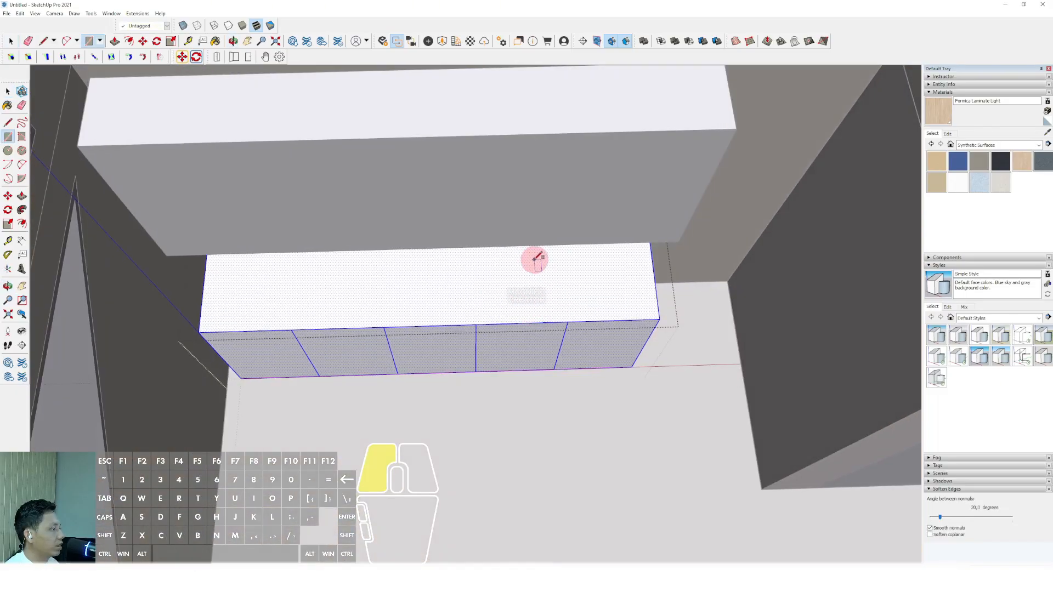
{"action": "left_click", "coordinate": [634, 306]}
{"action": "scroll", "coordinate": [607, 282], "scroll_direction": "up", "scroll_amount": 3}
{"action": "key", "text": "v"}
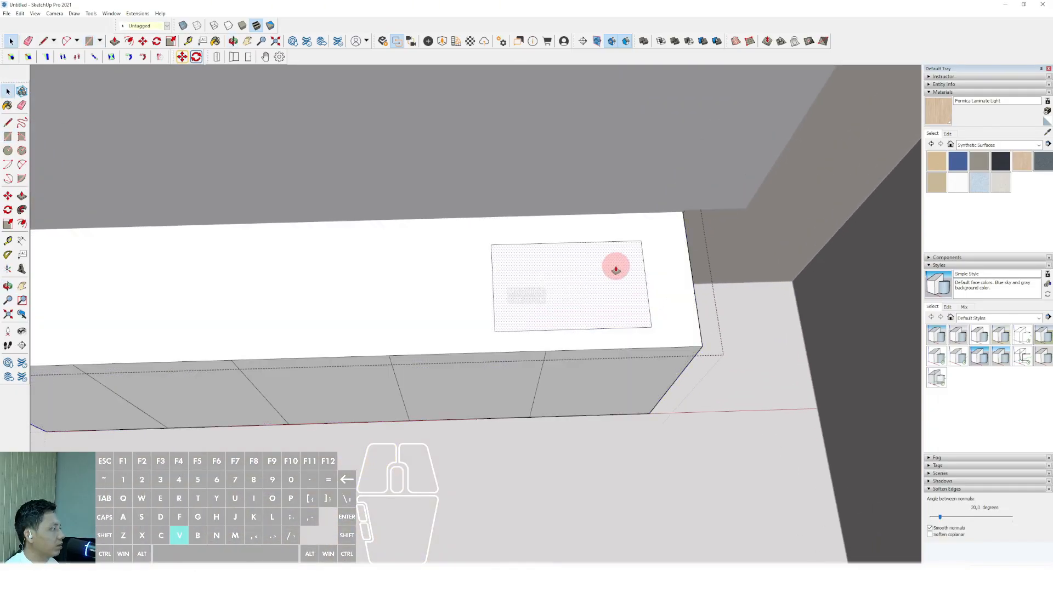
{"action": "left_click", "coordinate": [614, 264]}
{"action": "key", "text": "space"}
{"action": "scroll", "coordinate": [603, 292], "scroll_direction": "down", "scroll_amount": 5}
{"action": "left_click", "coordinate": [817, 160]}
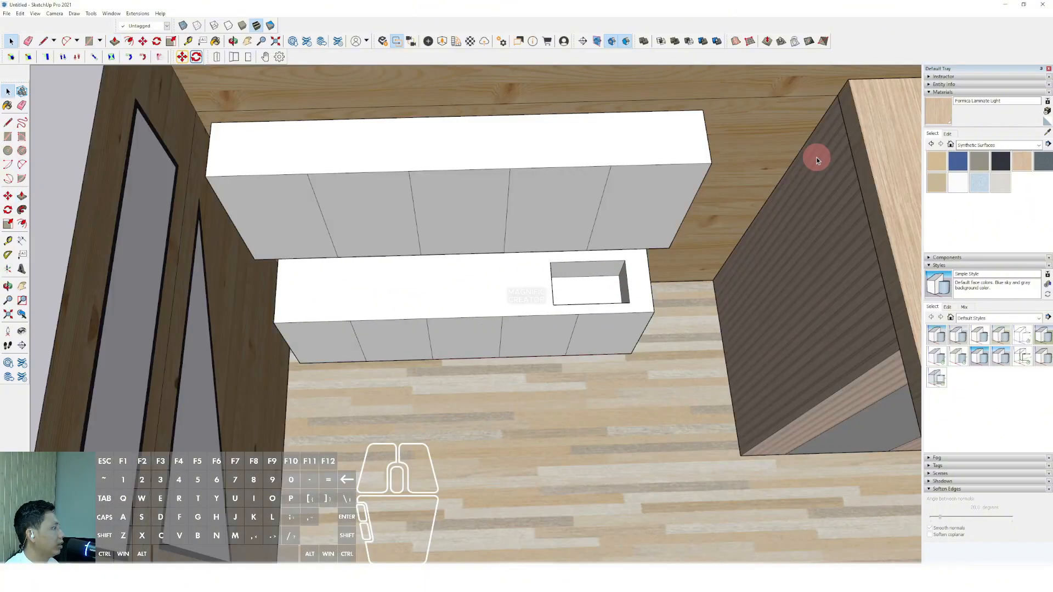
Paint the bottom and sides of the sink basin with Steel Brushed Stainless from the Metal collection and close the group.
{"action": "left_click", "coordinate": [1036, 145]}
{"action": "left_click", "coordinate": [961, 188]}
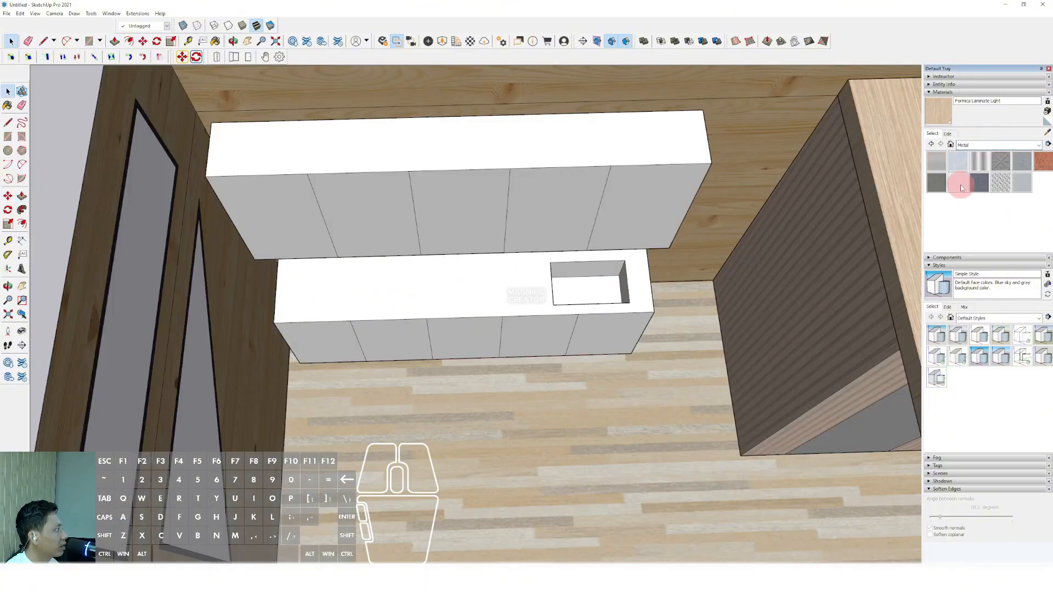
{"action": "left_click", "coordinate": [935, 167]}
{"action": "scroll", "coordinate": [597, 291], "scroll_direction": "up", "scroll_amount": 3}
{"action": "left_click", "coordinate": [1022, 183]}
{"action": "scroll", "coordinate": [651, 282], "scroll_direction": "up", "scroll_amount": 4}
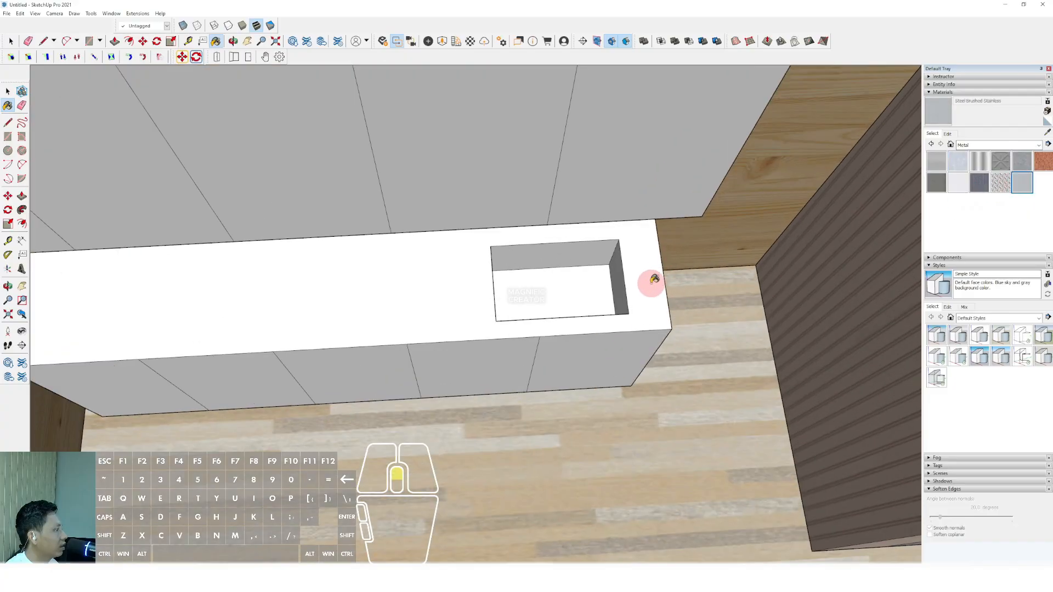
{"action": "triple_click", "coordinate": [573, 293]}
{"action": "left_click", "coordinate": [573, 292]}
{"action": "key", "text": "b"}
{"action": "left_click", "coordinate": [572, 291]}
{"action": "left_click", "coordinate": [567, 258]}
{"action": "scroll", "coordinate": [630, 282], "scroll_direction": "up", "scroll_amount": 2}
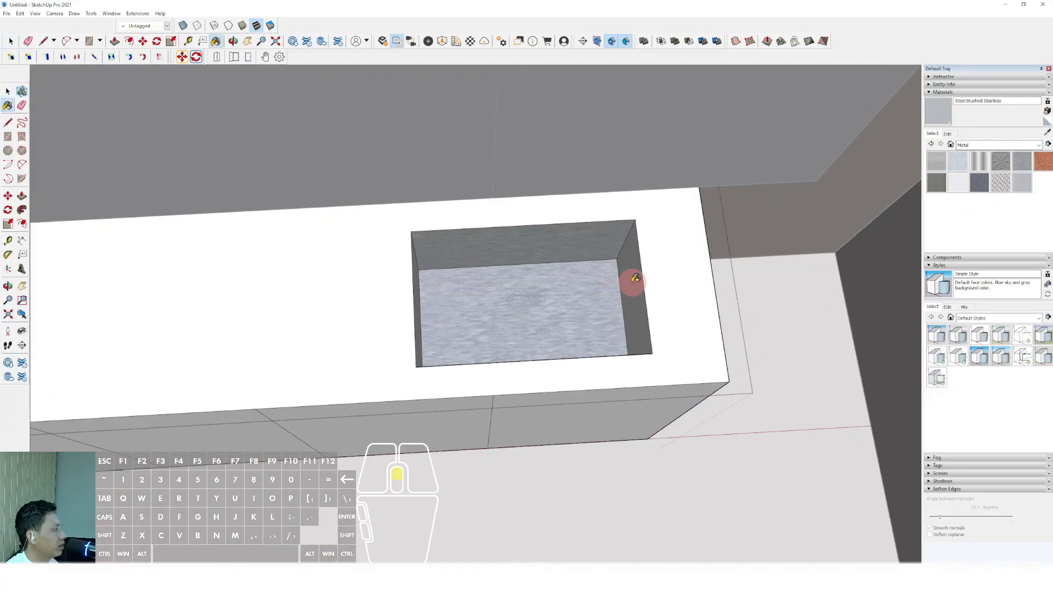
{"action": "left_click", "coordinate": [631, 282]}
{"action": "mouse_move", "coordinate": [630, 282]}
{"action": "middle_mouse_down"}
{"action": "mouse_move", "coordinate": [461, 278]}
{"action": "mouse_move", "coordinate": [414, 261]}
{"action": "mouse_move", "coordinate": [308, 351]}
{"action": "mouse_move", "coordinate": [409, 384]}
{"action": "mouse_move", "coordinate": [435, 251]}
{"action": "mouse_move", "coordinate": [402, 94]}
{"action": "mouse_move", "coordinate": [397, 159]}
{"action": "mouse_move", "coordinate": [578, 515]}
{"action": "mouse_move", "coordinate": [562, 411]}
{"action": "mouse_move", "coordinate": [664, 357]}
{"action": "mouse_move", "coordinate": [439, 346]}
{"action": "mouse_move", "coordinate": [323, 322]}
{"action": "middle_mouse_up"}
{"action": "scroll", "coordinate": [558, 413], "scroll_direction": "down", "scroll_amount": 2}
{"action": "key", "text": "space"}
{"action": "scroll", "coordinate": [664, 357], "scroll_direction": "down", "scroll_amount": 4}
{"action": "left_click", "coordinate": [697, 271]}
Draw a rectangle on the countertop near the windowed end wall, extrude it into a thin cooktop plate and group it.
{"action": "scroll", "coordinate": [630, 362], "scroll_direction": "down", "scroll_amount": 2}
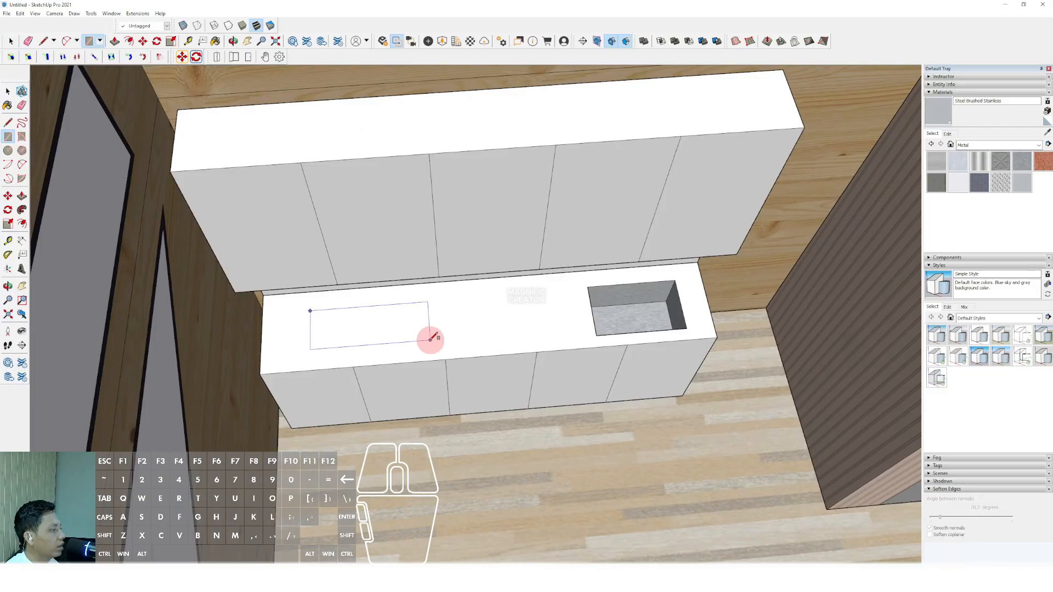
{"action": "left_click", "coordinate": [420, 347]}
{"action": "scroll", "coordinate": [409, 336], "scroll_direction": "up", "scroll_amount": 4}
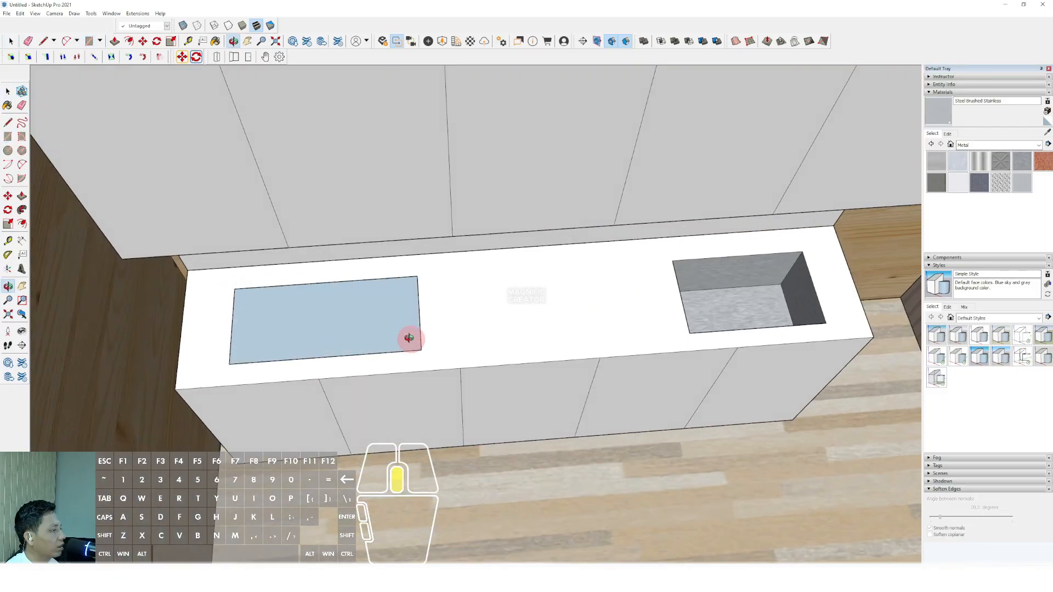
{"action": "key", "text": "space"}
{"action": "left_click", "coordinate": [386, 296]}
{"action": "left_click", "coordinate": [386, 295]}
{"action": "key", "text": "space"}
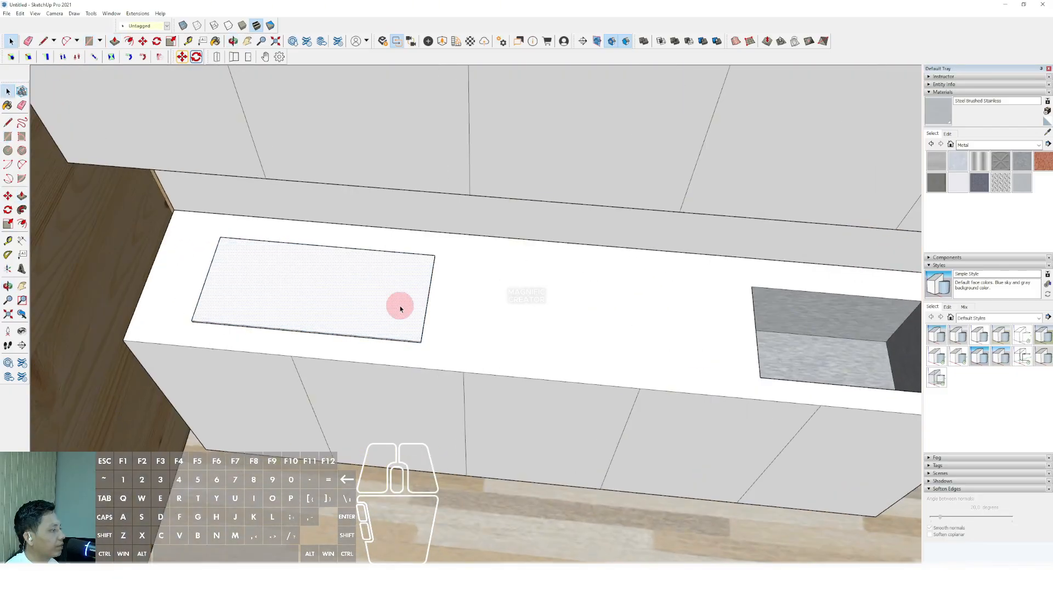
{"action": "triple_click", "coordinate": [399, 308]}
{"action": "key", "text": "shift+w"}
Paint the cooktop plate with the dark grey Color M07 from the Colors collection.
{"action": "scroll", "coordinate": [323, 301], "scroll_direction": "up", "scroll_amount": 2}
{"action": "left_click", "coordinate": [1040, 145]}
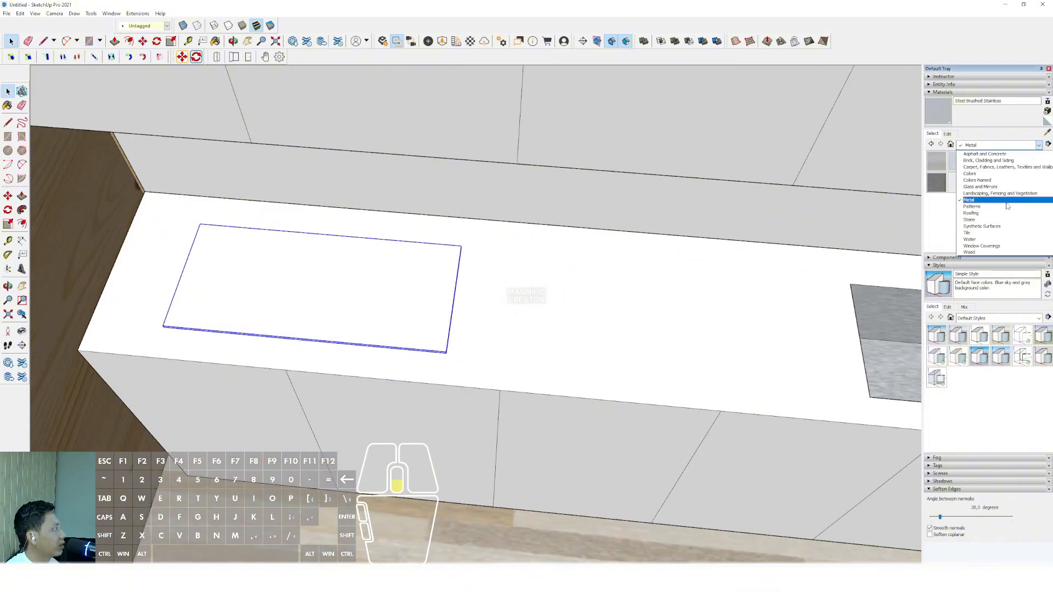
{"action": "left_click", "coordinate": [971, 174]}
{"action": "scroll", "coordinate": [983, 186], "scroll_direction": "down", "scroll_amount": 10}
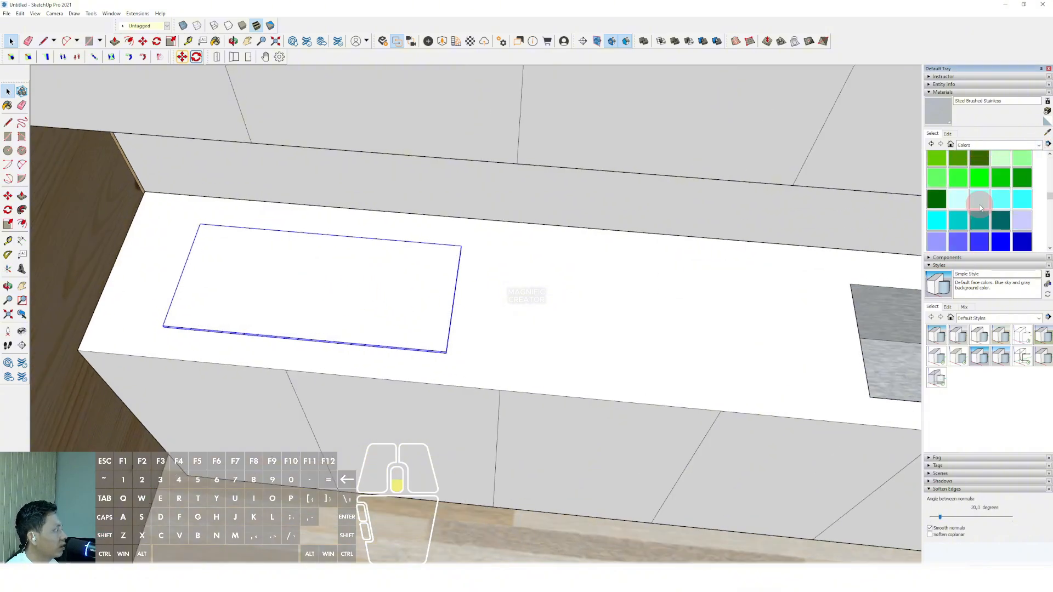
{"action": "left_click", "coordinate": [999, 197]}
{"action": "scroll", "coordinate": [405, 289], "scroll_direction": "up", "scroll_amount": 2}
{"action": "left_click", "coordinate": [383, 295]}
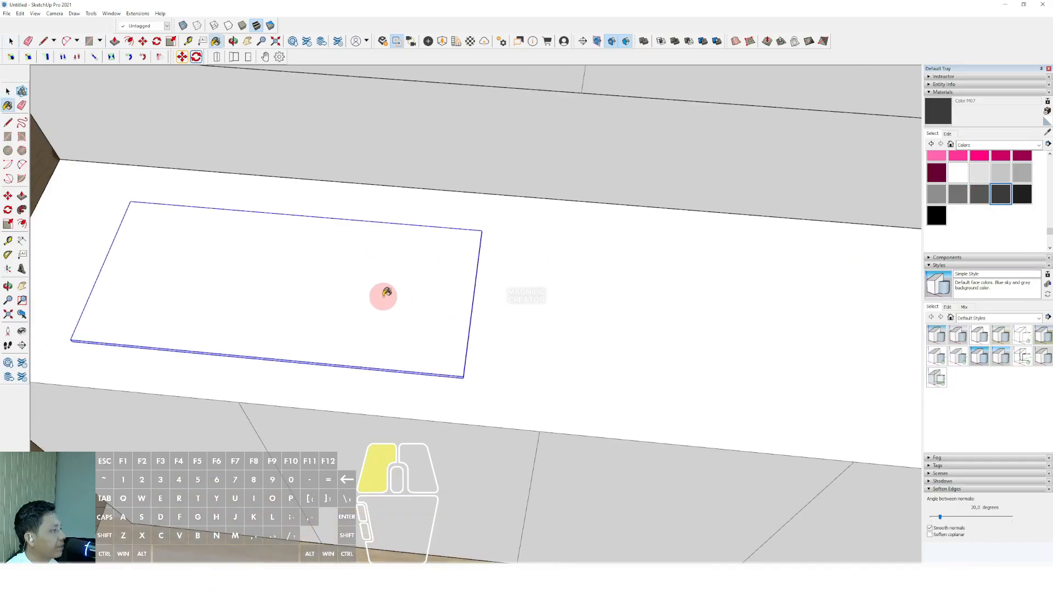
{"action": "key", "text": "space"}
Draw two burner circles side by side on the cooktop's top face inside its group and close the group.
{"action": "scroll", "coordinate": [367, 299], "scroll_direction": "down", "scroll_amount": 2}
{"action": "mouse_move", "coordinate": [339, 302]}
{"action": "middle_mouse_down", "text": "shift"}
{"action": "mouse_move", "coordinate": [328, 305]}
{"action": "mouse_move", "coordinate": [426, 320]}
{"action": "middle_mouse_up", "text": "shift"}
{"action": "double_click", "coordinate": [410, 311]}
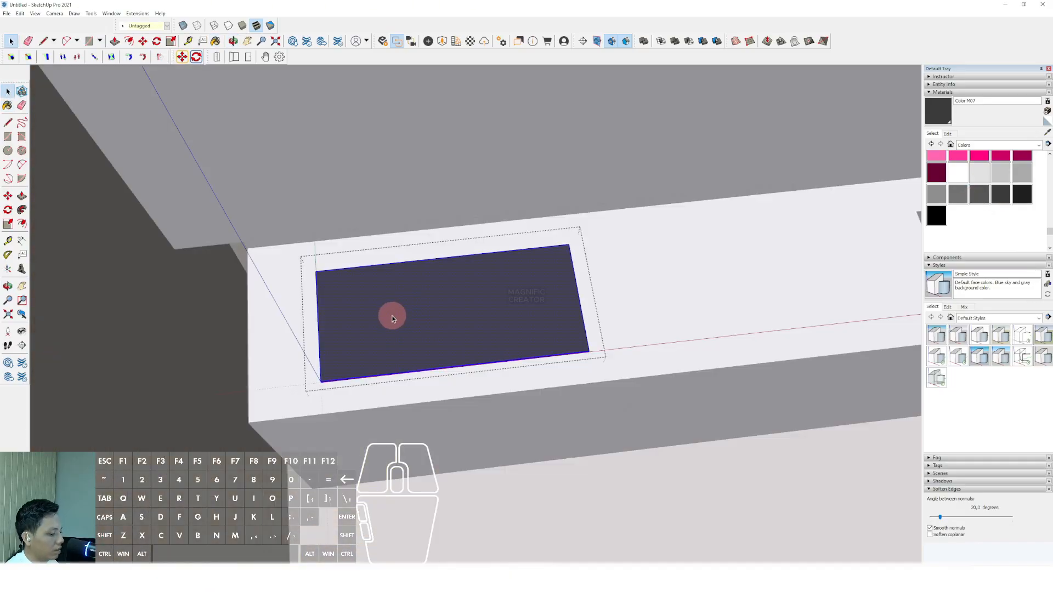
{"action": "key", "text": "c"}
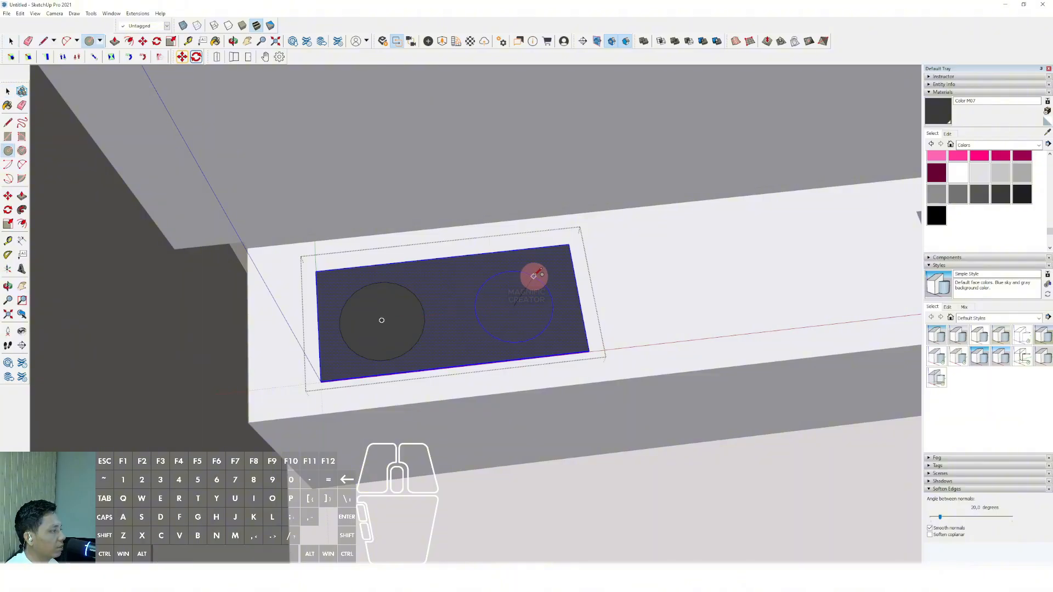
{"action": "key", "text": "space"}
{"action": "mouse_move", "coordinate": [506, 318]}
{"action": "middle_mouse_down"}
{"action": "mouse_move", "coordinate": [529, 291]}
{"action": "mouse_move", "coordinate": [504, 313]}
{"action": "mouse_move", "coordinate": [543, 308]}
{"action": "mouse_move", "coordinate": [341, 320]}
{"action": "mouse_move", "coordinate": [548, 313]}
{"action": "mouse_move", "coordinate": [631, 242]}
{"action": "mouse_move", "coordinate": [520, 312]}
{"action": "mouse_move", "coordinate": [499, 353]}
{"action": "mouse_move", "coordinate": [527, 352]}
{"action": "mouse_move", "coordinate": [559, 215]}
{"action": "mouse_move", "coordinate": [576, 223]}
{"action": "mouse_move", "coordinate": [505, 306]}
{"action": "mouse_move", "coordinate": [749, 259]}
{"action": "middle_mouse_up"}
{"action": "scroll", "coordinate": [455, 336], "scroll_direction": "down", "scroll_amount": 6}
{"action": "left_click", "coordinate": [608, 305]}
Draw a rectangle across the top of the building's outer walls as the roof face.
{"action": "scroll", "coordinate": [608, 305], "scroll_direction": "down", "scroll_amount": 2}
{"action": "scroll", "coordinate": [489, 301], "scroll_direction": "down", "scroll_amount": 5}
{"action": "scroll", "coordinate": [481, 299], "scroll_direction": "up", "scroll_amount": 4}
{"action": "scroll", "coordinate": [496, 322], "scroll_direction": "down", "scroll_amount": 4}
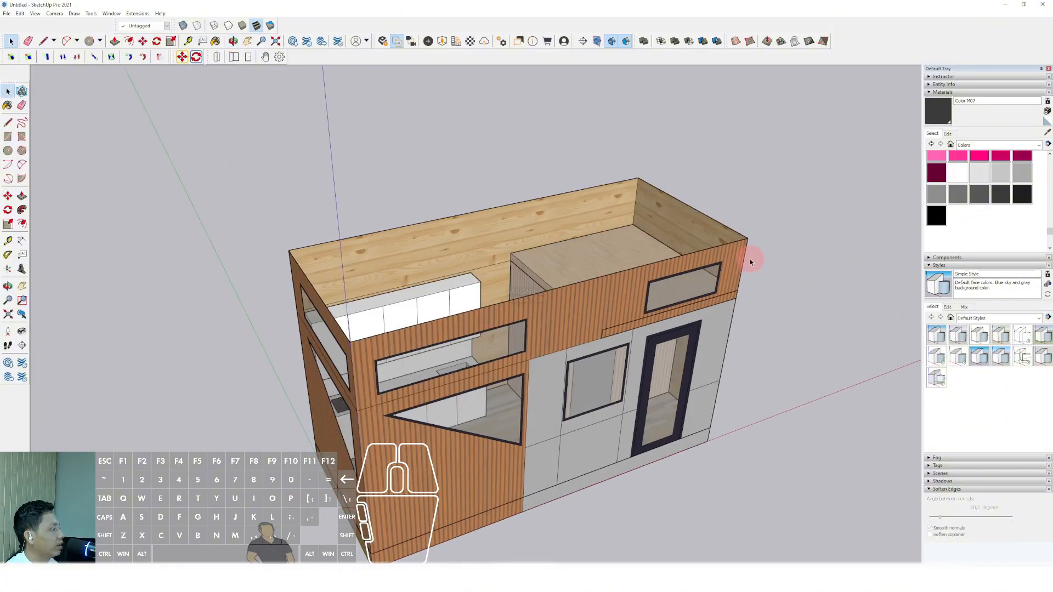
{"action": "left_click", "coordinate": [290, 251]}
{"action": "key", "text": "space"}
Offset the roof face's outline outward to create an overhang around all four walls.
{"action": "double_click", "coordinate": [495, 245]}
{"action": "scroll", "coordinate": [723, 208], "scroll_direction": "up", "scroll_amount": 2}
{"action": "key", "text": "f"}
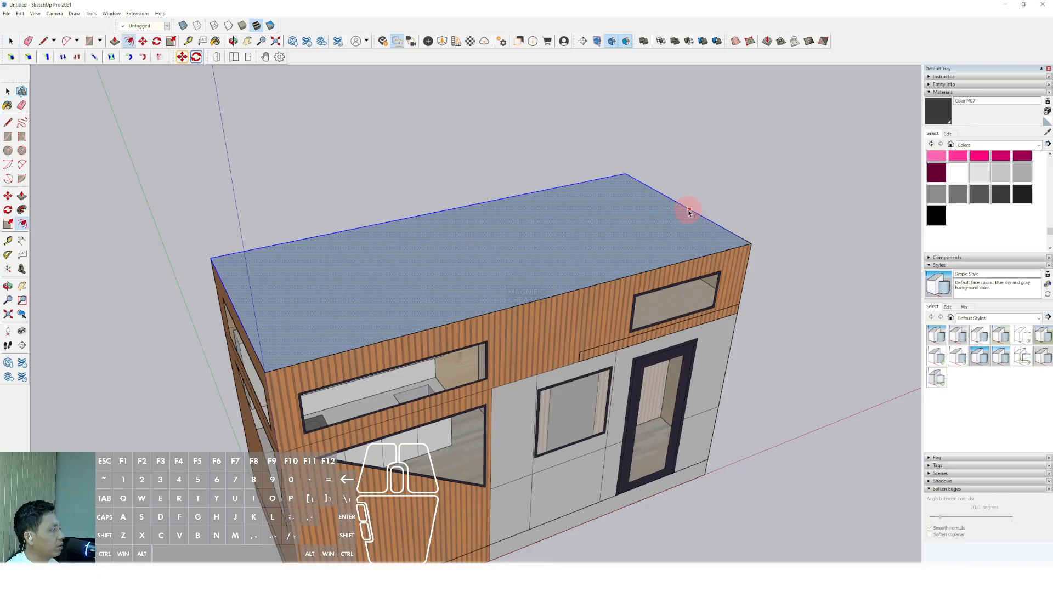
{"action": "left_click", "coordinate": [689, 212]}
{"action": "left_click", "coordinate": [703, 204]}
{"action": "key", "text": "space"}
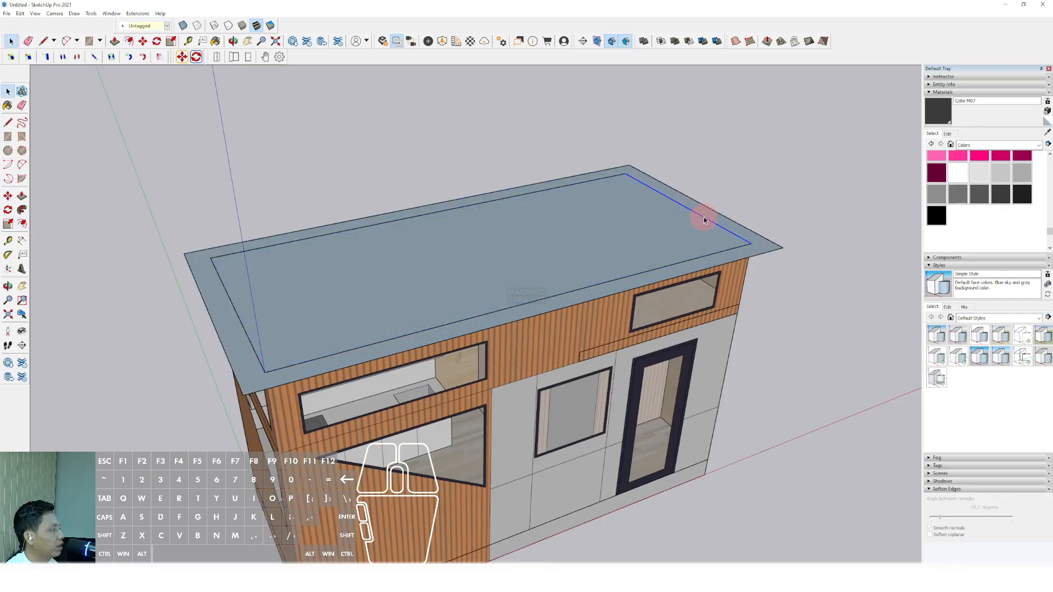
Erase the inner outline from the roof face and extrude the whole face upward into a thin slab.
{"action": "scroll", "coordinate": [712, 225], "scroll_direction": "up", "scroll_amount": 3}
{"action": "scroll", "coordinate": [711, 223], "scroll_direction": "down", "scroll_amount": 2}
{"action": "middle_click_drag", "start_coordinate": [698, 223], "coordinate": [728, 261]}
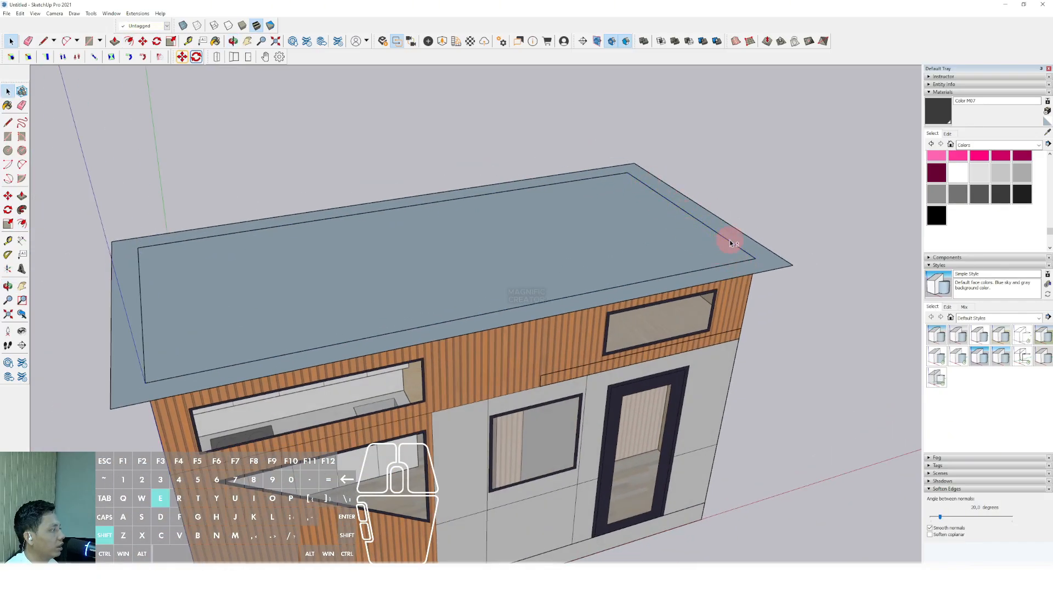
{"action": "key", "text": "p"}
{"action": "left_click", "coordinate": [773, 265]}
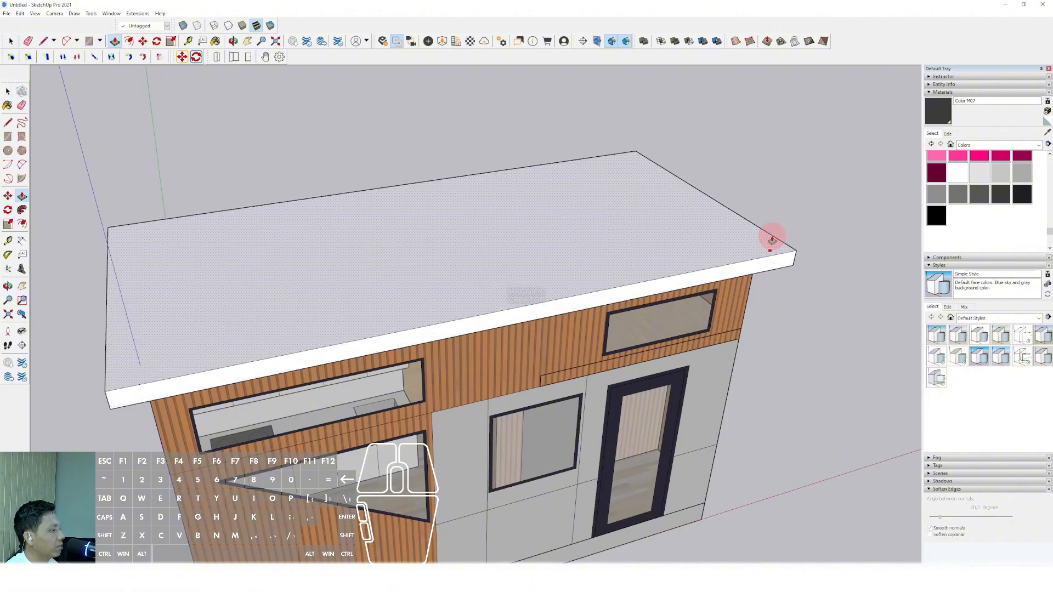
Group the roof slab and paint it with the dark grey Color M07.
{"action": "key", "text": "space"}
{"action": "triple_click", "coordinate": [738, 239]}
{"action": "key", "text": "ctrl+g"}
{"action": "middle_click_drag", "start_coordinate": [708, 253], "coordinate": [695, 53]}
{"action": "left_click", "coordinate": [584, 171]}
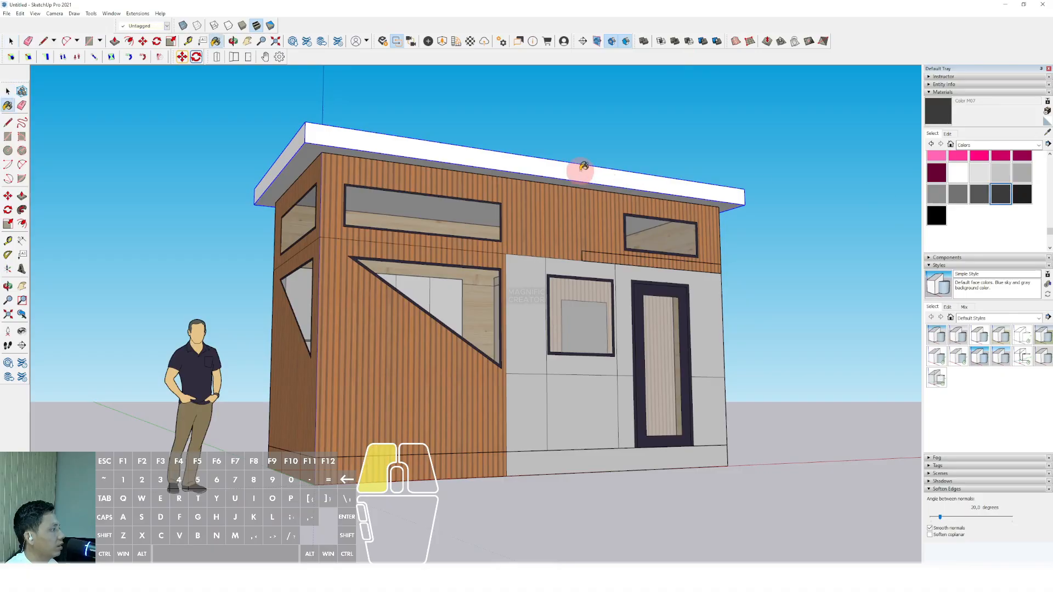
{"action": "scroll", "coordinate": [501, 223], "scroll_direction": "down", "scroll_amount": 2}
{"action": "key", "text": "space"}
Draw a rectangle on the base strip below the entrance door and extrude it outward into an entry block.
{"action": "middle_click_drag", "start_coordinate": [501, 223], "coordinate": [495, 297]}
{"action": "scroll", "coordinate": [501, 278], "scroll_direction": "up", "scroll_amount": 2}
{"action": "scroll", "coordinate": [447, 301], "scroll_direction": "up", "scroll_amount": 3}
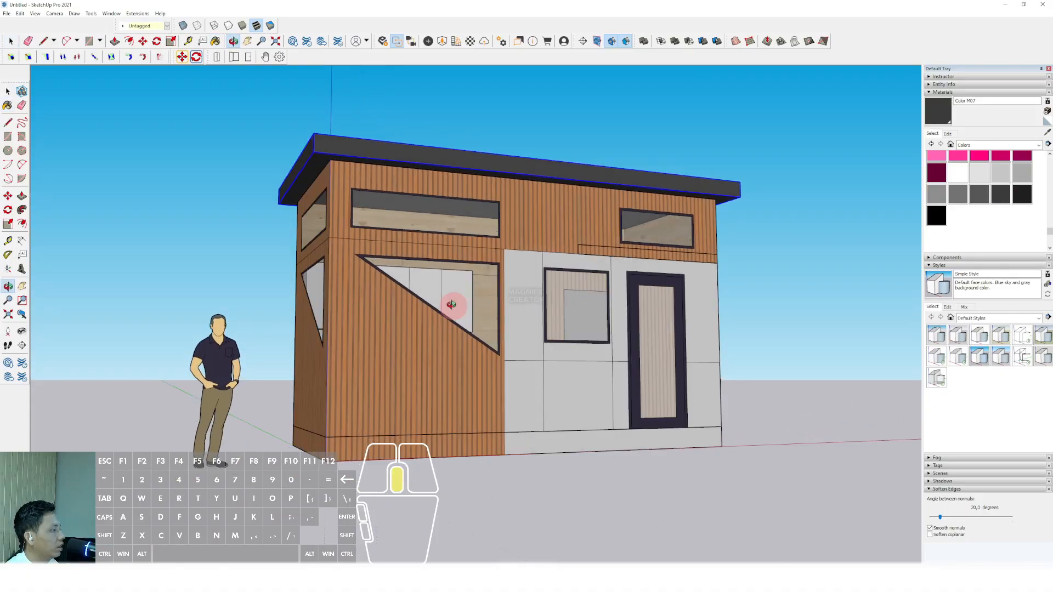
{"action": "scroll", "coordinate": [749, 454], "scroll_direction": "up", "scroll_amount": 3}
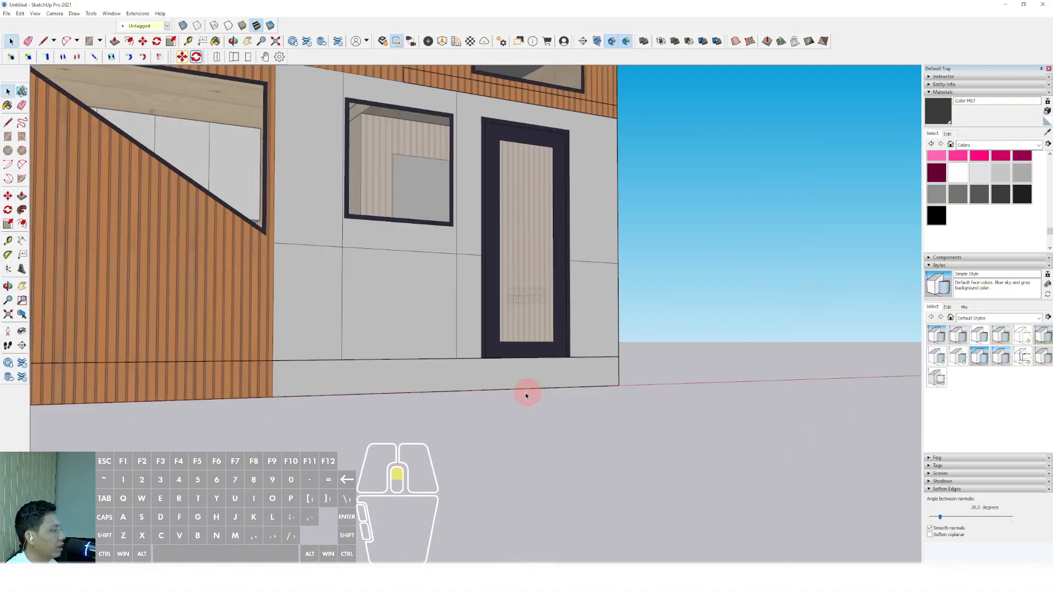
{"action": "left_click", "coordinate": [592, 386]}
{"action": "mouse_move", "coordinate": [592, 386]}
{"action": "middle_mouse_down"}
{"action": "mouse_move", "coordinate": [571, 381]}
{"action": "mouse_move", "coordinate": [586, 381]}
{"action": "middle_mouse_up"}
{"action": "key", "text": "v"}
{"action": "left_click", "coordinate": [586, 380]}
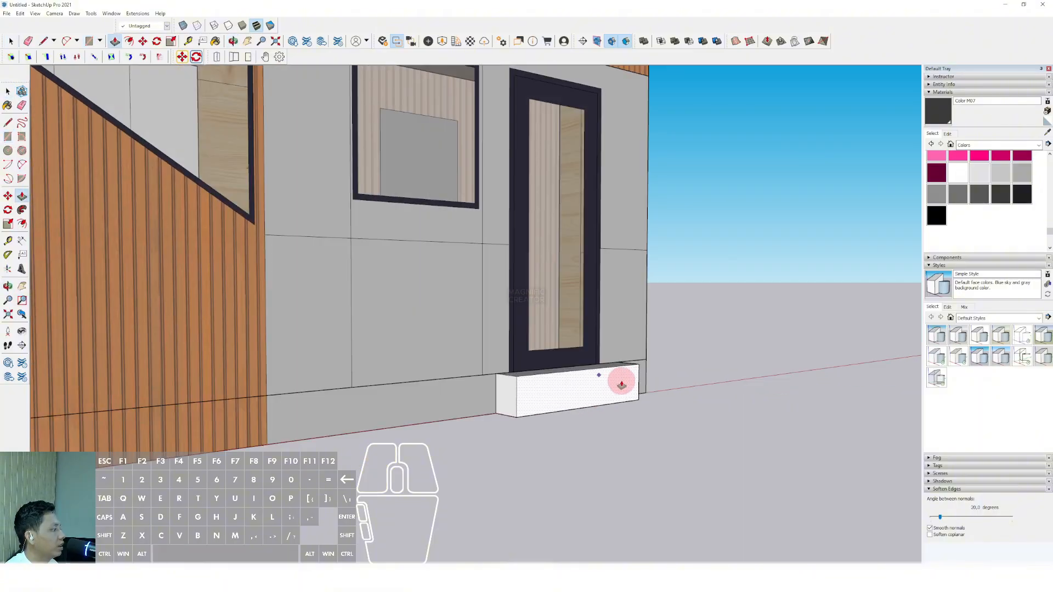
{"action": "key", "text": "space"}
Draw a rectangle in the upper outer corner of the block's end face and push it through to form two steps.
{"action": "key", "text": "r"}
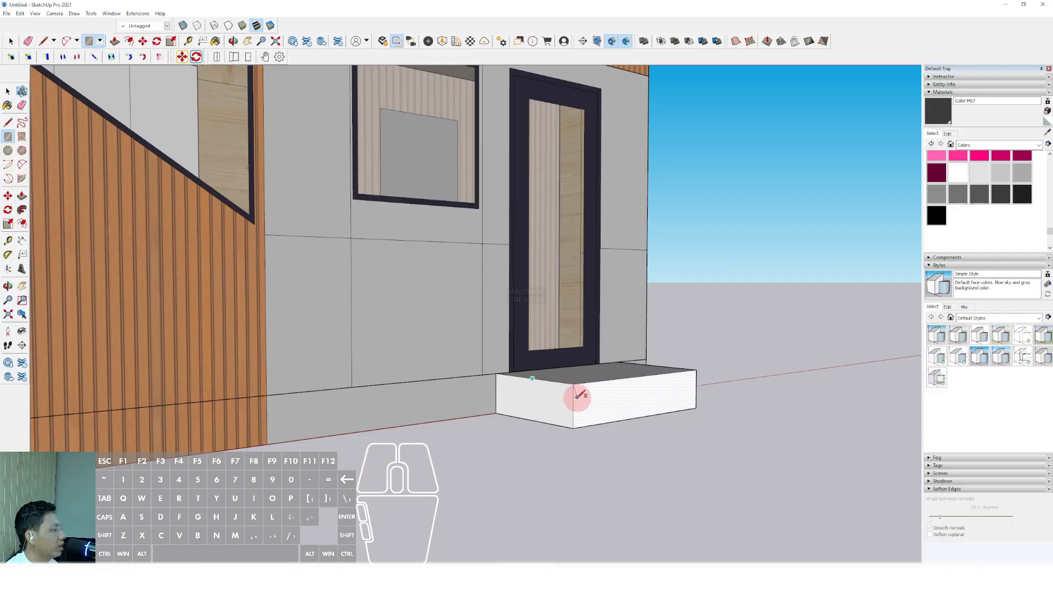
{"action": "key", "text": "space"}
{"action": "key", "text": "v"}
{"action": "left_click", "coordinate": [559, 389]}
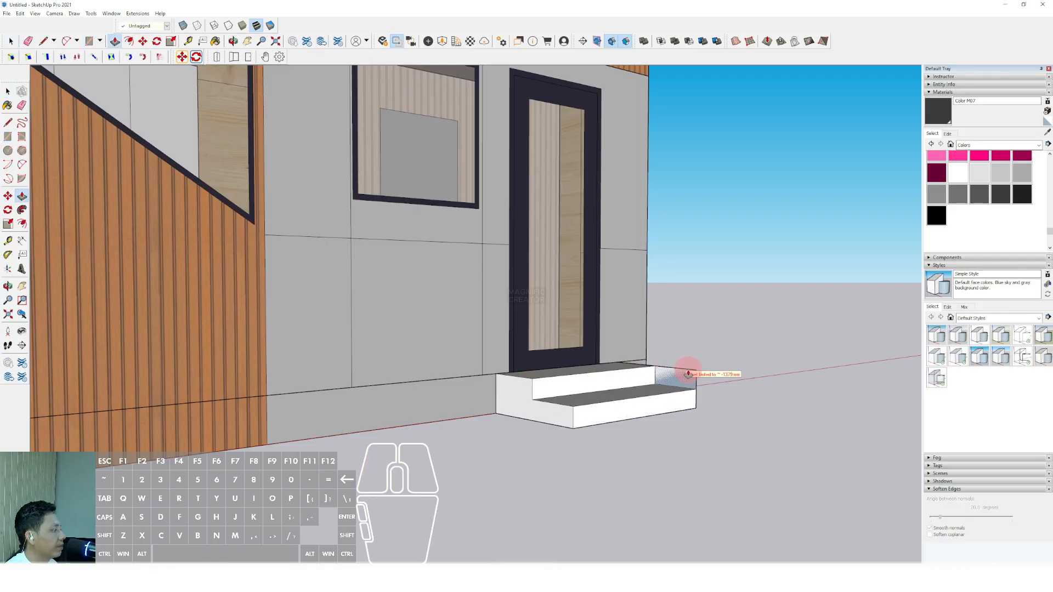
Group the entry steps and paint them with the grey Color M03.
{"action": "key", "text": "space"}
{"action": "triple_click", "coordinate": [633, 390]}
{"action": "key", "text": "shift+z"}
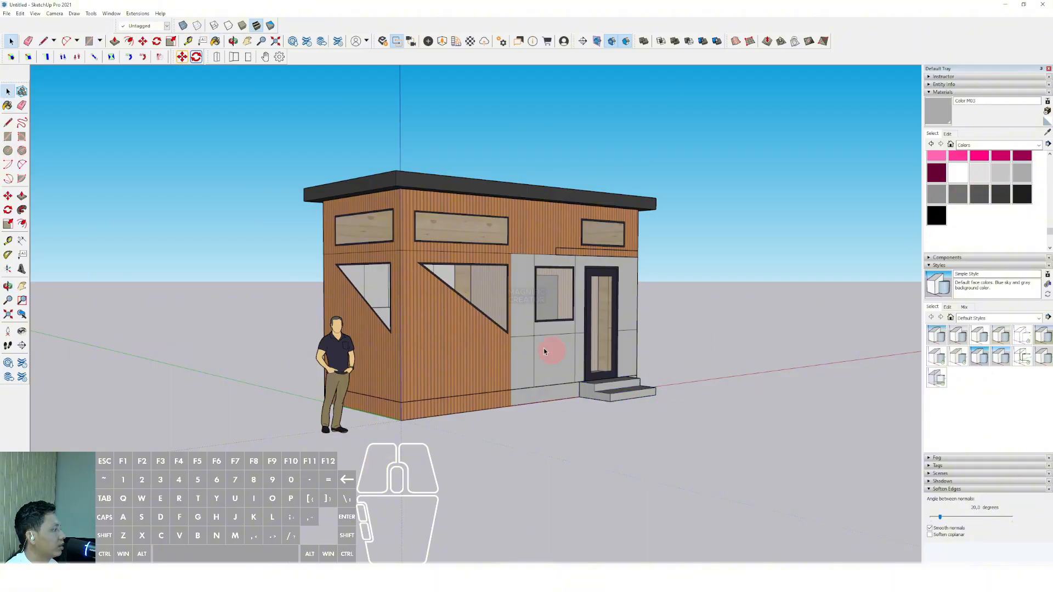
Draw a narrow rectangle on the wall above the entrance door and extrude it outward into a canopy.
{"action": "scroll", "coordinate": [545, 352], "scroll_direction": "up", "scroll_amount": 6}
{"action": "key", "text": "r"}
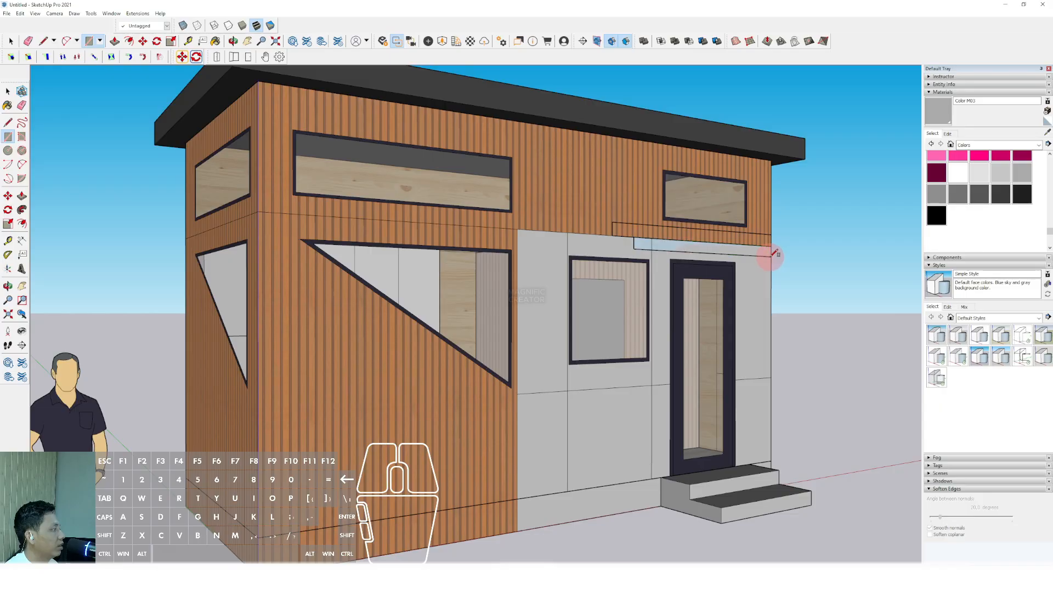
{"action": "scroll", "coordinate": [768, 241], "scroll_direction": "down", "scroll_amount": 3}
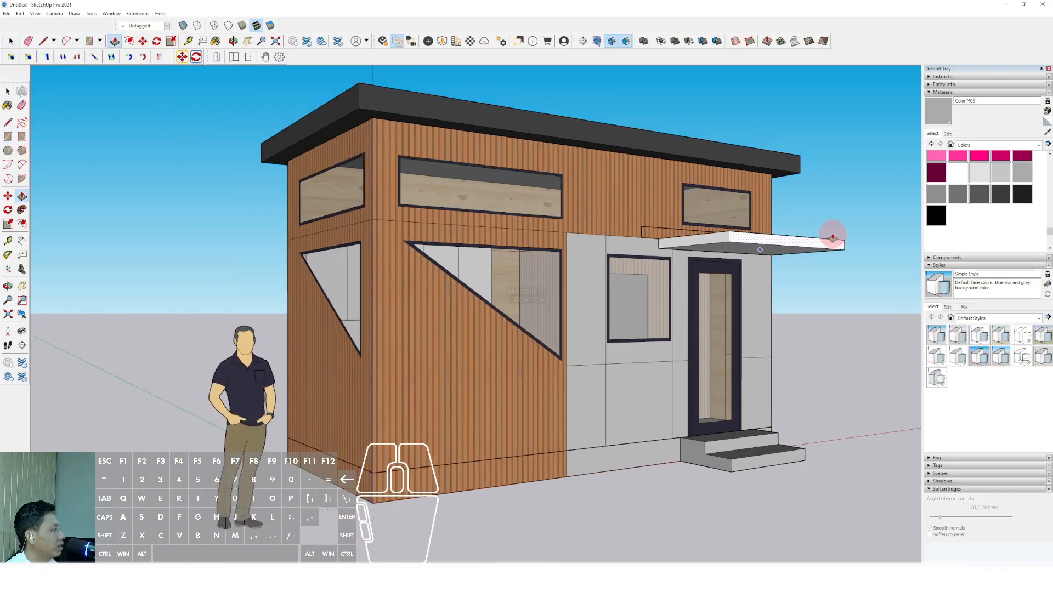
{"action": "left_click", "coordinate": [832, 237]}
{"action": "key", "text": "space"}
Raise the canopy's top edge along the wall so its upper surface slopes down away from the building.
{"action": "scroll", "coordinate": [683, 286], "scroll_direction": "up", "scroll_amount": 5}
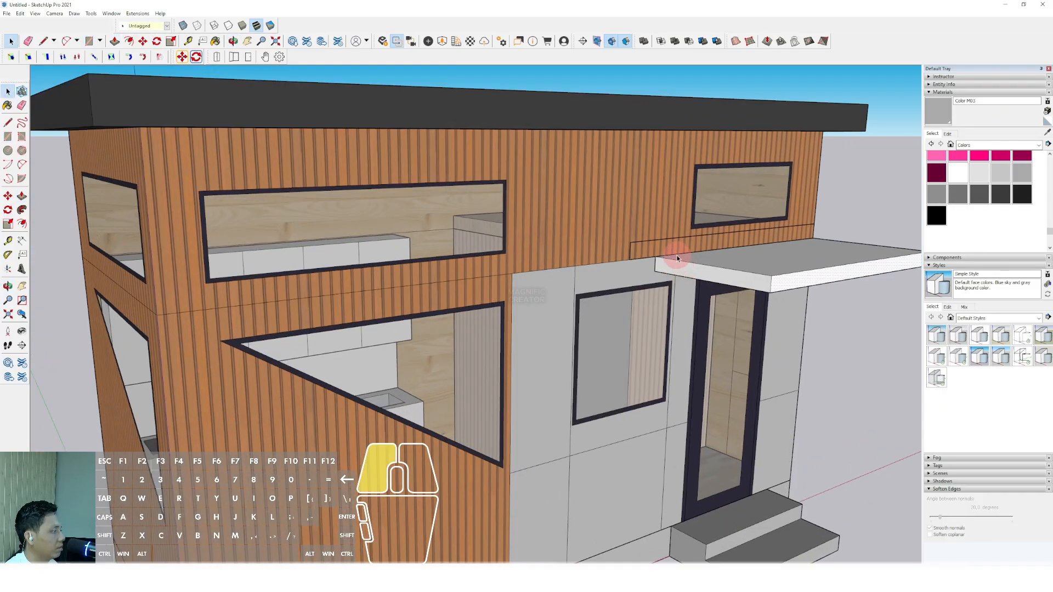
{"action": "left_click", "coordinate": [675, 253]}
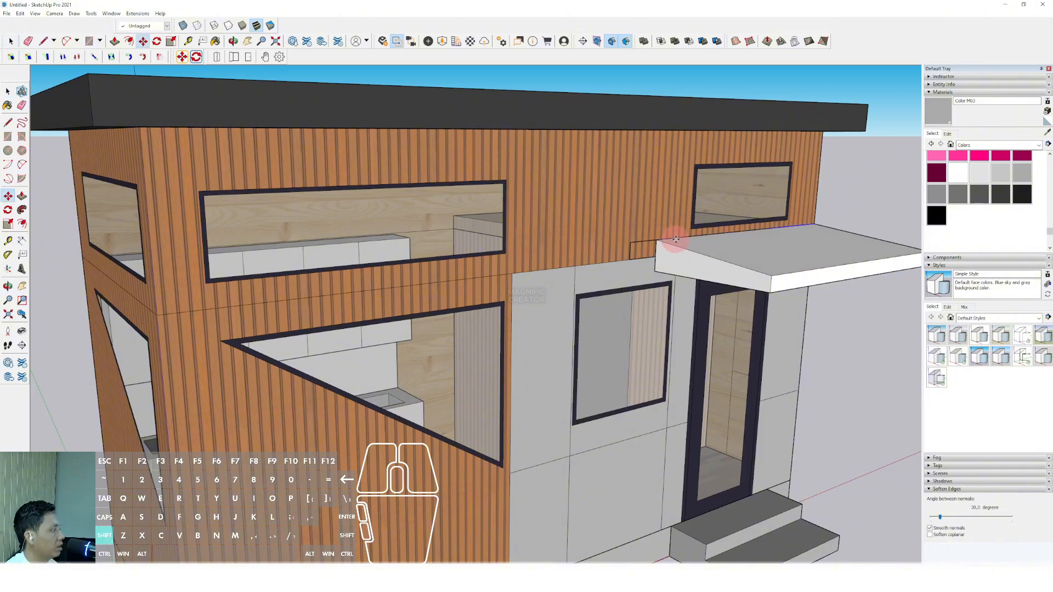
{"action": "left_click", "coordinate": [676, 239]}
{"action": "scroll", "coordinate": [713, 247], "scroll_direction": "down", "scroll_amount": 4}
{"action": "key", "text": "space"}
Group the entrance canopy and paint it with the dark grey Color M07.
{"action": "middle_click_drag", "start_coordinate": [750, 253], "coordinate": [918, 199]}
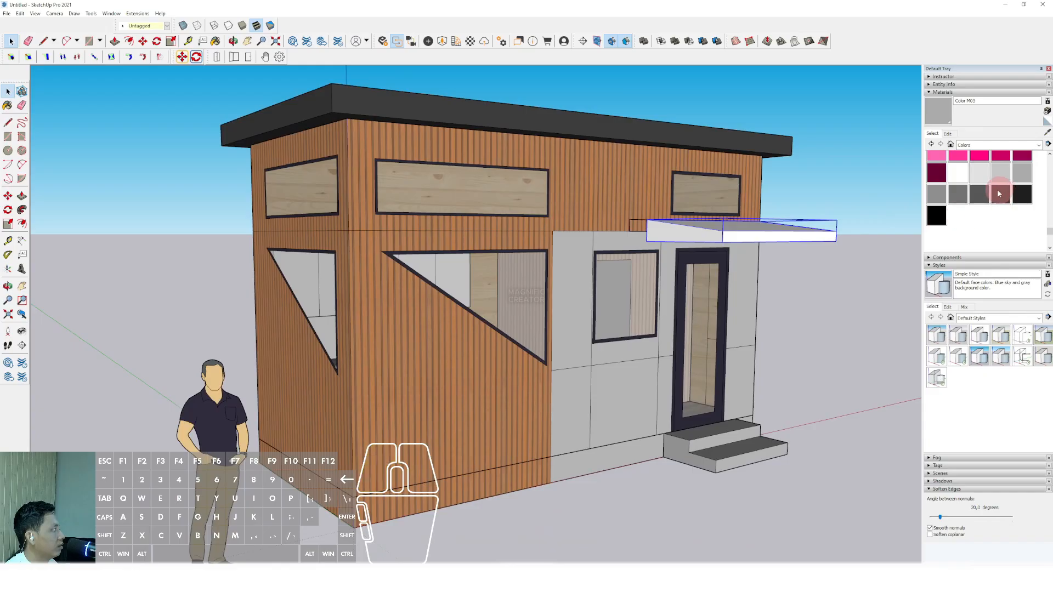
{"action": "scroll", "coordinate": [732, 226], "scroll_direction": "down", "scroll_amount": 2}
{"action": "key", "text": "space"}
{"action": "left_click", "coordinate": [808, 193]}
{"action": "scroll", "coordinate": [630, 236], "scroll_direction": "up", "scroll_amount": 1}
{"action": "middle_click_drag", "start_coordinate": [618, 242], "coordinate": [541, 344]}
{"action": "scroll", "coordinate": [675, 224], "scroll_direction": "down", "scroll_amount": 1}
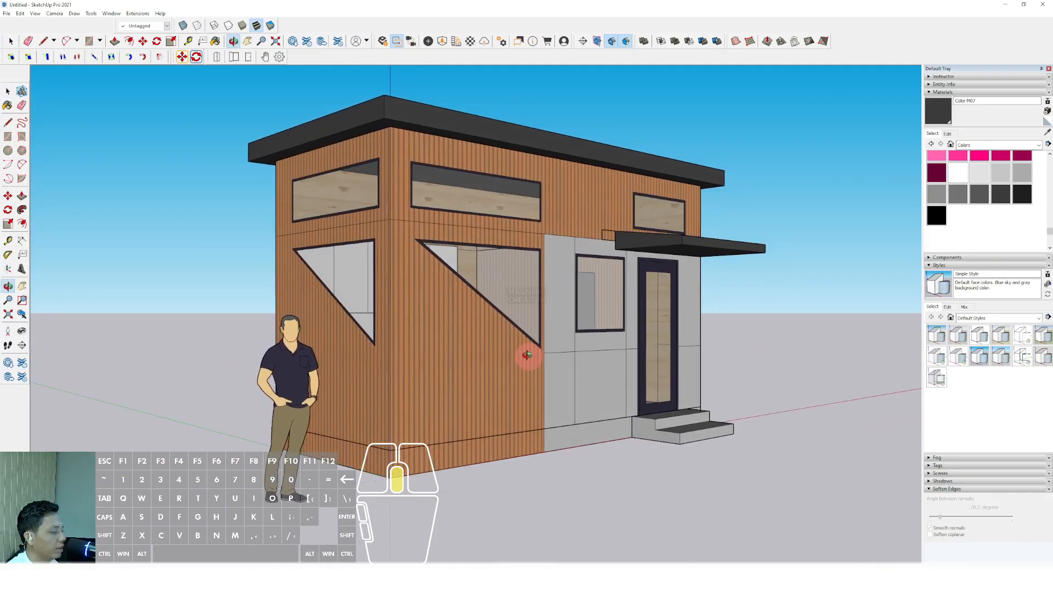